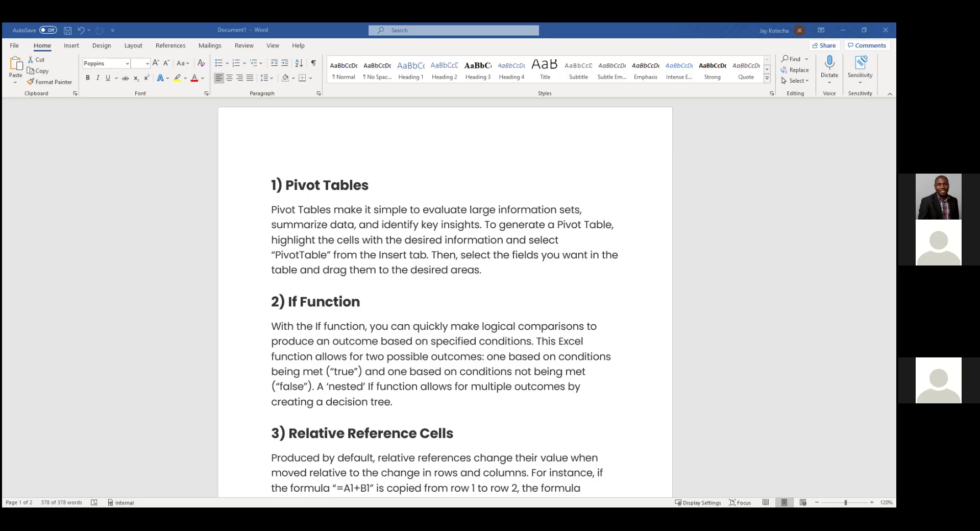
# - Switch to the WHO-COVID-19-global-data workbook in Excel and return to the first data rows
pyautogui.hotkey('alt', 'Tab')
pyautogui.scroll(20, 332, 257)
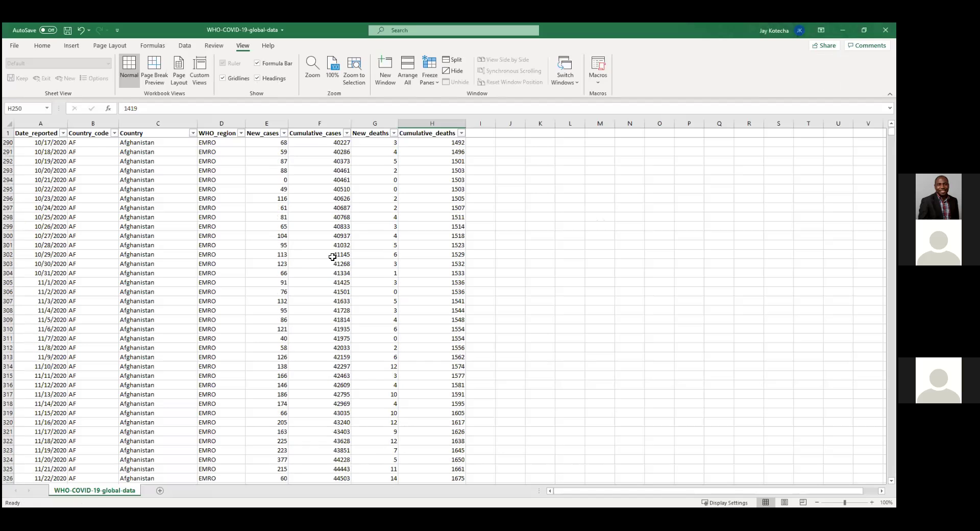
pyautogui.scroll(18, 332, 256)
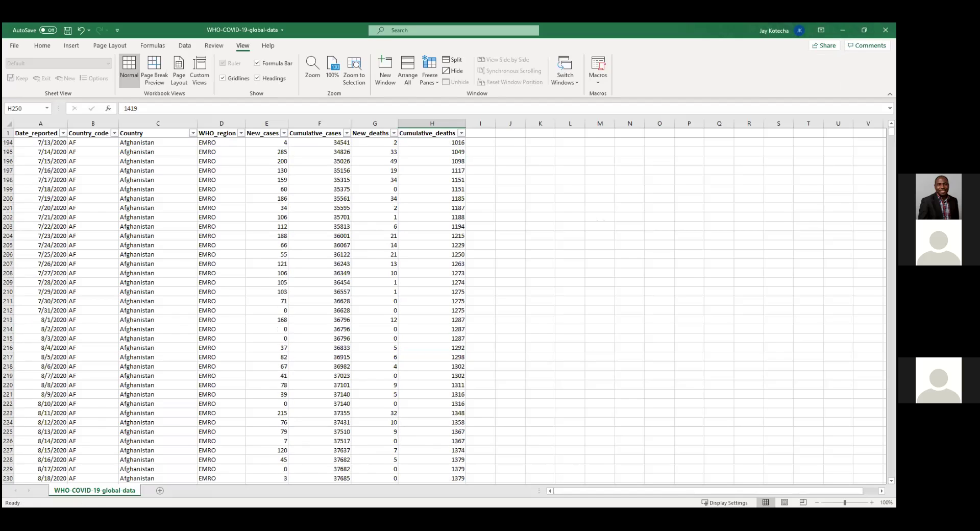
pyautogui.scroll(20, 9, 135)
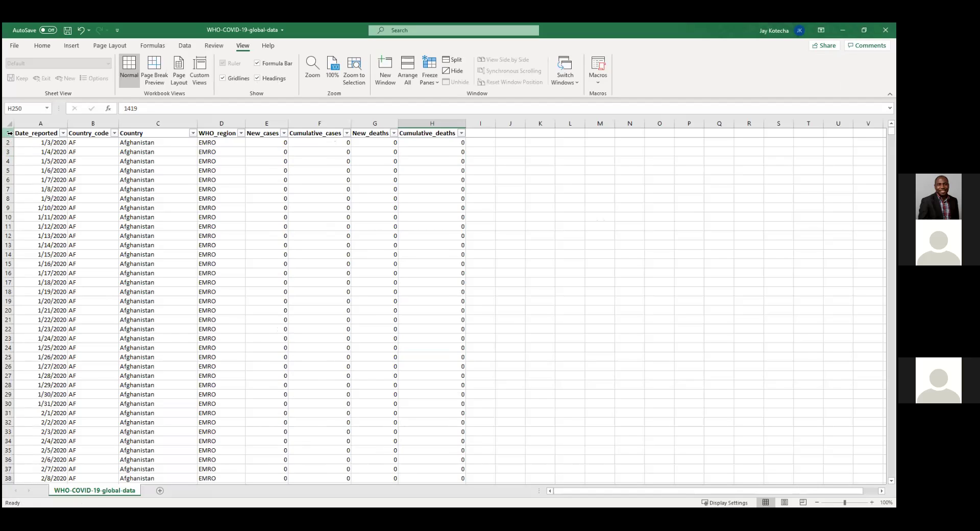
# - Remove the header filters from the whole data sheet and apply them again
pyautogui.click(9, 132)
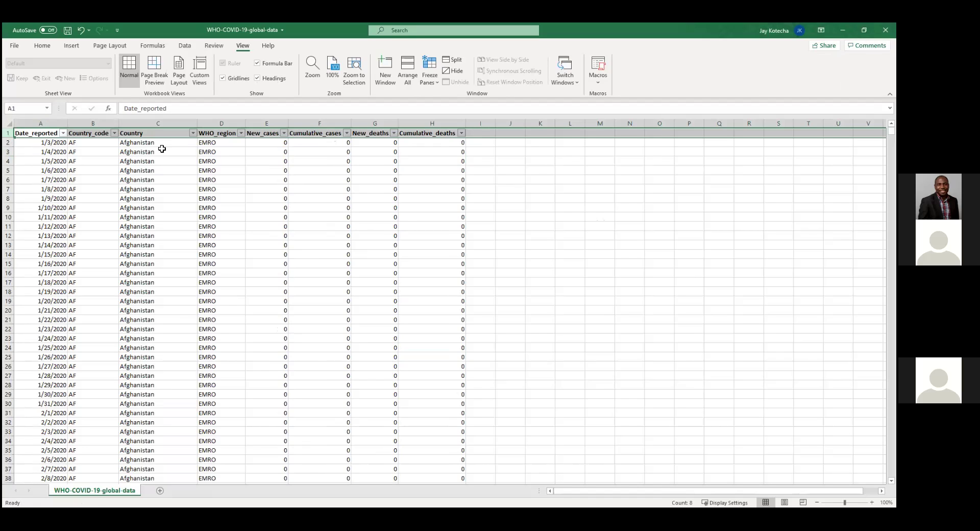
pyautogui.click(9, 123)
pyautogui.click(49, 46)
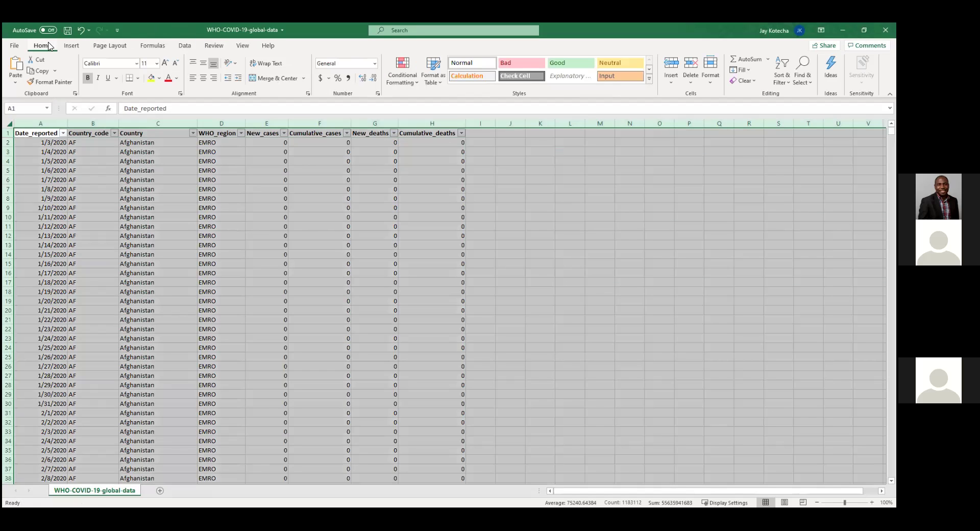
pyautogui.click(781, 77)
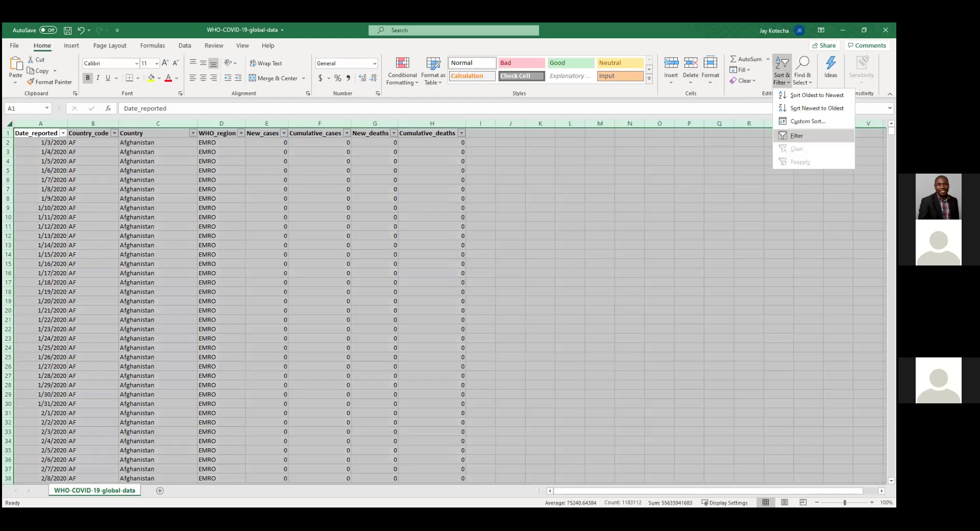
pyautogui.click(794, 135)
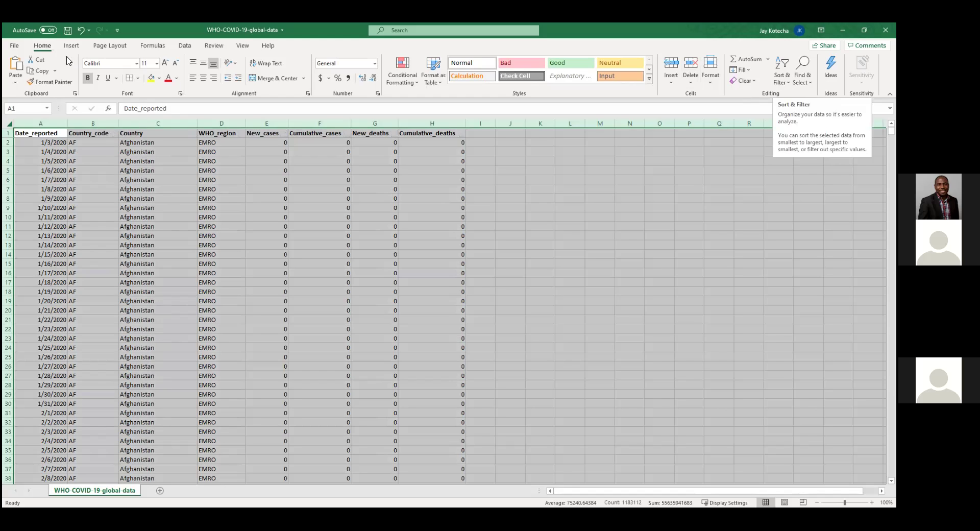
pyautogui.click(783, 77)
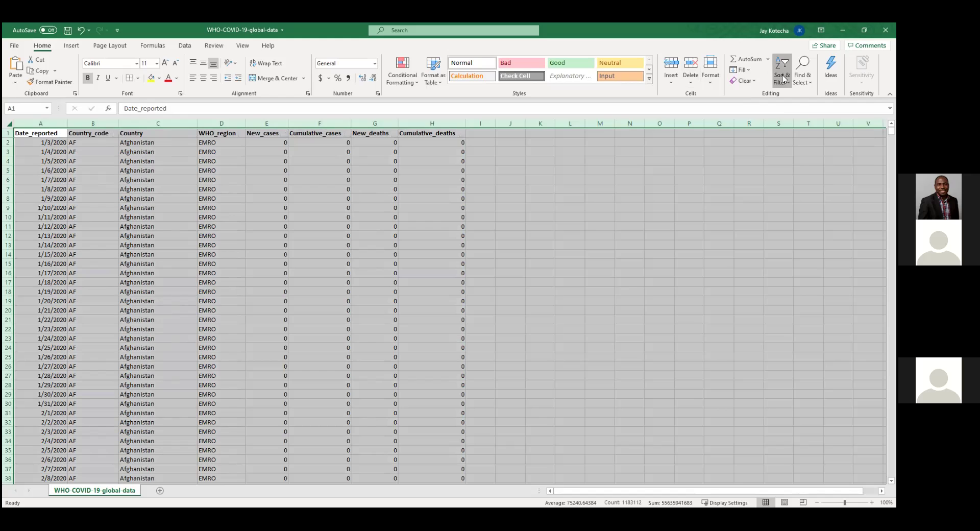
pyautogui.click(794, 136)
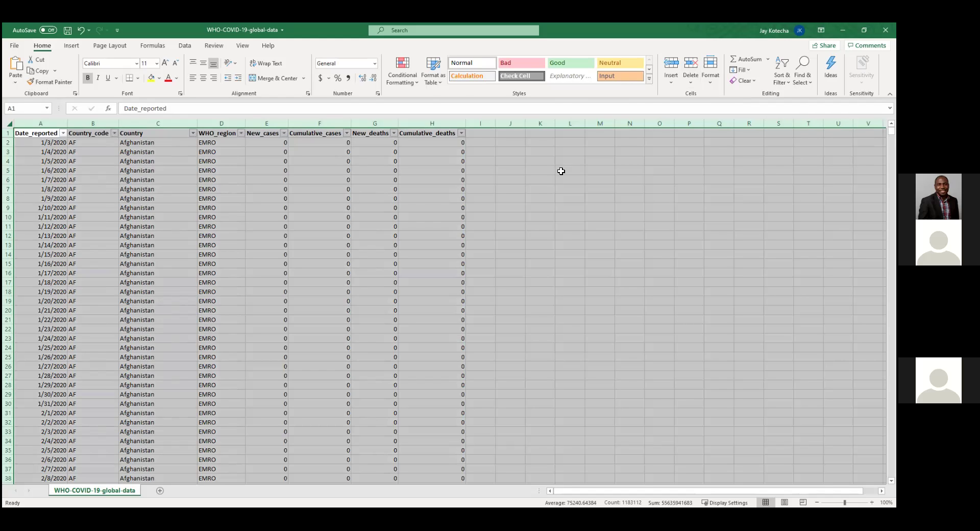
pyautogui.click(221, 207)
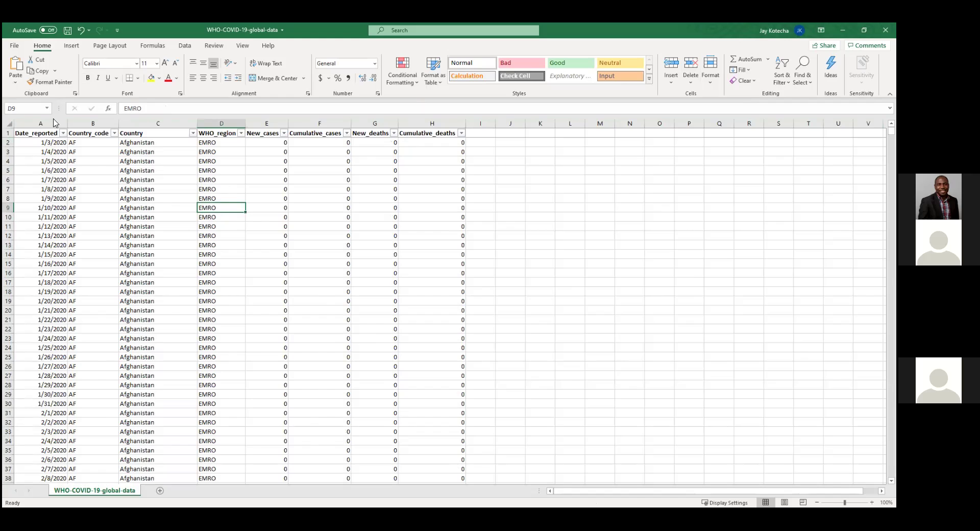
# - Freeze the top row of the data sheet so the column headers stay in view
pyautogui.click(10, 125)
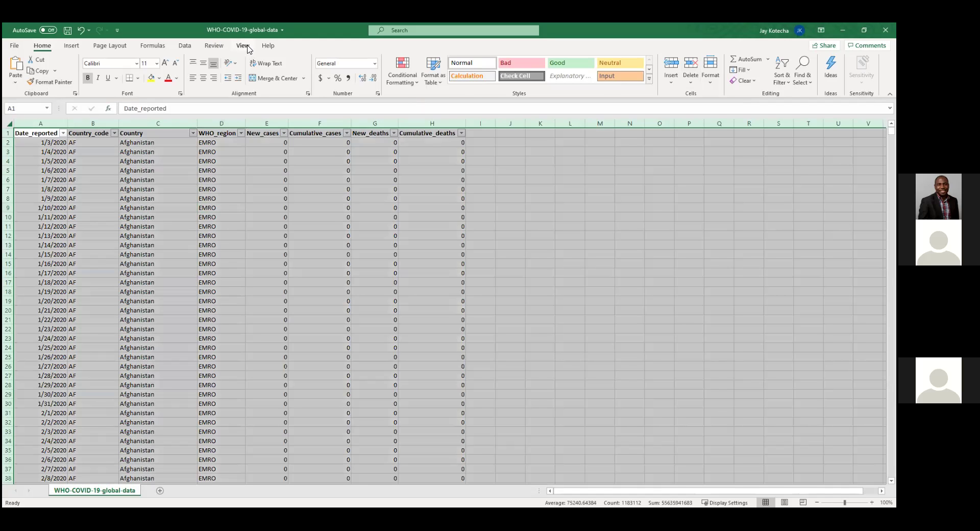
pyautogui.click(244, 46)
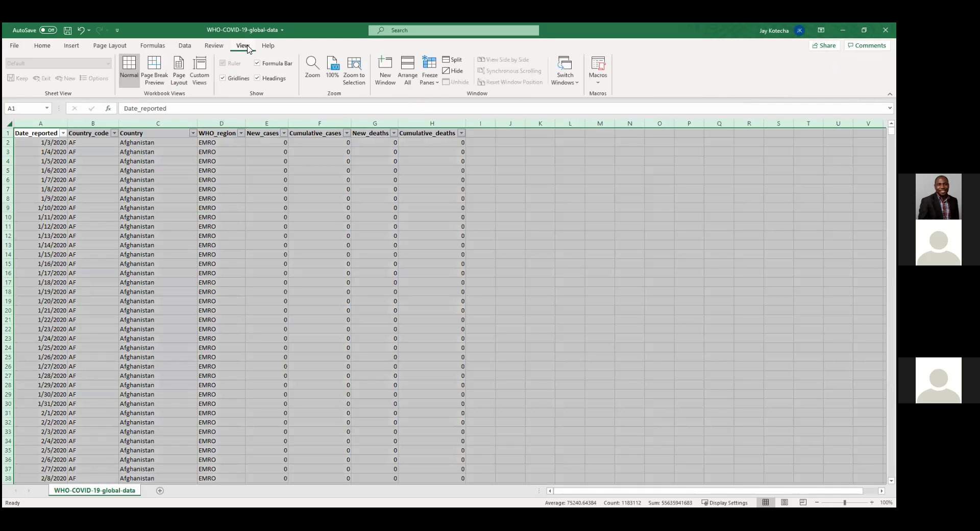
pyautogui.click(429, 78)
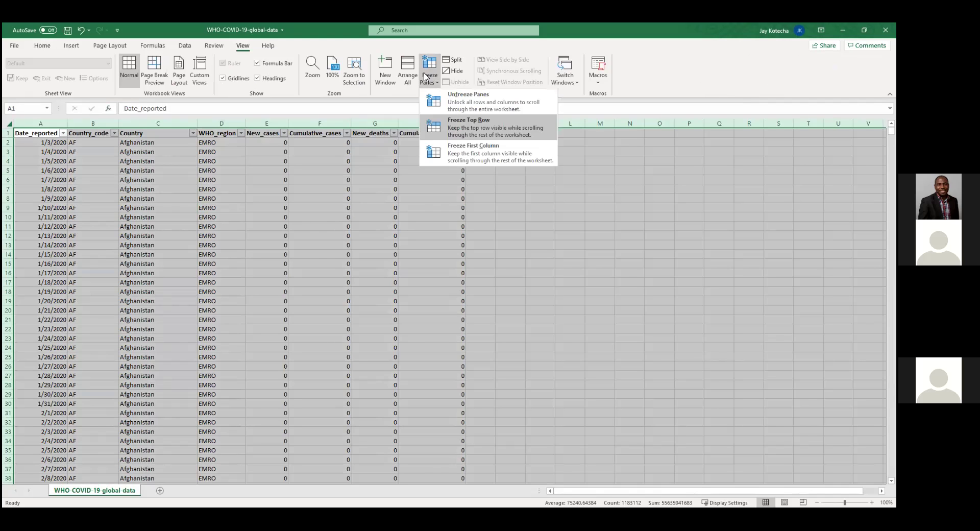
pyautogui.click(458, 133)
pyautogui.click(432, 79)
pyautogui.click(468, 131)
# - Examine the Afghanistan rows down to January 2021, relating the case and death values to the frozen headers
pyautogui.scroll(-4, 117, 202)
pyautogui.scroll(-17, 117, 201)
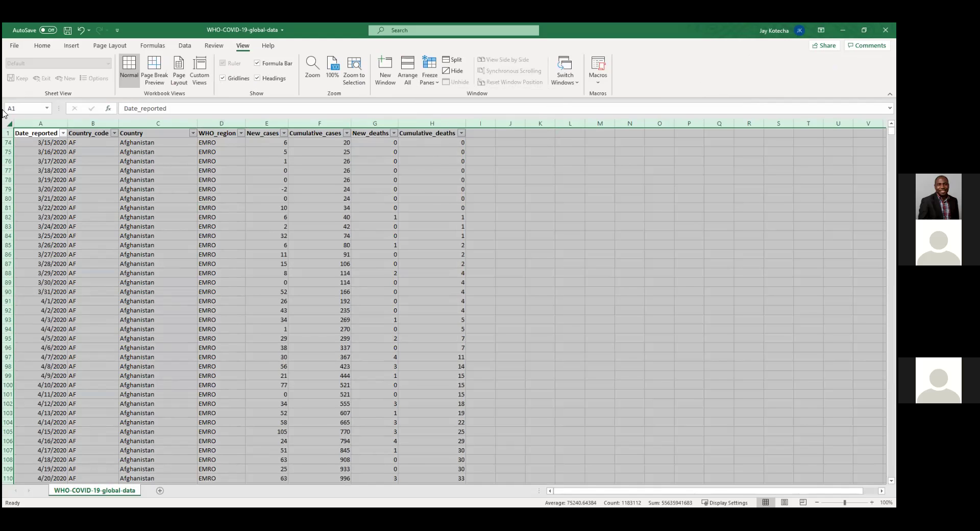
pyautogui.scroll(-3, 8, 134)
pyautogui.click(7, 132)
pyautogui.scroll(-20, 36, 196)
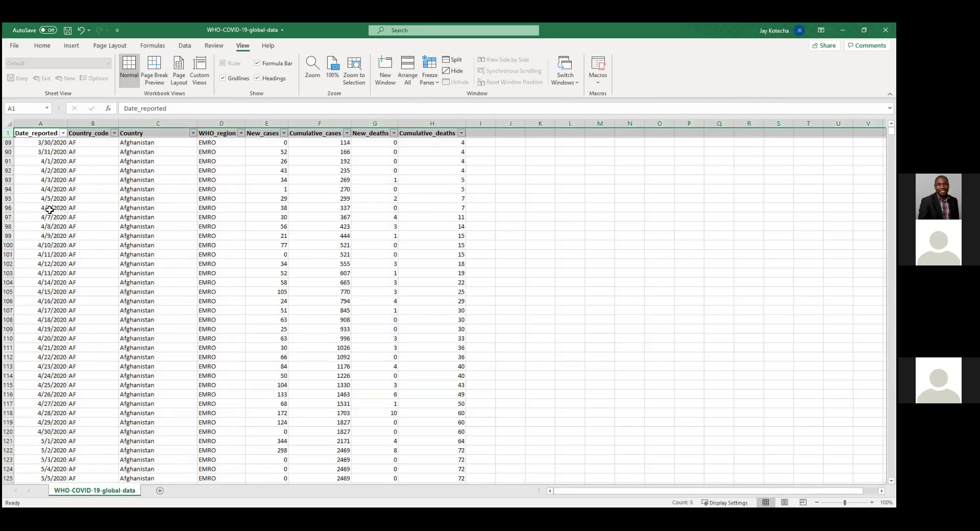
pyautogui.scroll(-20, 49, 210)
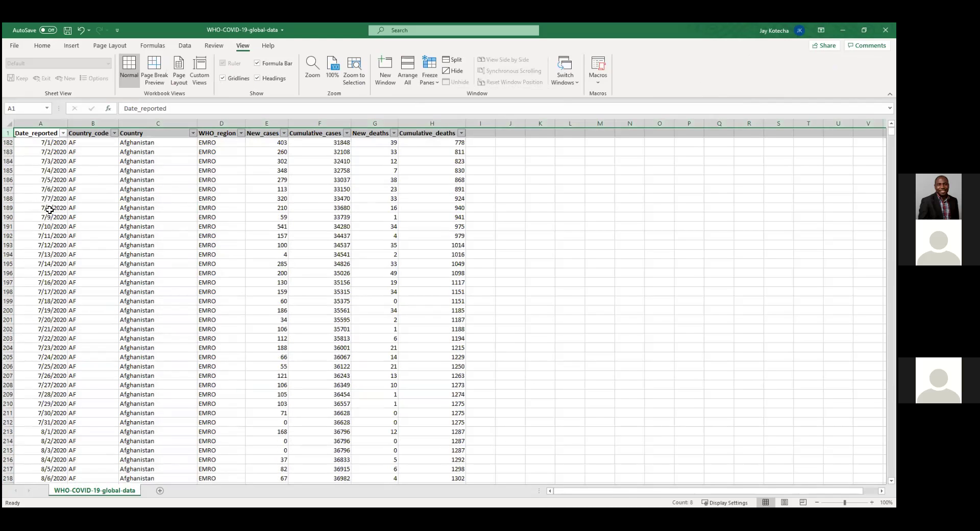
pyautogui.scroll(-20, 49, 210)
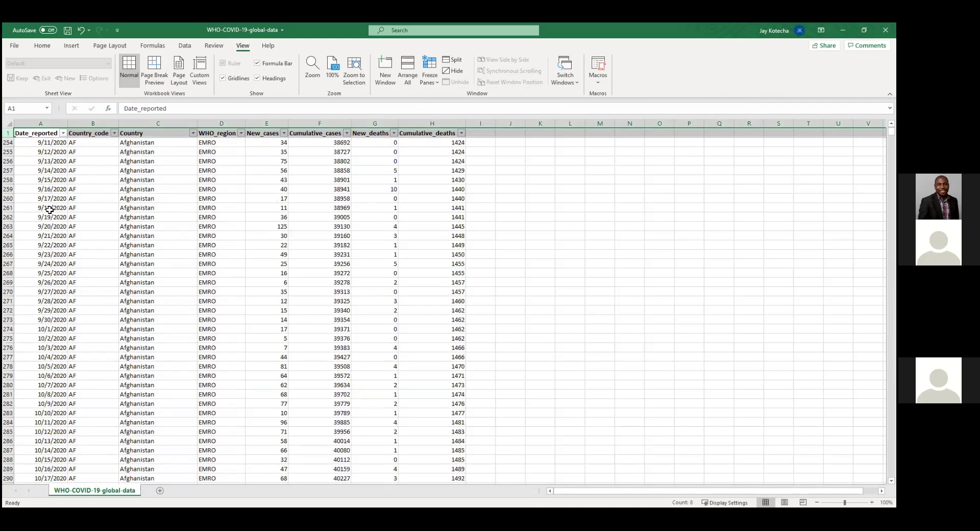
pyautogui.scroll(-9, 48, 210)
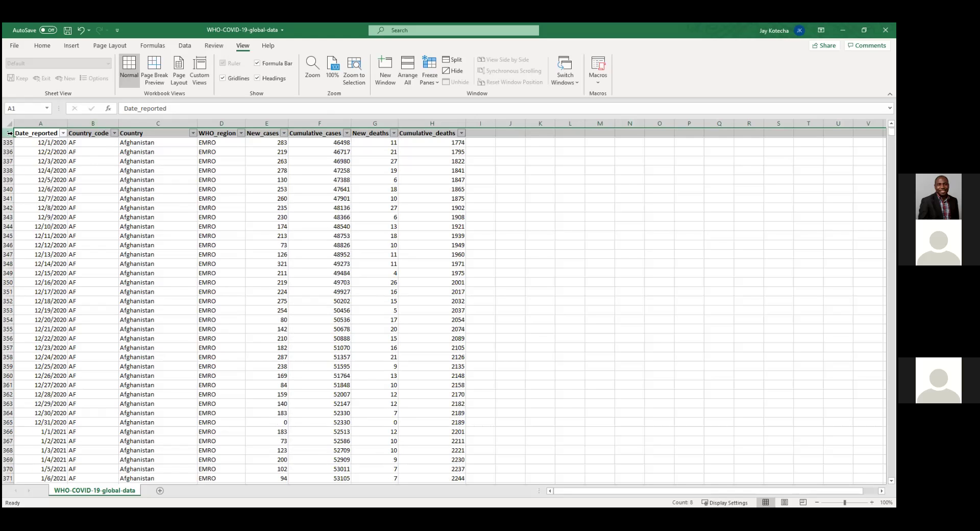
pyautogui.scroll(-6, 102, 205)
pyautogui.moveTo(443, 417); pyautogui.dragTo(279, 413)
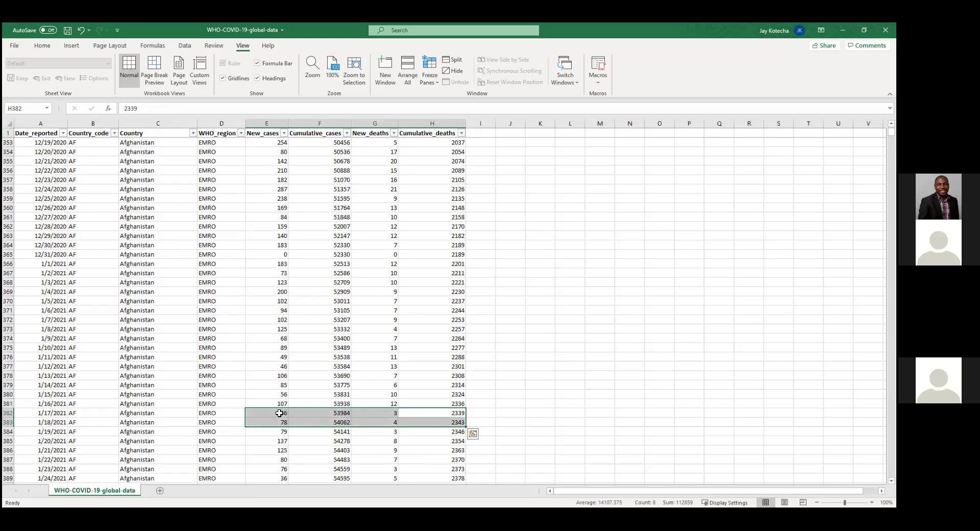
pyautogui.click(279, 413)
pyautogui.click(392, 412)
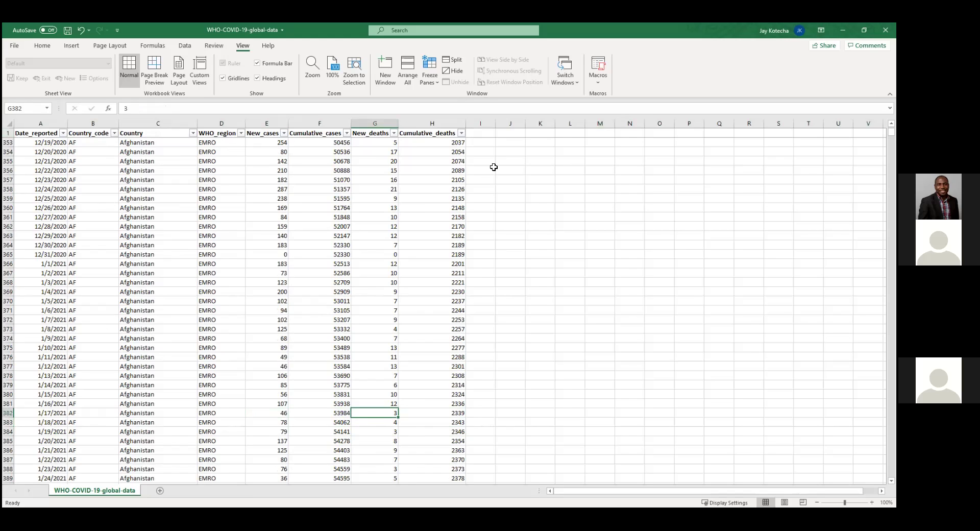
pyautogui.scroll(20, 334, 297)
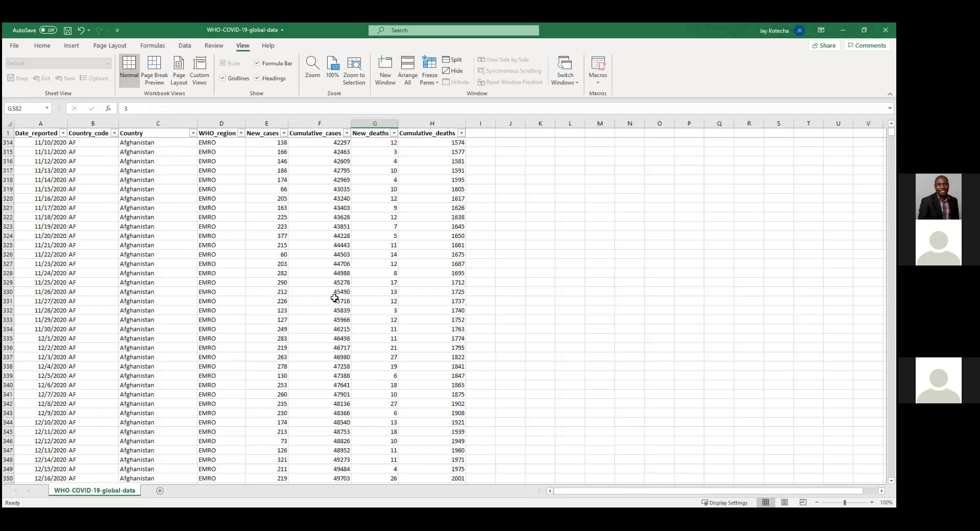
pyautogui.scroll(20, 333, 296)
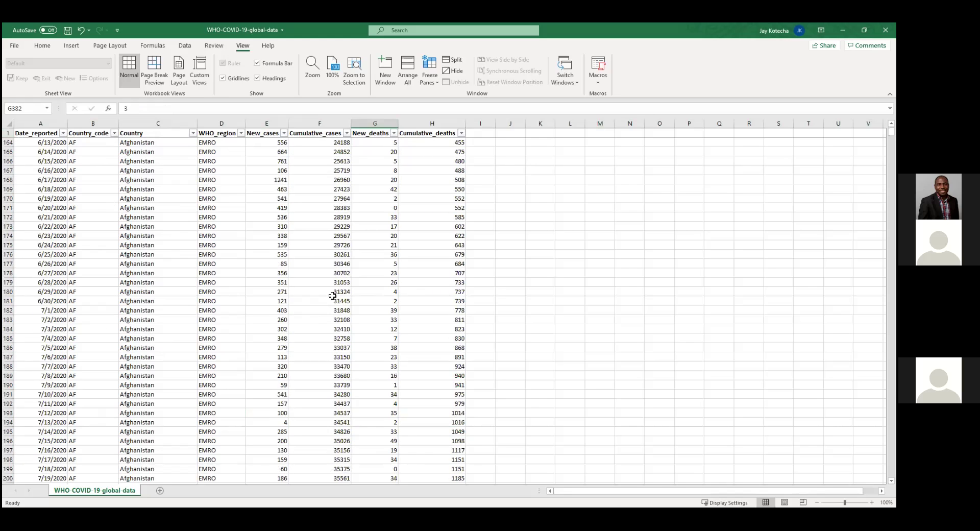
pyautogui.scroll(20, 332, 295)
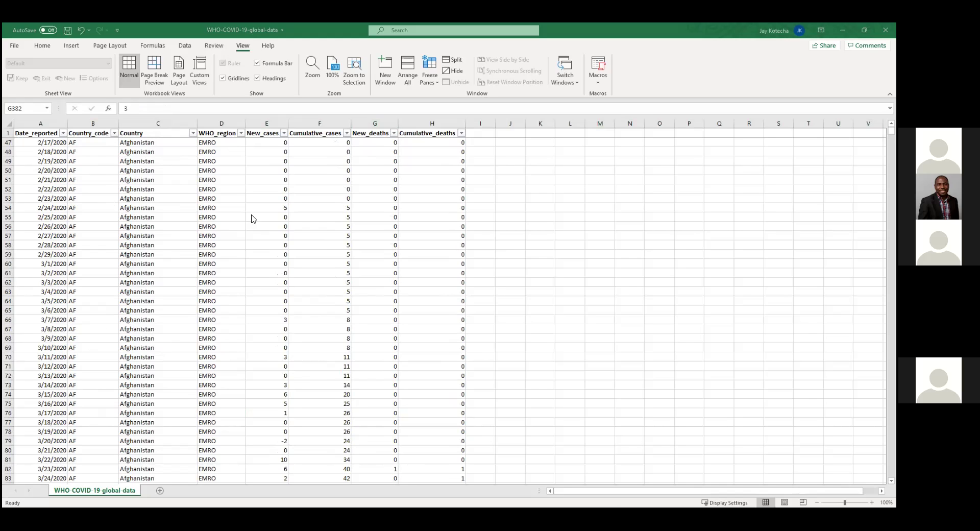
# - Insert a PivotTable based on columns A to H of the data sheet, placed on a new worksheet
pyautogui.click(7, 123)
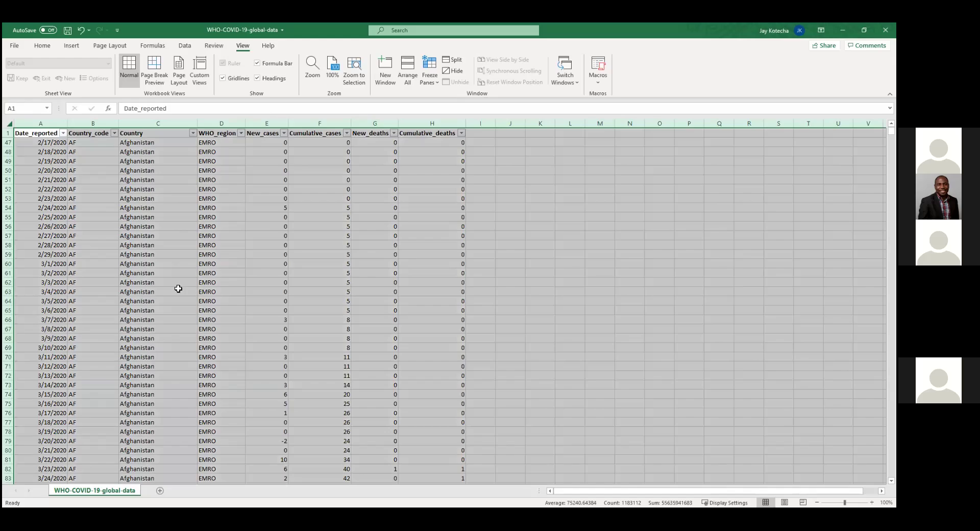
pyautogui.click(214, 45)
pyautogui.click(187, 46)
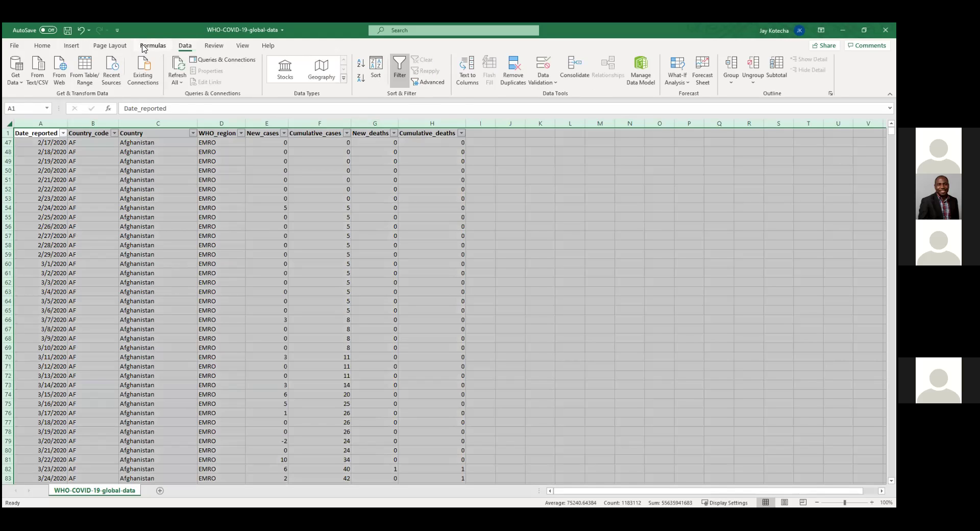
pyautogui.click(71, 45)
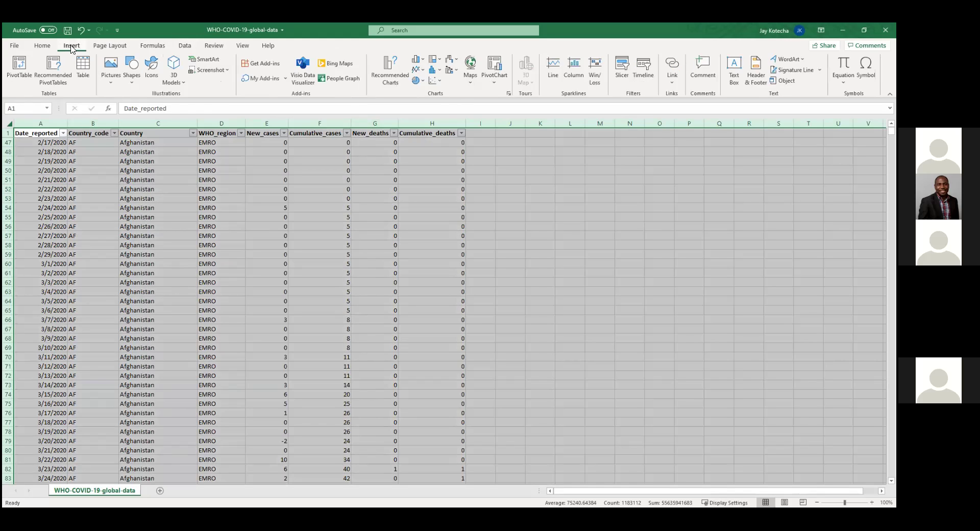
pyautogui.click(22, 74)
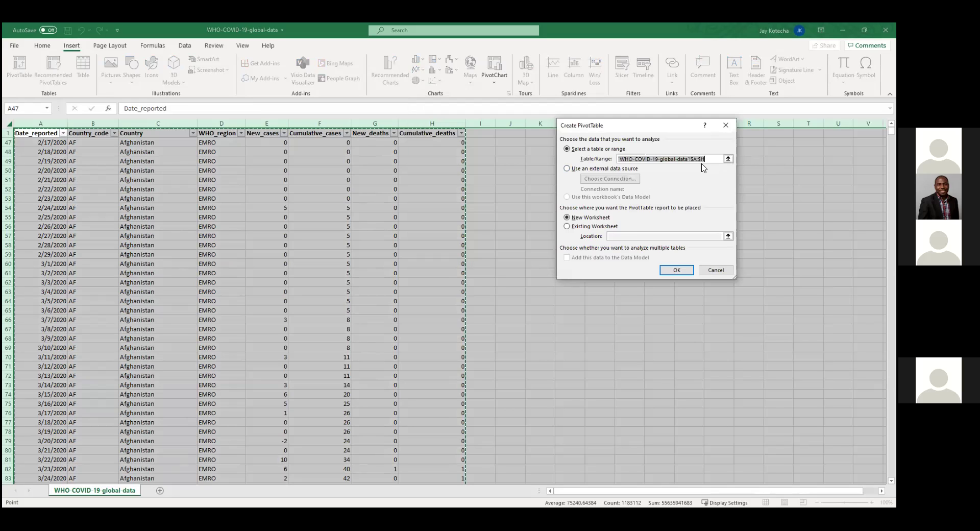
pyautogui.click(596, 227)
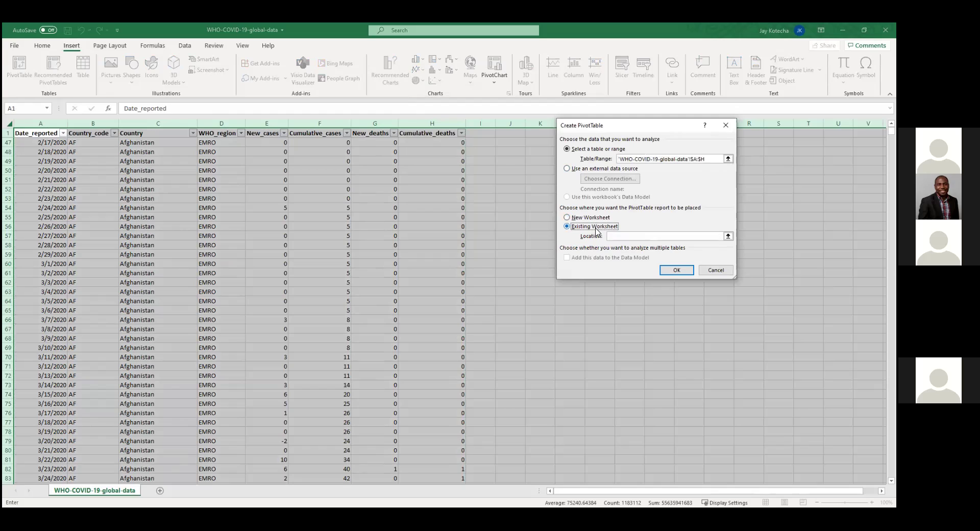
pyautogui.click(626, 174)
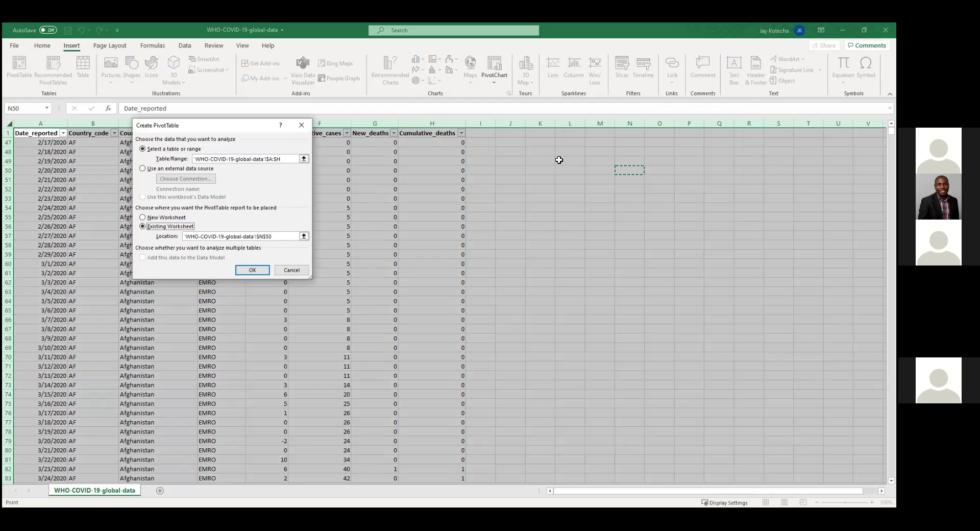
pyautogui.click(175, 220)
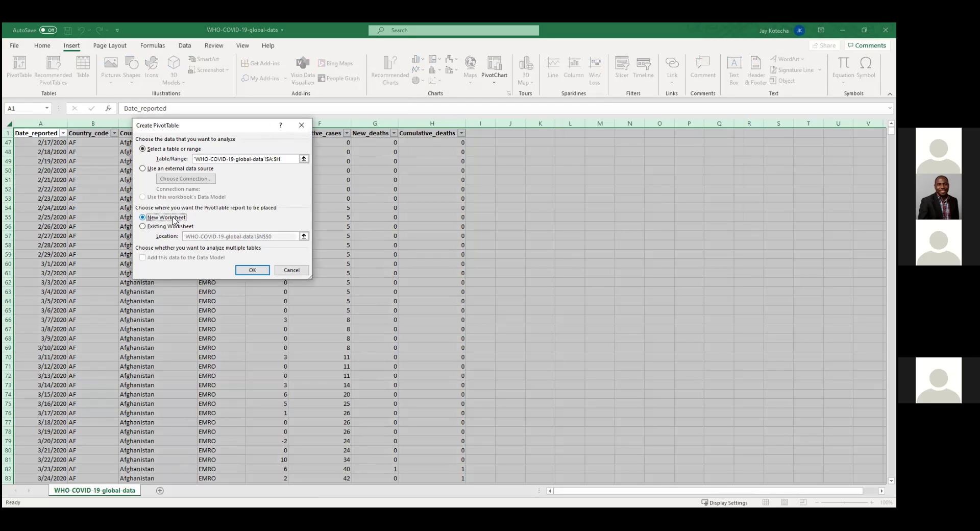
pyautogui.click(257, 270)
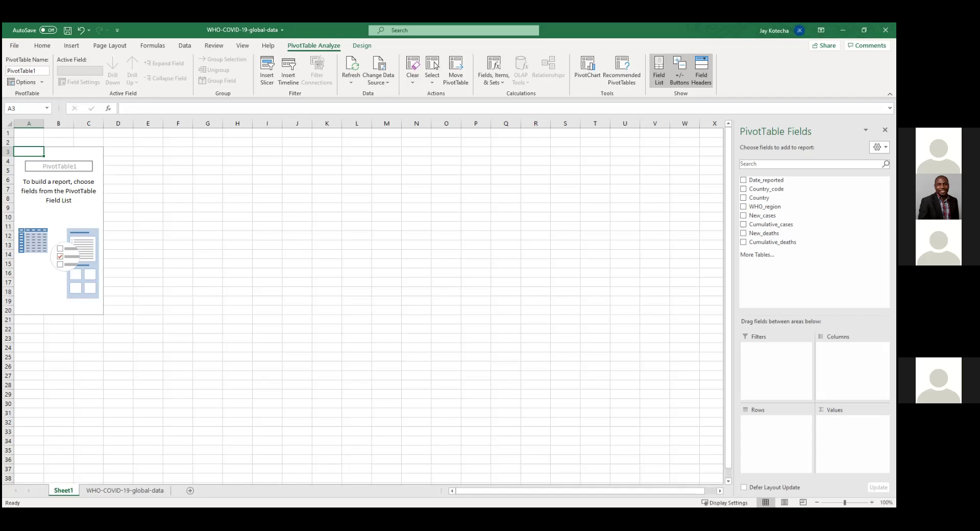
# - Add Date_reported to the PivotTable rows and expand the <1/3/2020, 2020 and 2021 groups, including Qtr1 of 2020
pyautogui.click(743, 181)
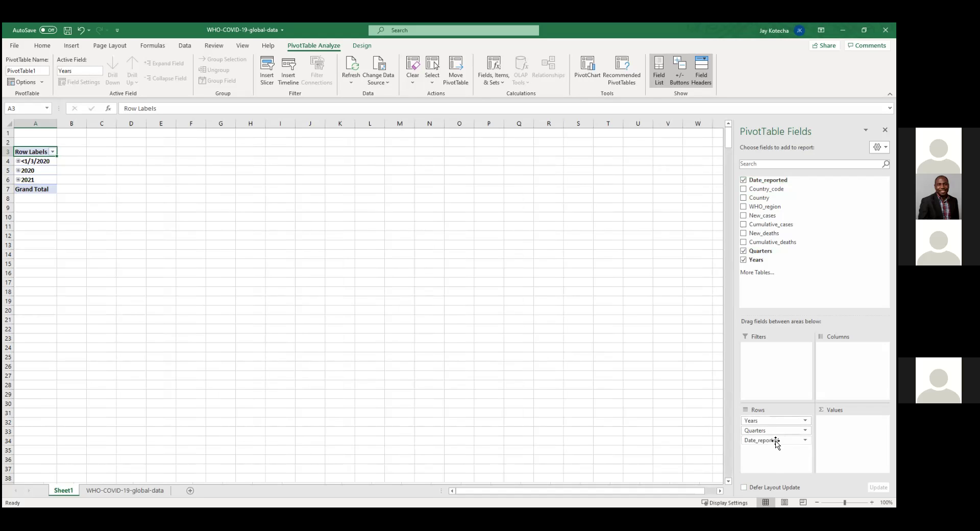
pyautogui.click(18, 171)
pyautogui.click(24, 180)
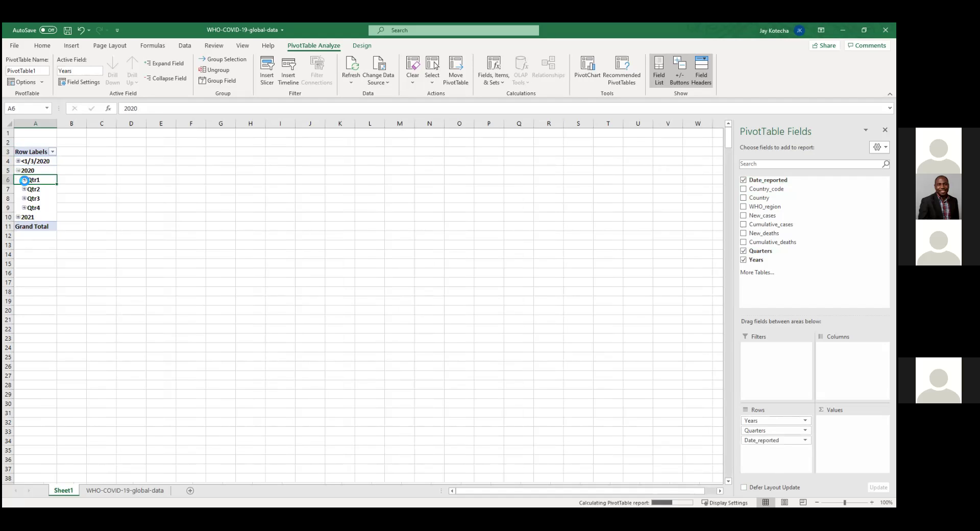
pyautogui.click(19, 245)
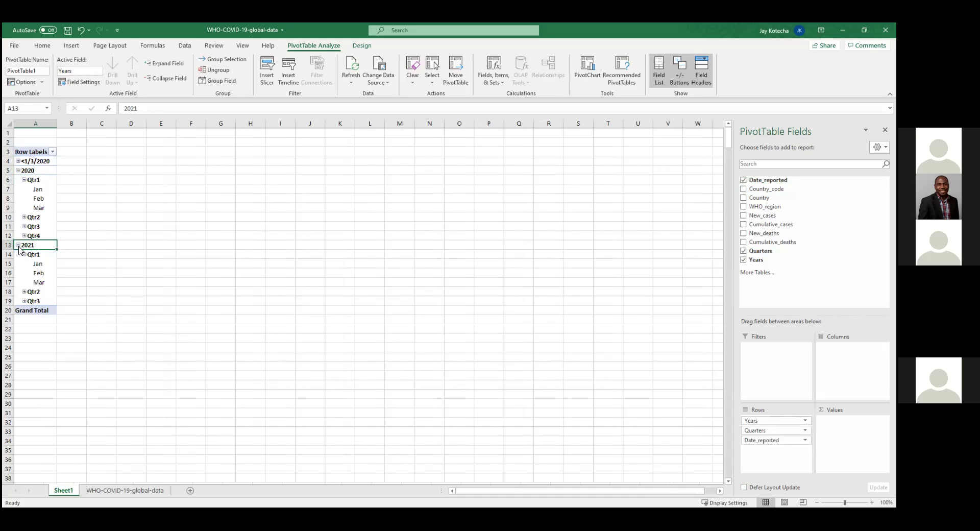
pyautogui.click(18, 161)
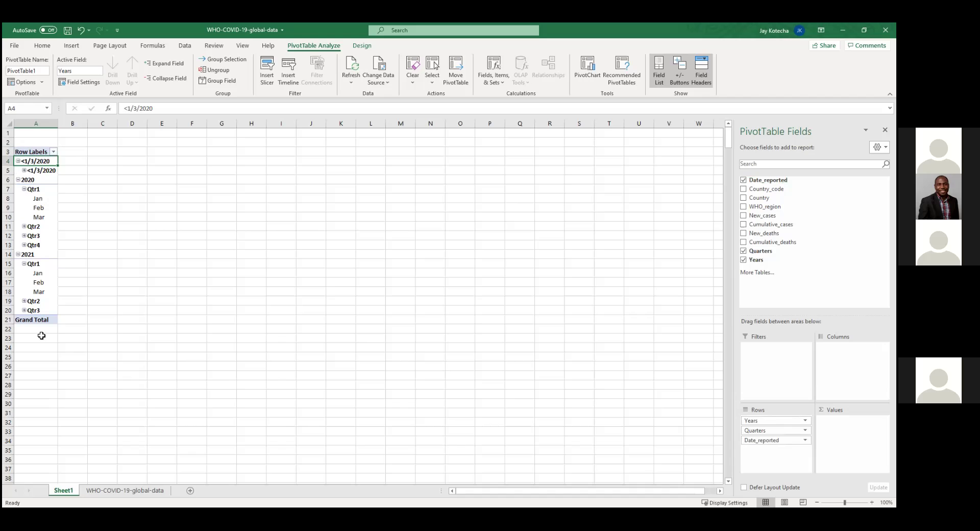
# - Expand Qtr2 and Qtr3 of 2020 and 2021 to their months, and collapse the <1/3/2020, 2020 and 2021 groups
pyautogui.click(23, 301)
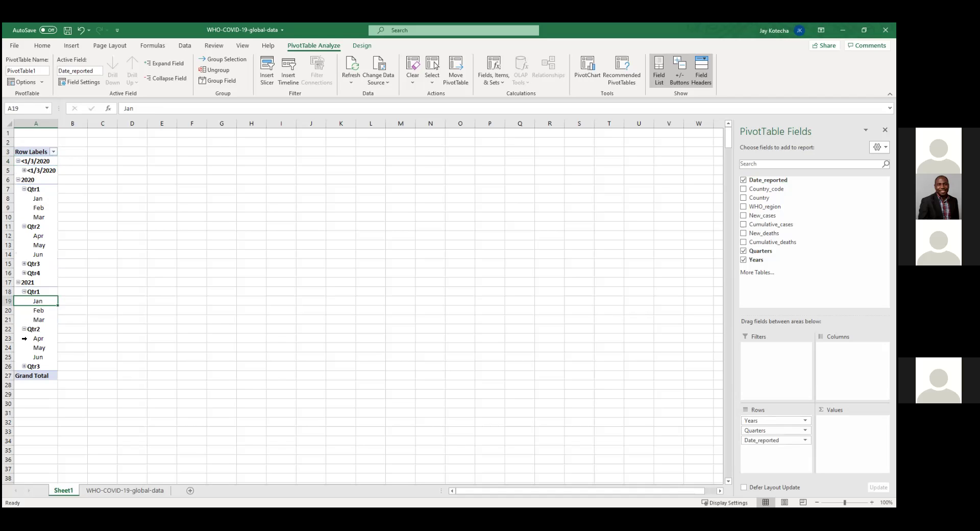
pyautogui.click(23, 366)
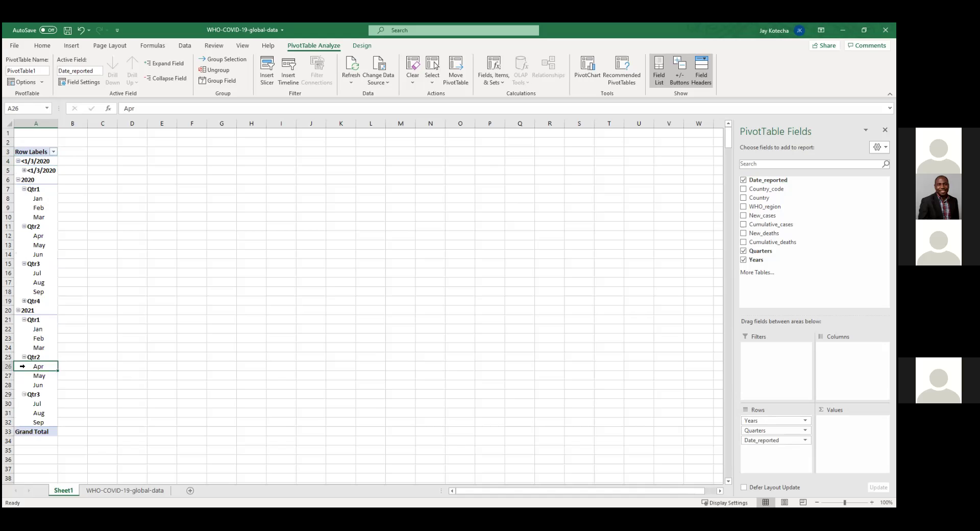
pyautogui.click(17, 161)
pyautogui.click(18, 161)
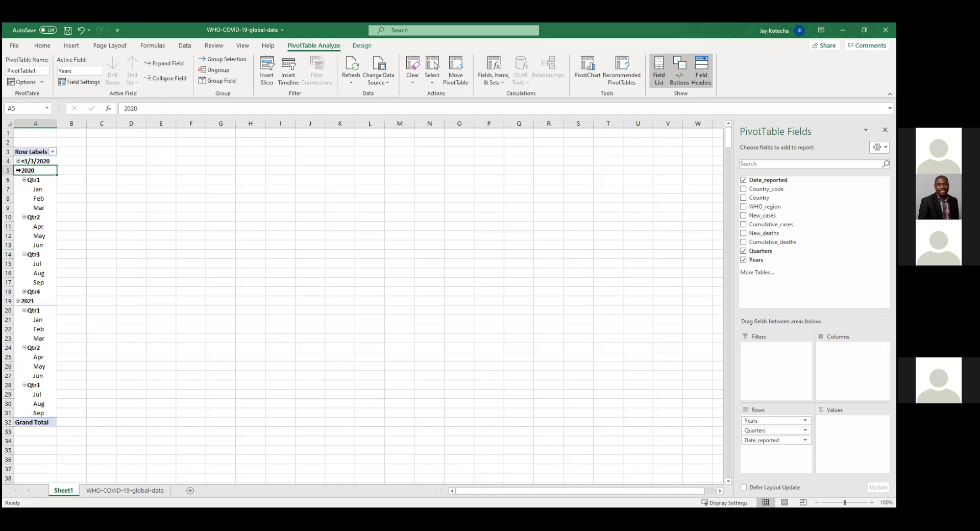
pyautogui.click(18, 170)
pyautogui.click(18, 179)
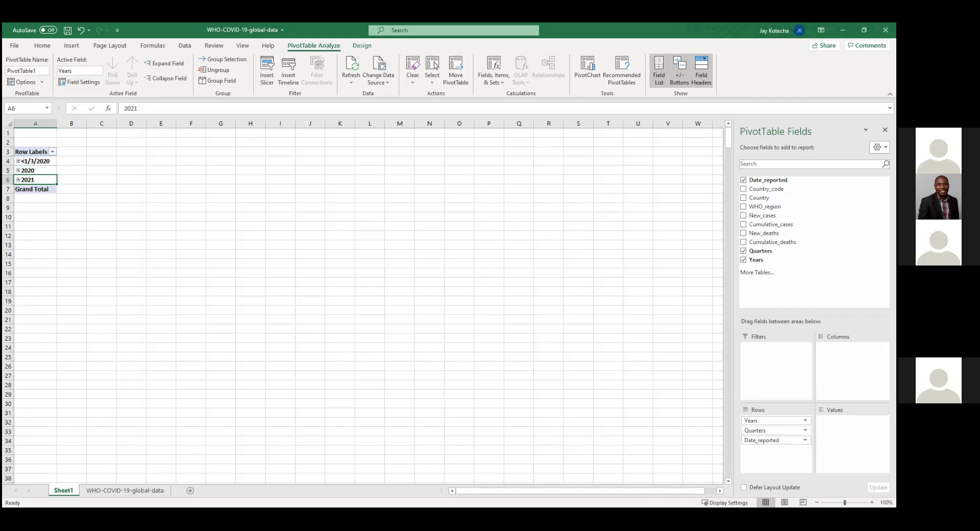
# - Remove Quarters, Date_reported and Years from the PivotTable rows, and add Date_reported back to the rows
pyautogui.click(804, 430)
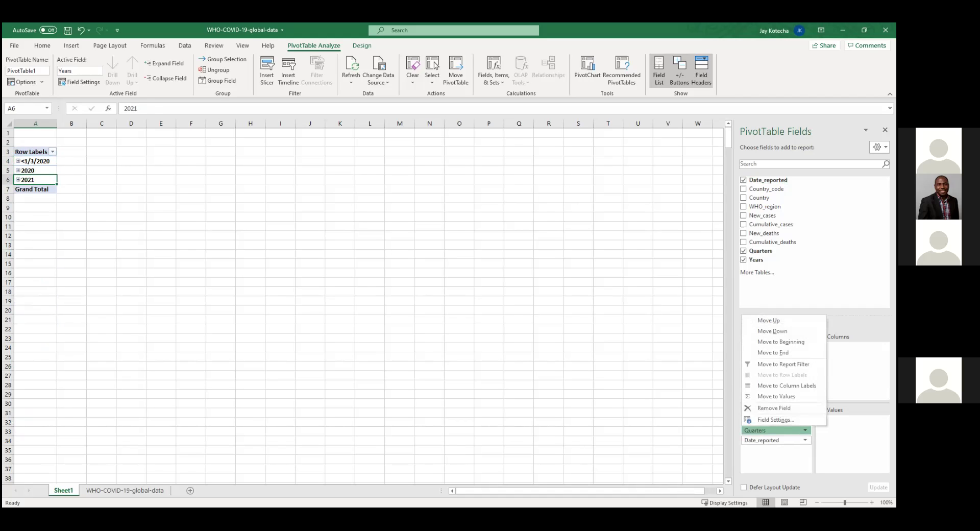
pyautogui.click(798, 408)
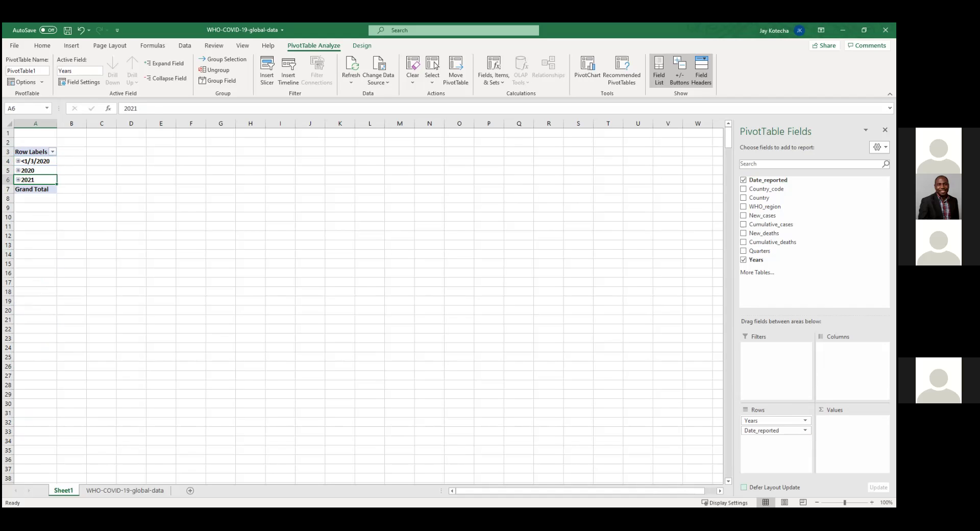
pyautogui.click(804, 430)
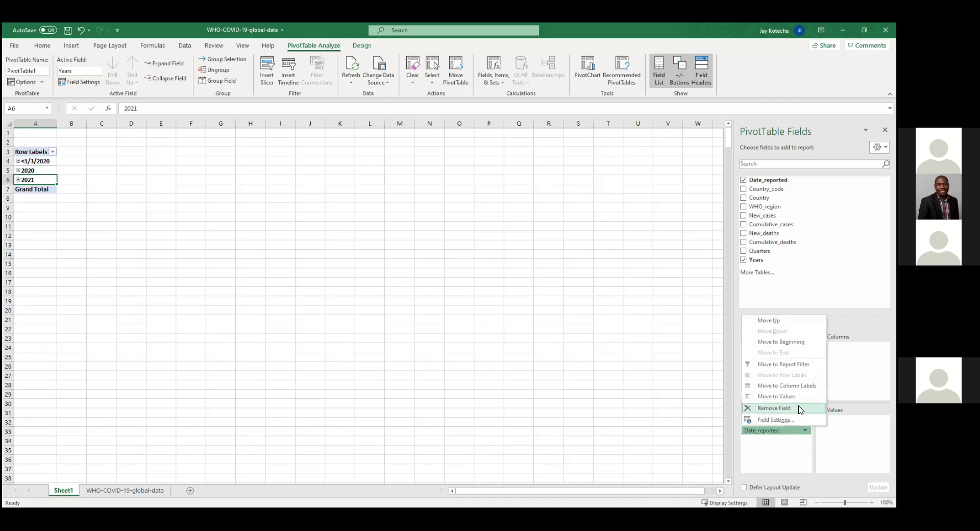
pyautogui.click(800, 408)
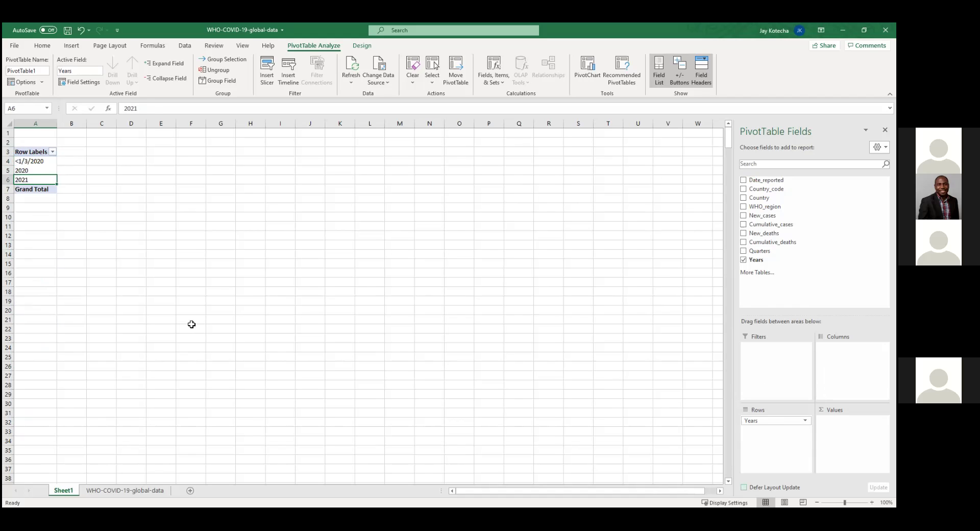
pyautogui.click(804, 420)
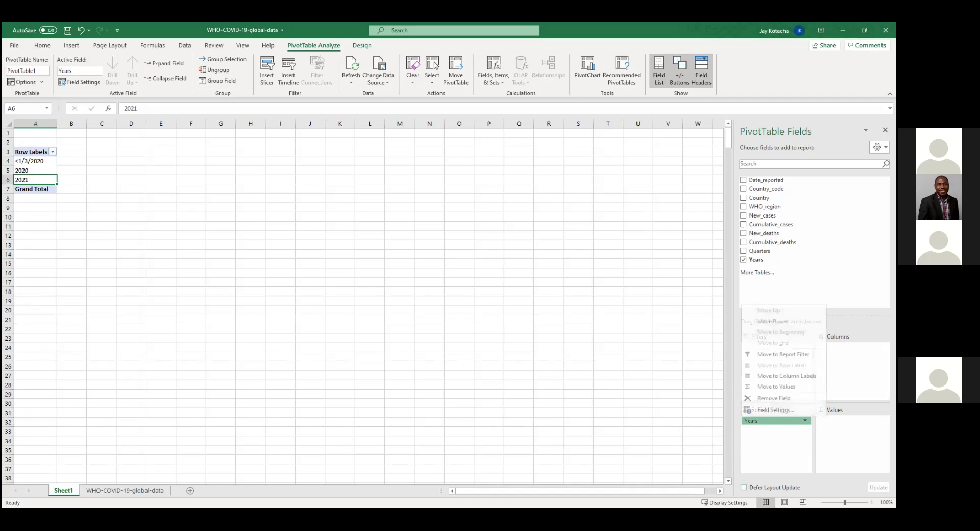
pyautogui.click(773, 398)
pyautogui.moveTo(753, 184); pyautogui.dragTo(776, 424)
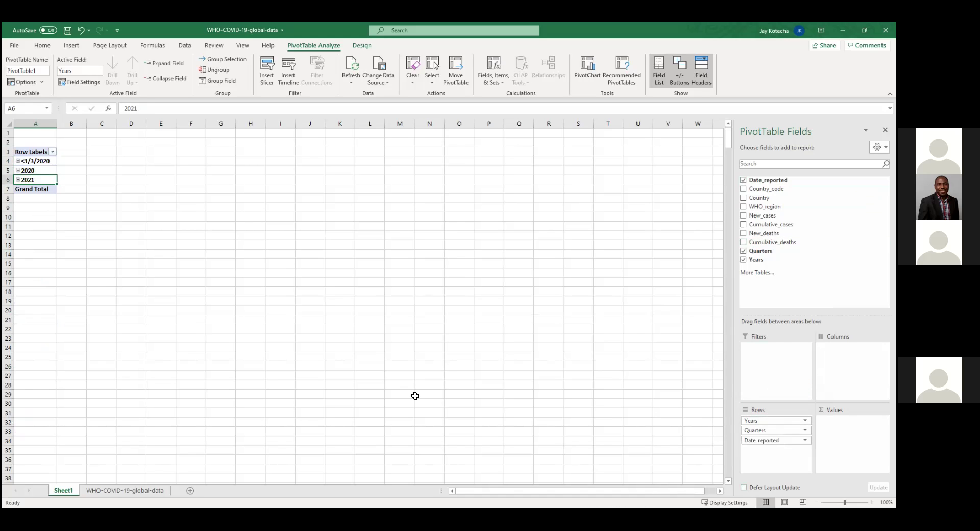
# - Remove only Date_reported from the PivotTable rows, keeping Years and Quarters, and expand 2020 to its quarters
pyautogui.click(805, 439)
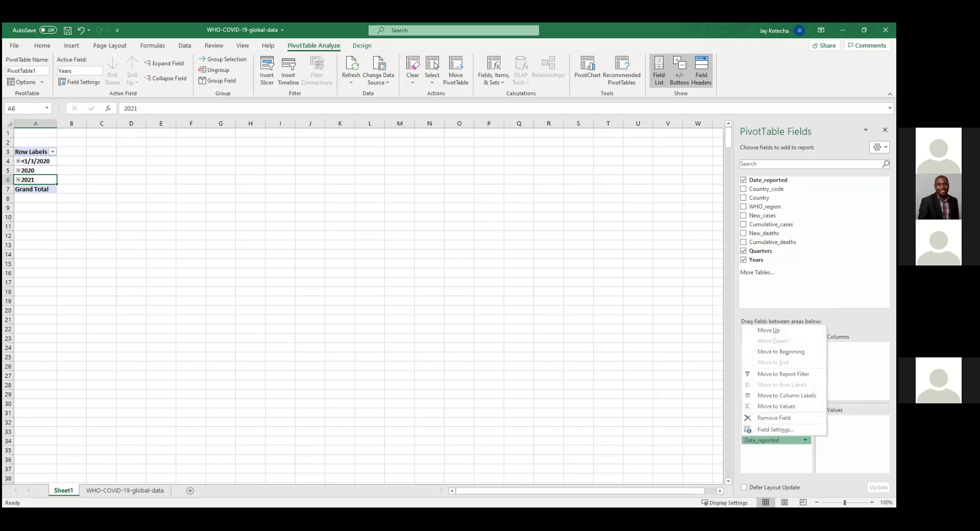
pyautogui.click(775, 418)
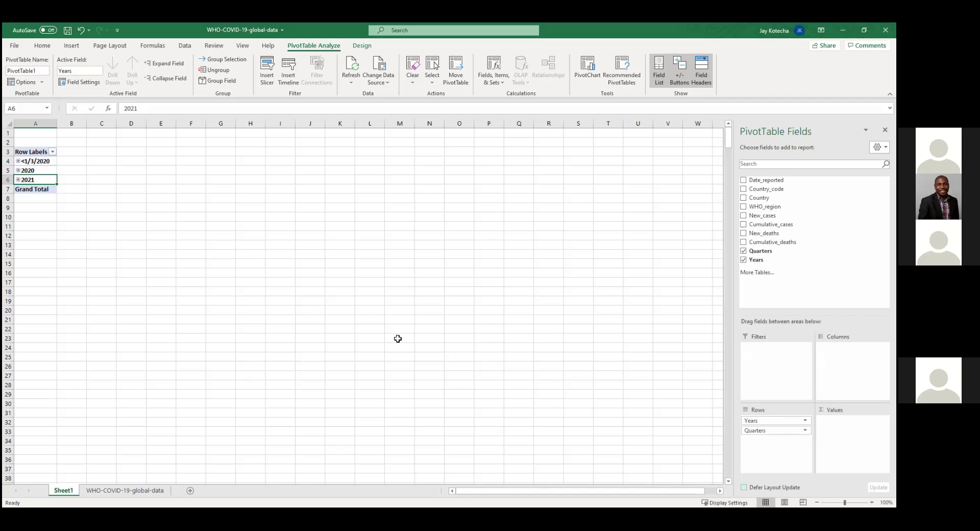
pyautogui.click(18, 170)
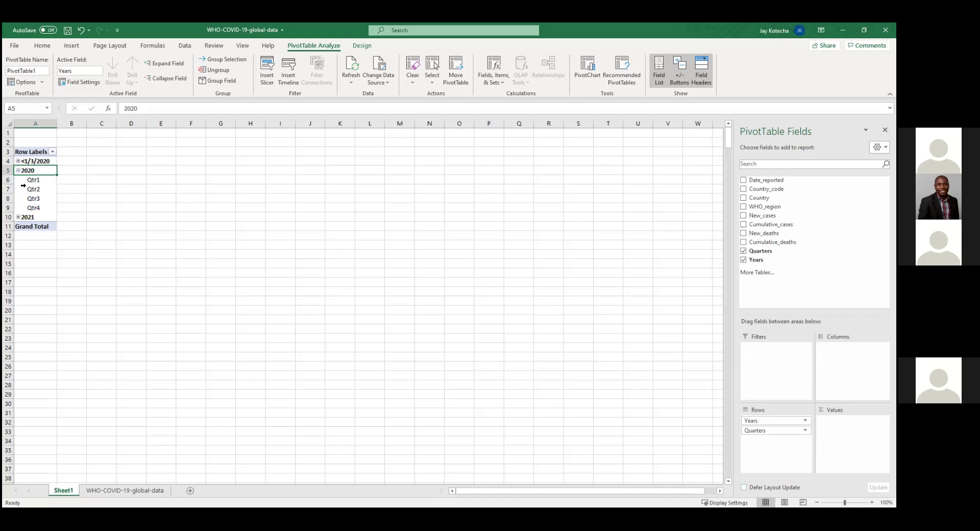
pyautogui.moveTo(33, 179); pyautogui.dragTo(47, 210)
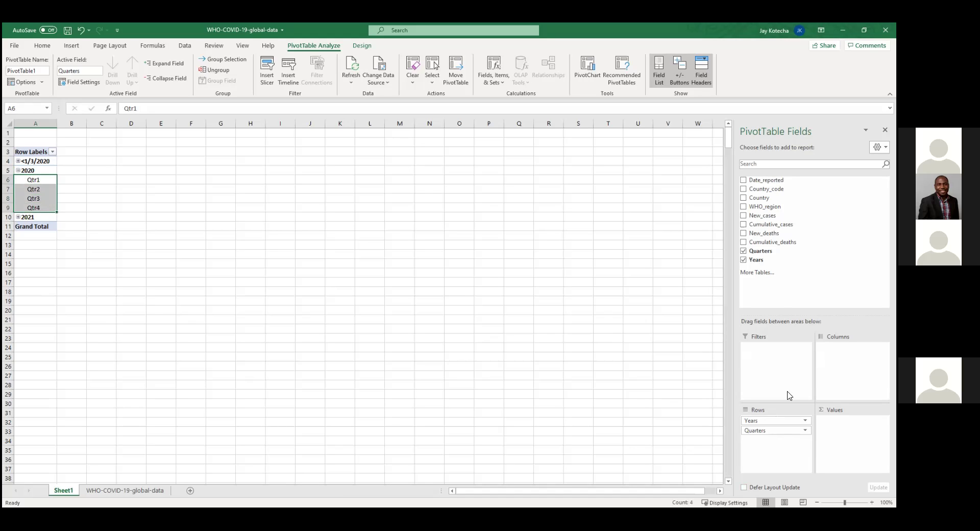
# - Try Cumulative_deaths in the PivotTable values and in the rows below Quarters, and remove the field
pyautogui.click(743, 243)
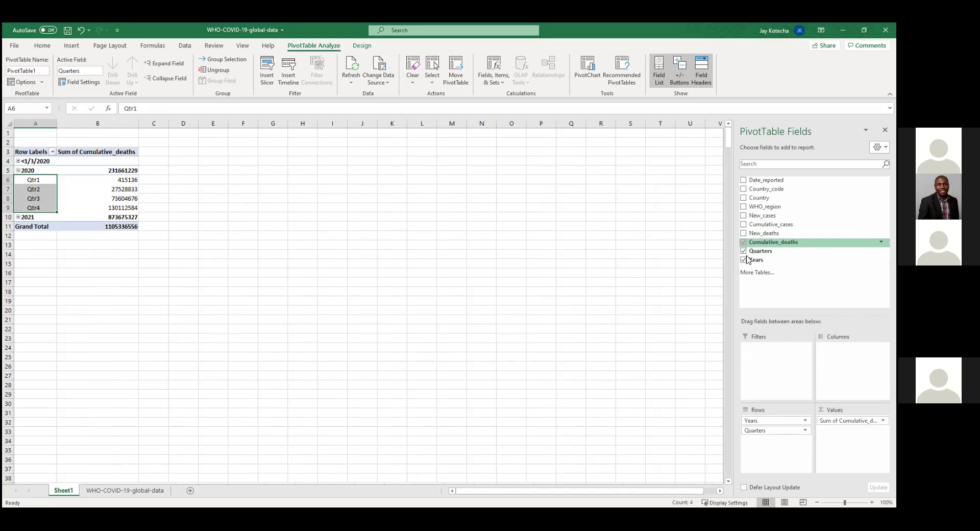
pyautogui.moveTo(796, 435); pyautogui.dragTo(799, 437)
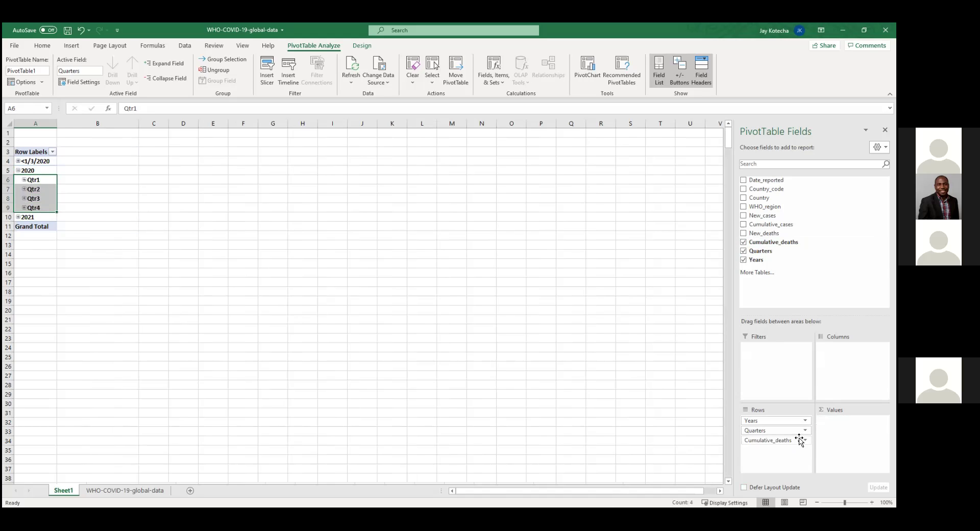
pyautogui.click(805, 440)
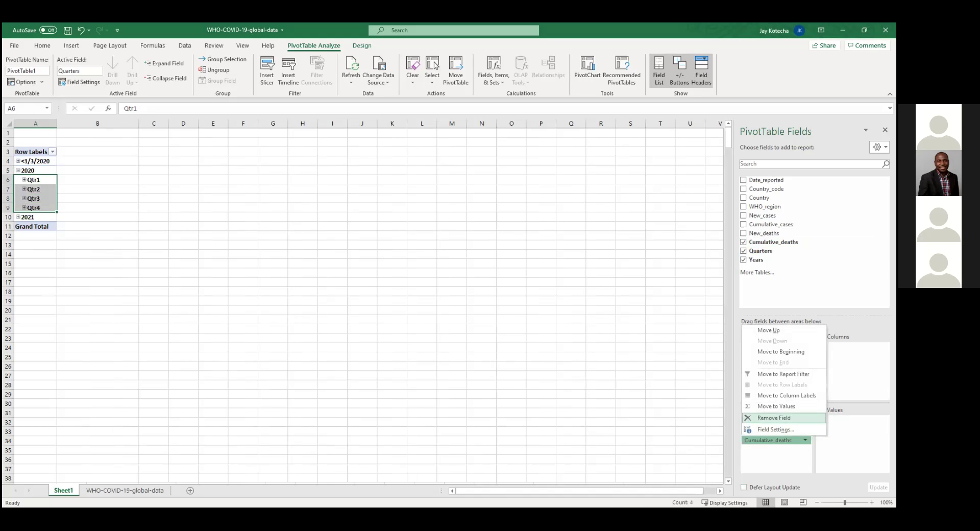
pyautogui.click(773, 418)
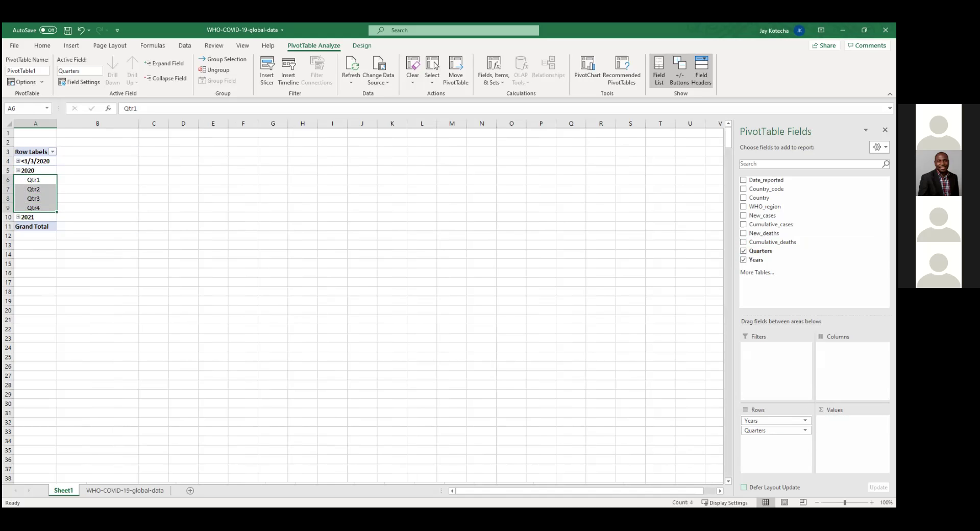
# - Expand the 2021 group to its quarters, and check the contents of the <1/3/2020 group before collapsing it
pyautogui.click(20, 220)
pyautogui.click(18, 217)
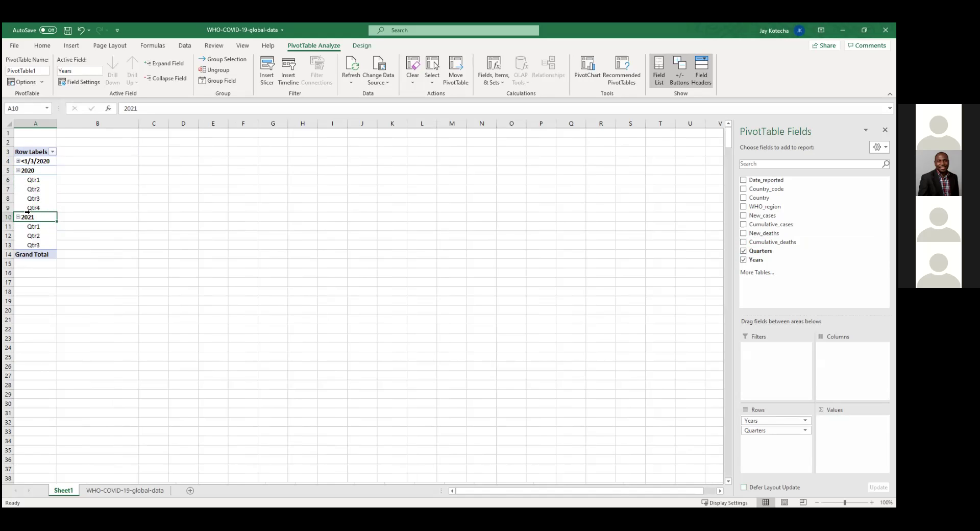
pyautogui.click(18, 160)
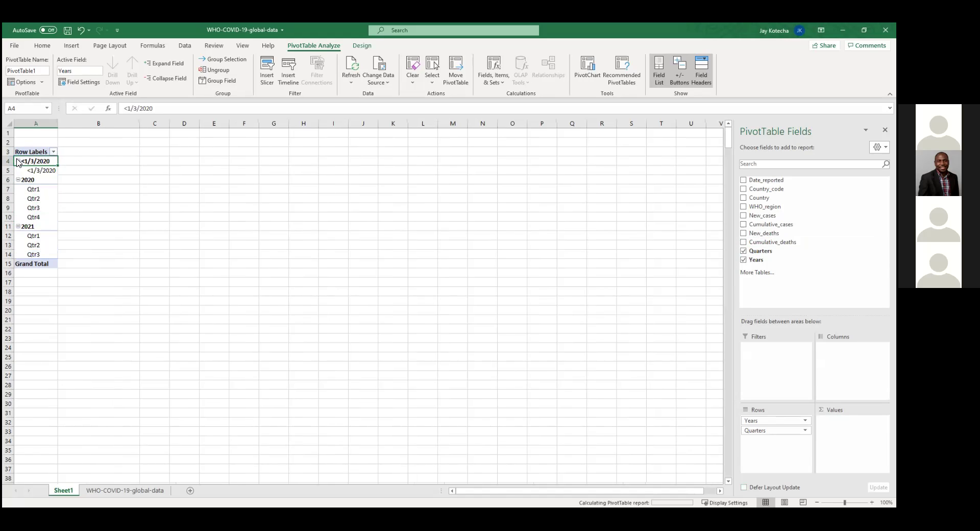
pyautogui.click(17, 161)
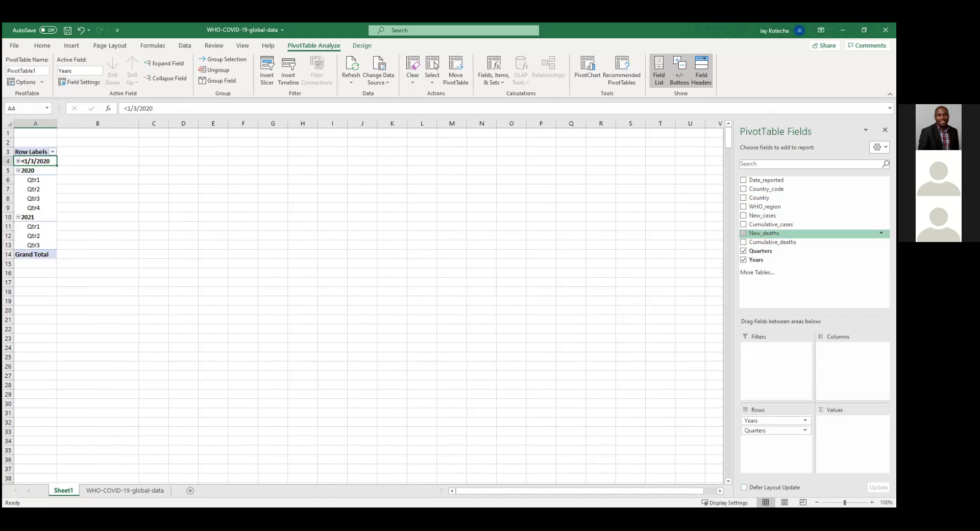
# - Add New_deaths to the PivotTable values as a sum, formatted as Number with 2 decimal places and the 1000 separator
pyautogui.click(743, 234)
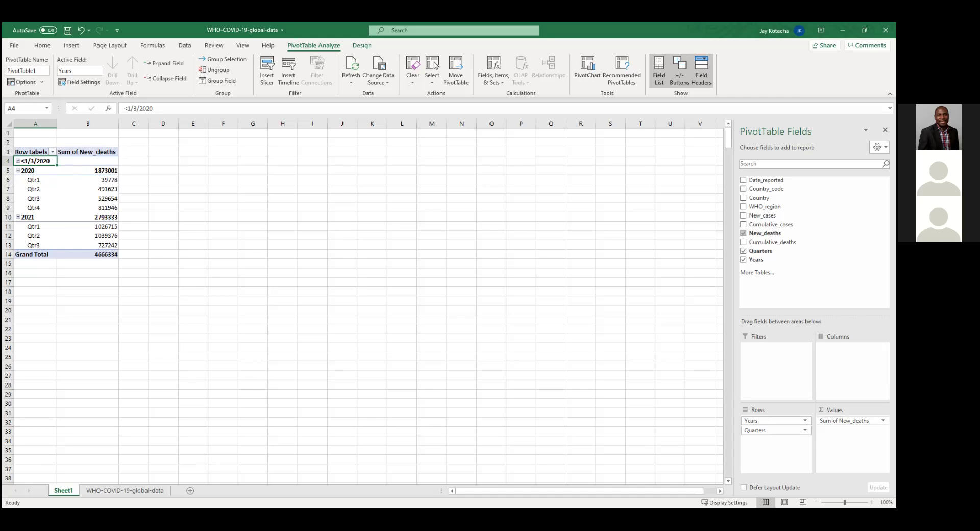
pyautogui.click(882, 420)
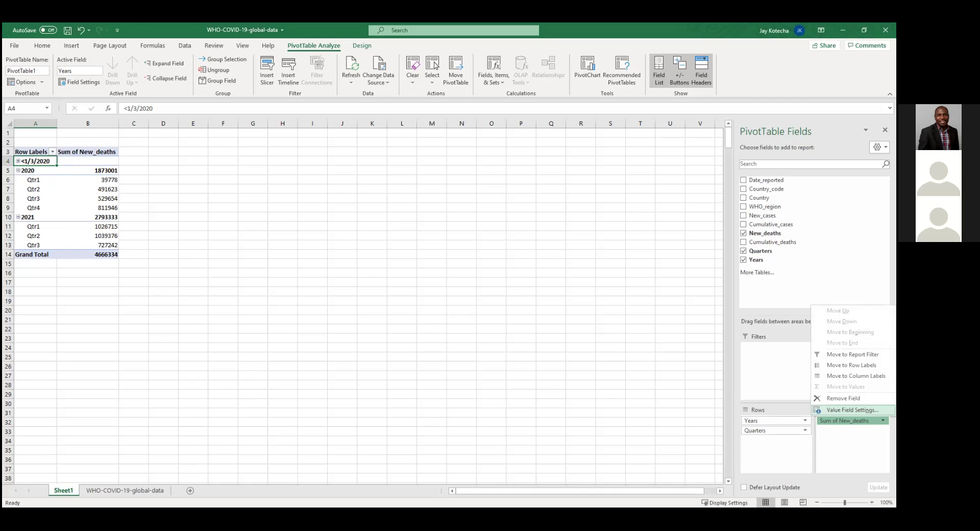
pyautogui.click(852, 410)
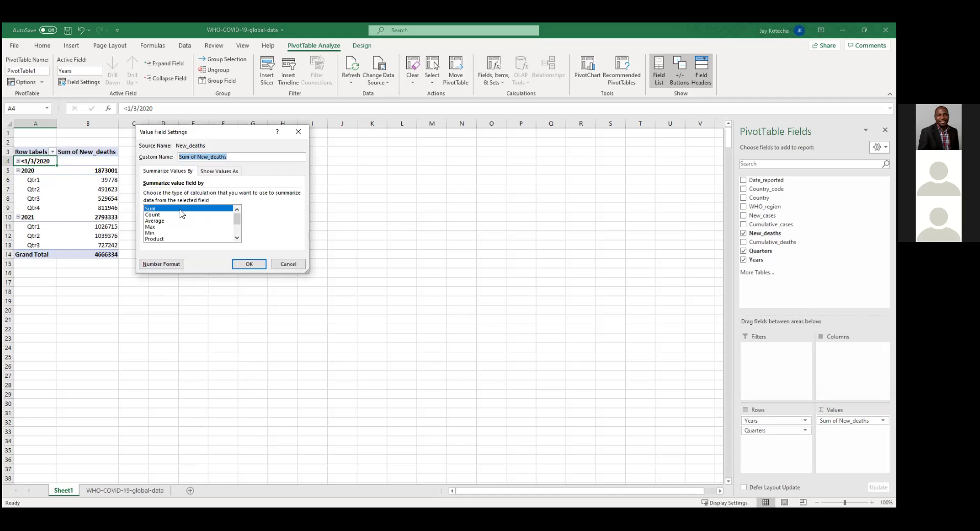
pyautogui.click(158, 267)
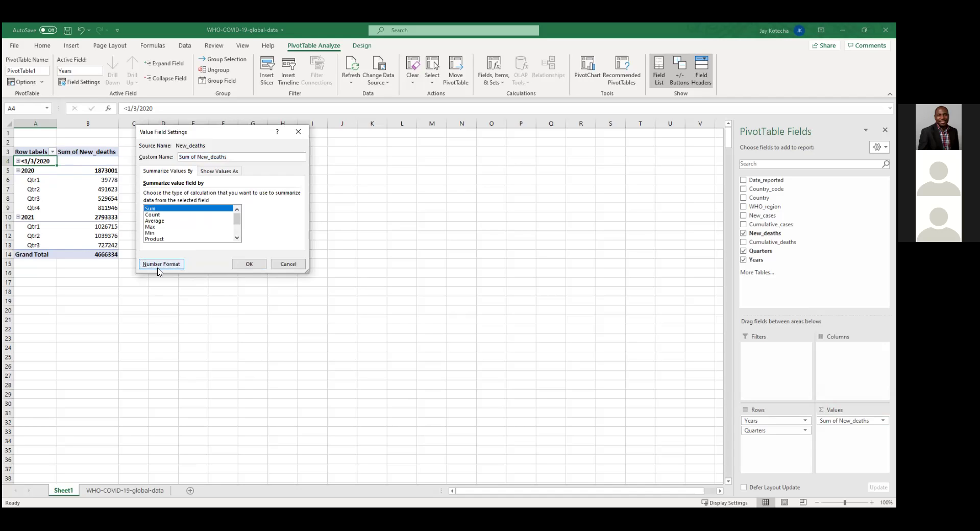
pyautogui.click(123, 136)
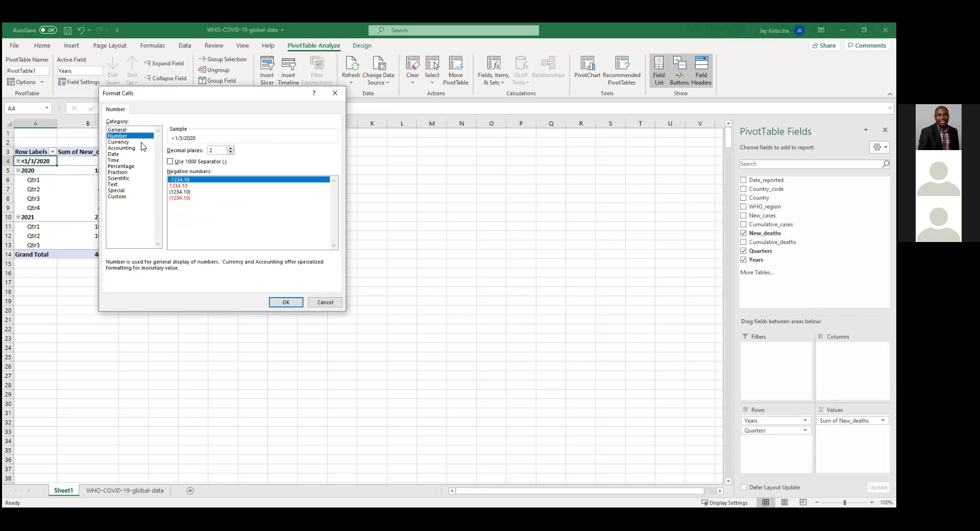
pyautogui.click(179, 162)
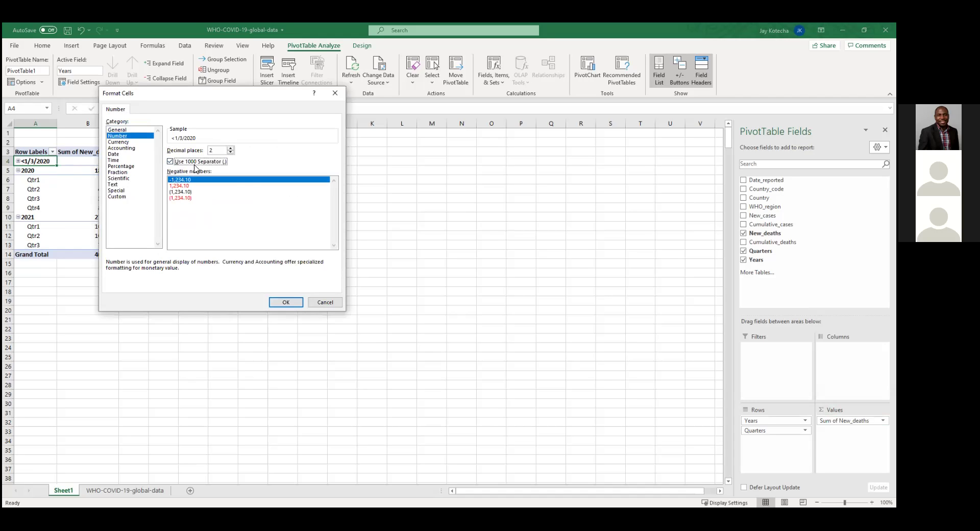
pyautogui.click(286, 303)
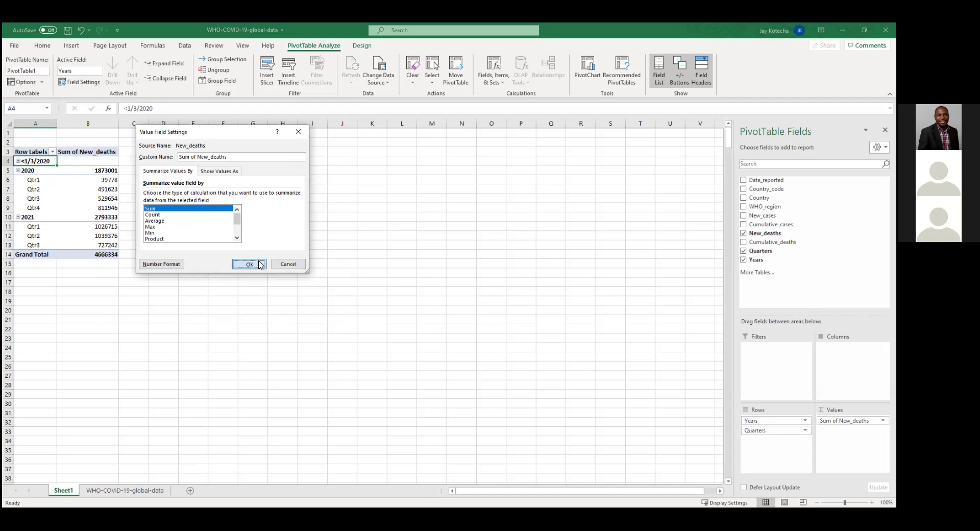
pyautogui.click(249, 264)
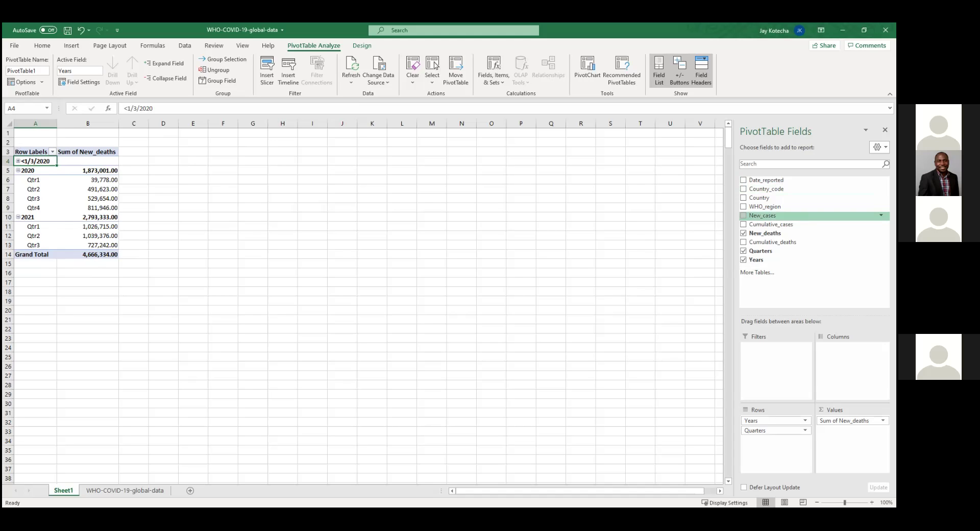
# - Add Country below Quarters in the PivotTable rows and expand Qtr1 of 2020 to list its countries
pyautogui.moveTo(765, 198); pyautogui.dragTo(798, 452)
pyautogui.click(24, 180)
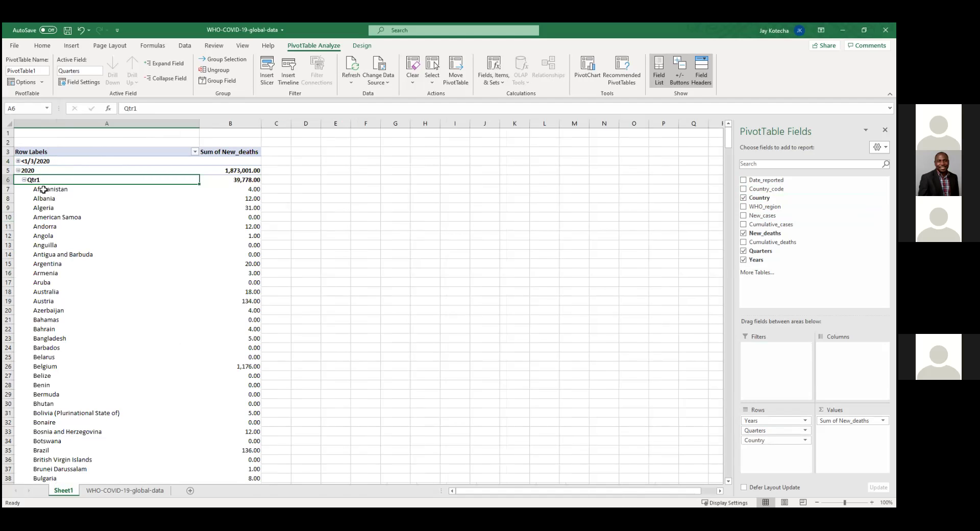
# - Examine the Qtr1 2020 new deaths per country, including Afghanistan, Albania and Brazil
pyautogui.click(49, 189)
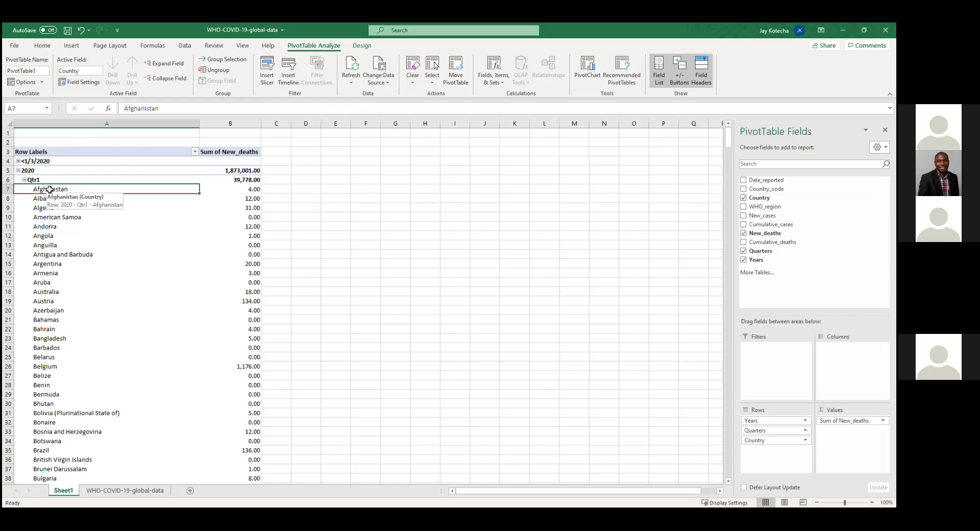
pyautogui.press('Right')
pyautogui.press('Down')
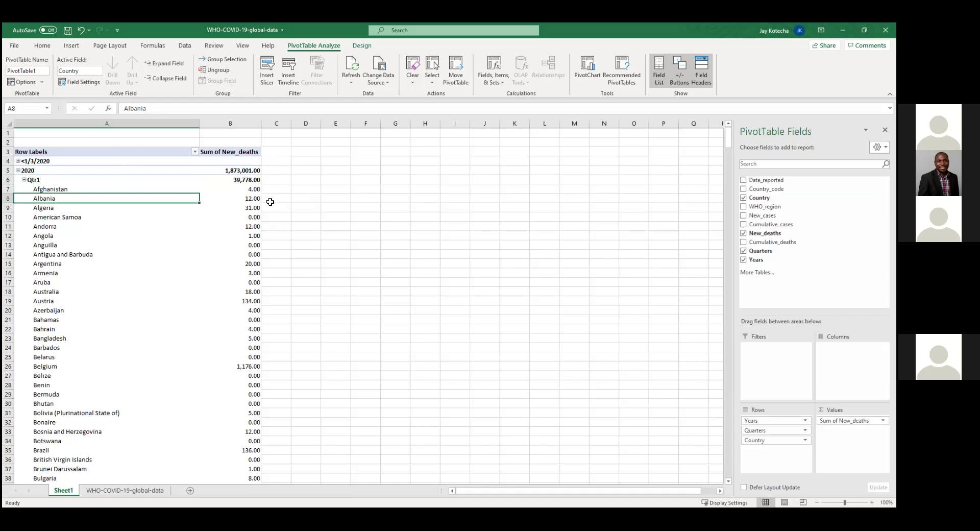
pyautogui.scroll(-3, 68, 397)
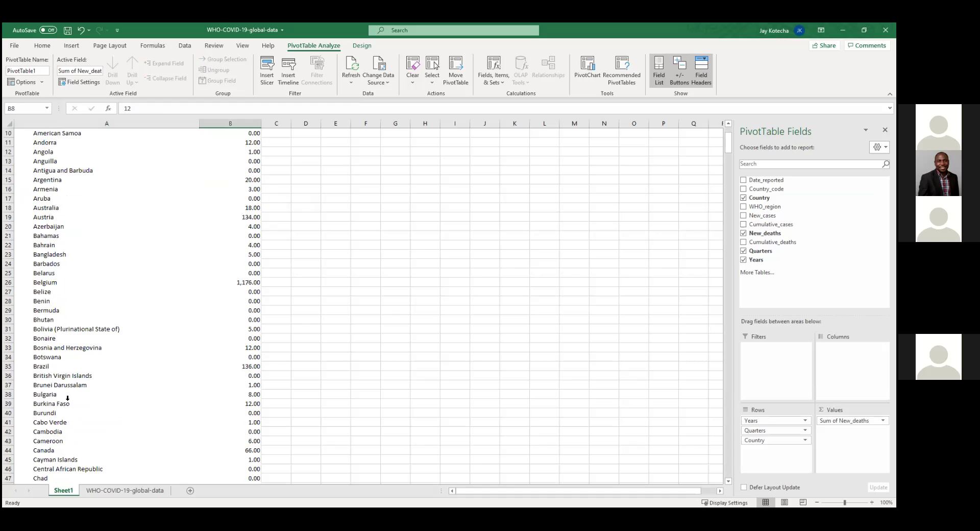
pyautogui.click(46, 366)
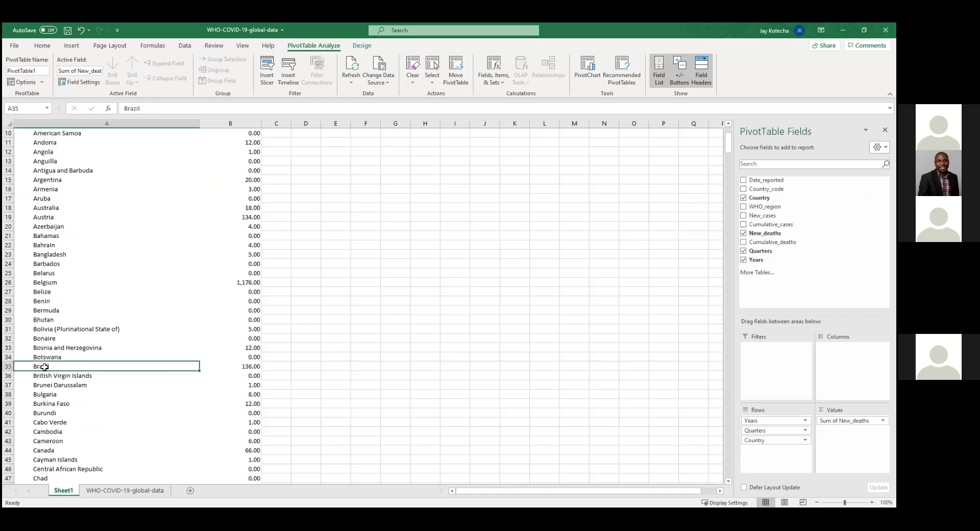
pyautogui.click(236, 363)
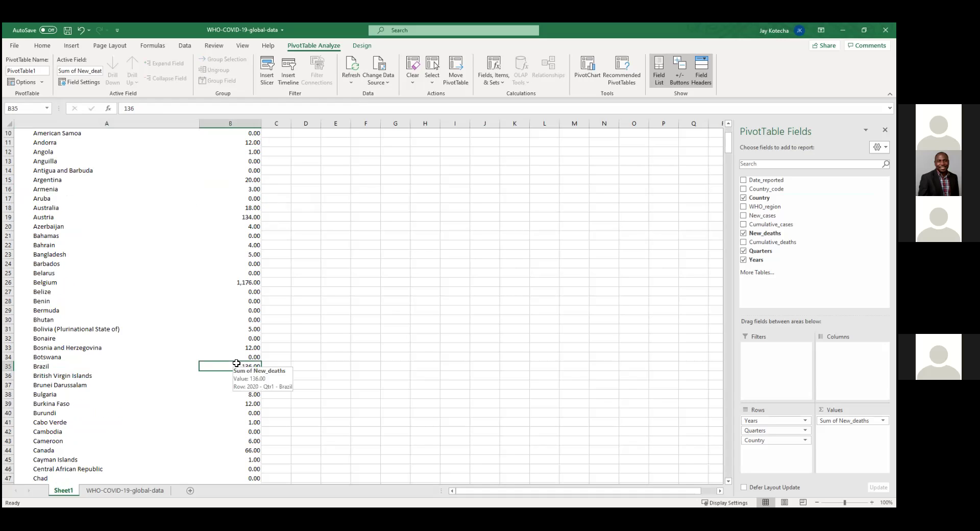
# - Examine the Qtr1 2020 new deaths of the countries further down the list, including Italy
pyautogui.scroll(-9, 236, 363)
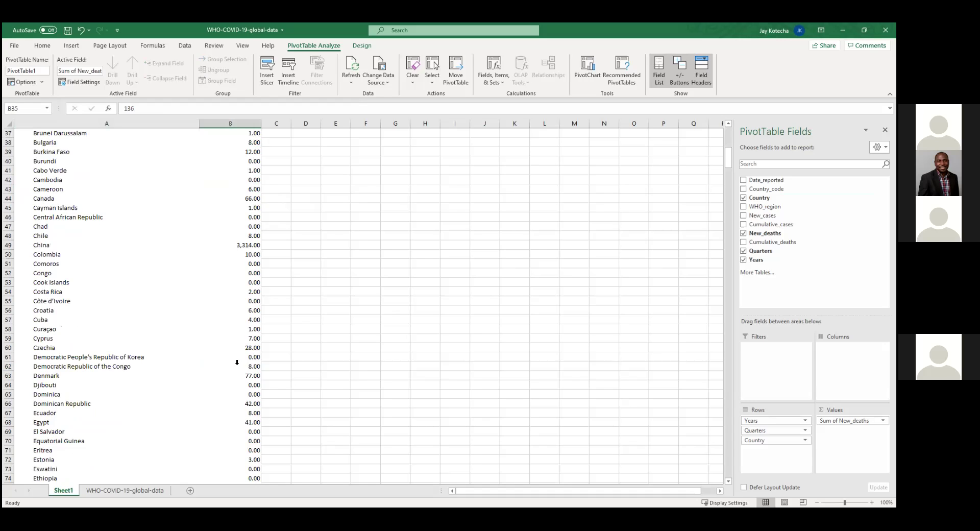
pyautogui.scroll(-4, 237, 362)
pyautogui.scroll(-9, 173, 411)
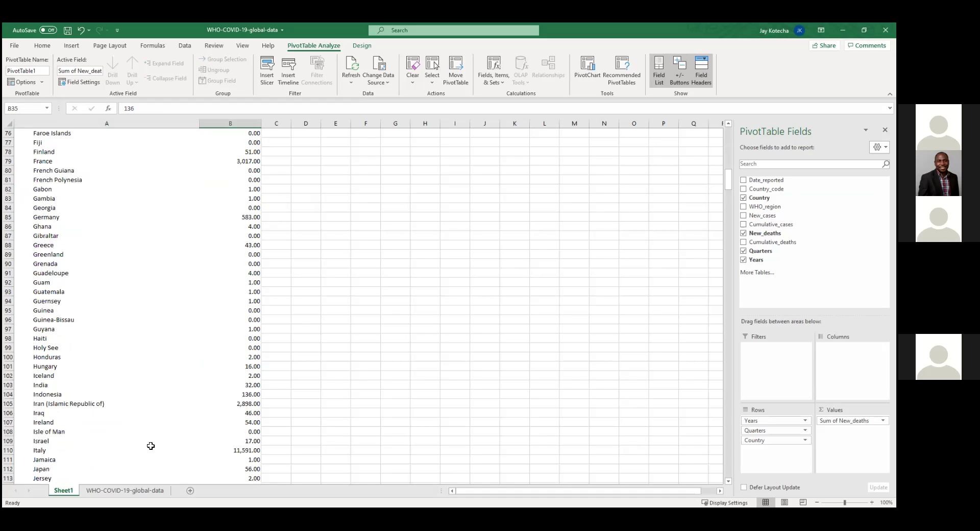
pyautogui.click(245, 450)
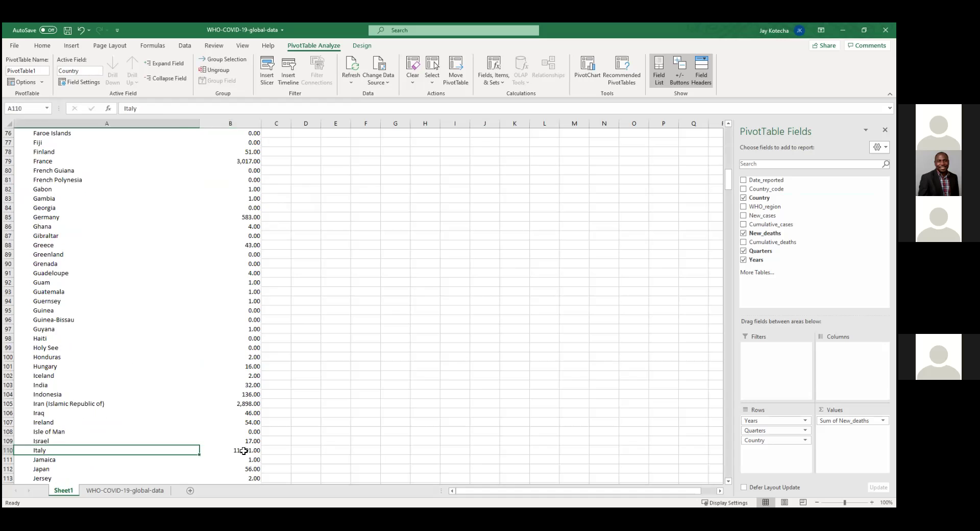
pyautogui.scroll(12, 240, 273)
pyautogui.scroll(8, 254, 270)
pyautogui.scroll(-20, 252, 271)
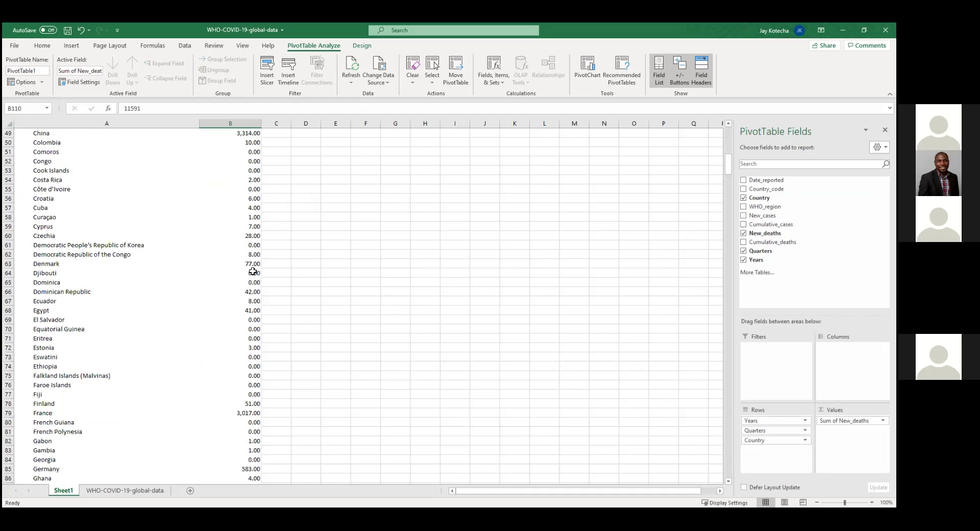
pyautogui.scroll(-10, 253, 271)
pyautogui.scroll(9, 253, 271)
pyautogui.scroll(20, 253, 271)
# - Collapse Qtr1 of 2020 and move the Country field from the PivotTable rows to the columns
pyautogui.click(24, 179)
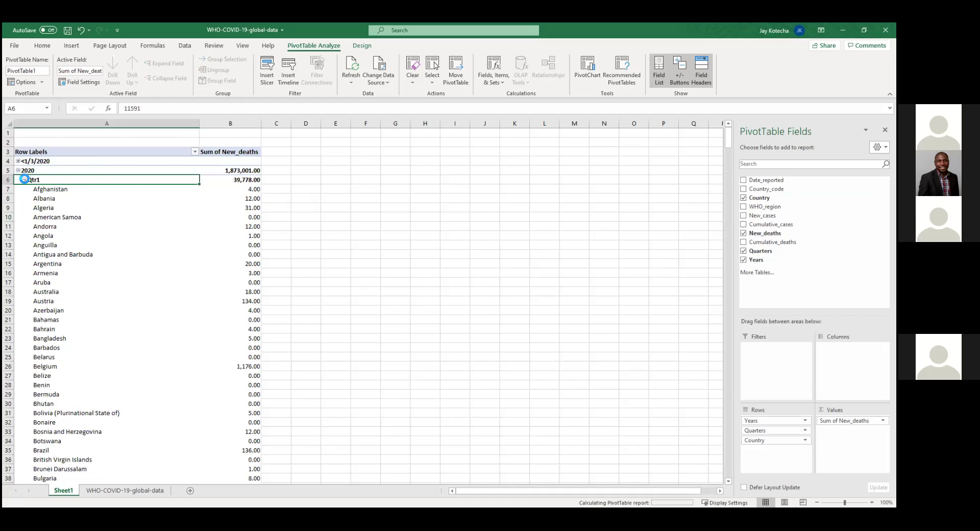
pyautogui.moveTo(760, 440); pyautogui.dragTo(851, 352)
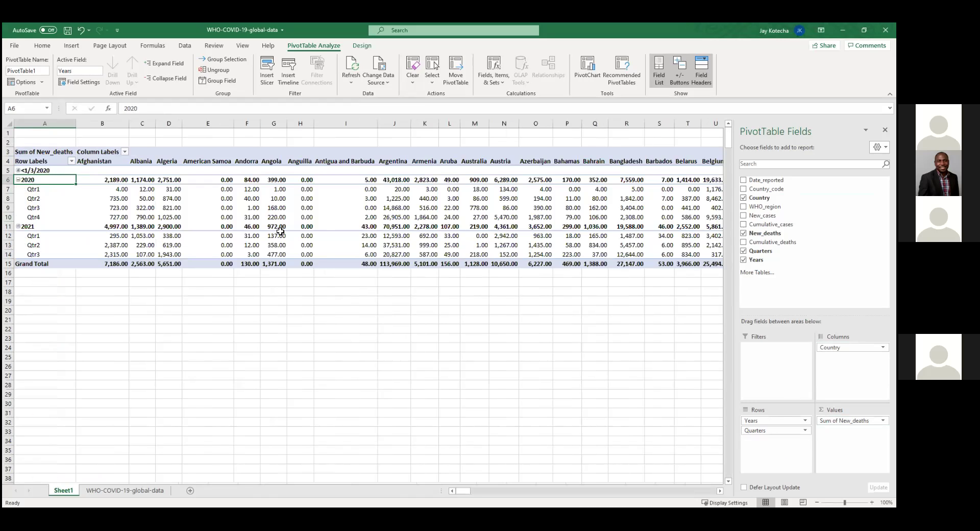
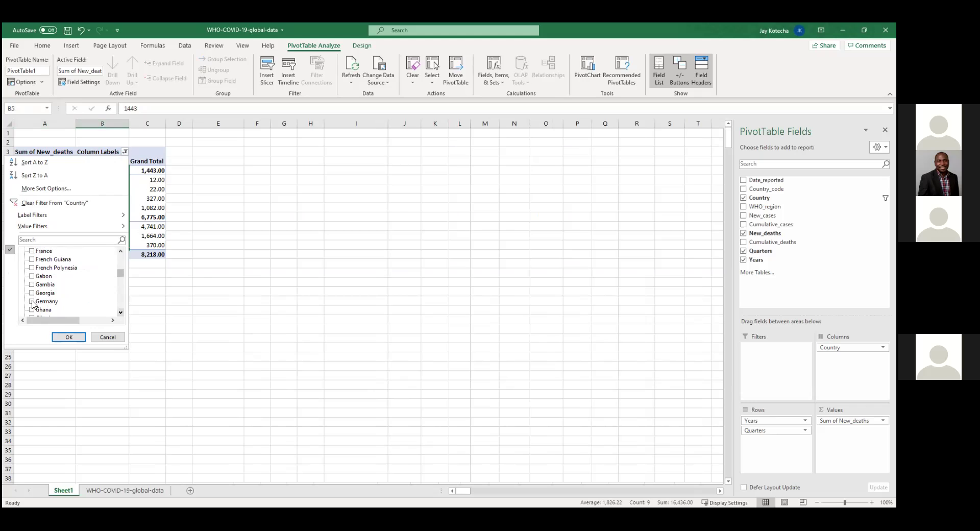
# - Add France, Germany and Ghana to the countries shown by the PivotTable's column filter
pyautogui.click(32, 301)
pyautogui.click(32, 310)
pyautogui.click(32, 251)
pyautogui.click(70, 338)
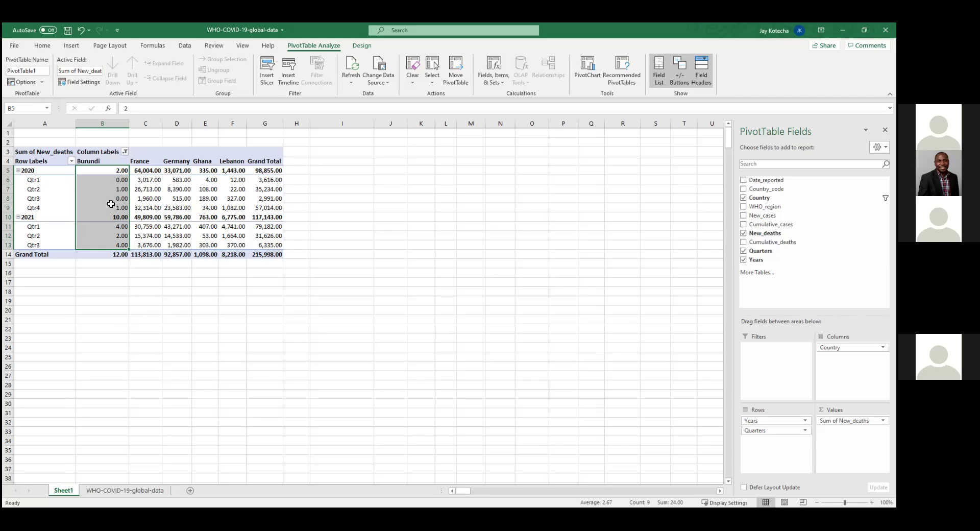
# - Examine France's new deaths in Qtr2 of 2020 and Germany's in Qtr1 of 2021
pyautogui.click(7, 188)
pyautogui.click(148, 189)
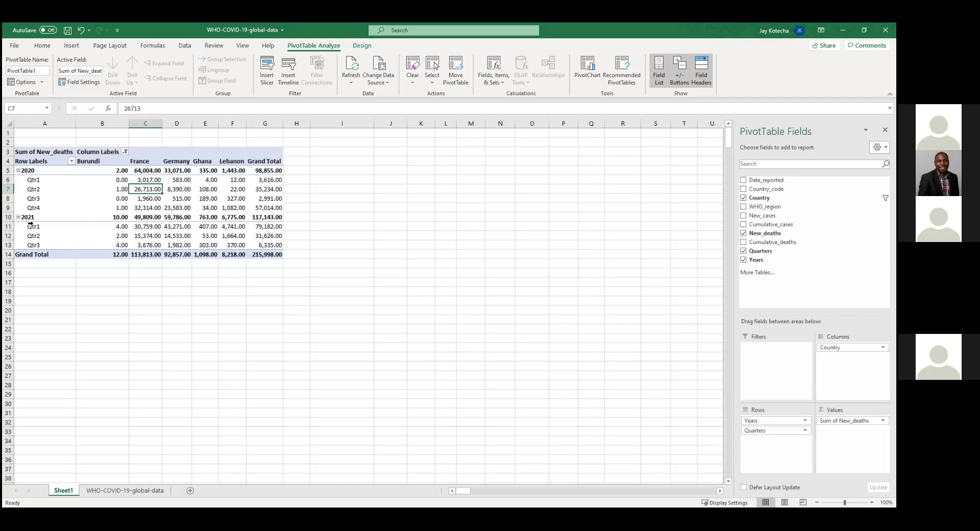
pyautogui.click(9, 225)
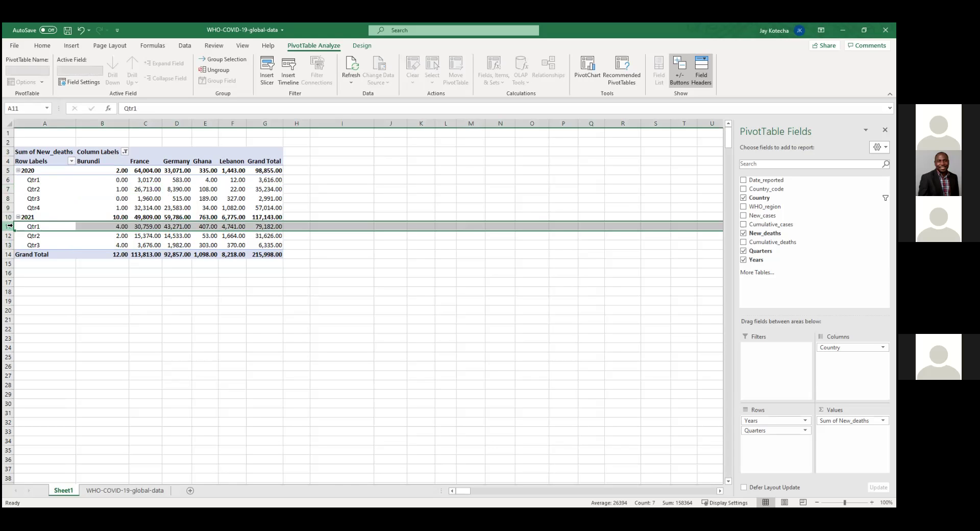
pyautogui.click(180, 225)
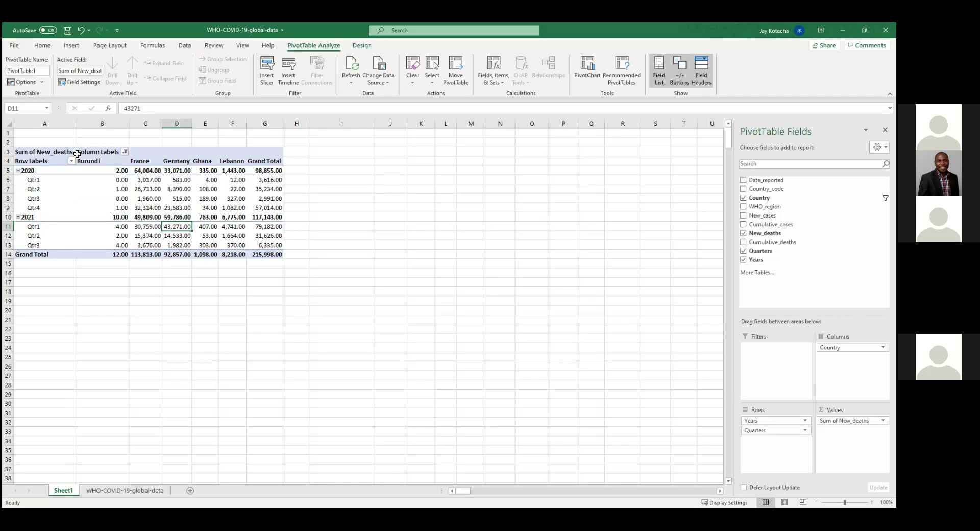
# - Even out the widths of columns B to G, and check the WHO-COVID-19-global-data sheet before returning to the PivotTable
pyautogui.click(99, 123)
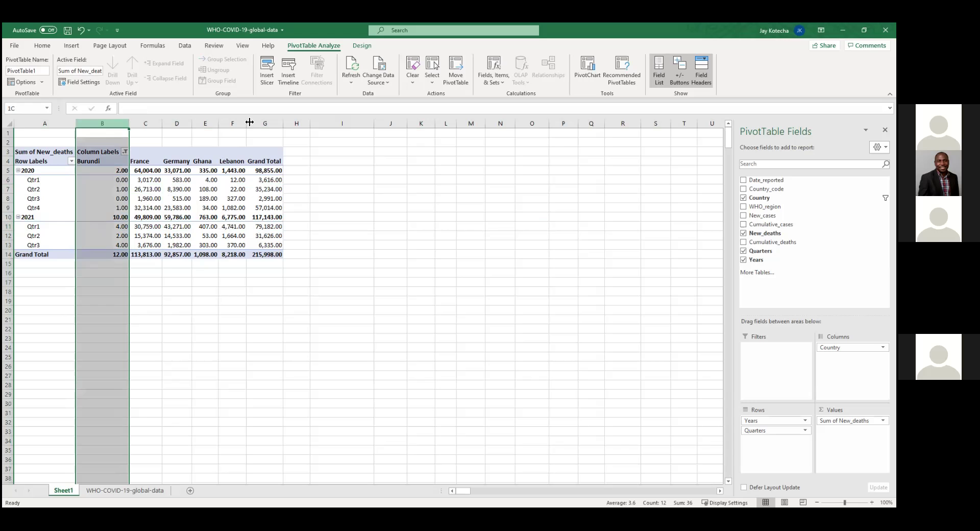
pyautogui.click(100, 490)
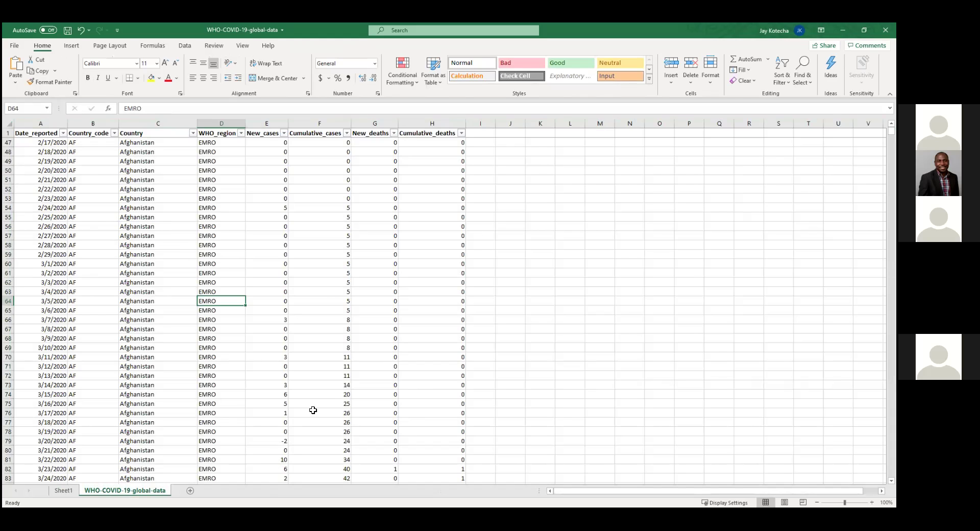
pyautogui.click(63, 491)
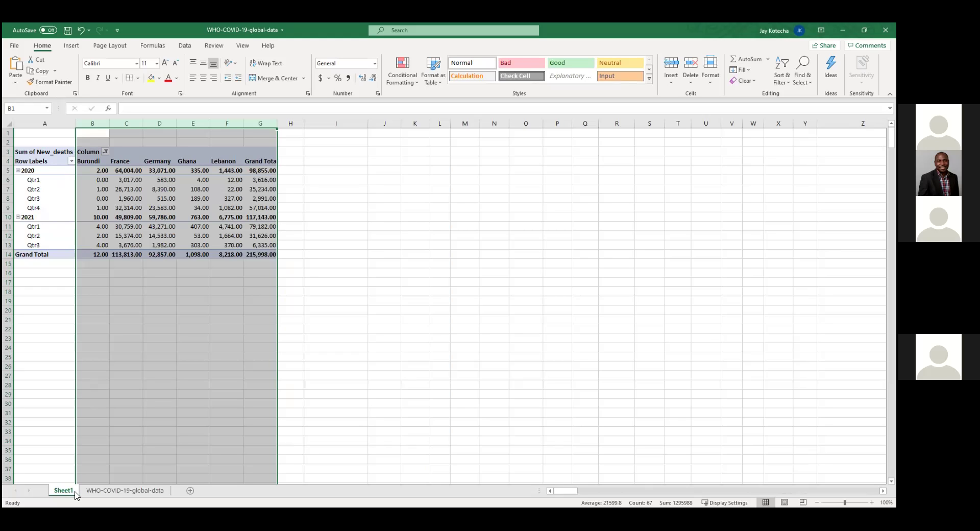
pyautogui.click(133, 198)
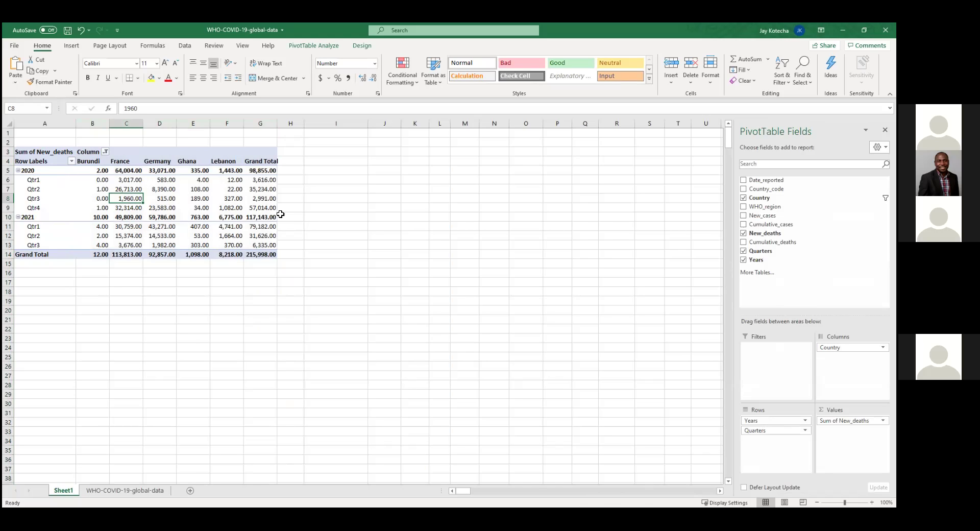
# - Insert slicers for Country, WHO_region and Years on the PivotTable
pyautogui.click(180, 201)
pyautogui.click(70, 45)
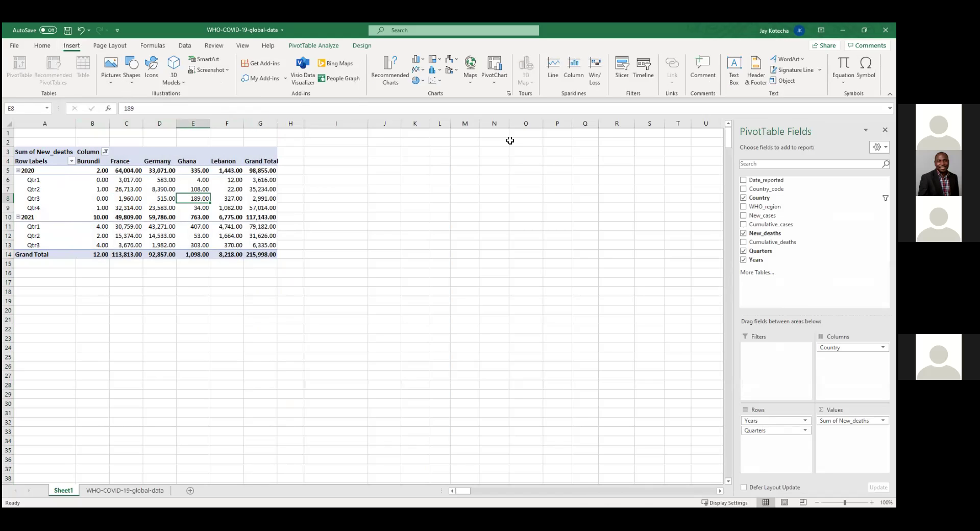
pyautogui.click(623, 82)
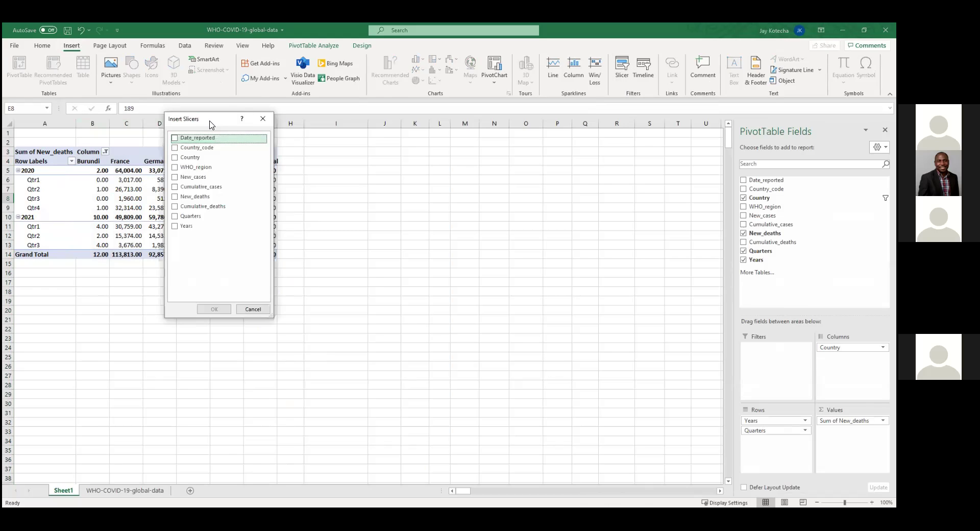
pyautogui.moveTo(210, 124); pyautogui.dragTo(444, 146)
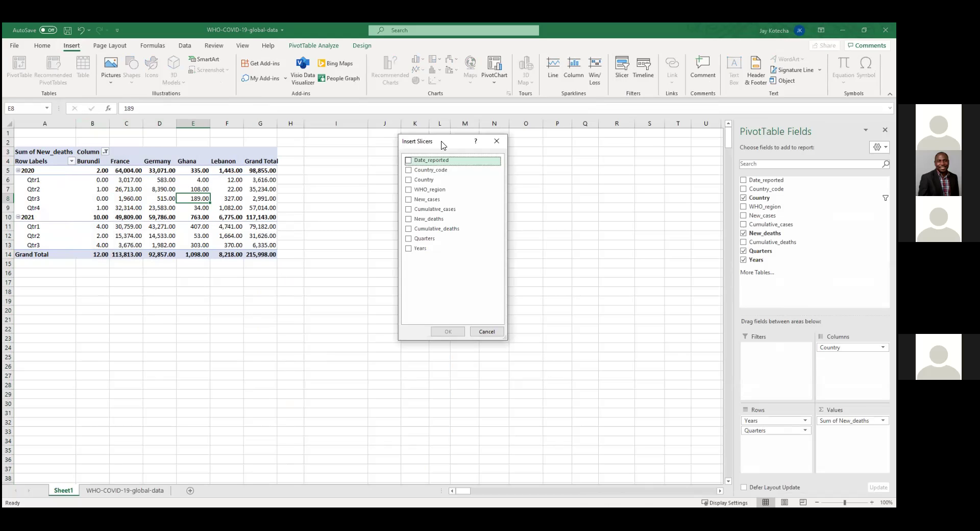
pyautogui.click(408, 180)
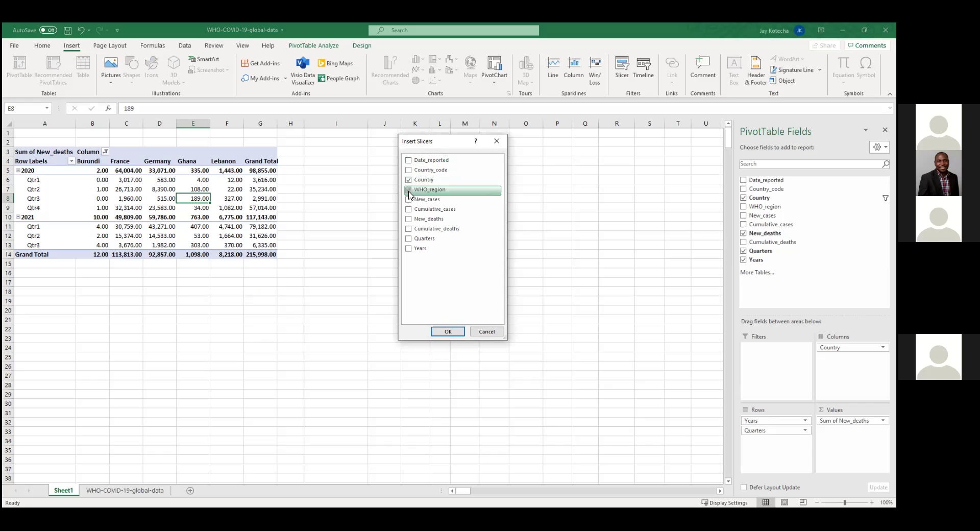
pyautogui.click(408, 190)
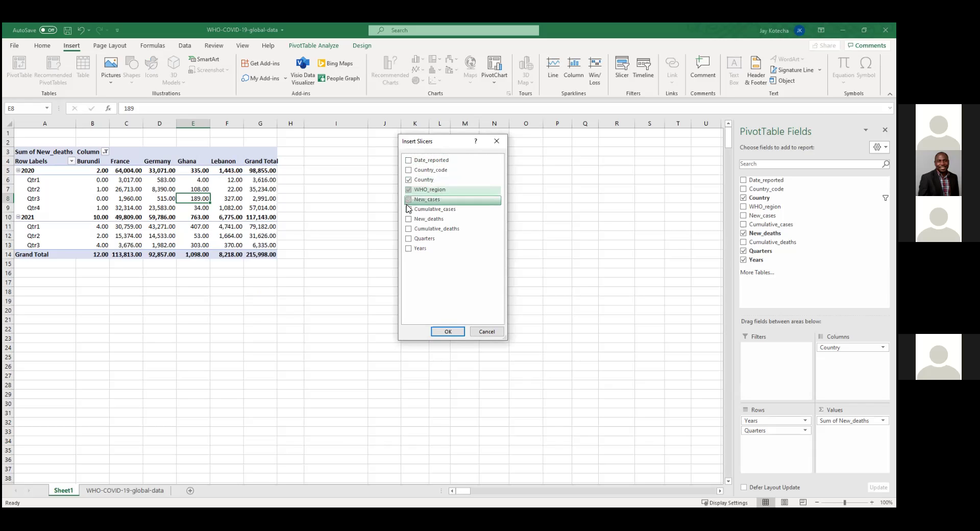
pyautogui.click(409, 252)
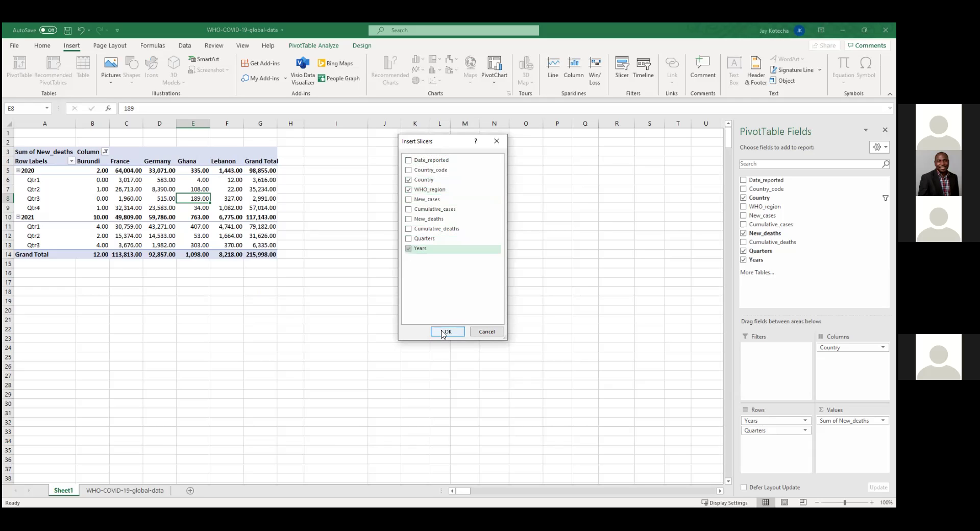
pyautogui.click(445, 332)
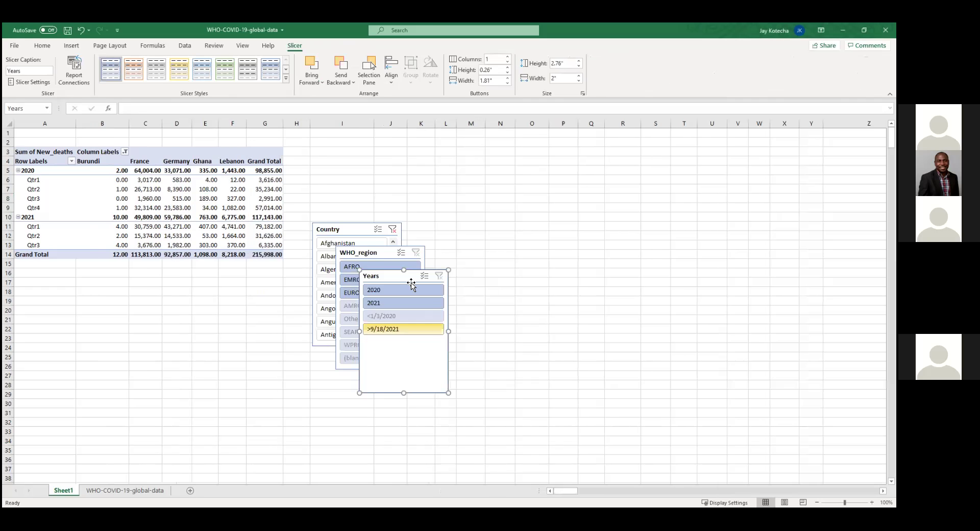
# - Line up the WHO_region, Country and Years slicers side by side below the PivotTable, and clear the Country filter
pyautogui.moveTo(356, 228); pyautogui.dragTo(353, 149)
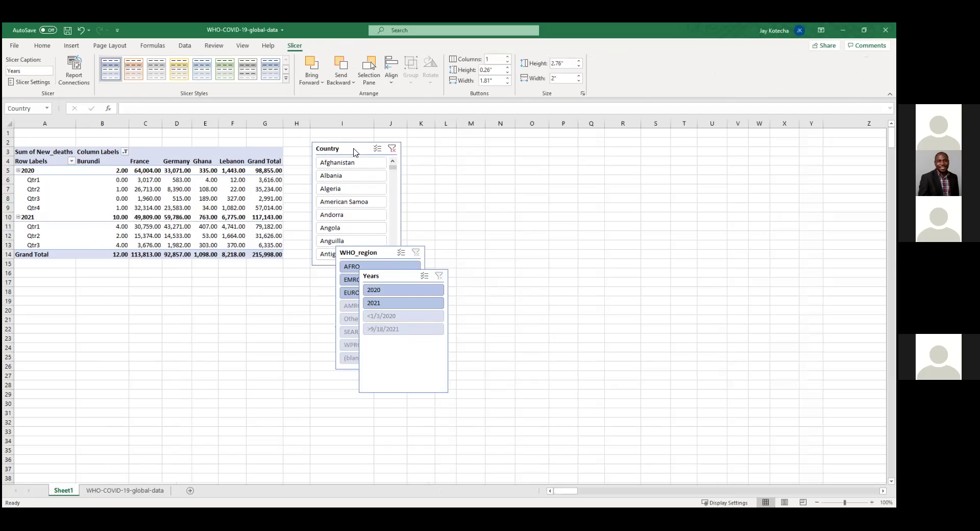
pyautogui.moveTo(373, 252); pyautogui.dragTo(68, 328)
pyautogui.click(332, 164)
pyautogui.moveTo(331, 164); pyautogui.dragTo(149, 328)
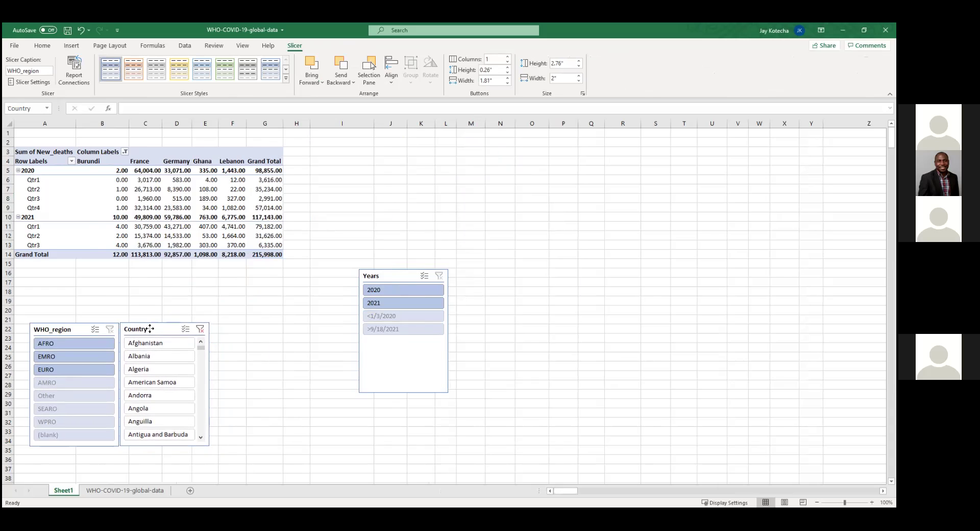
pyautogui.moveTo(369, 279); pyautogui.dragTo(369, 282)
pyautogui.moveTo(319, 329); pyautogui.dragTo(205, 332)
pyautogui.click(200, 329)
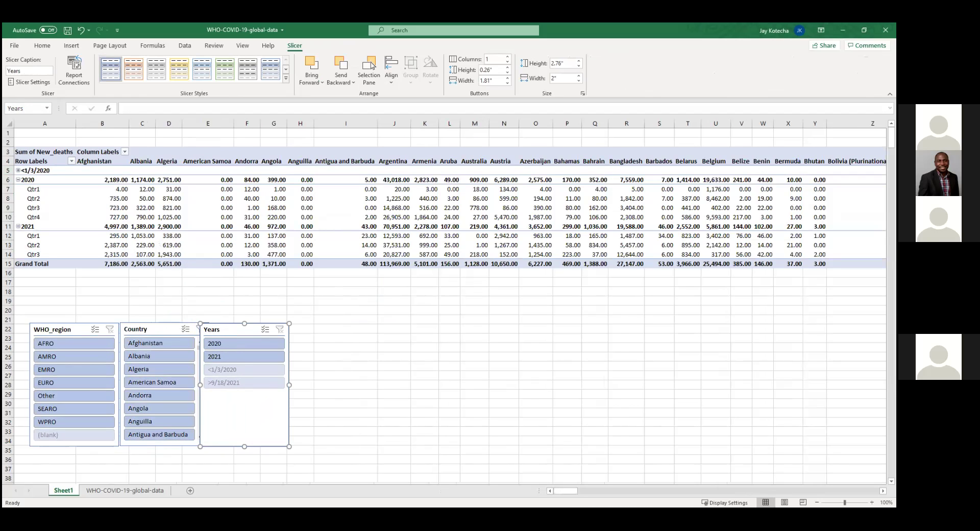
pyautogui.moveTo(228, 327); pyautogui.dragTo(237, 327)
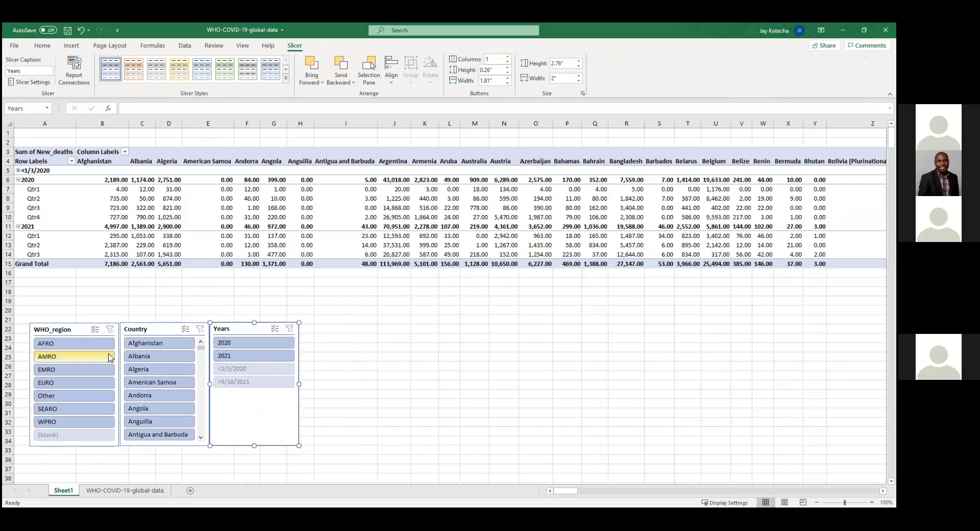
# - Try filtering the PivotTable to the EURO region and the year 2021 with the slicers, and clear both filters
pyautogui.click(75, 384)
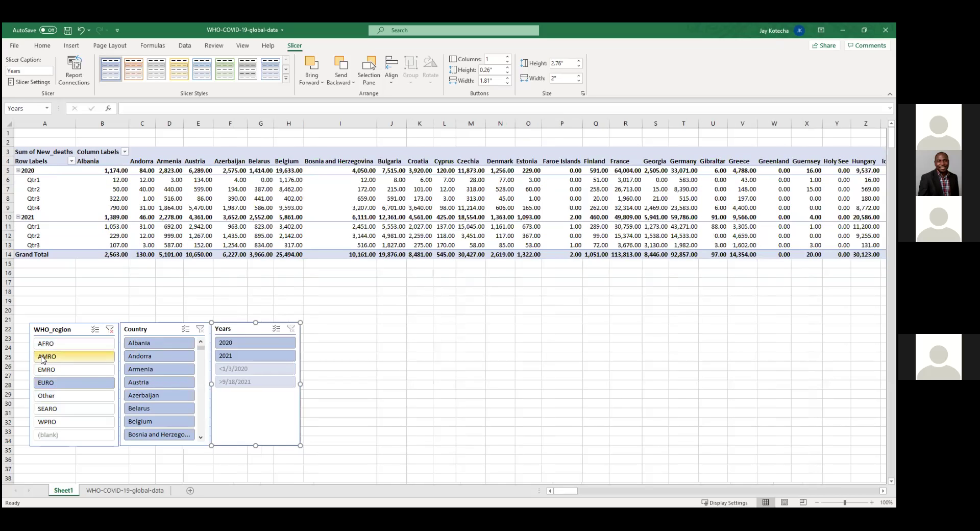
pyautogui.click(221, 359)
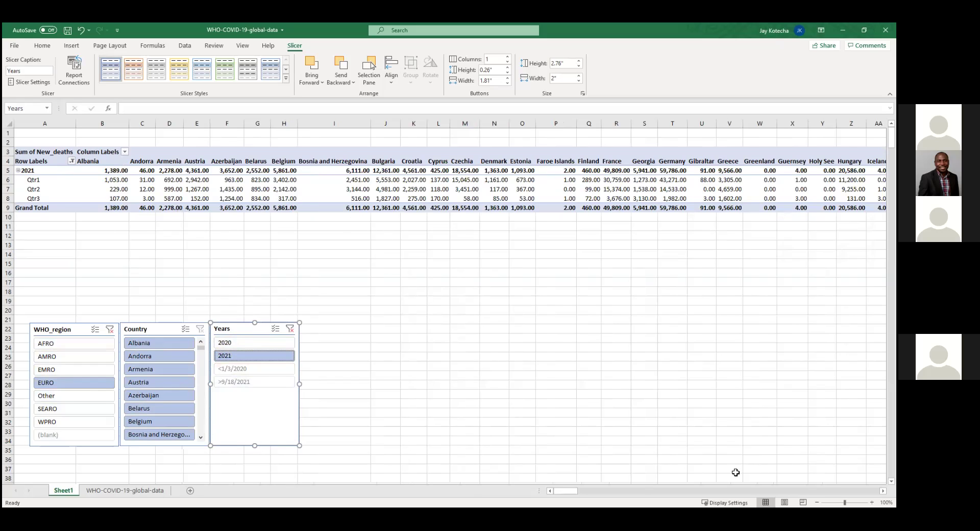
pyautogui.moveTo(568, 495); pyautogui.dragTo(541, 482)
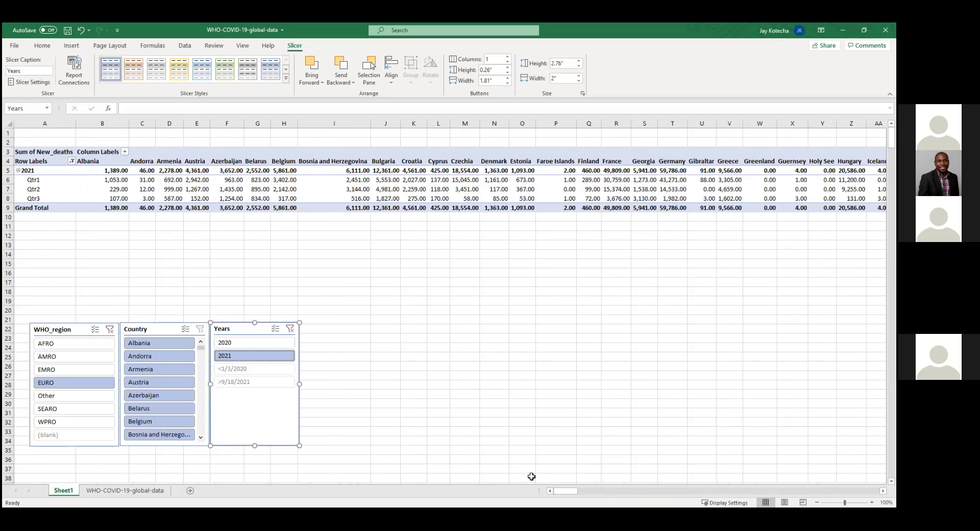
pyautogui.click(107, 331)
pyautogui.click(289, 328)
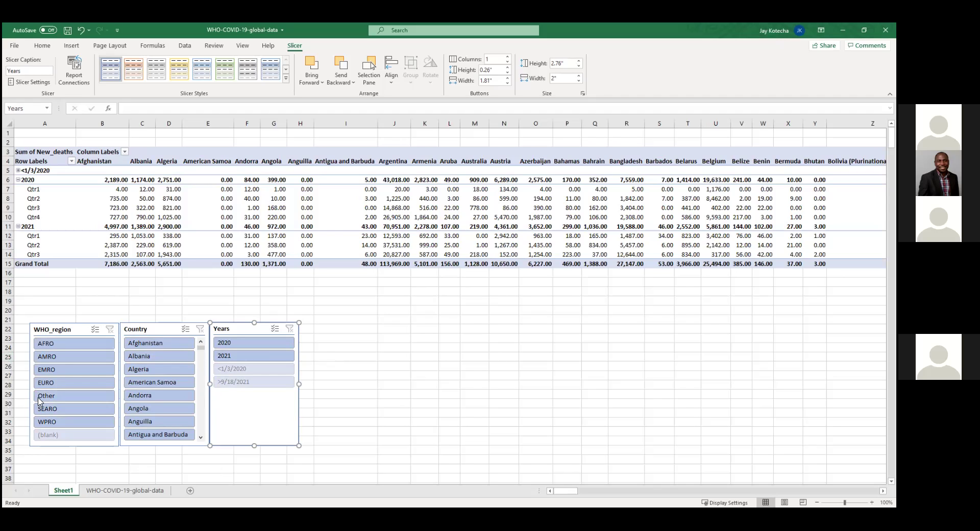
# - Filter the PivotTable to the AFRO region and South Africa with the slicers
pyautogui.click(46, 345)
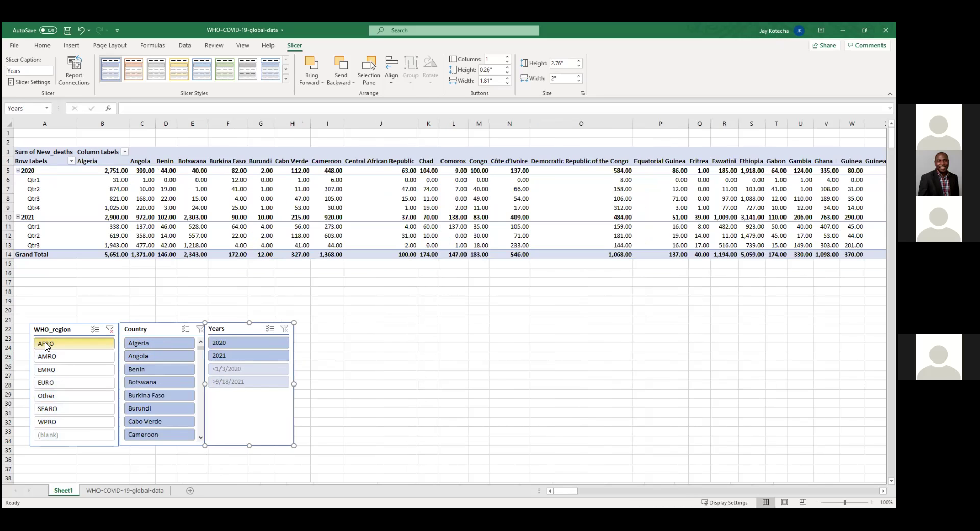
pyautogui.moveTo(201, 348)
pyautogui.mouseDown()
pyautogui.moveTo(203, 370)
pyautogui.moveTo(200, 354)
pyautogui.mouseUp()
pyautogui.click(148, 395)
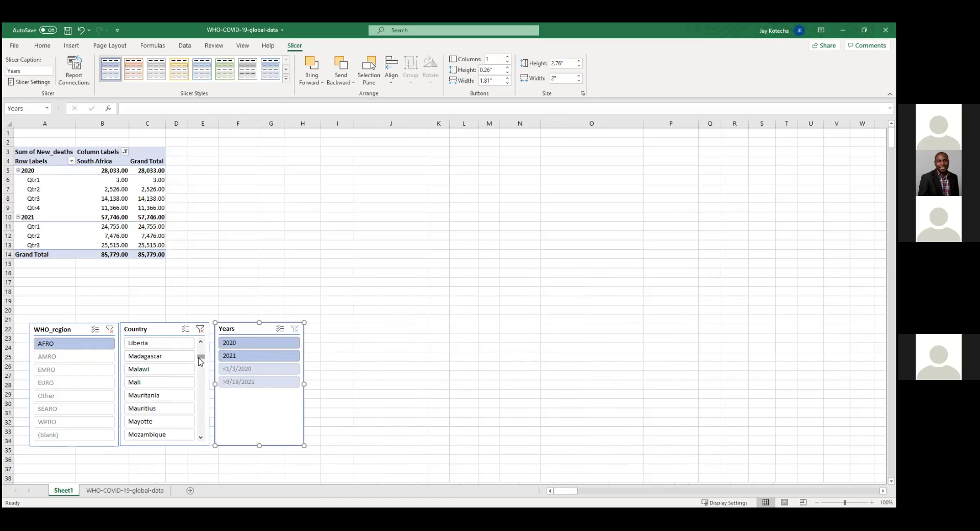
# - Filter the PivotTable to Madagascar, Mali, Namibia, Sao Tome and Principe, South Sudan and Togo with the Country slicer
pyautogui.click(171, 357)
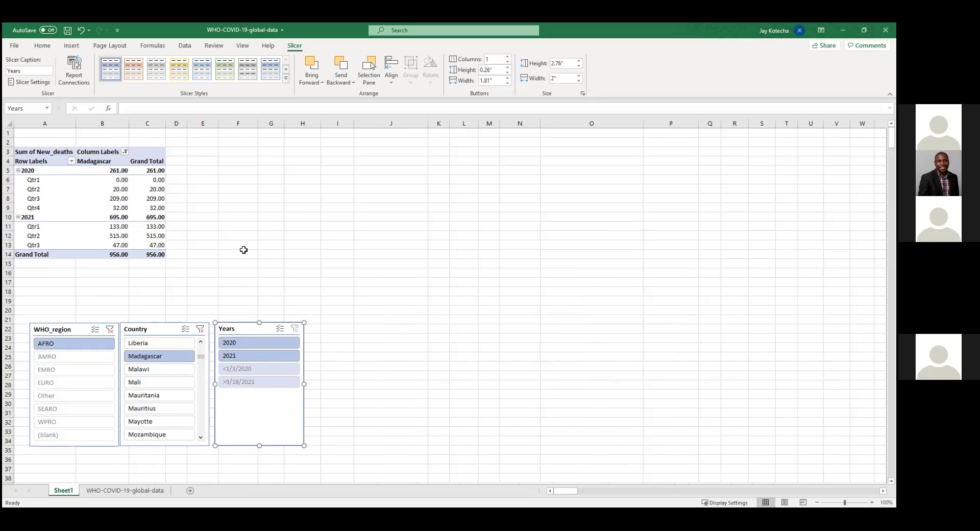
pyautogui.moveTo(146, 196)
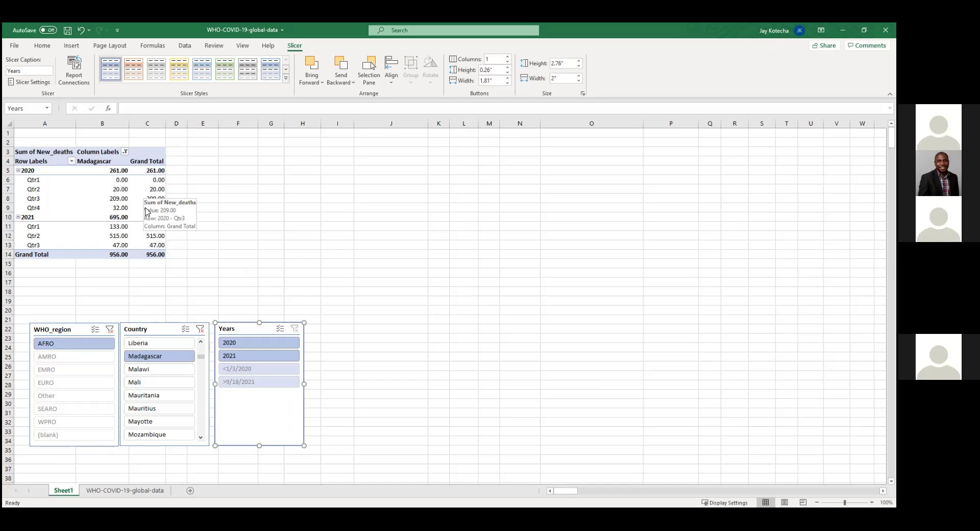
pyautogui.keyDown('ctrl'); pyautogui.click(181, 384); pyautogui.keyUp('ctrl')
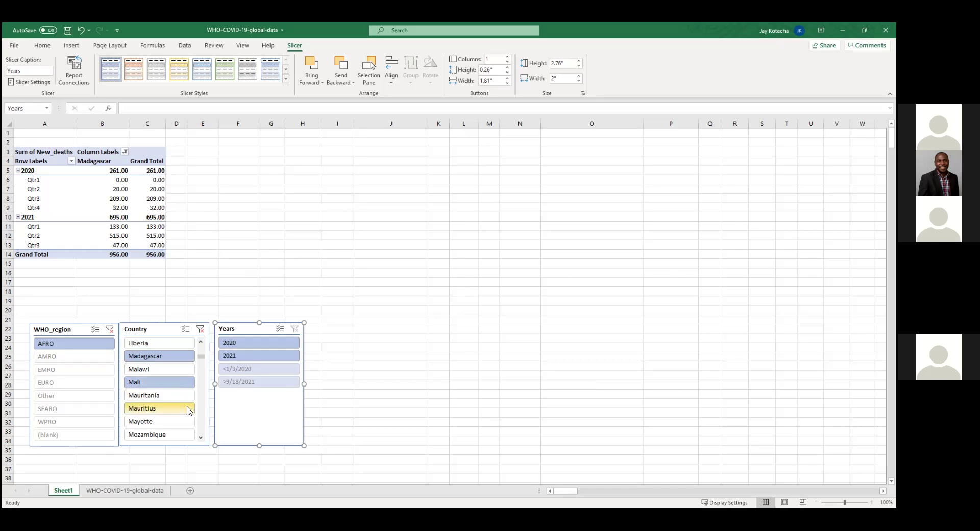
pyautogui.click(200, 437)
pyautogui.click(201, 437)
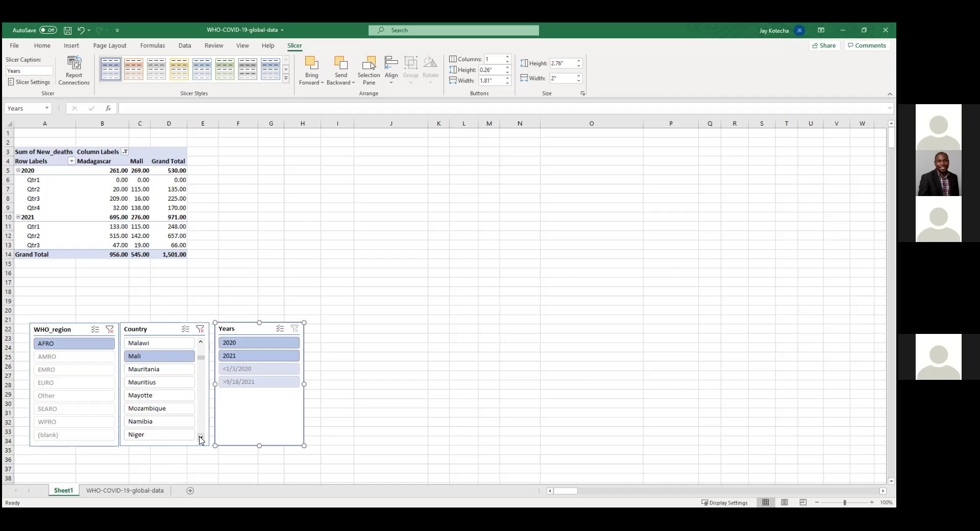
pyautogui.keyDown('ctrl'); pyautogui.click(175, 421); pyautogui.keyUp('ctrl')
pyautogui.scroll(-6, 197, 437)
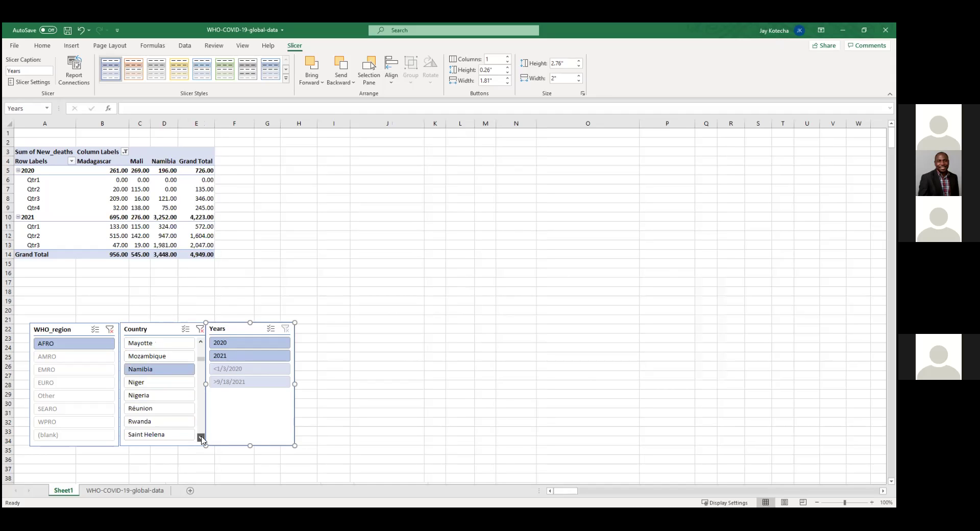
pyautogui.keyDown('ctrl'); pyautogui.click(181, 421); pyautogui.keyUp('ctrl')
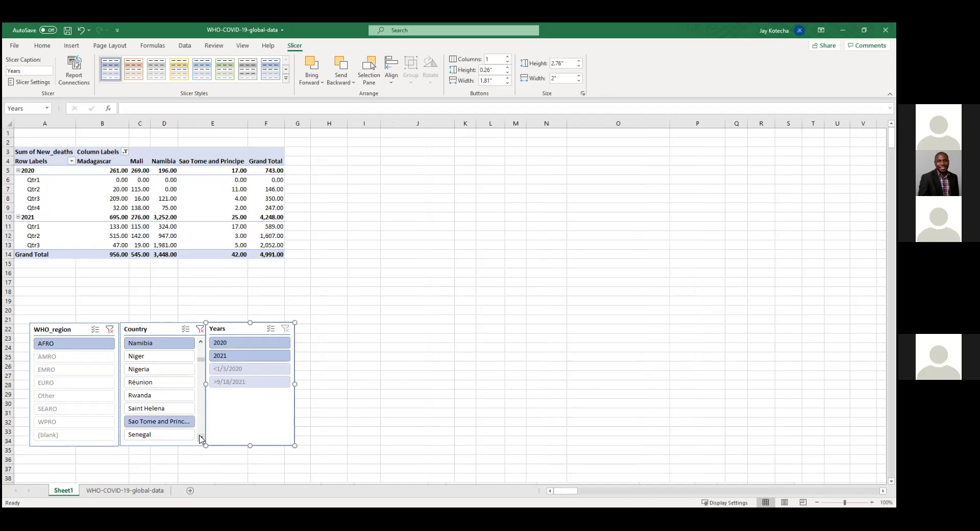
pyautogui.scroll(-6, 201, 437)
pyautogui.moveTo(185, 427); pyautogui.dragTo(183, 409)
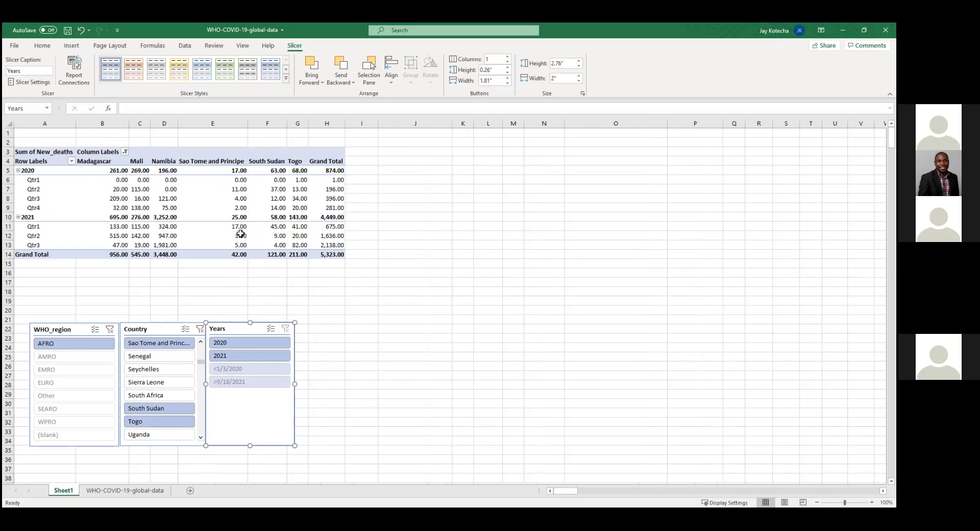
# - Limit the PivotTable to 2020 with the Years slicer and inspect the Qtr3 and Qtr4 rows
pyautogui.click(244, 344)
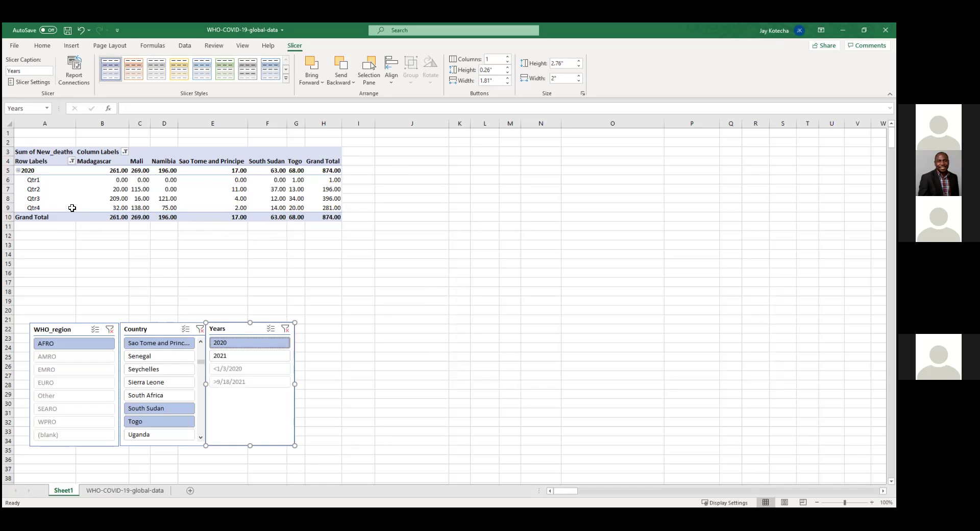
pyautogui.click(9, 198)
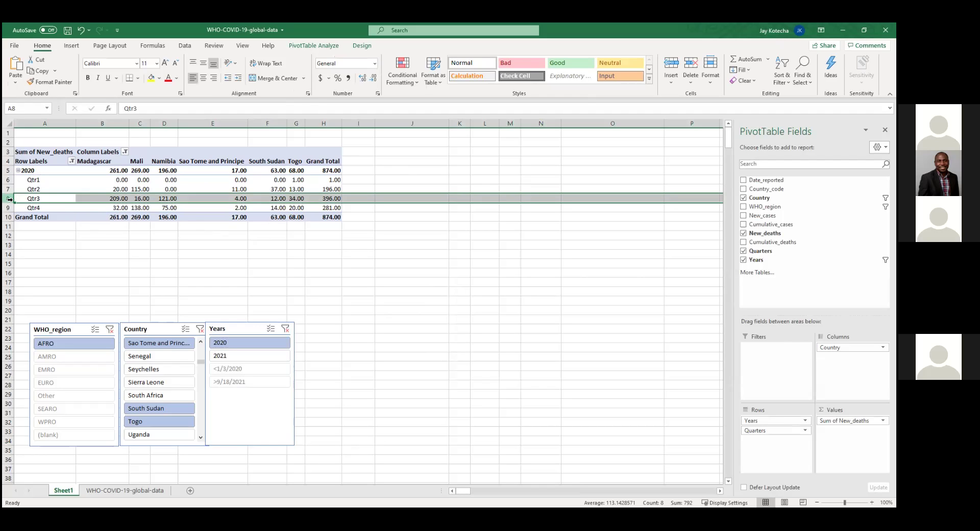
pyautogui.click(228, 200)
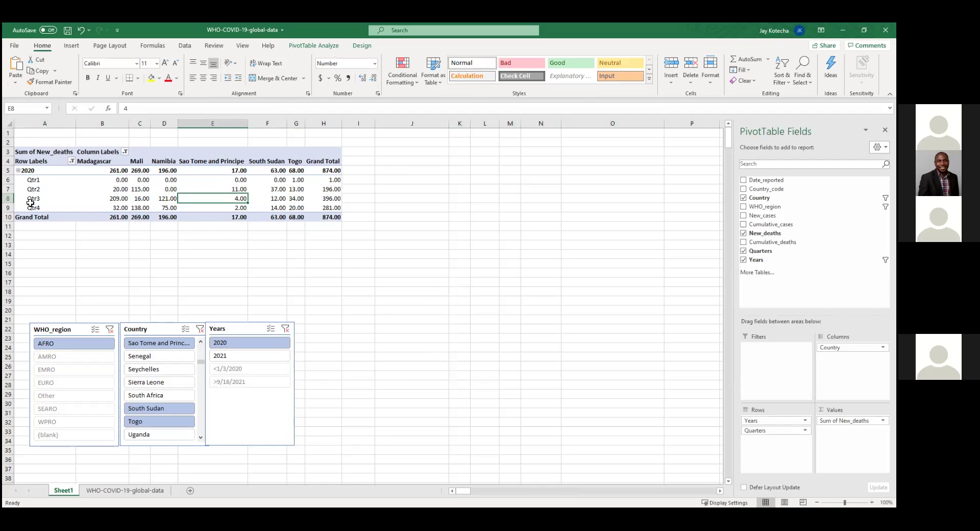
pyautogui.click(9, 207)
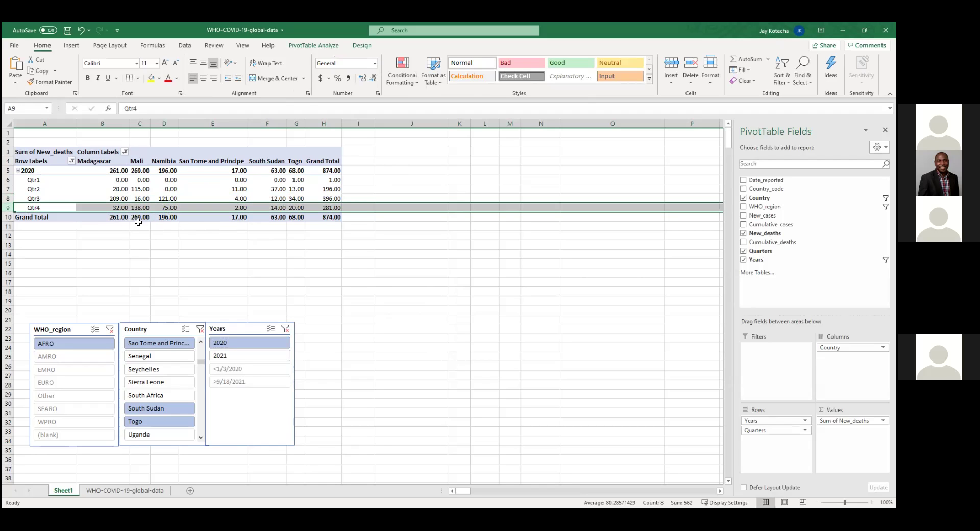
pyautogui.moveTo(137, 210)
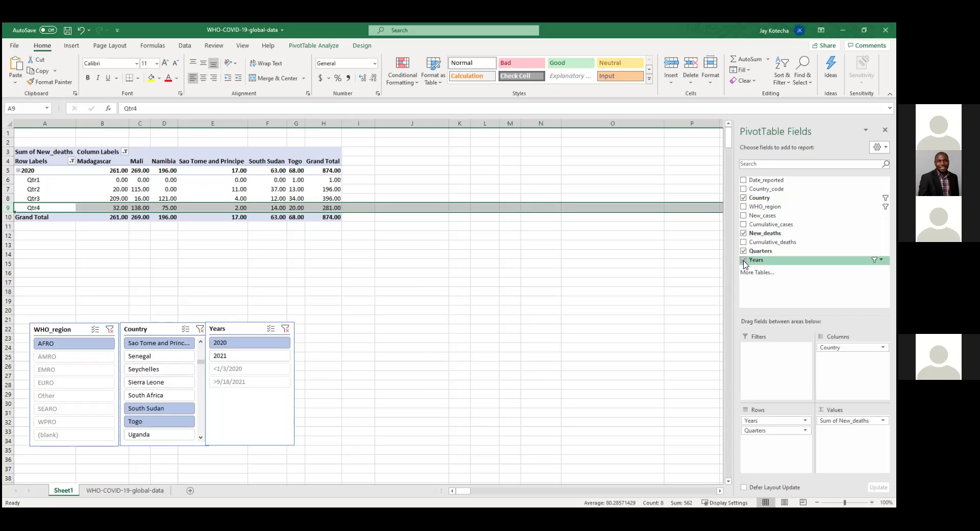
pyautogui.click(125, 490)
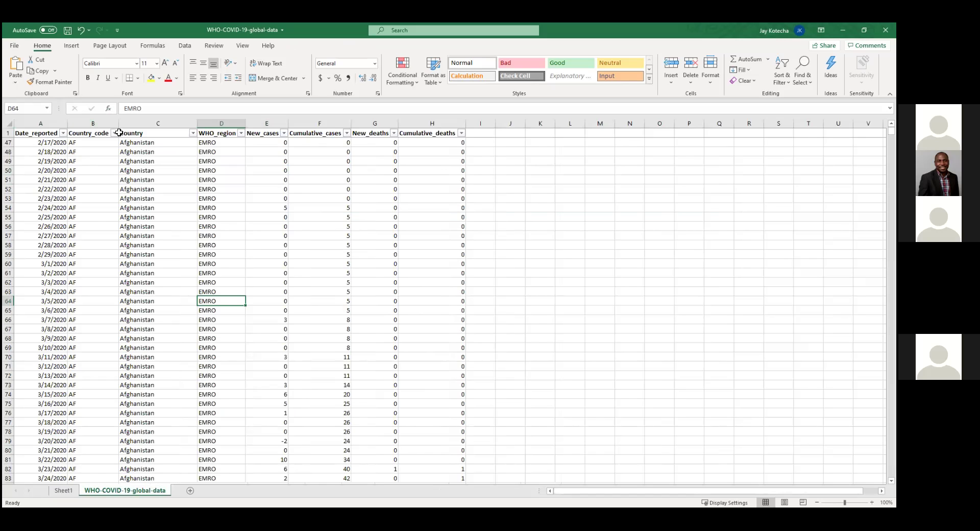
pyautogui.click(241, 133)
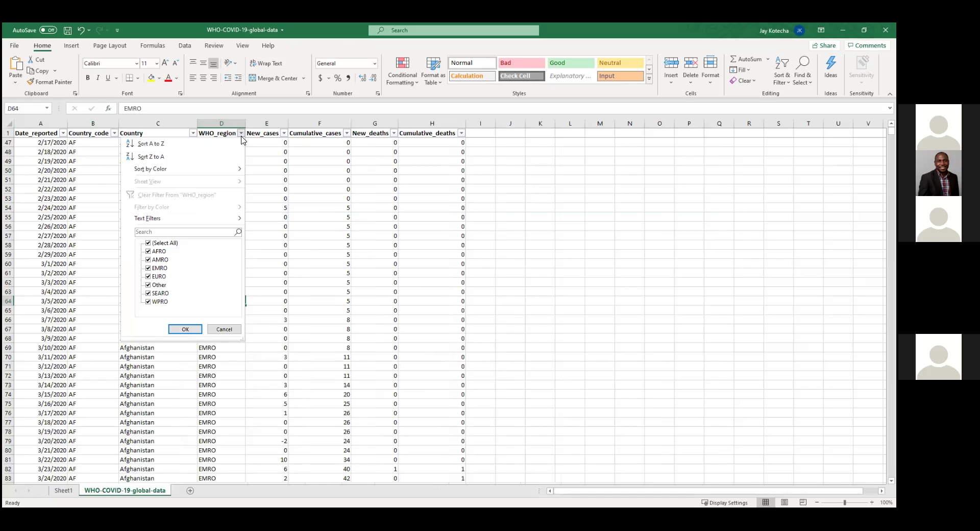
pyautogui.click(148, 243)
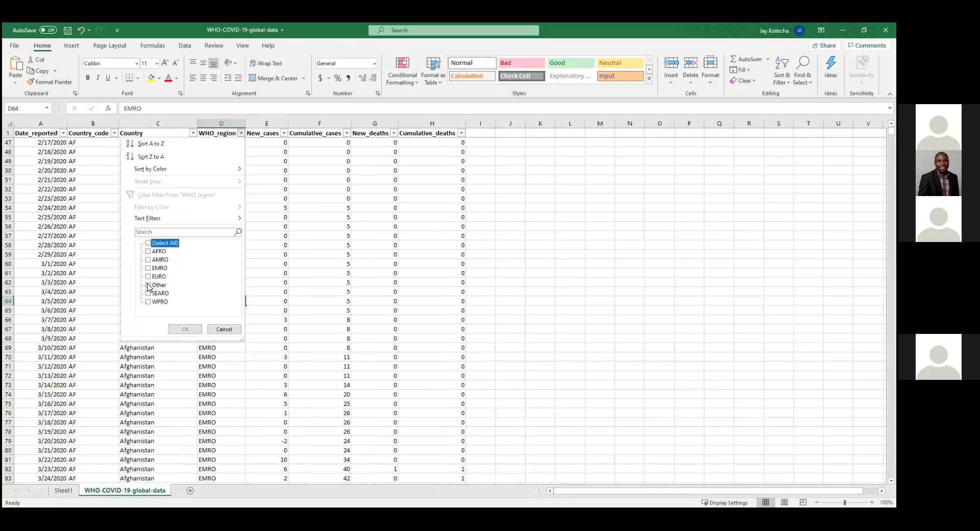
pyautogui.click(148, 284)
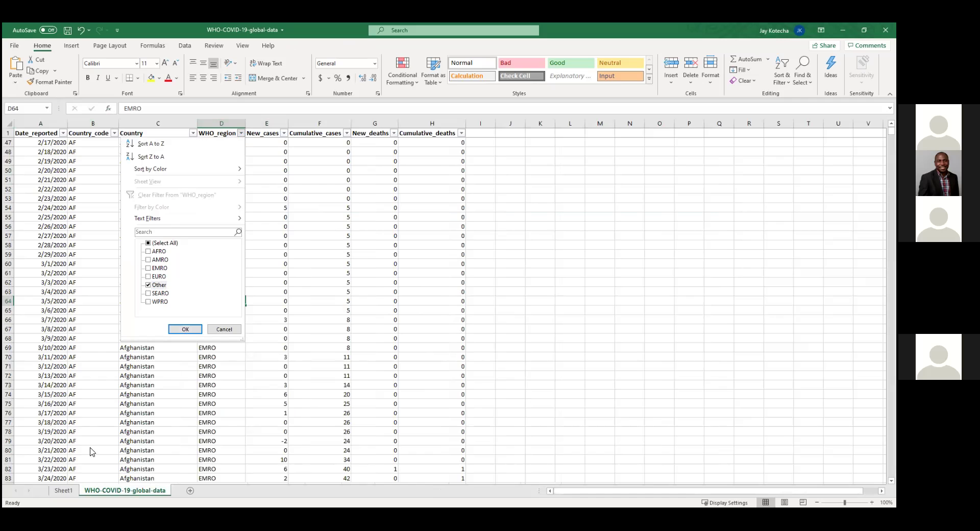
pyautogui.click(63, 492)
# - Clear the WHO_region, Country and Years slicer filters, and filter the PivotTable to the Other region
pyautogui.click(109, 330)
pyautogui.click(200, 329)
pyautogui.click(286, 329)
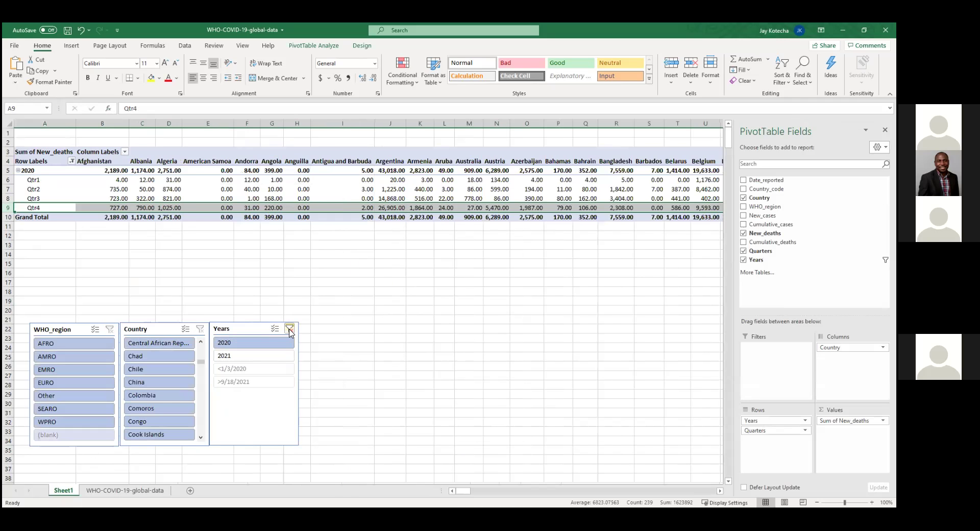
pyautogui.click(48, 397)
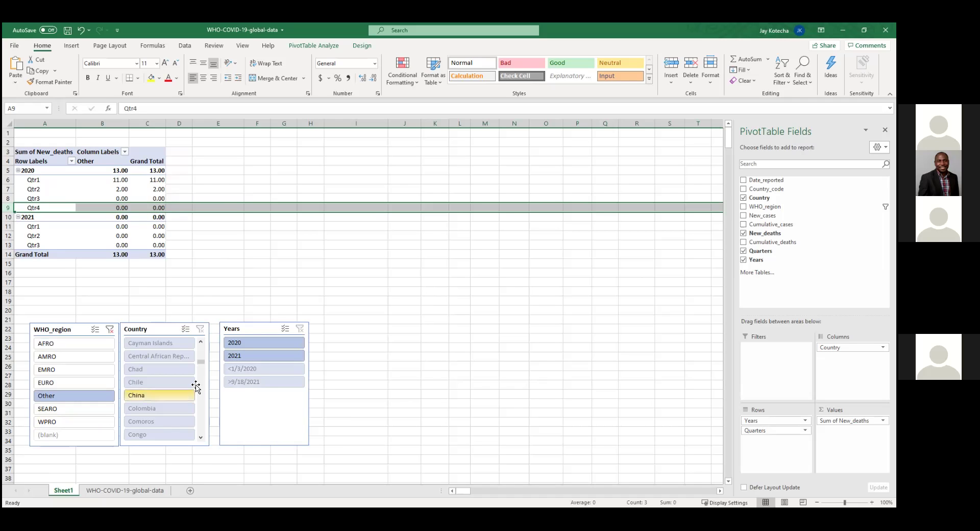
pyautogui.moveTo(201, 363); pyautogui.dragTo(200, 337)
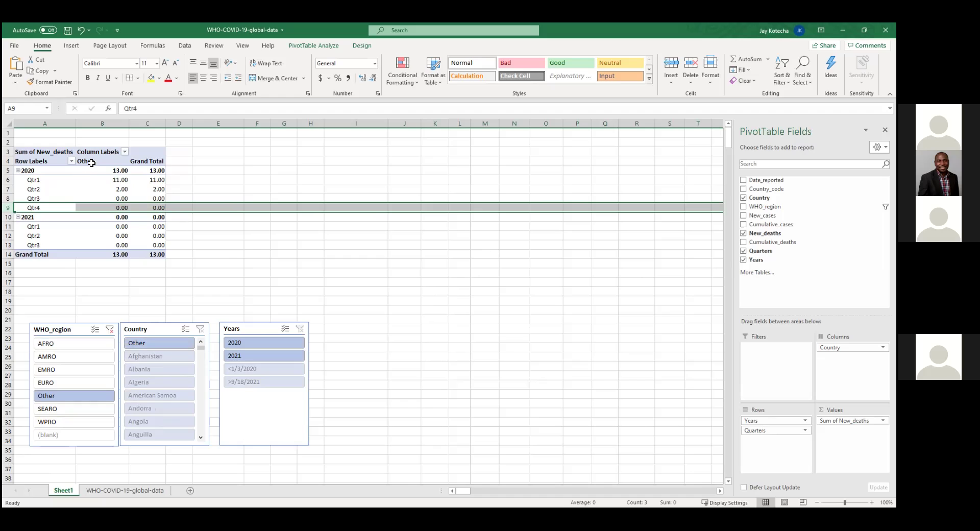
# - Examine the Other column's new deaths for Qtr1 and Qtr2 of 2020
pyautogui.moveTo(96, 183)
pyautogui.moveTo(162, 214)
pyautogui.click(82, 180)
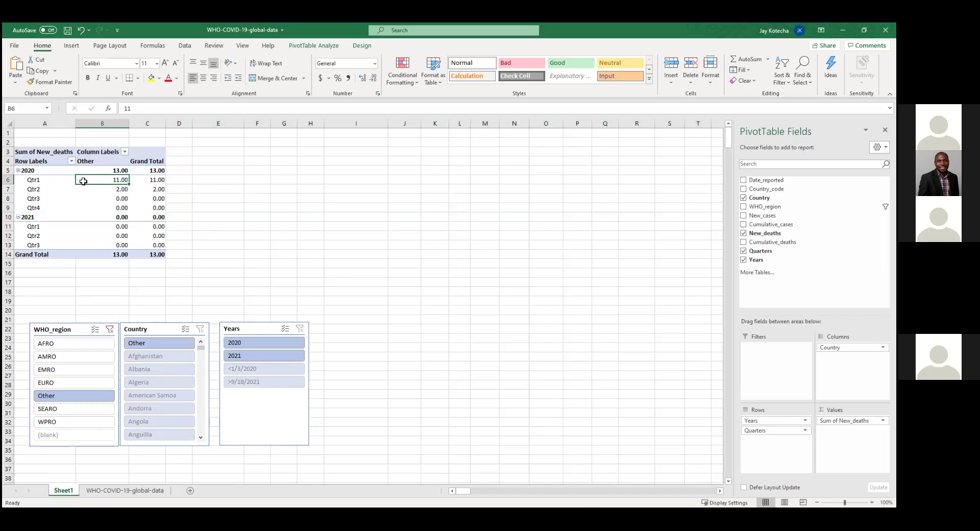
pyautogui.click(85, 189)
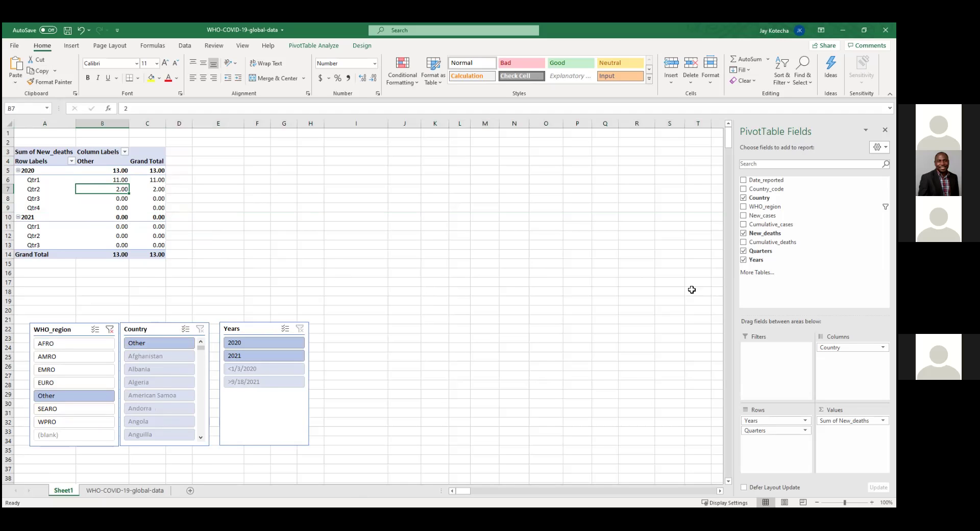
pyautogui.click(109, 162)
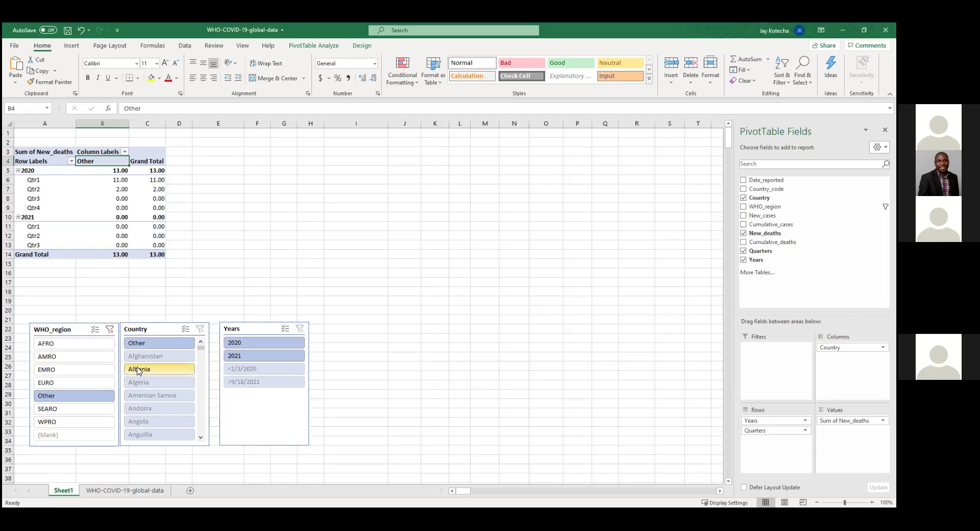
# - Clear the WHO_region slicer filter so the PivotTable covers all regions
pyautogui.click(110, 330)
pyautogui.moveTo(220, 341); pyautogui.dragTo(210, 341)
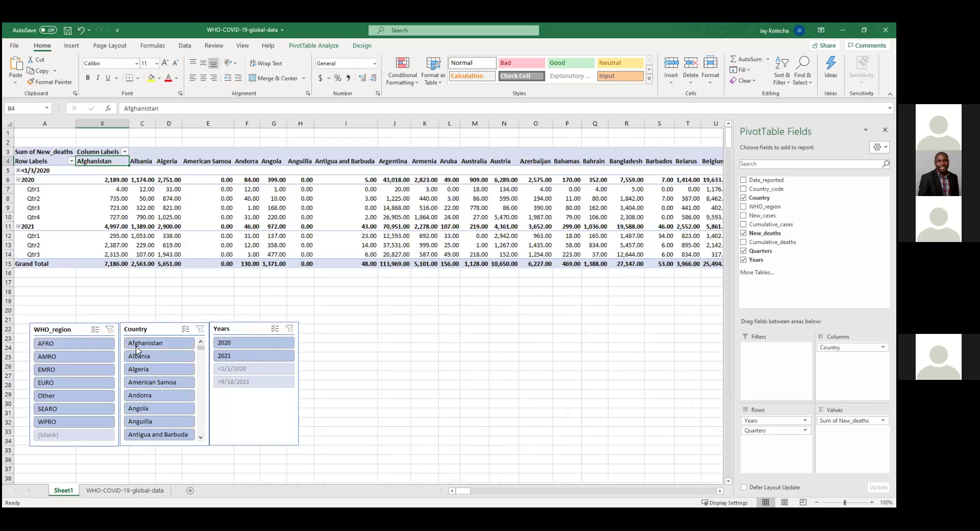
pyautogui.click(77, 331)
pyautogui.click(601, 225)
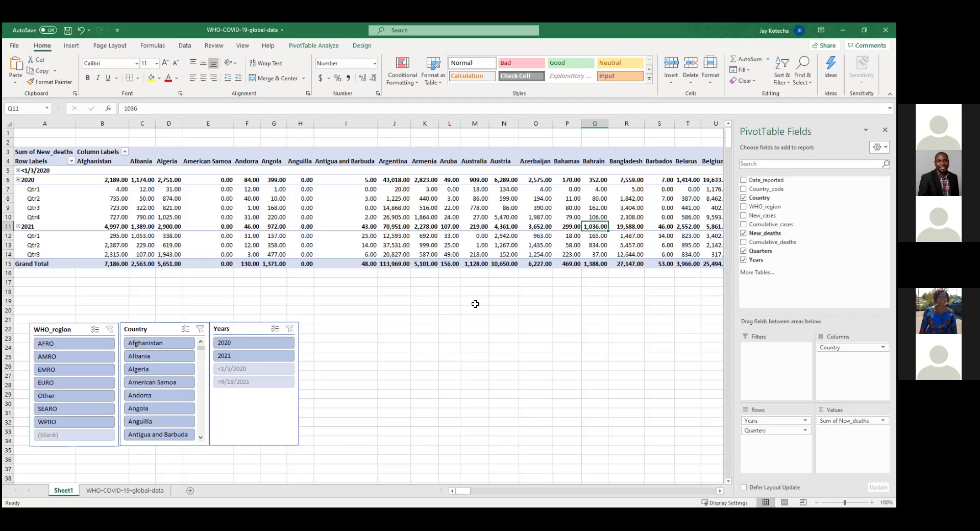
# - On the WHO-COVID-19-global-data sheet, widen the empty column I and fill it with gold
pyautogui.click(152, 491)
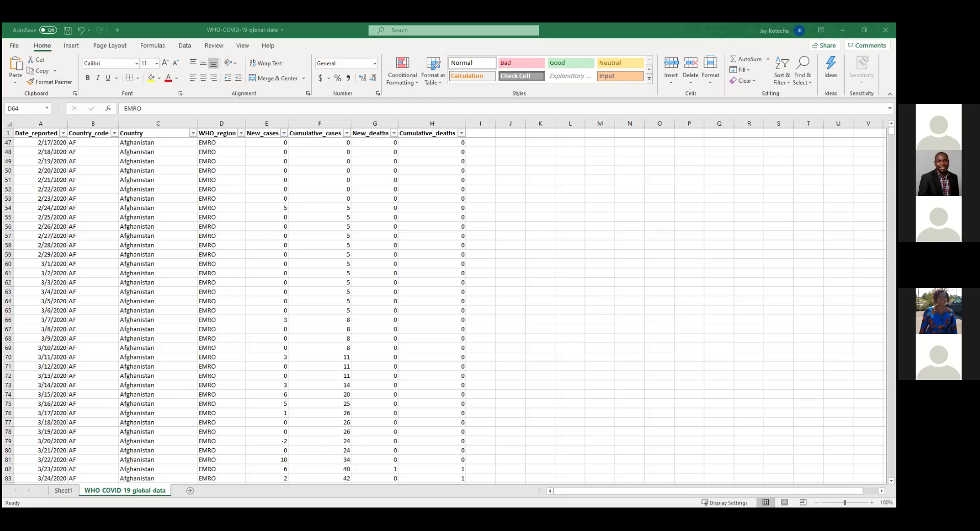
pyautogui.click(170, 488)
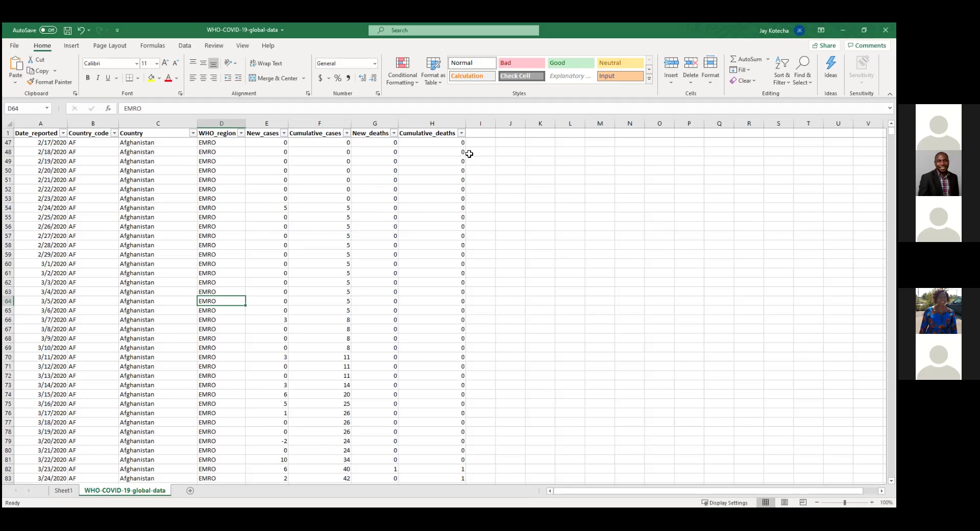
pyautogui.click(489, 122)
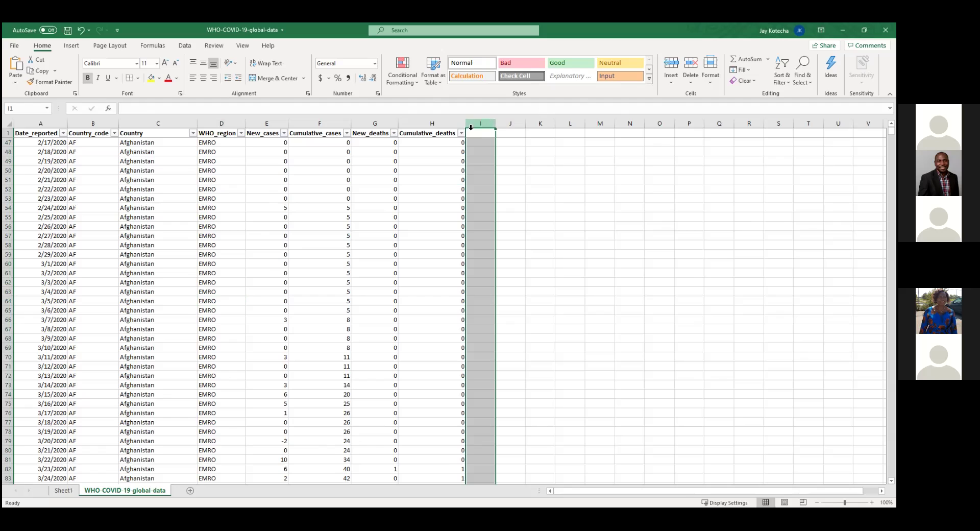
pyautogui.moveTo(496, 123); pyautogui.dragTo(545, 124)
pyautogui.click(160, 78)
pyautogui.click(167, 165)
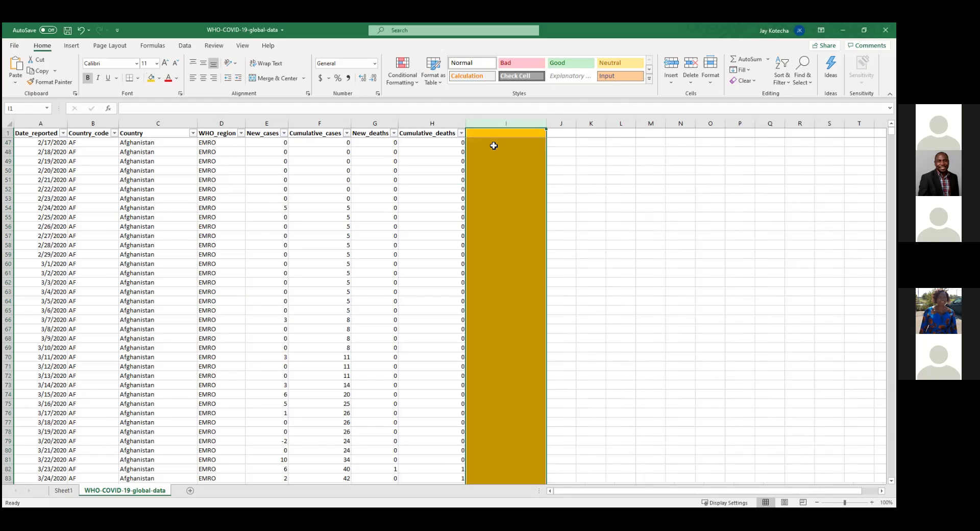
# - Enter the header "IF function" in cell I1
pyautogui.click(519, 131)
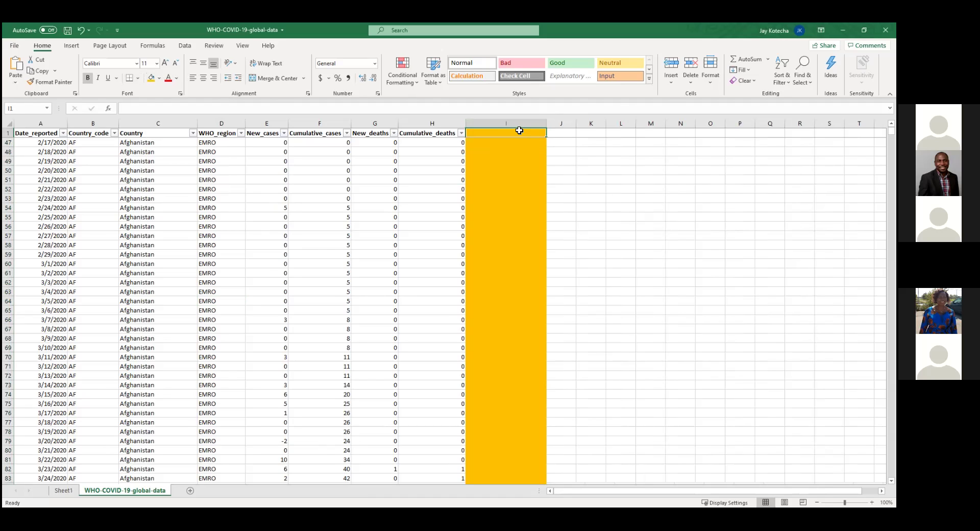
pyautogui.write('IF function')
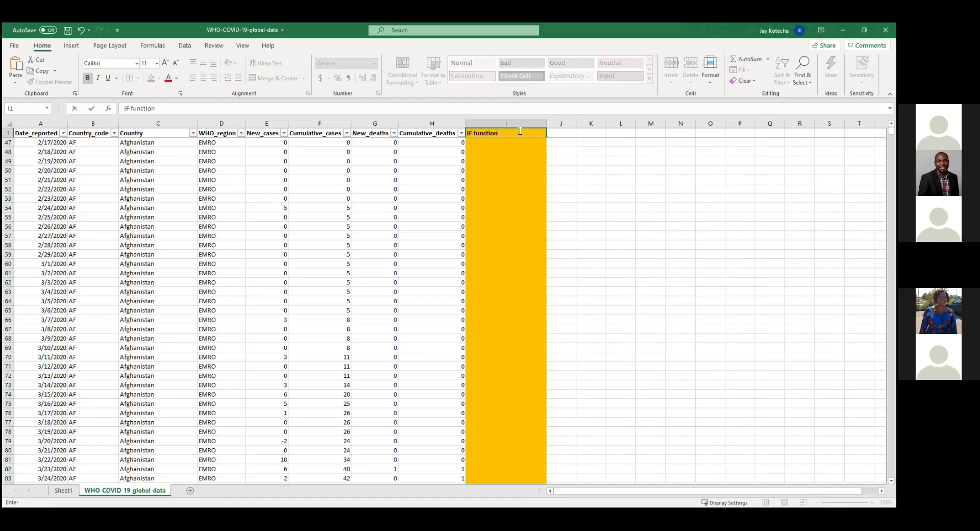
pyautogui.press('Return')
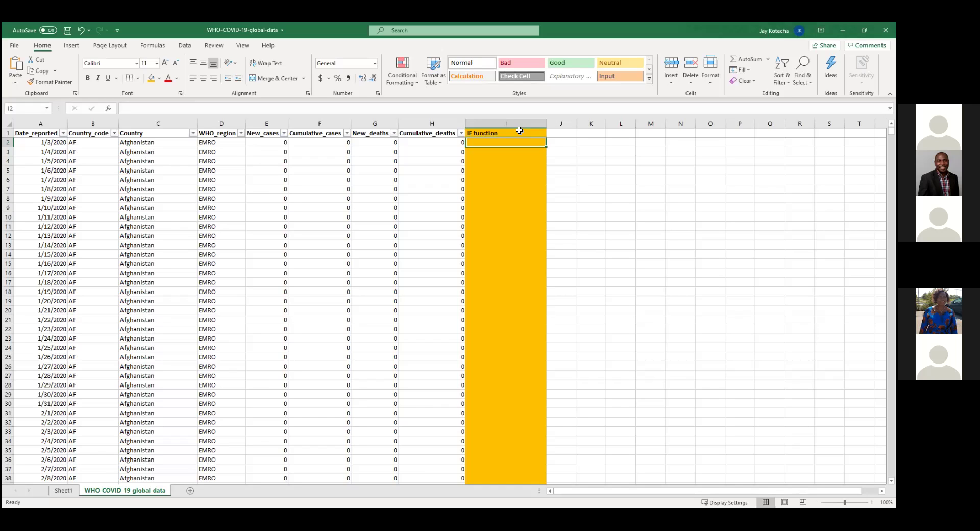
# - Examine the New_cases and New_deaths values down the Afghanistan rows and the cells in row 2 that the IF function involves
pyautogui.click(265, 143)
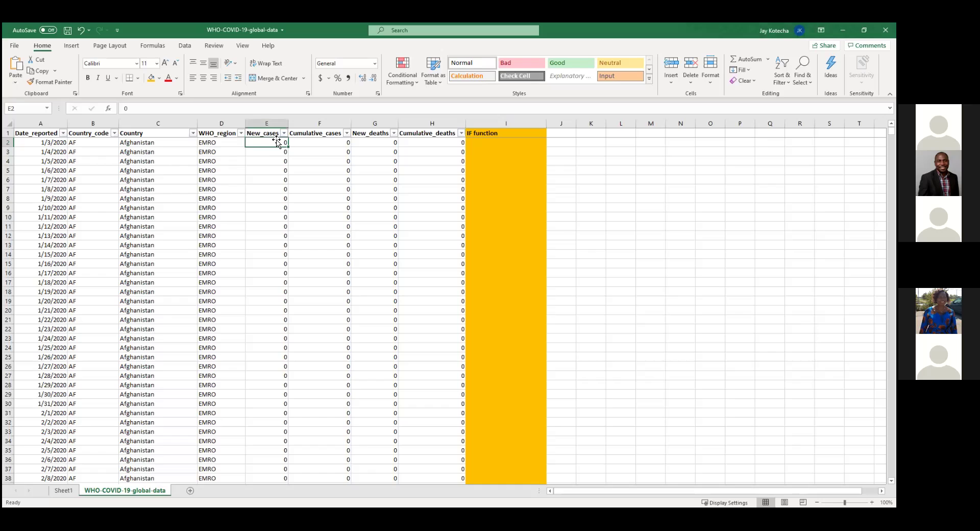
pyautogui.click(372, 145)
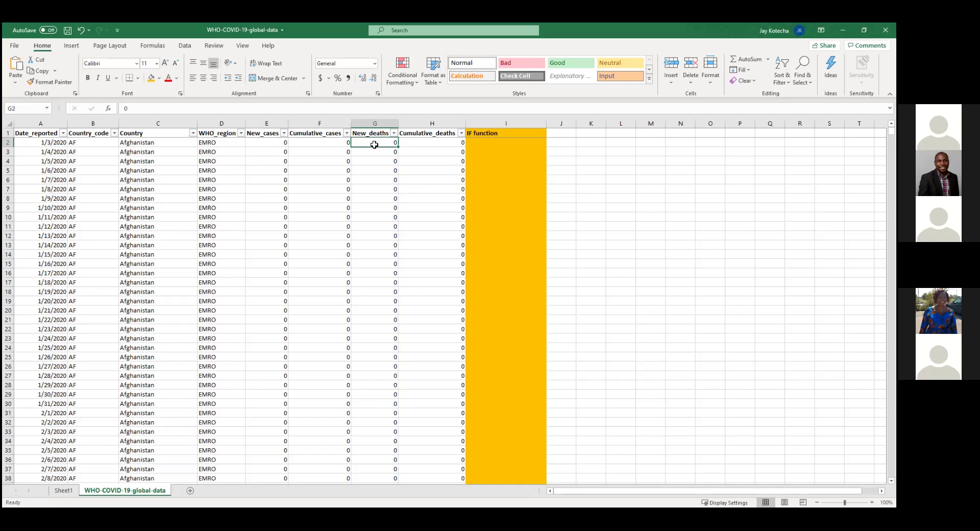
pyautogui.scroll(-1, 292, 339)
pyautogui.scroll(-15, 293, 340)
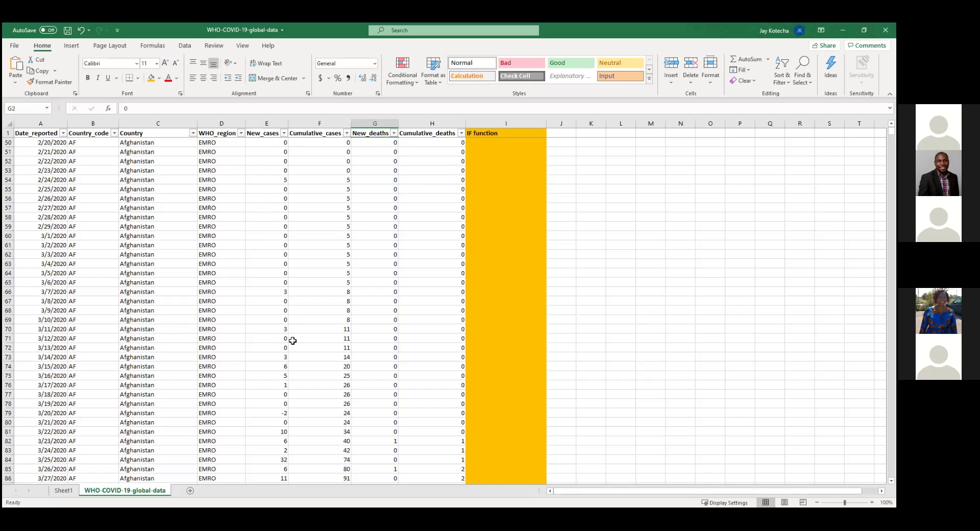
pyautogui.scroll(-4, 293, 340)
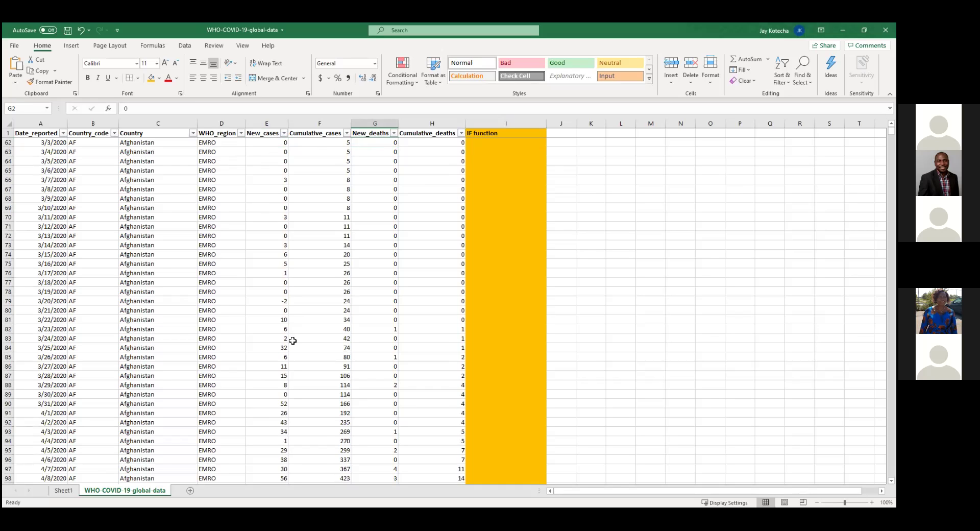
pyautogui.scroll(-2, 293, 340)
pyautogui.scroll(-3, 292, 341)
pyautogui.scroll(-3, 293, 340)
pyautogui.scroll(2, 292, 340)
pyautogui.scroll(20, 292, 340)
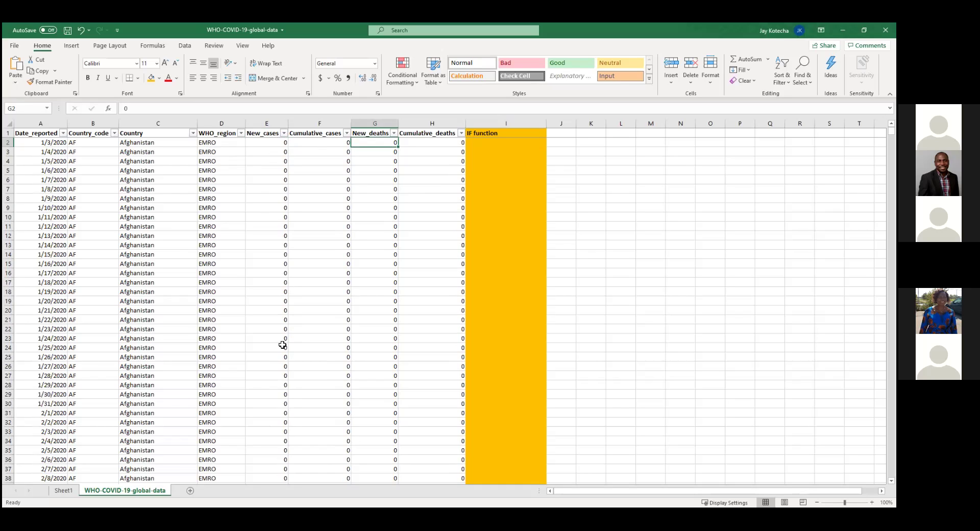
pyautogui.scroll(-1, 343, 228)
pyautogui.scroll(-20, 342, 228)
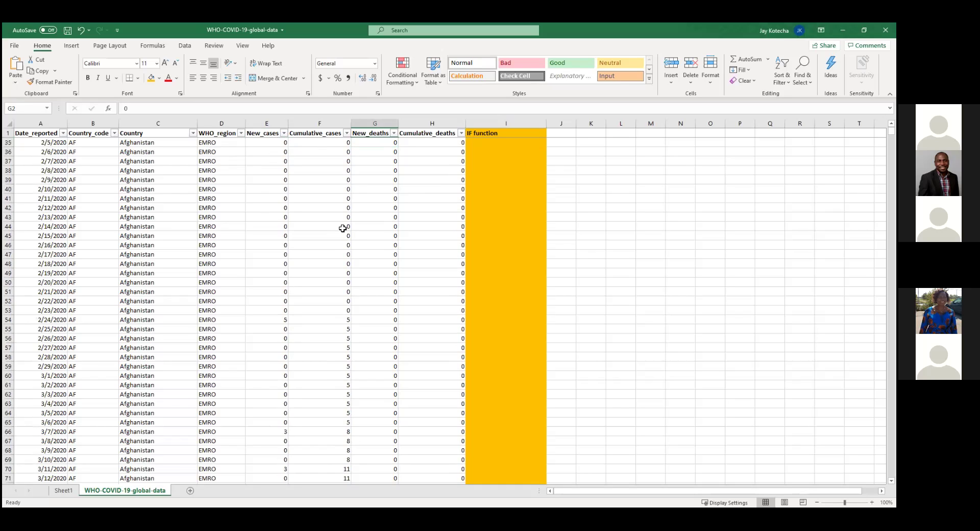
pyautogui.scroll(-5, 343, 227)
pyautogui.scroll(20, 343, 226)
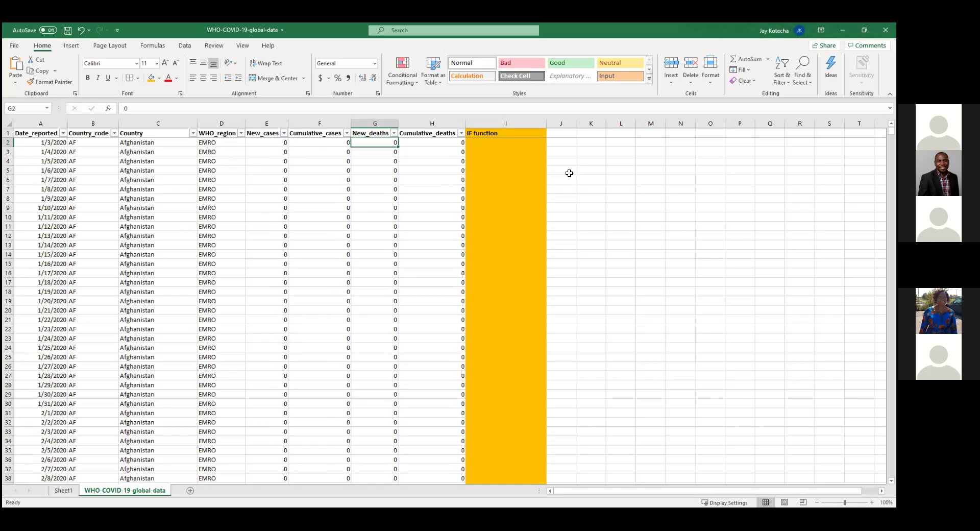
pyautogui.click(489, 141)
pyautogui.click(391, 137)
pyautogui.hotkey('ctrl', 'shift', 'Down')
pyautogui.click(506, 142)
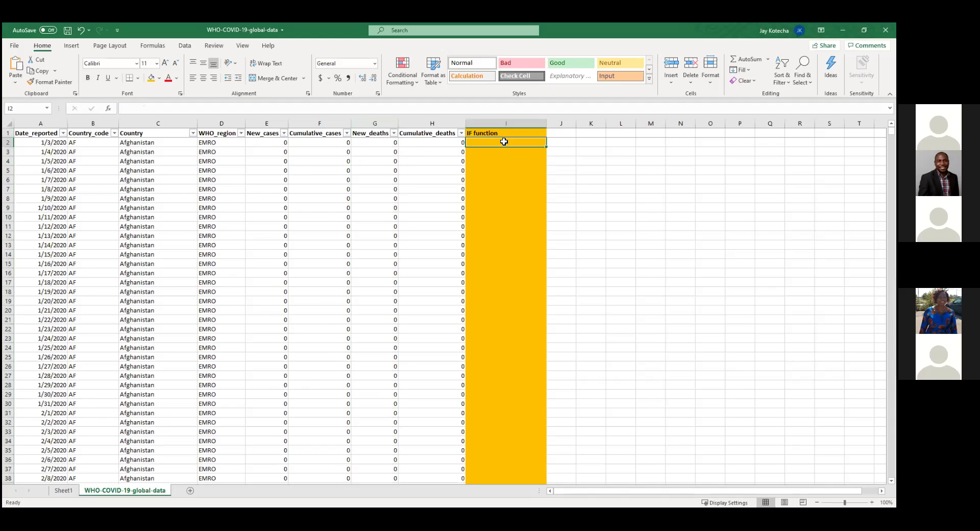
pyautogui.click(377, 143)
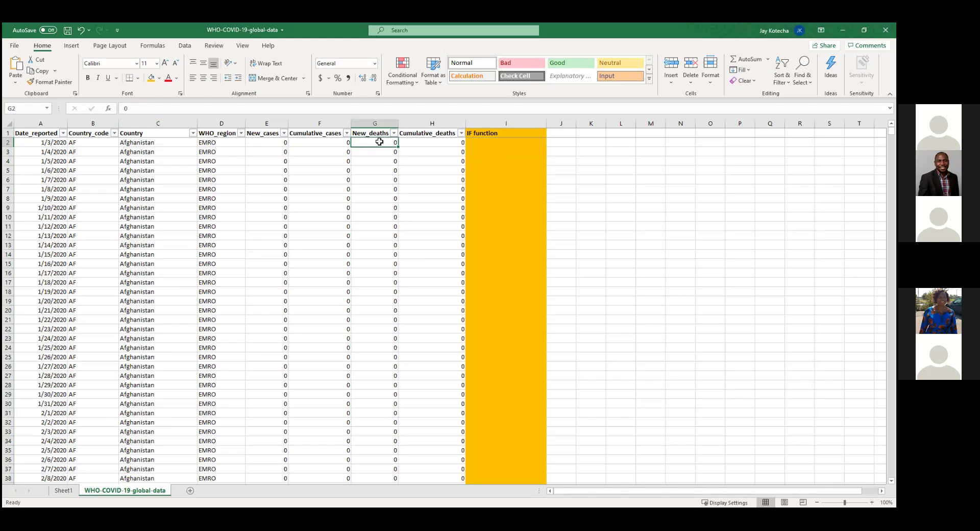
pyautogui.click(513, 142)
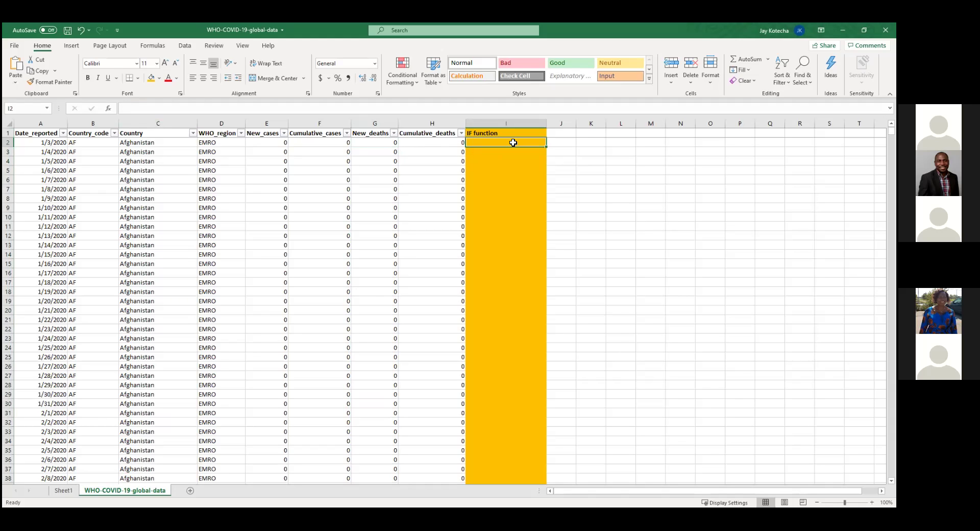
pyautogui.click(371, 142)
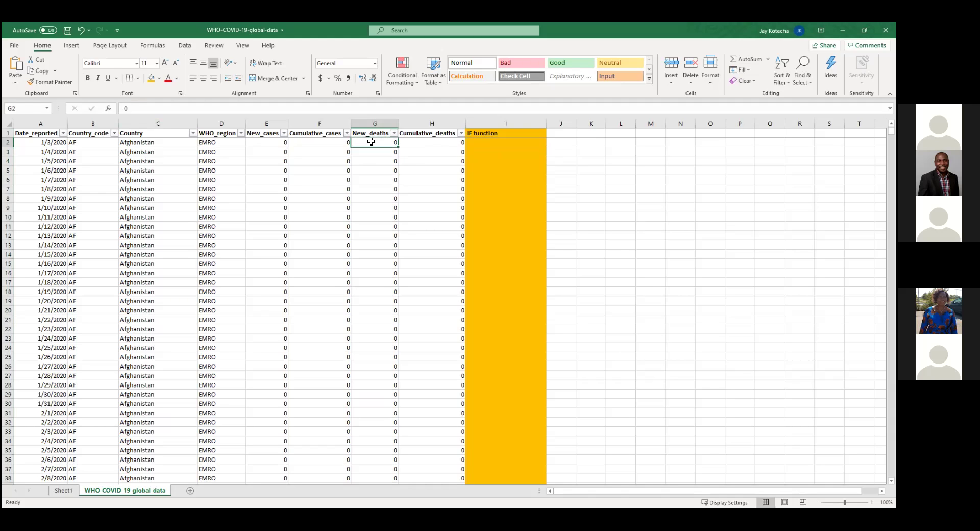
# - Enter the formula =IF(G2>0,"Deaths","Happy") in cell I2
pyautogui.click(483, 143)
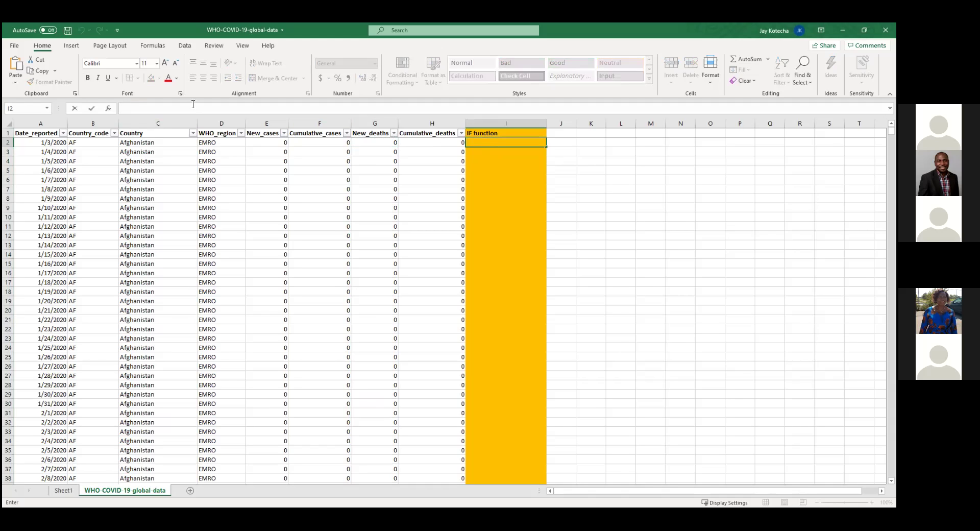
pyautogui.click(129, 107)
pyautogui.write('=')
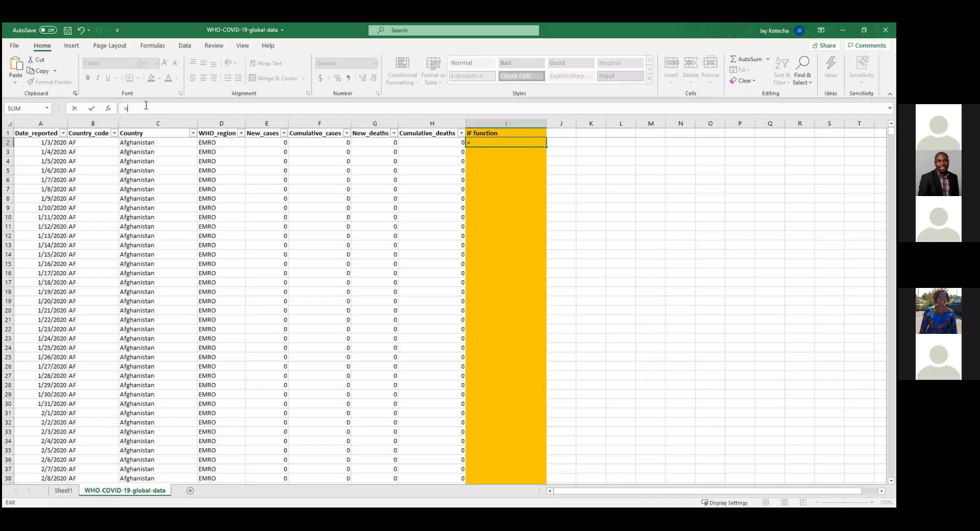
pyautogui.write('if')
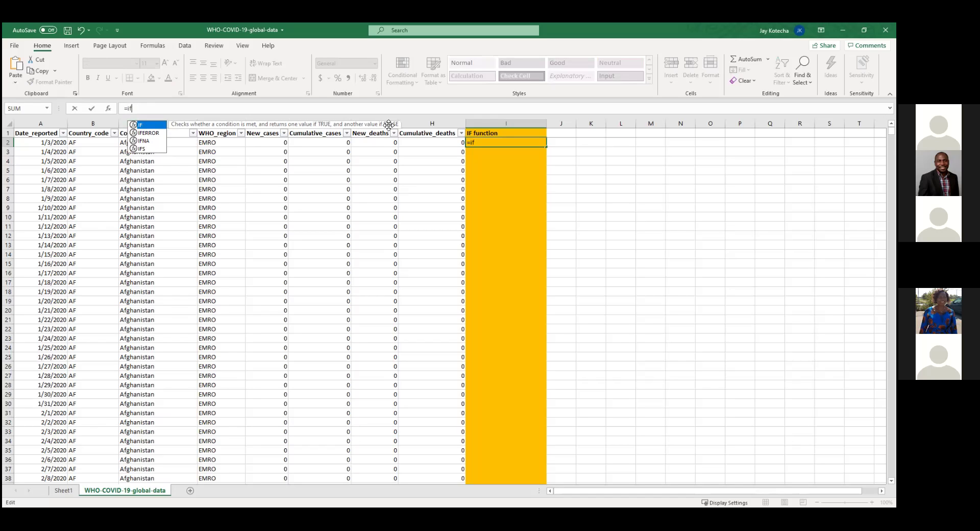
pyautogui.doubleClick(140, 125)
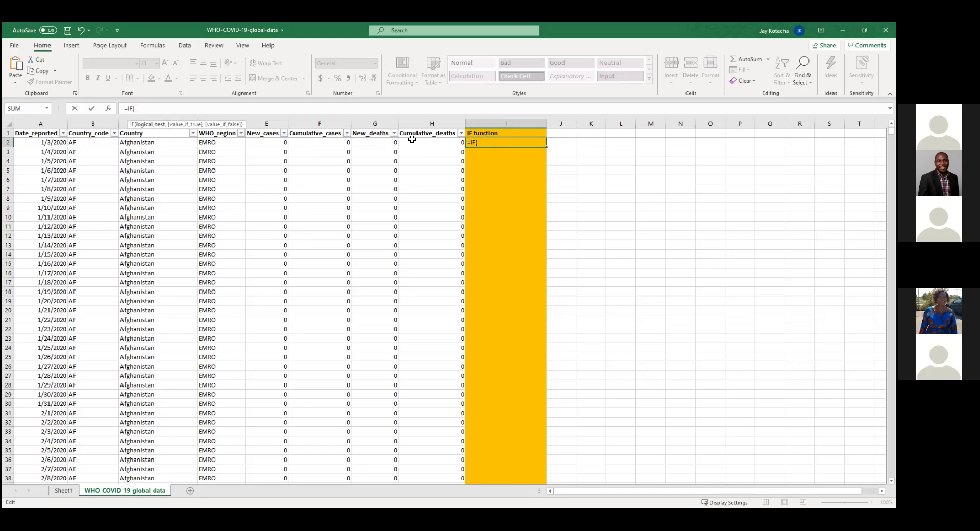
pyautogui.click(367, 143)
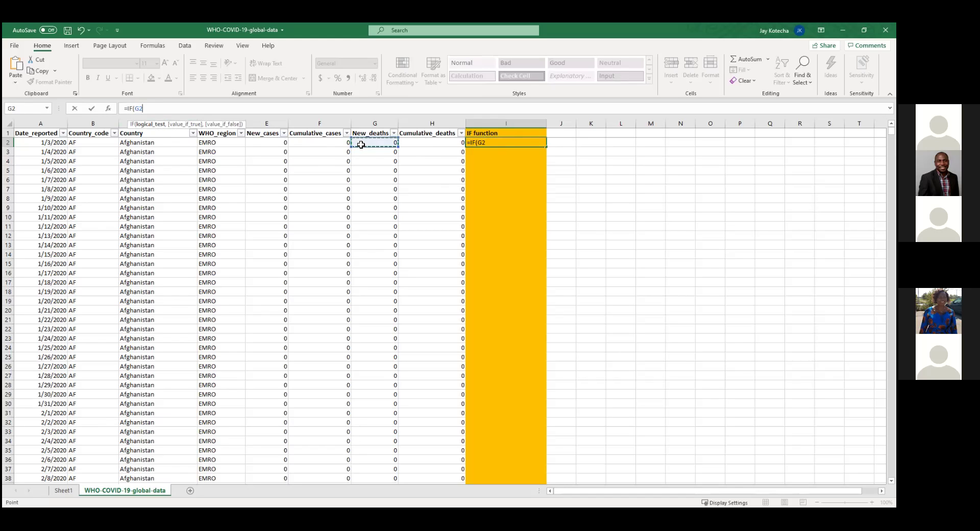
pyautogui.click(180, 109)
pyautogui.write('<0')
pyautogui.press('BackSpace')
pyautogui.write('>02')
pyautogui.write(',')
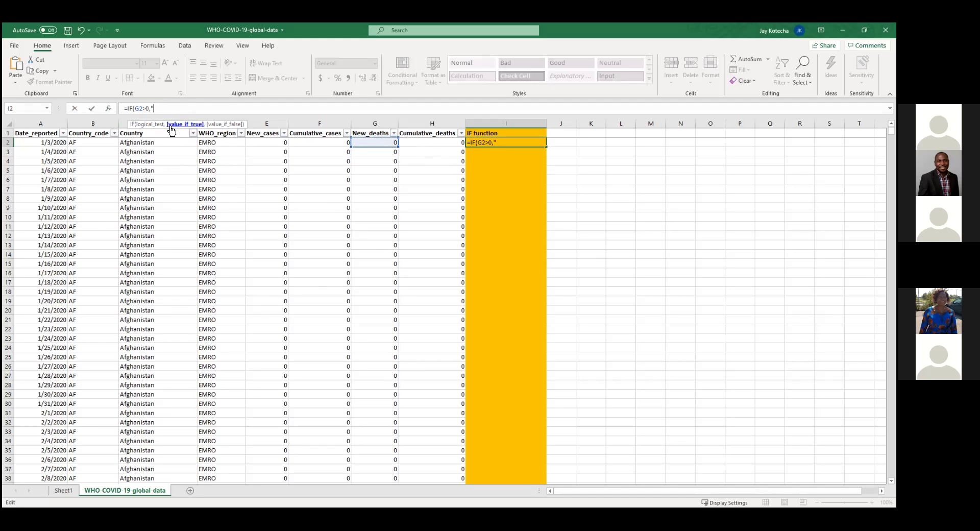
pyautogui.write('Deaths",')
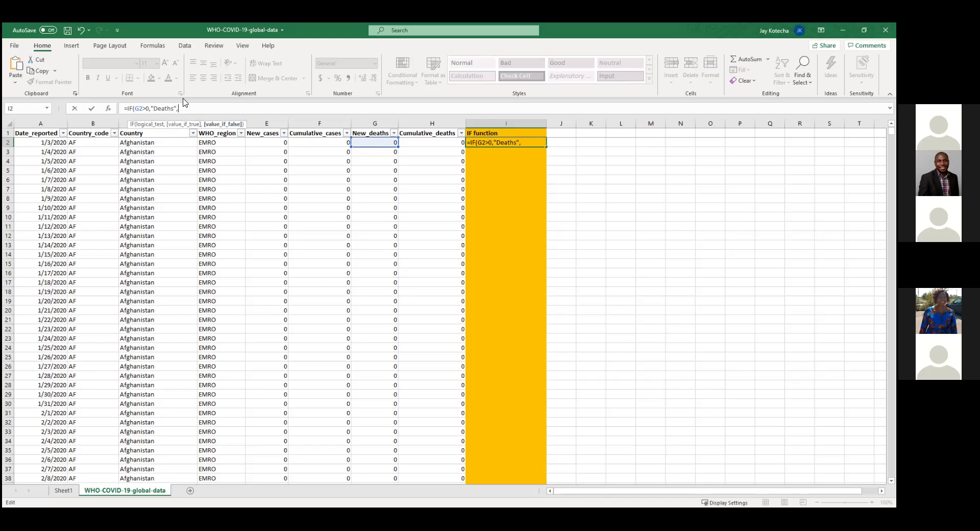
pyautogui.write('Happy")')
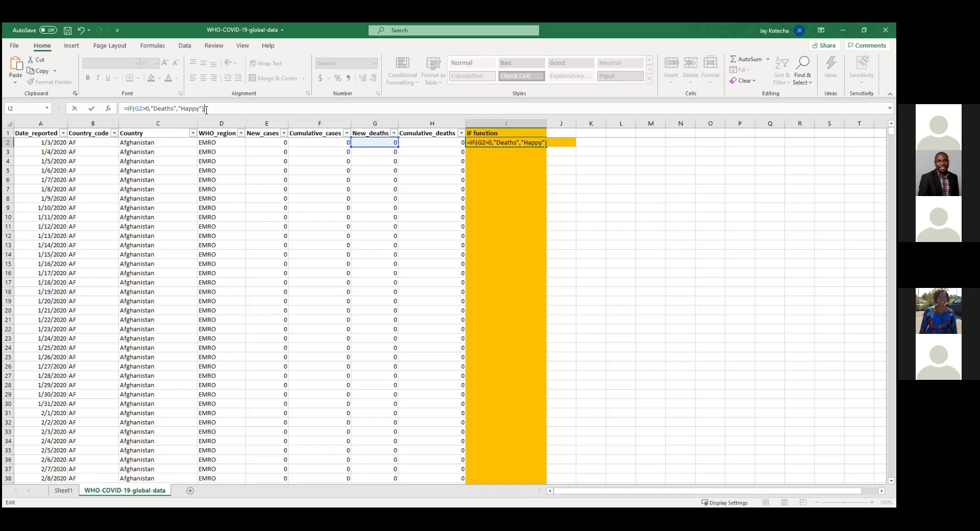
pyautogui.press('Return')
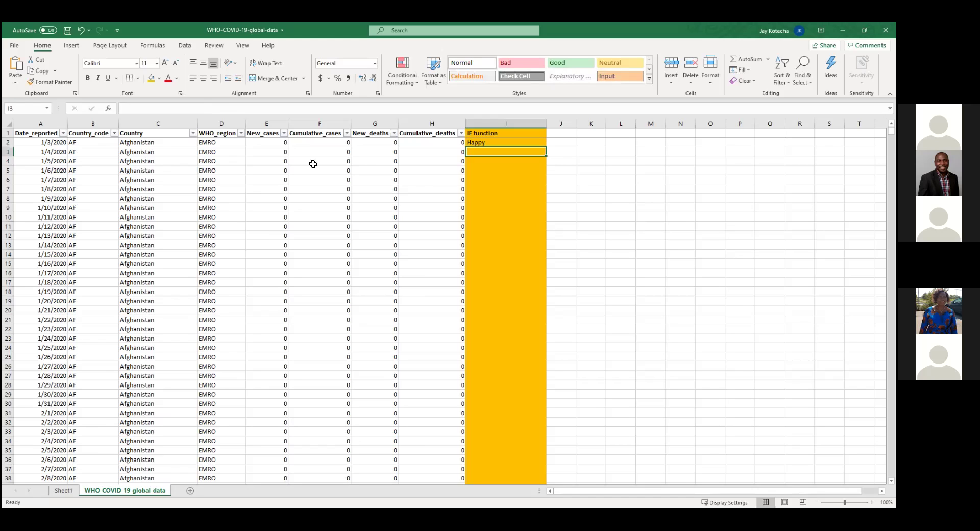
# - Test the IF formula by setting the New_deaths value in G2 to 1, and restore it to 0
pyautogui.click(386, 142)
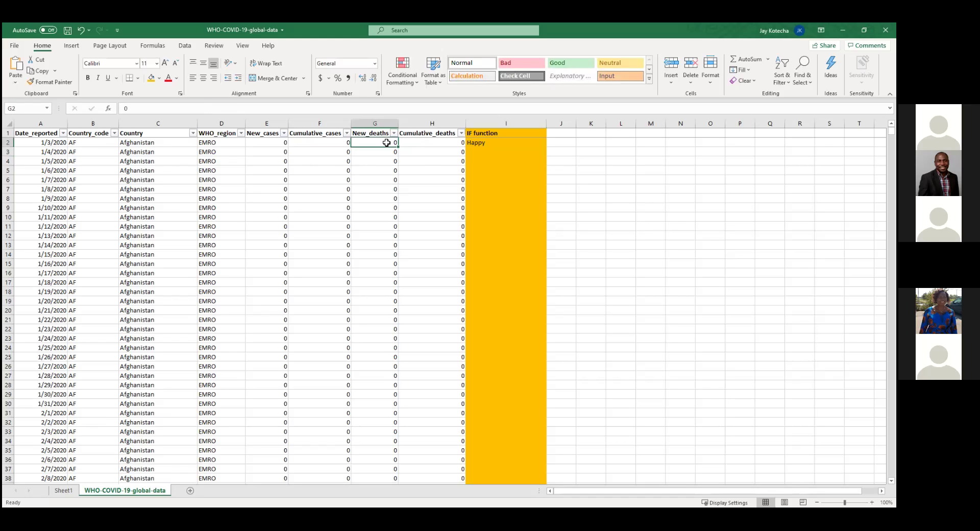
pyautogui.click(473, 143)
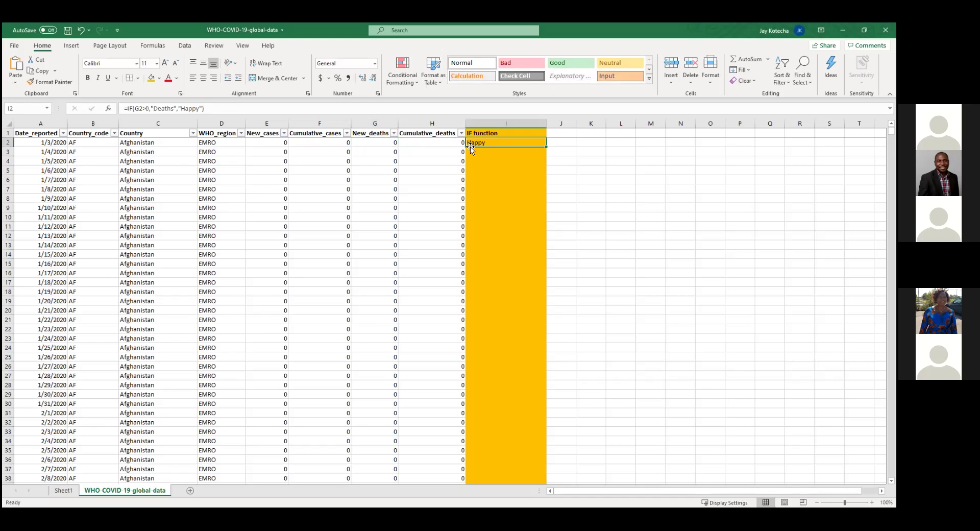
pyautogui.click(376, 143)
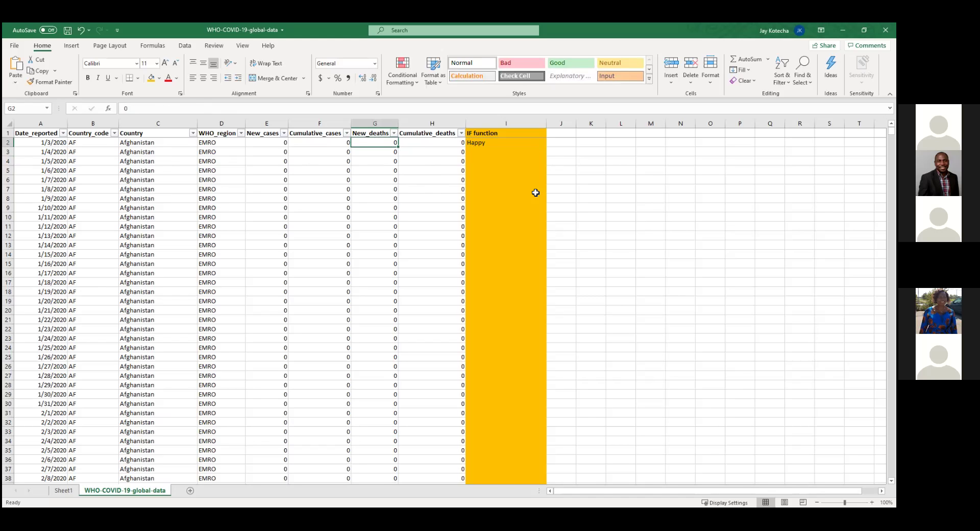
pyautogui.write('1')
pyautogui.press('Return')
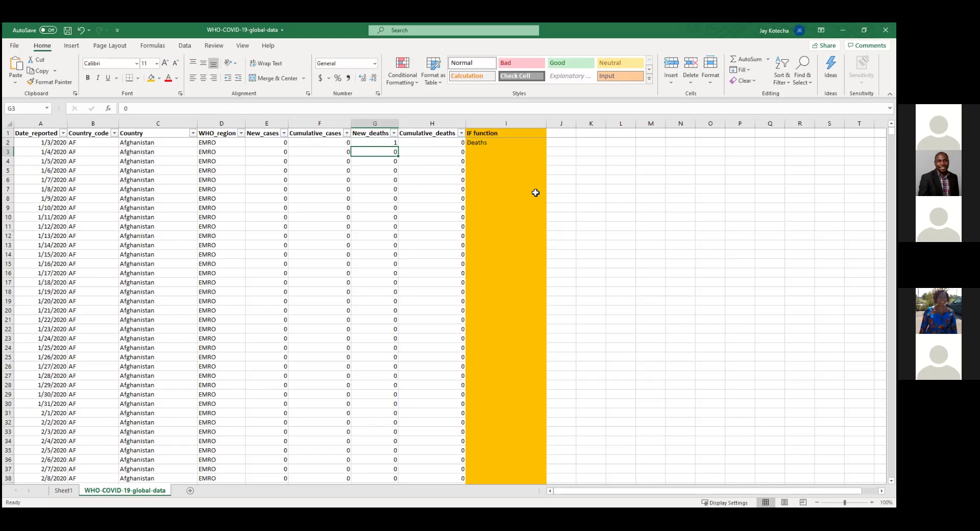
pyautogui.click(502, 145)
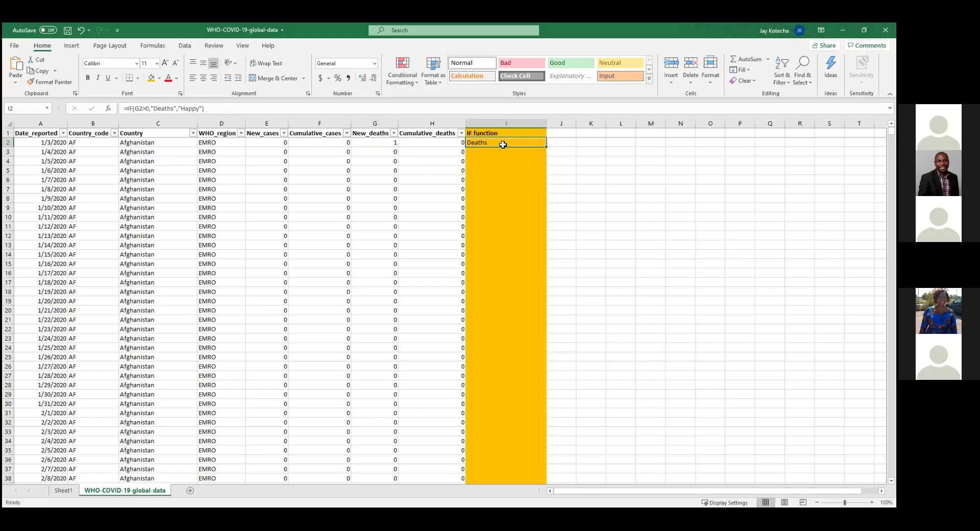
pyautogui.click(378, 141)
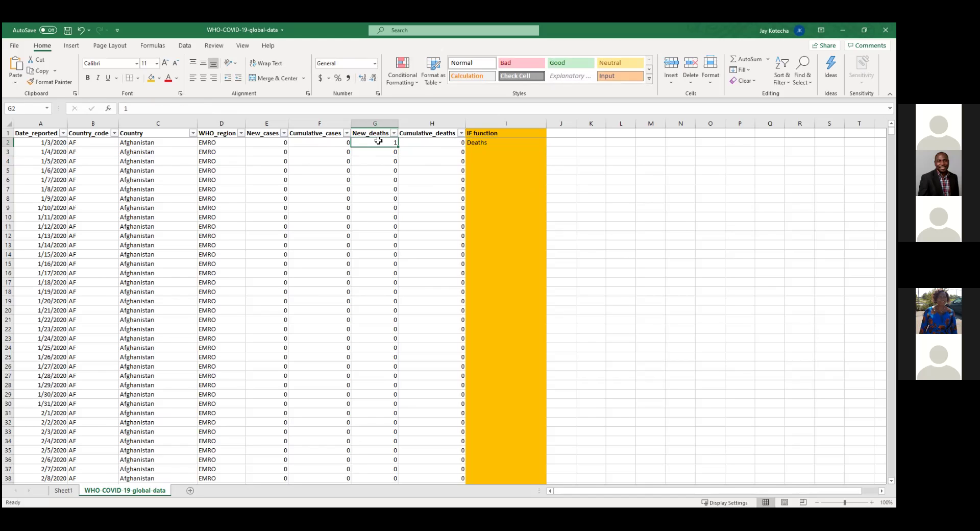
pyautogui.write('0')
pyautogui.press('Return')
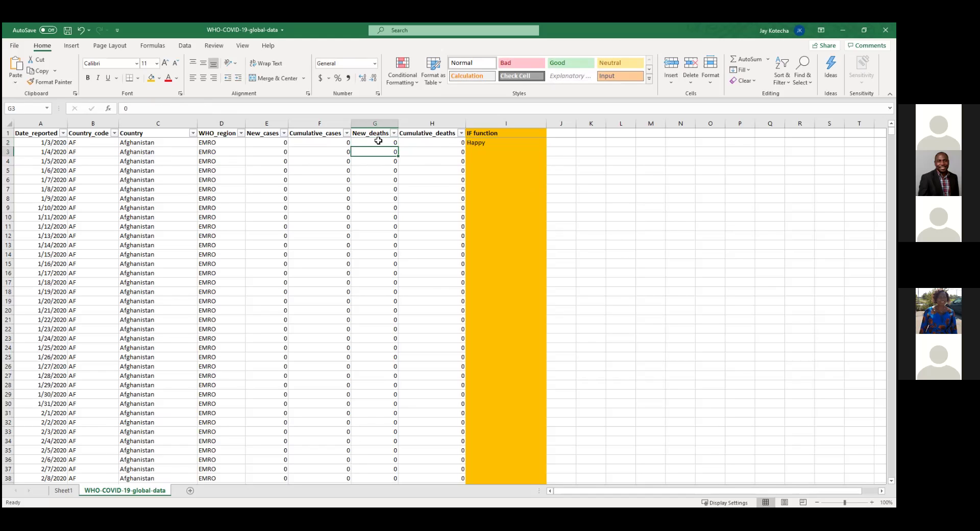
# - Change the IF formula in I2 to return the country code in B2 if true and 0 if false: =IF(G2>0, B2,0)
pyautogui.click(503, 146)
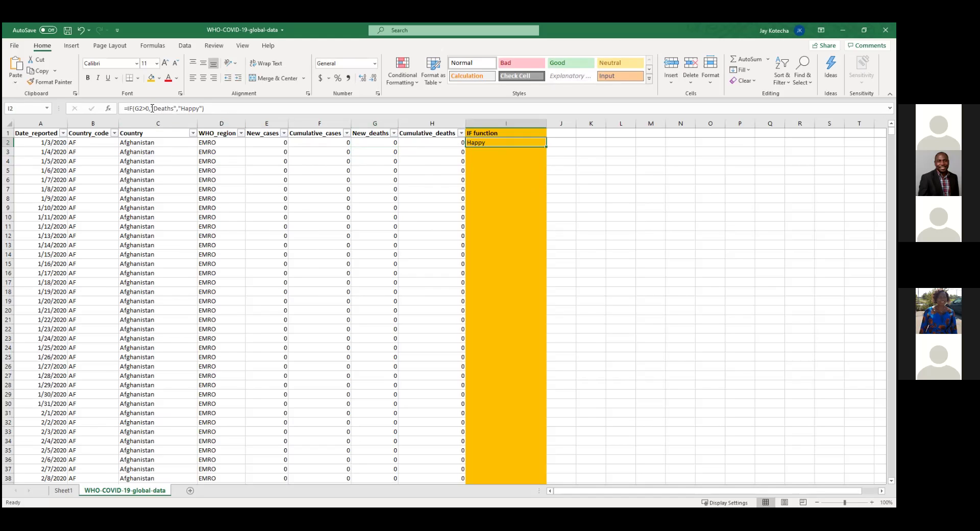
pyautogui.moveTo(151, 108); pyautogui.dragTo(206, 109)
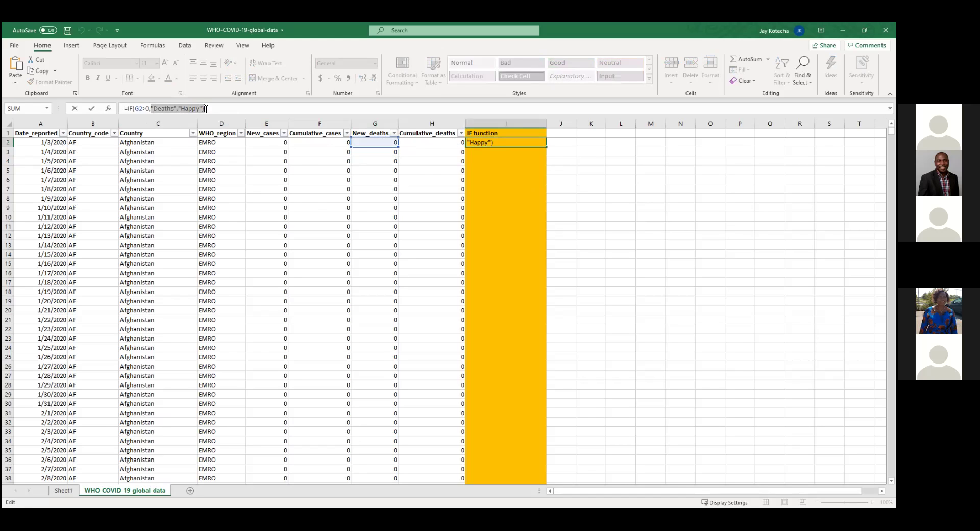
pyautogui.write('"')
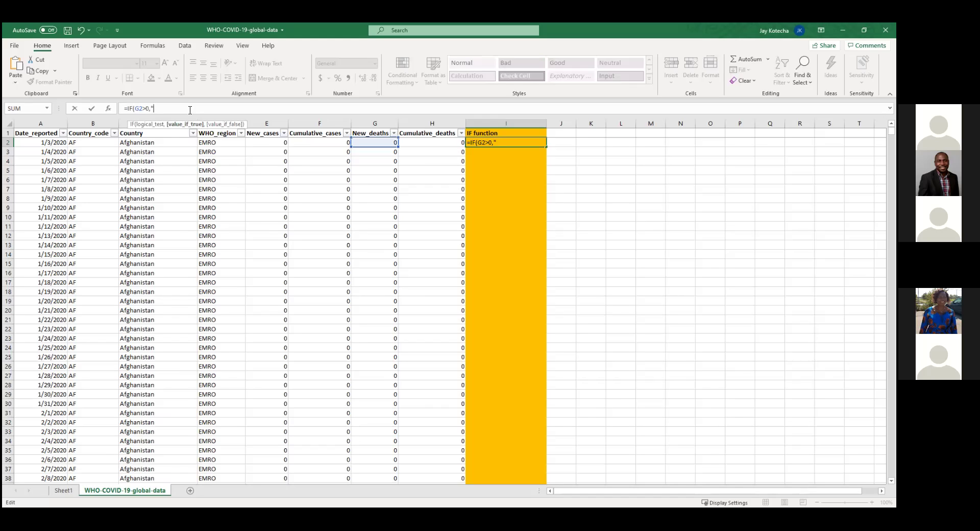
pyautogui.press('BackSpace')
pyautogui.write(',')
pyautogui.click(82, 144)
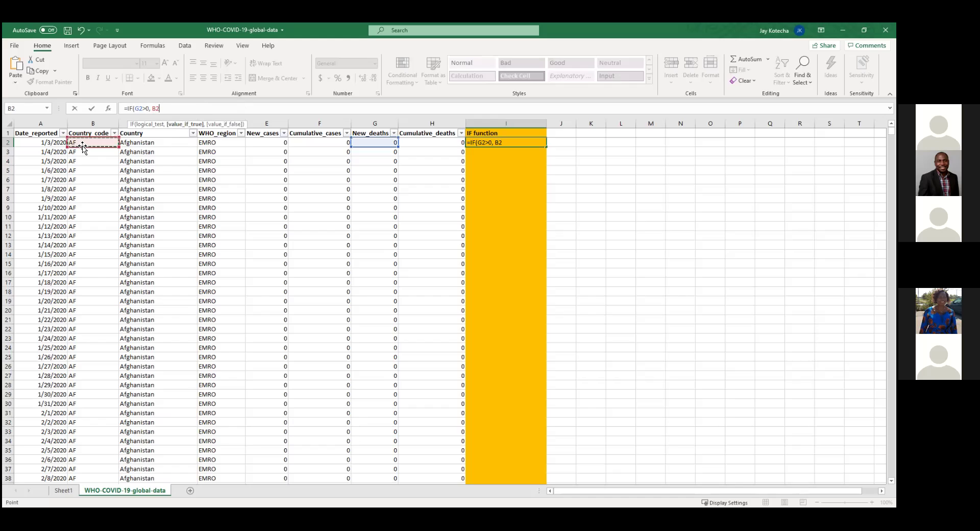
pyautogui.write(',0')
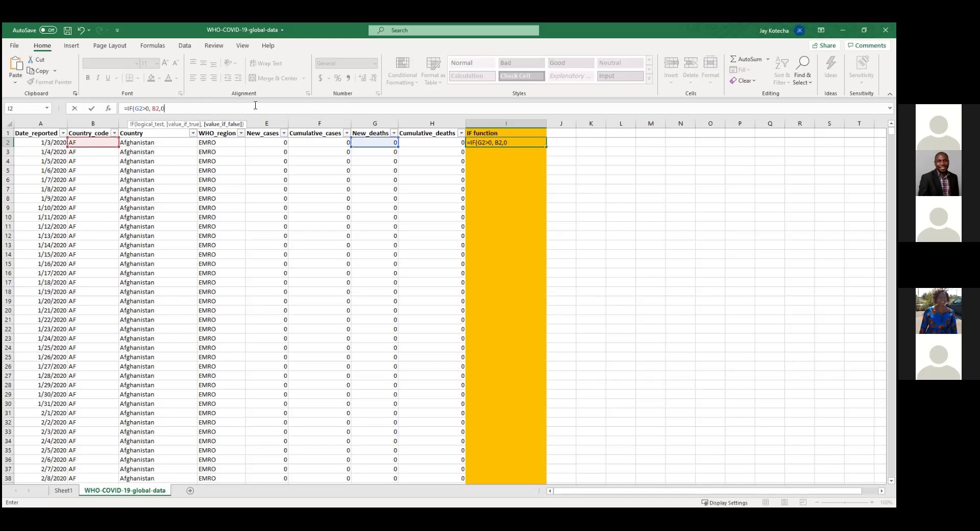
pyautogui.click(184, 111)
pyautogui.write(')')
pyautogui.press('Return')
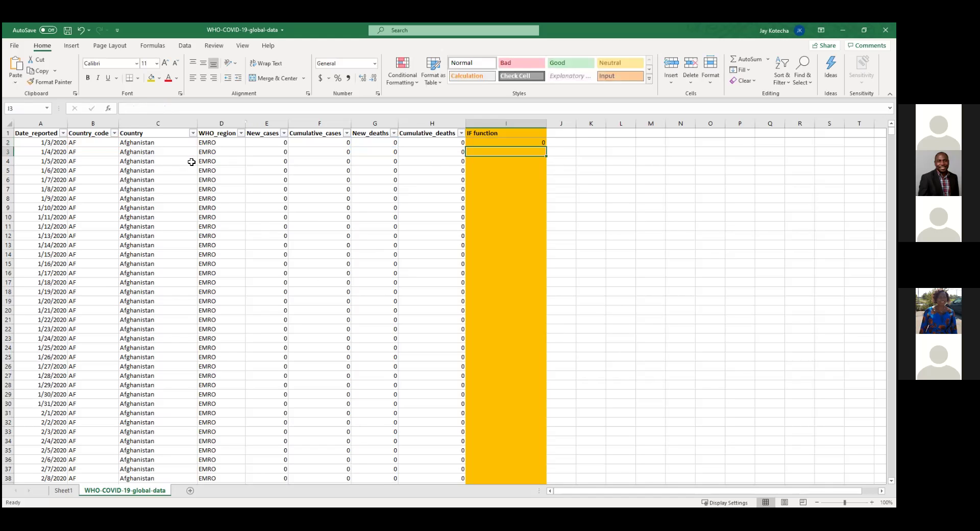
pyautogui.click(383, 141)
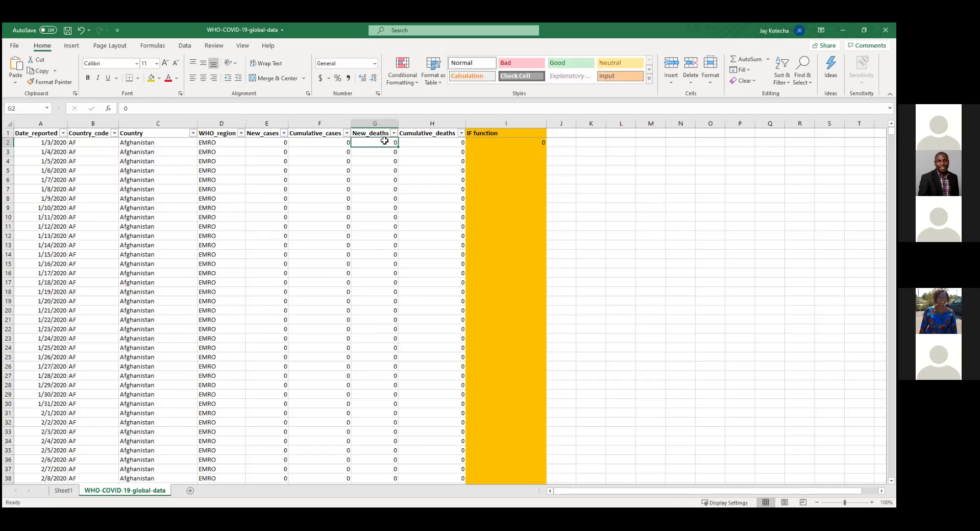
pyautogui.click(518, 141)
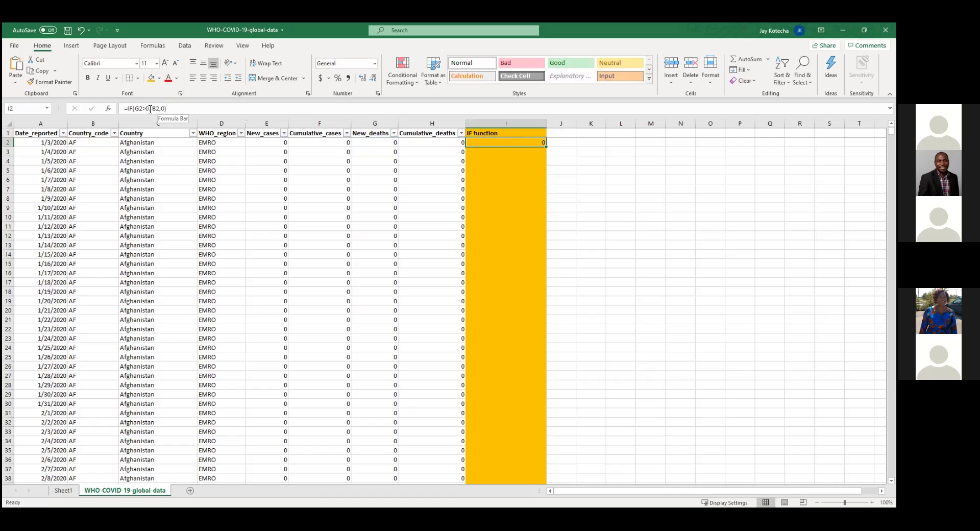
# - Test the IF formula in I2 by setting the New_deaths value in G2 to 50
pyautogui.moveTo(150, 108); pyautogui.dragTo(136, 109)
pyautogui.press('F5')
pyautogui.press('Return')
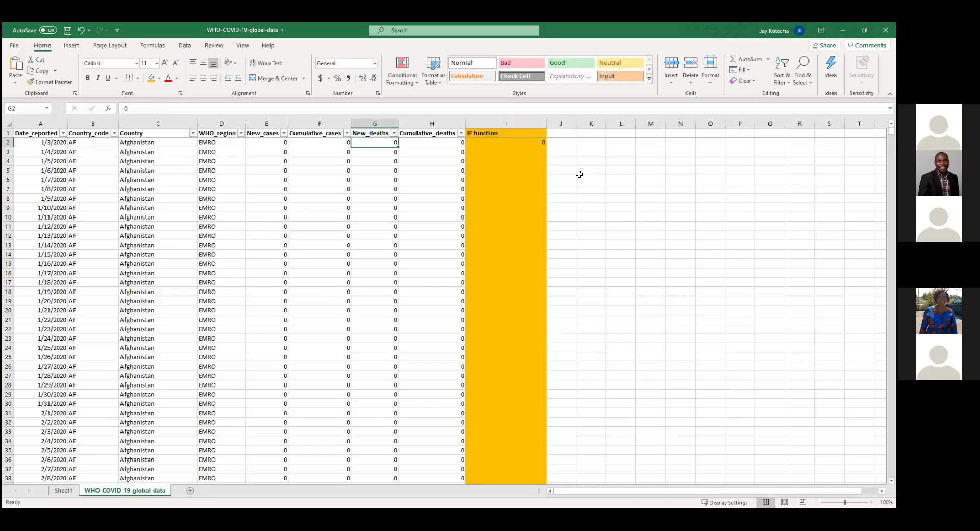
pyautogui.write('50')
pyautogui.press('Return')
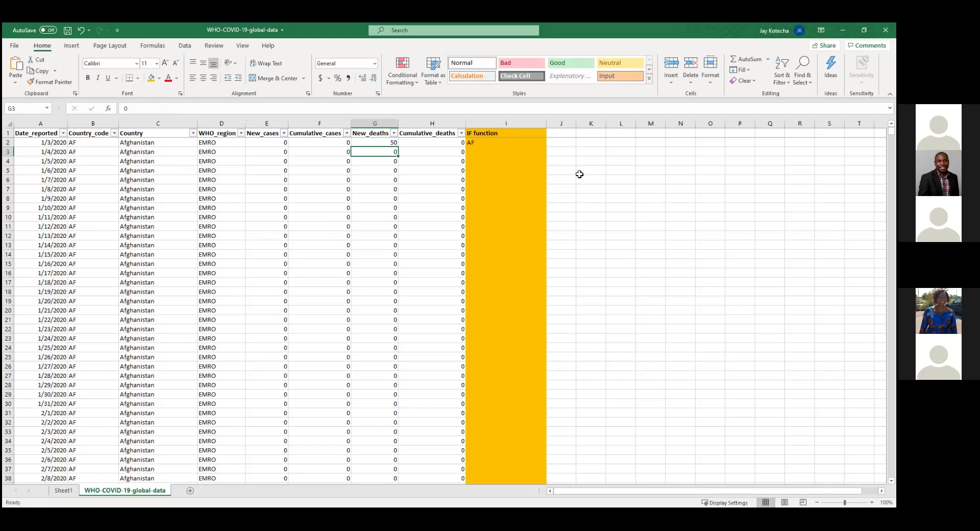
pyautogui.click(392, 142)
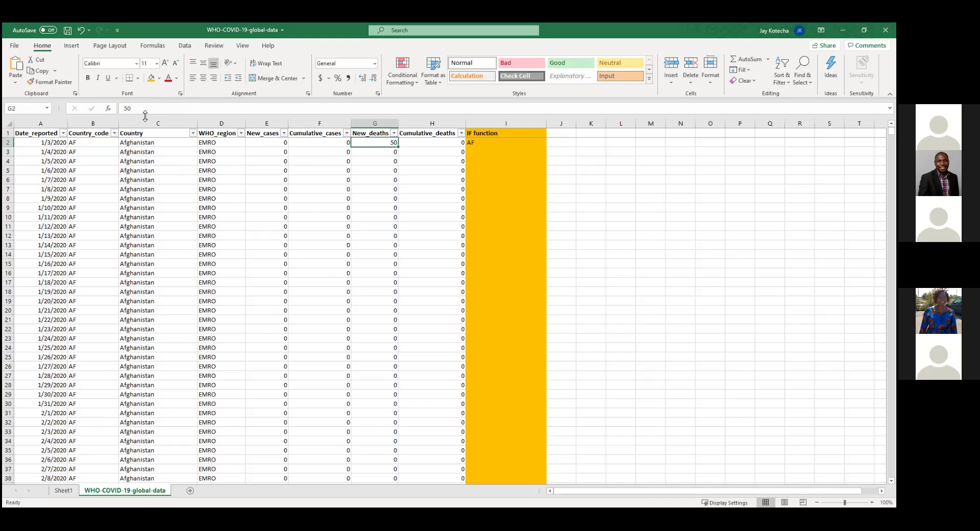
# - Review the logical test G2>0 within the IF formula in I2
pyautogui.click(470, 142)
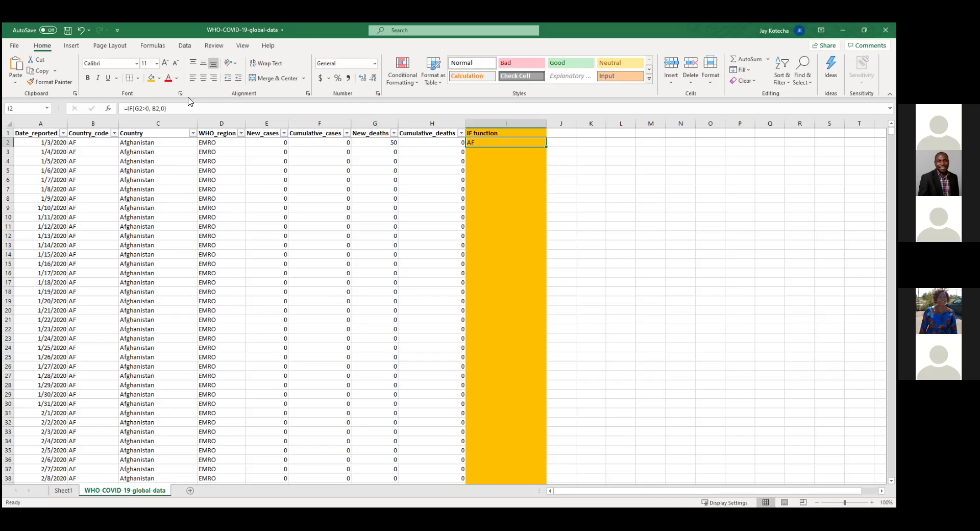
pyautogui.click(147, 109)
pyautogui.moveTo(147, 108); pyautogui.dragTo(136, 109)
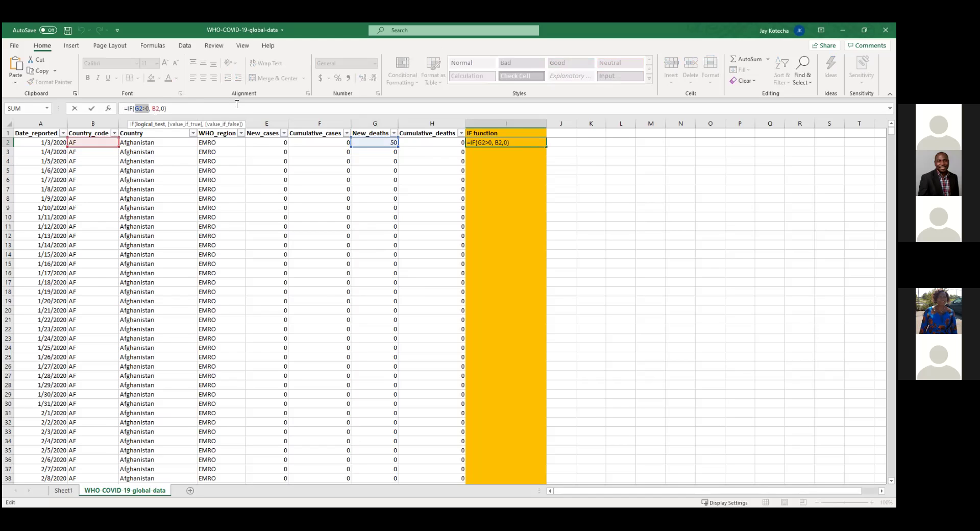
pyautogui.press('Return')
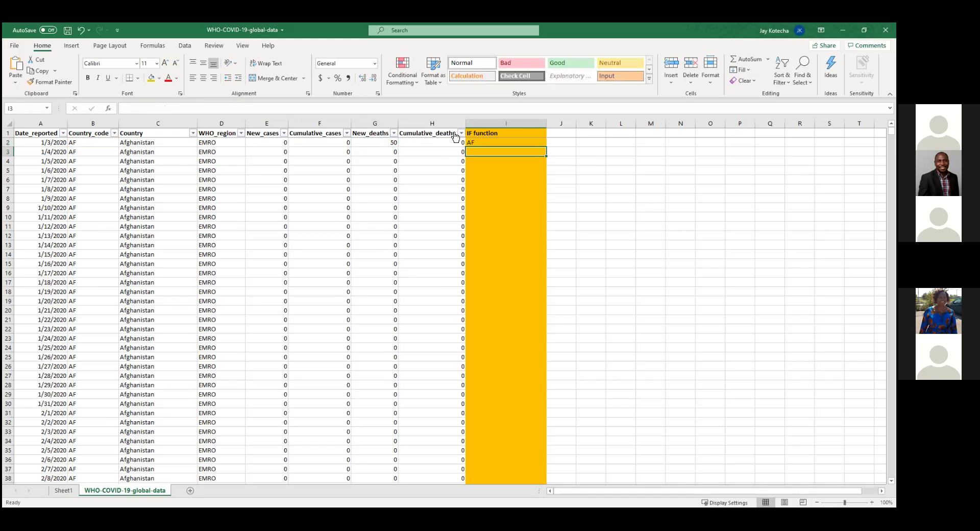
# - Change the value-if-true argument in I2 to a calculation, making the formula =IF(G2>0, 10+1,0)
pyautogui.click(511, 144)
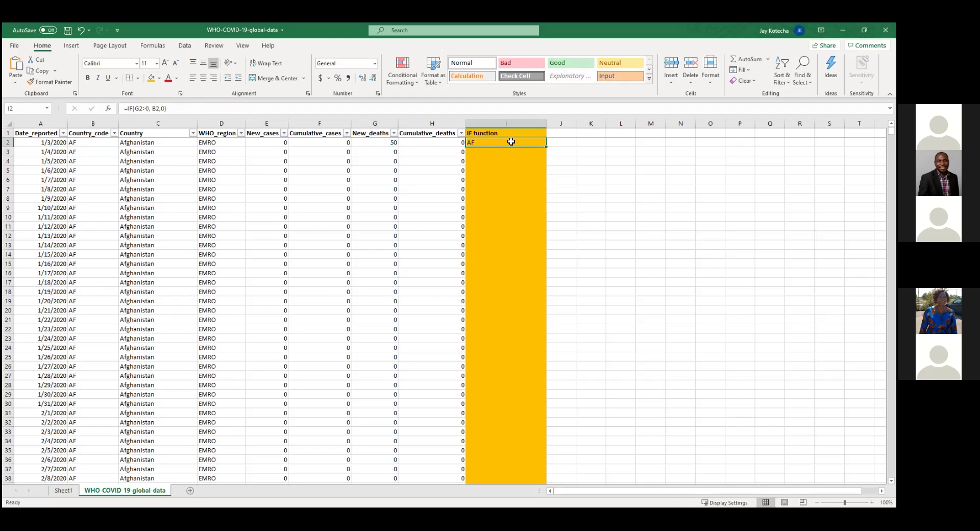
pyautogui.click(159, 112)
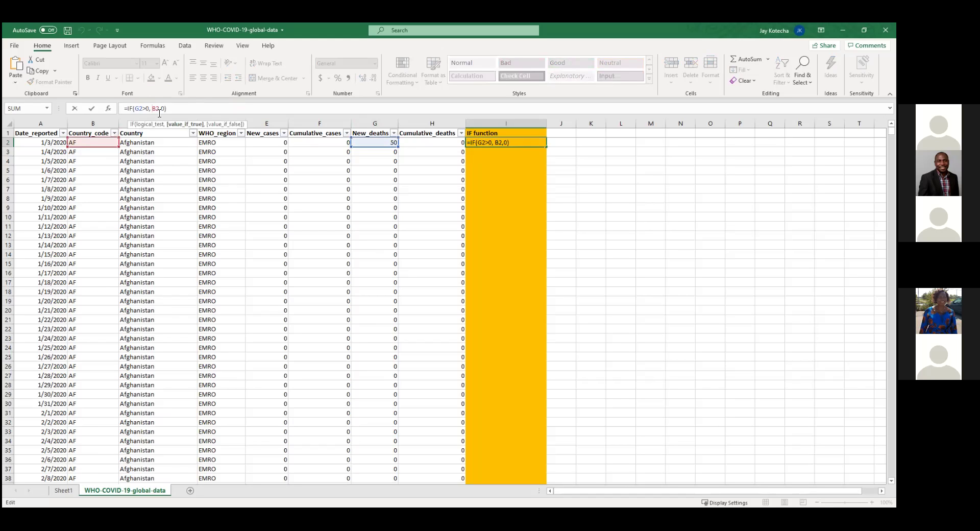
pyautogui.press('BackSpace')
pyautogui.press('BackSpace')
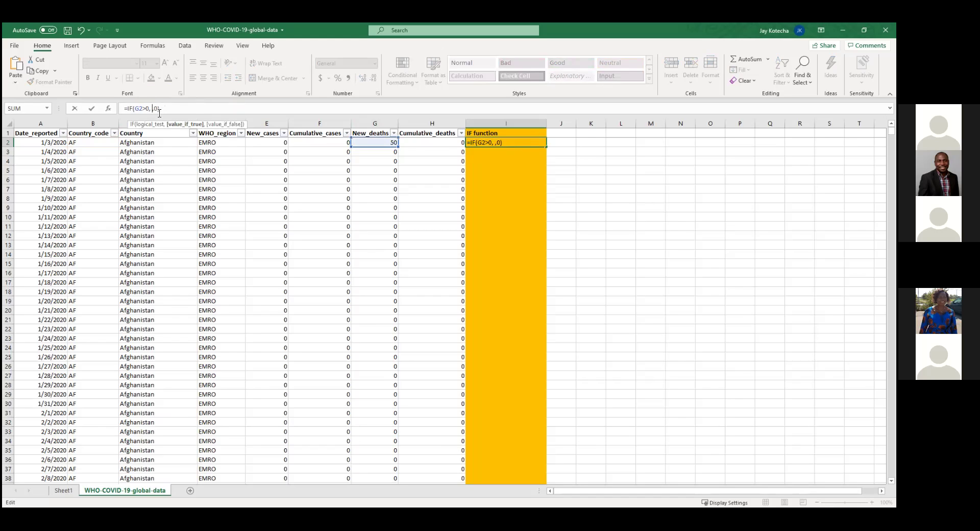
pyautogui.write('10+1')
pyautogui.press('Return')
pyautogui.click(499, 140)
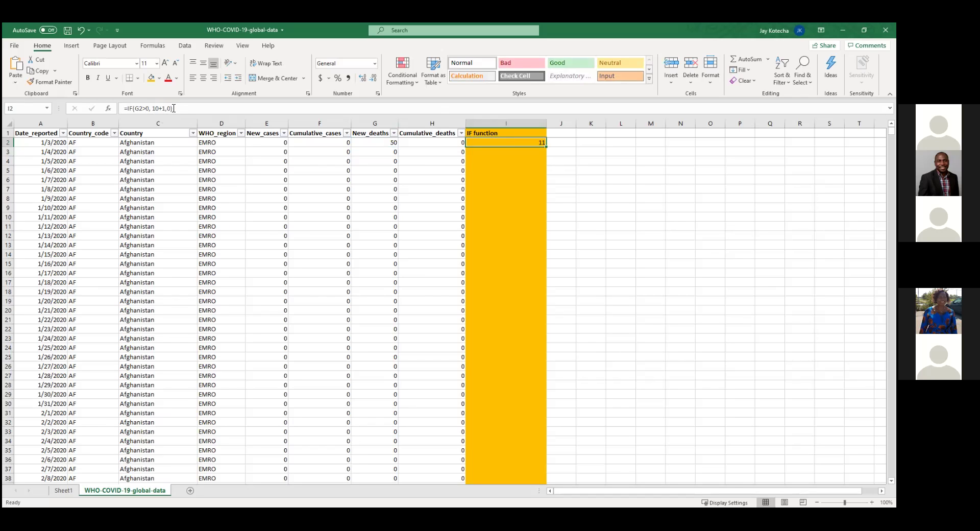
# - Change the value-if-true argument in I2 to the country name in C2: =IF(G2>0, C2,0)
pyautogui.click(168, 108)
pyautogui.press('BackSpace')
pyautogui.press('BackSpace')
pyautogui.press('BackSpace')
pyautogui.press('BackSpace')
pyautogui.click(99, 142)
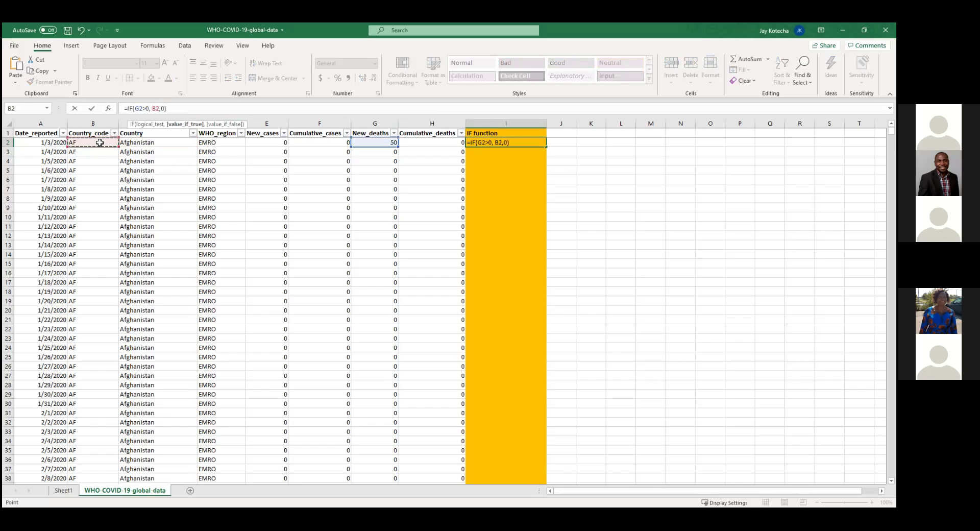
pyautogui.press('Right')
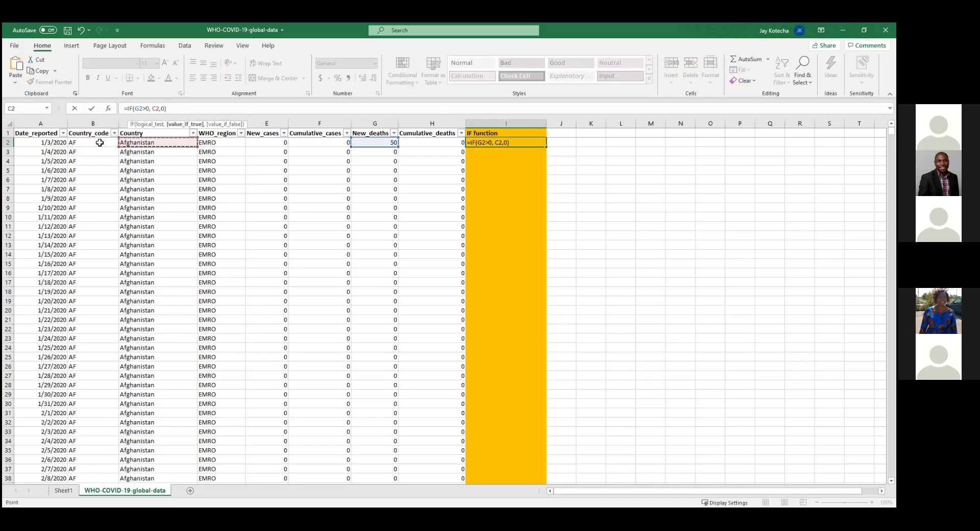
pyautogui.press('Return')
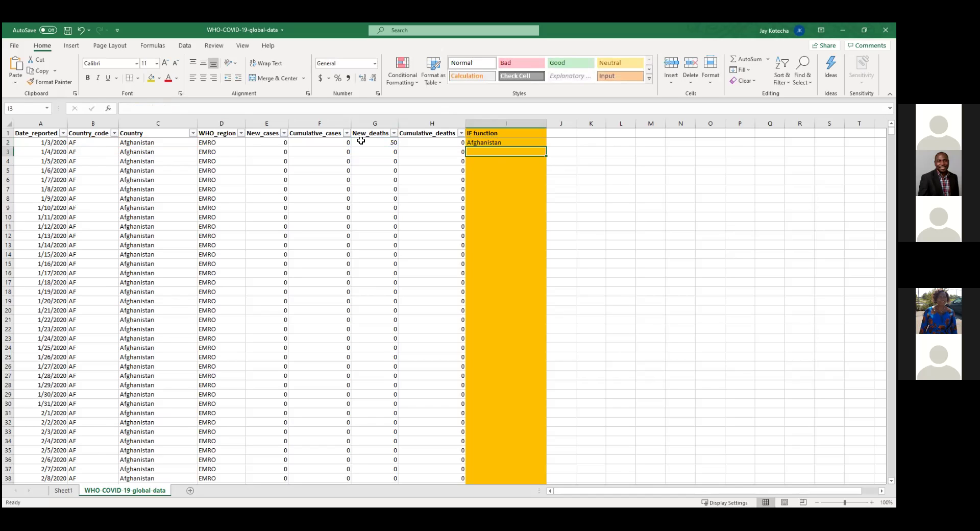
# - Set the New_deaths value in G2 to 0 to test the formula's false result
pyautogui.click(502, 139)
pyautogui.click(372, 141)
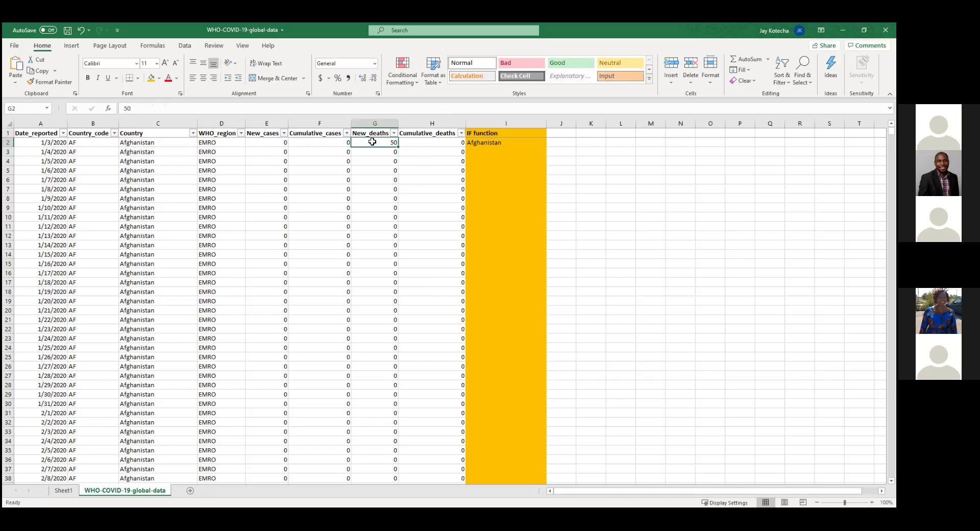
pyautogui.write('0')
pyautogui.press('Return')
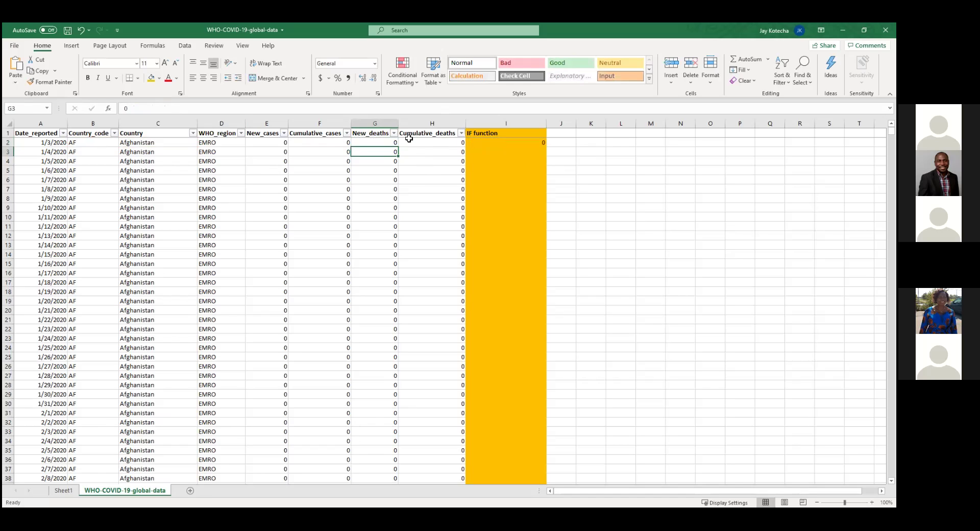
# - Change the value-if-false argument in I2 to the WHO region in D2: =IF(G2>0, C2,D2)
pyautogui.click(509, 139)
pyautogui.click(165, 109)
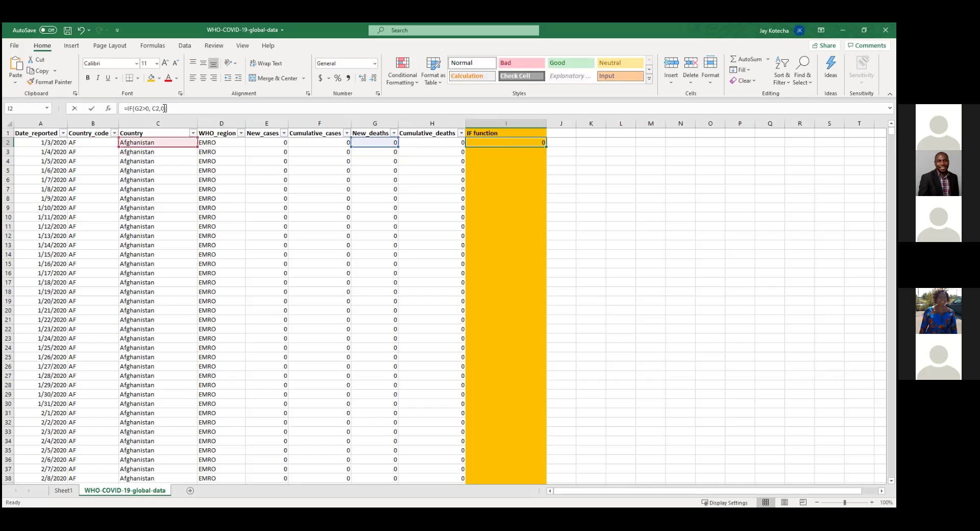
pyautogui.press('BackSpace')
pyautogui.click(215, 142)
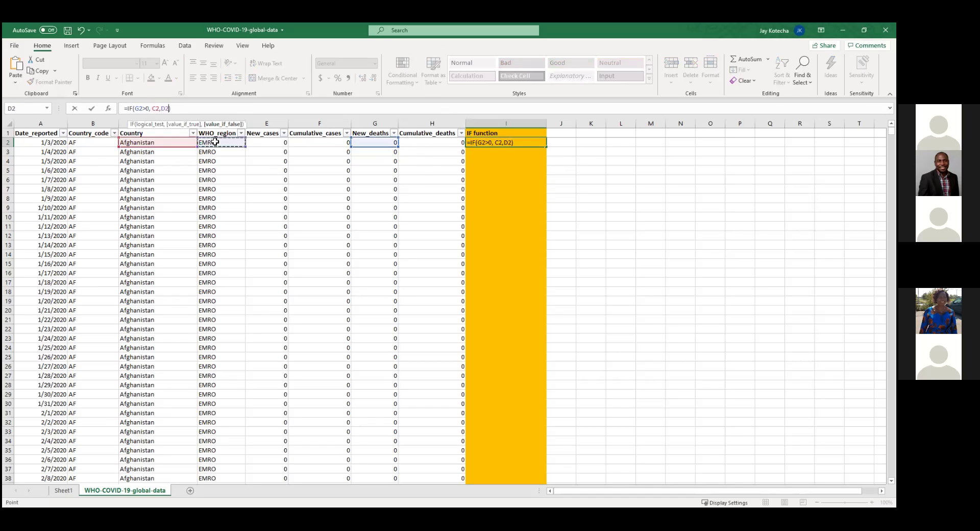
pyautogui.press('Return')
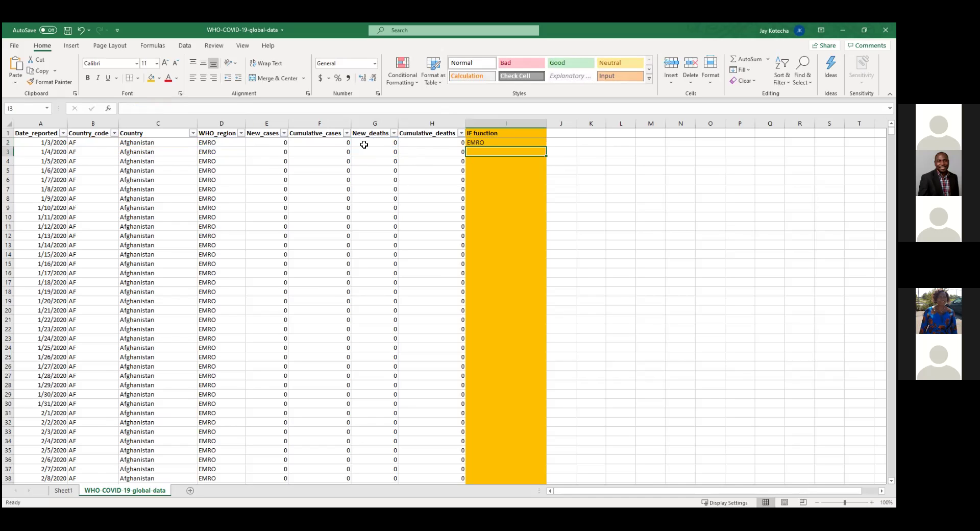
# - Test the revised IF formula by setting the New_deaths value in G2 to 2, and restore it to 0
pyautogui.click(512, 144)
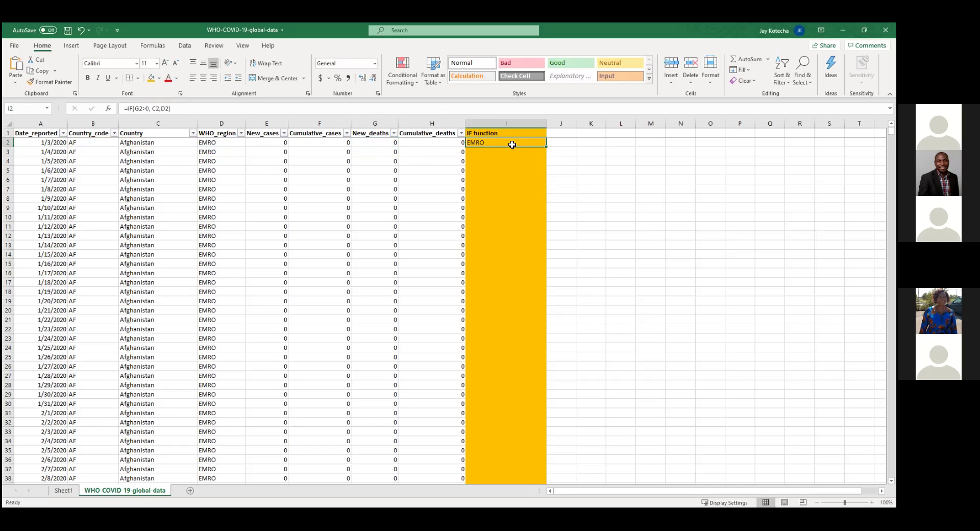
pyautogui.click(385, 143)
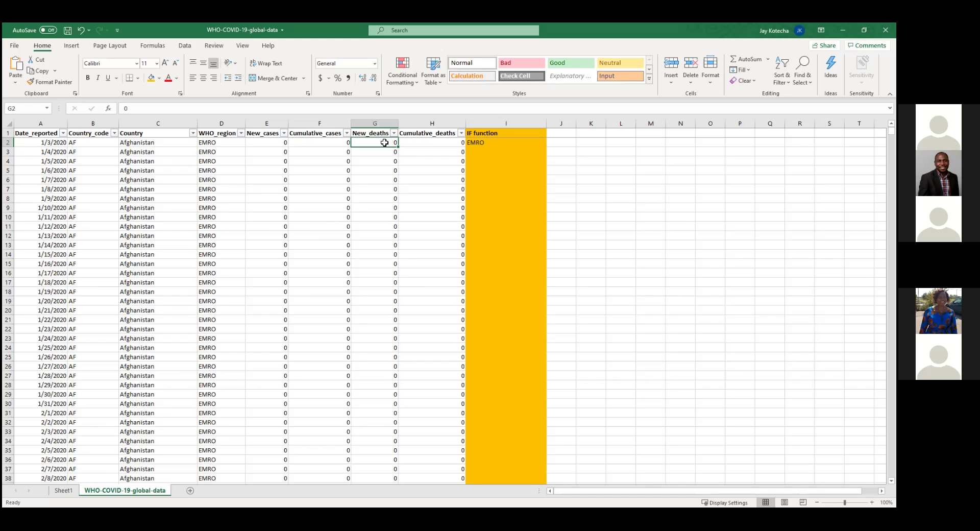
pyautogui.write('2')
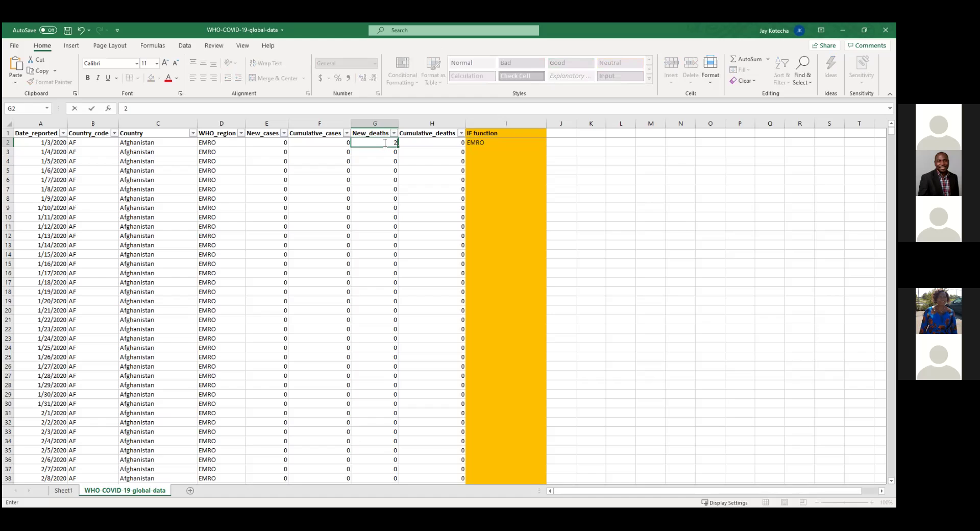
pyautogui.press('Return')
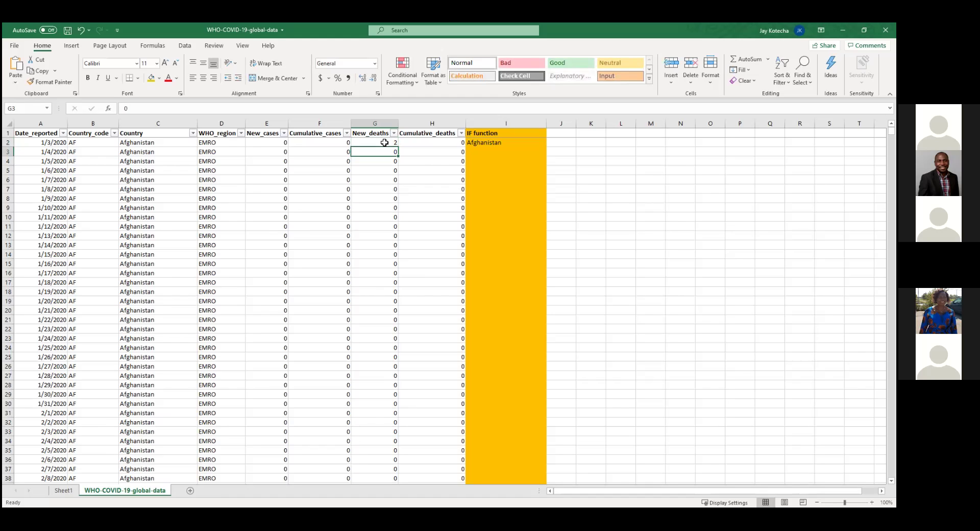
pyautogui.click(523, 143)
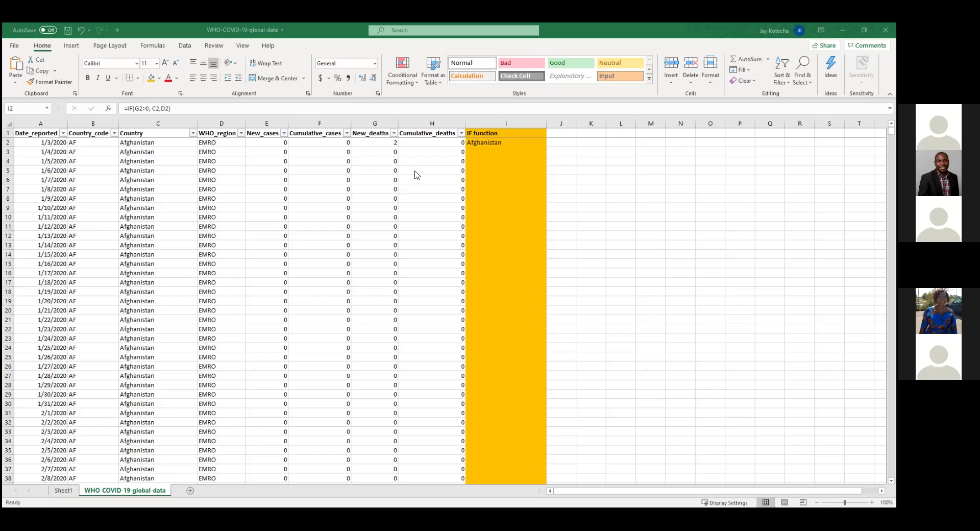
pyautogui.press('Left')
pyautogui.press('Left')
pyautogui.write('0')
pyautogui.press('Return')
pyautogui.press('Up')
pyautogui.press('Up')
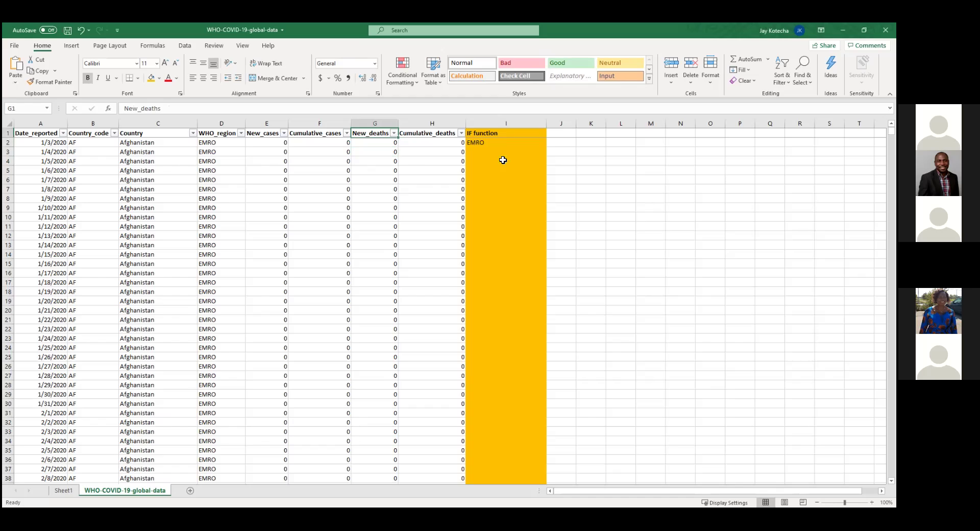
# - Examine the Country, WHO_region, New_cases, Cumulative_cases and New_deaths cells in row 2 and the IF formula in I2
pyautogui.click(145, 135)
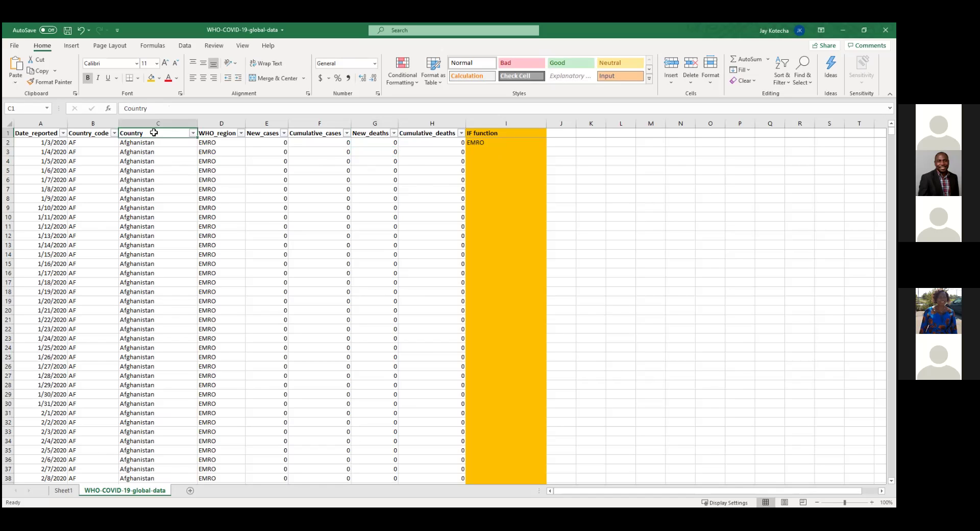
pyautogui.click(153, 143)
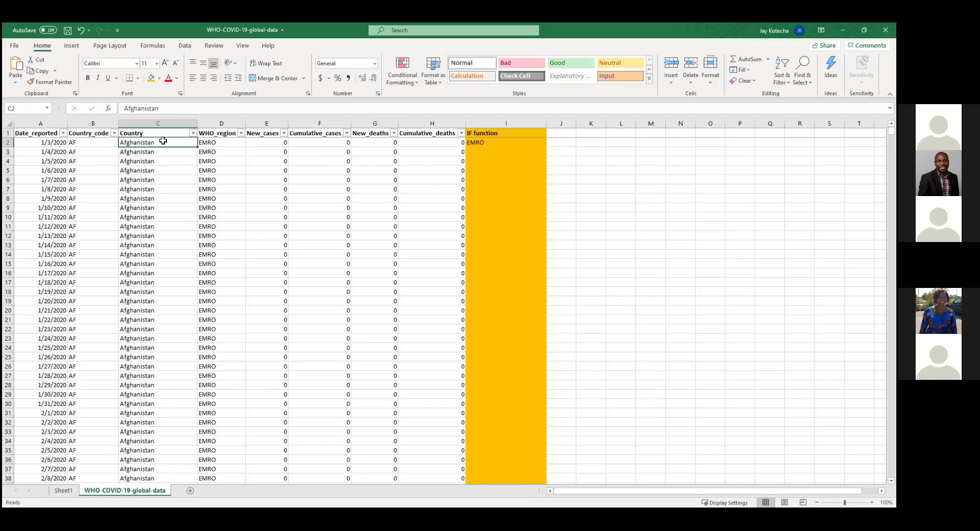
pyautogui.click(225, 140)
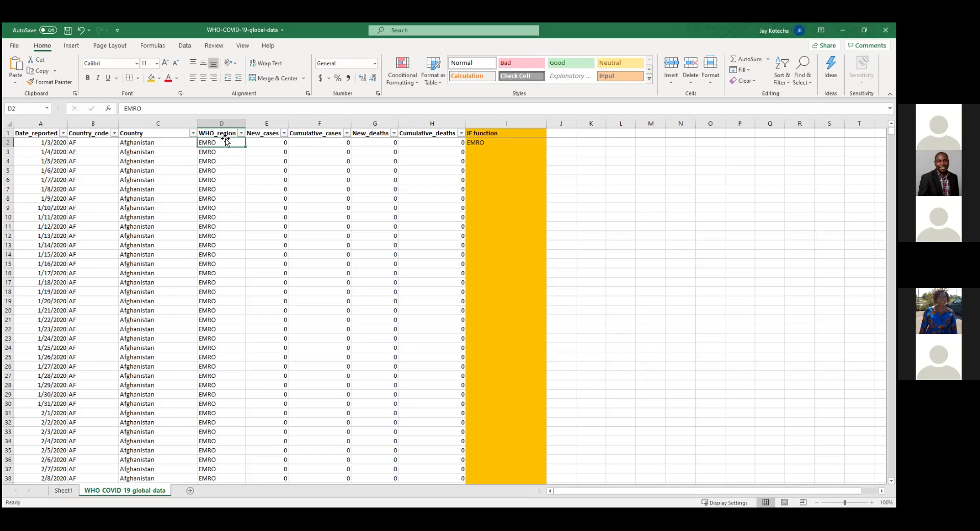
pyautogui.click(225, 134)
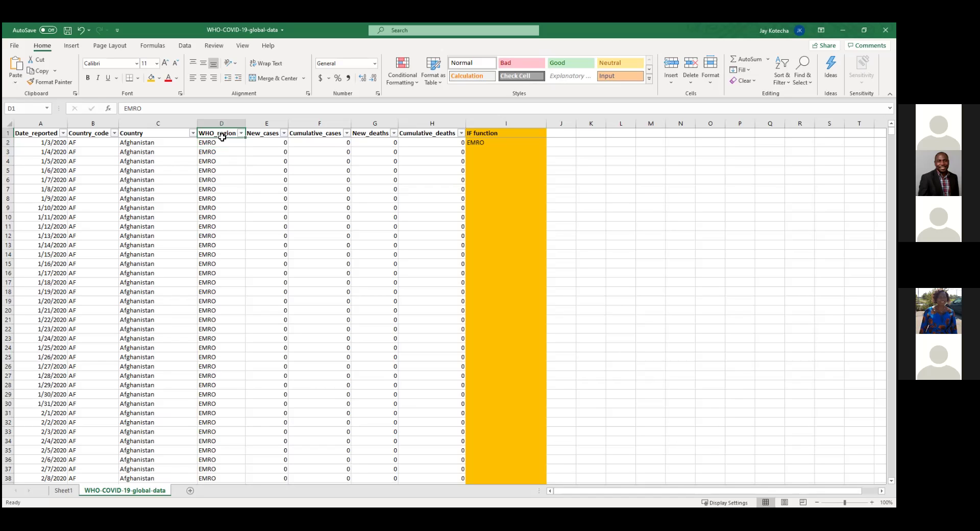
pyautogui.click(271, 142)
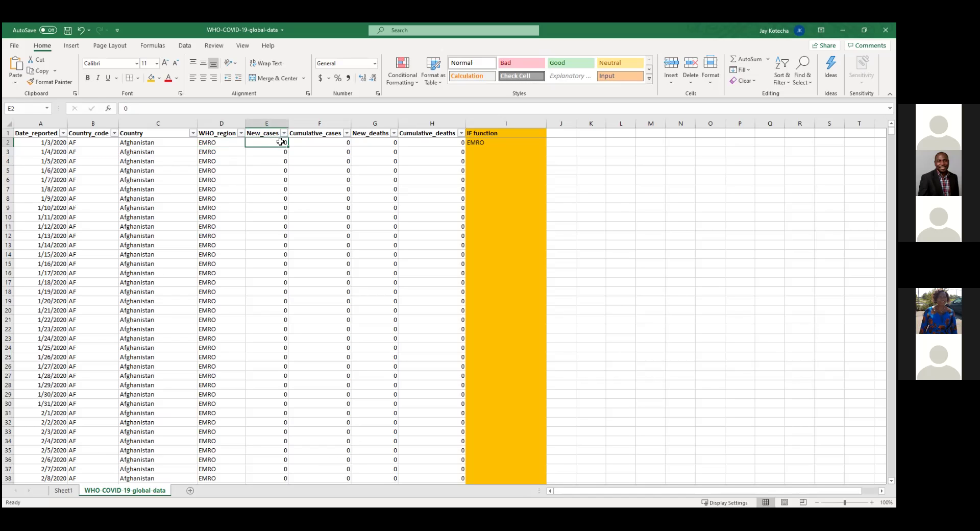
pyautogui.click(331, 144)
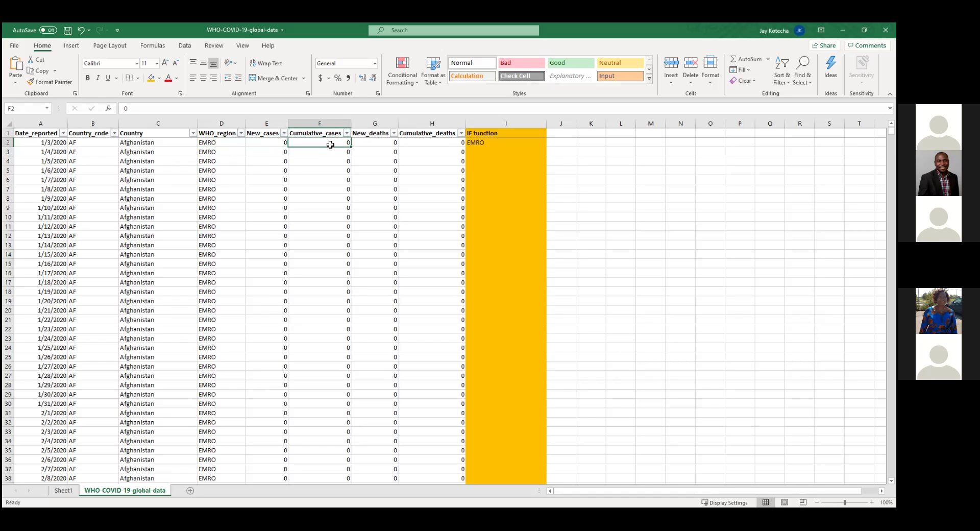
pyautogui.click(376, 144)
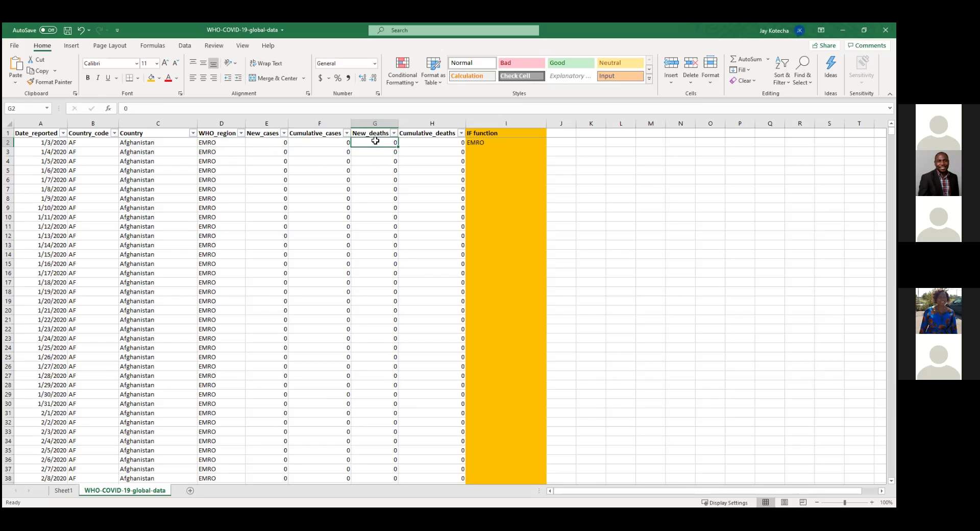
pyautogui.click(496, 142)
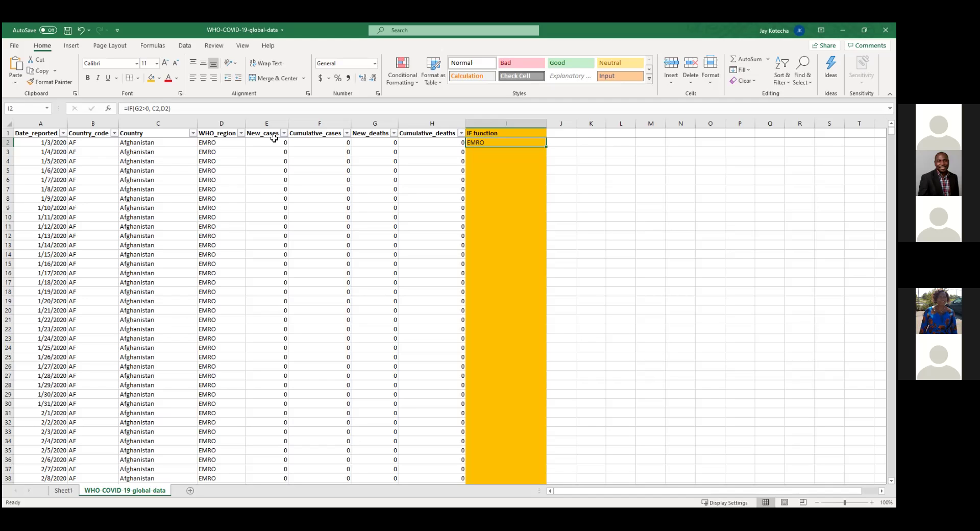
# - Add a new worksheet and enter the heading "Store name" in cell A1
pyautogui.click(192, 491)
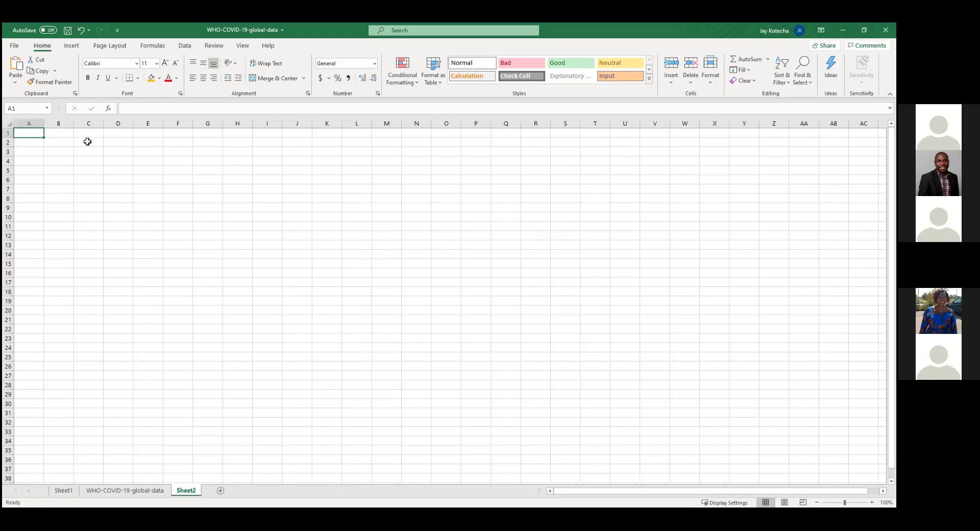
pyautogui.write('St')
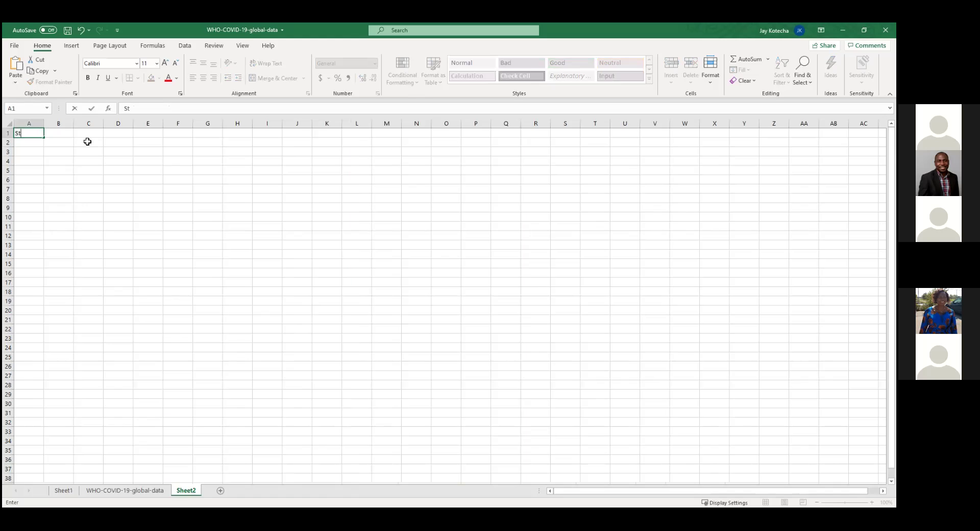
pyautogui.write('ore name')
pyautogui.press('Return')
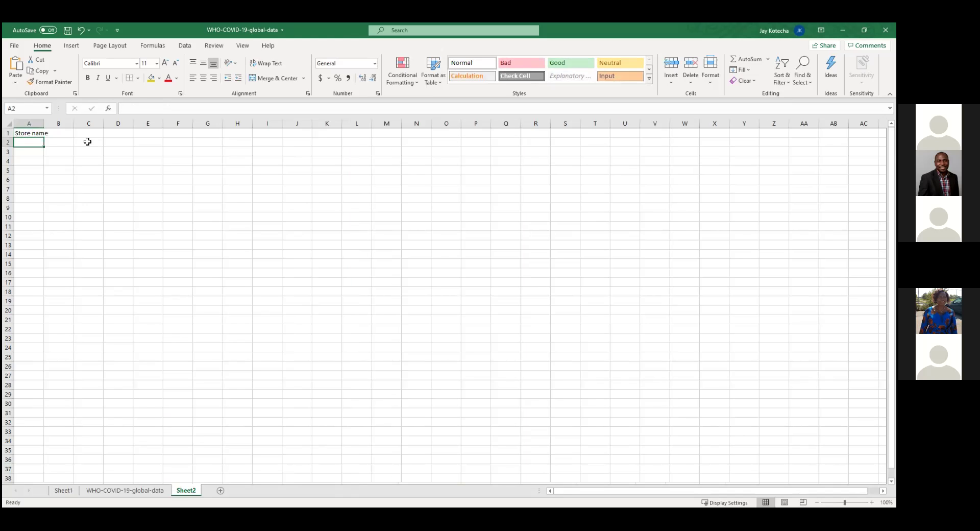
# - Enter the store name "York Walmart" in cell A2
pyautogui.write('York ')
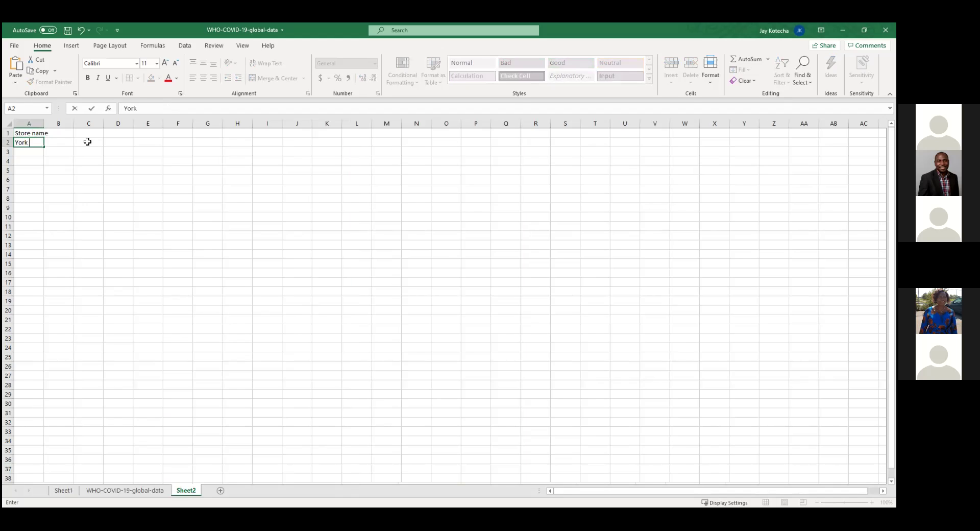
pyautogui.write('Walmert')
pyautogui.press('BackSpace')
pyautogui.press('BackSpace')
pyautogui.press('BackSpace')
pyautogui.write('art')
pyautogui.press('Return')
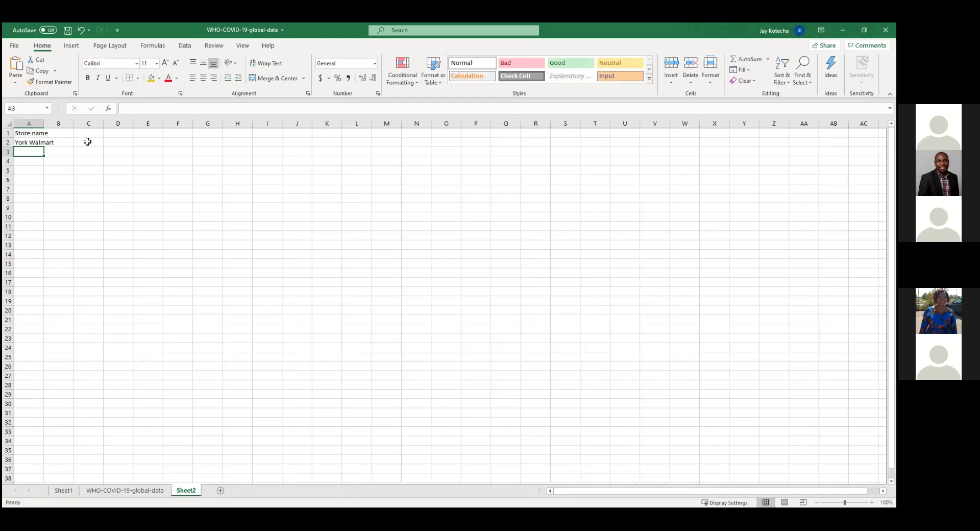
# - Make the header row 1 bold and fit column A's width to its contents
pyautogui.click(10, 134)
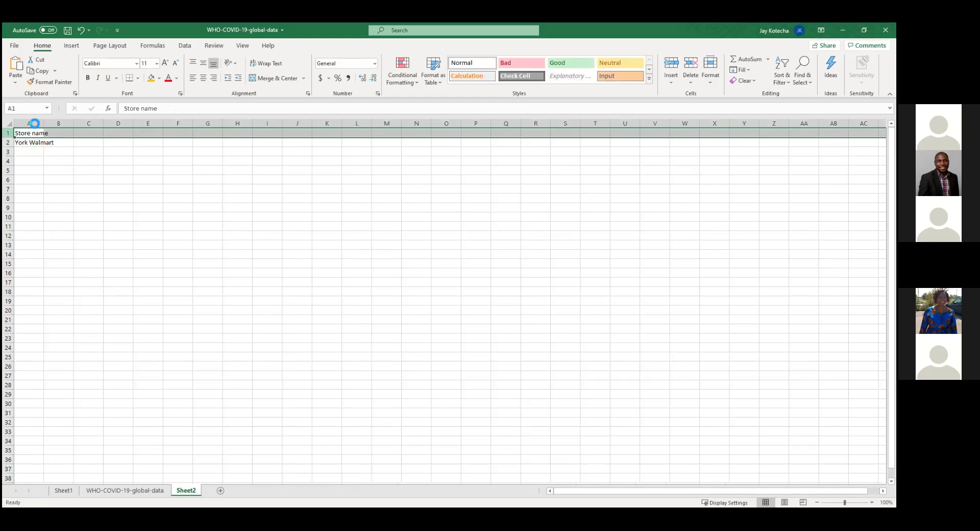
pyautogui.hotkey('ctrl', 'b')
pyautogui.doubleClick(47, 126)
# - Enter the heading "Product Name" in cell B1
pyautogui.click(73, 132)
pyautogui.write('Produ')
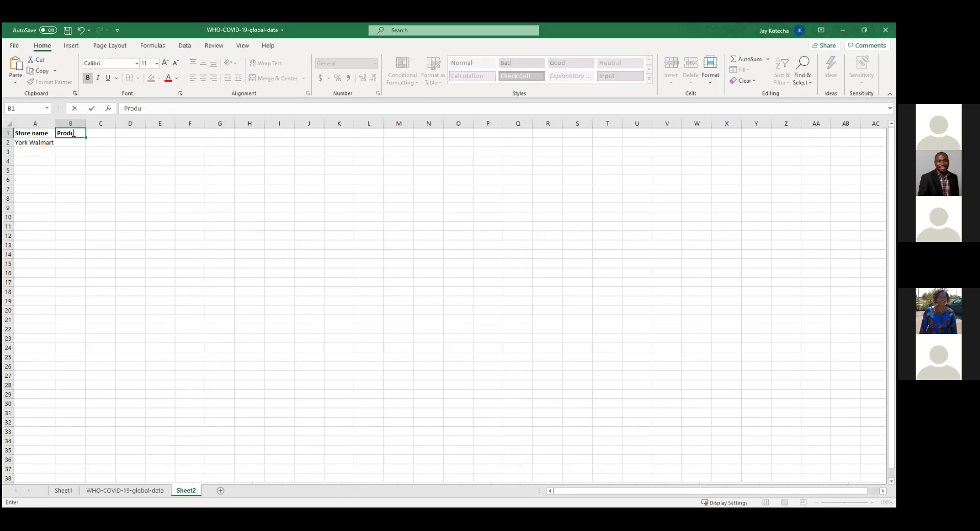
pyautogui.write('ct Name')
# - Enter the product "Cokiees" in cell B2 and fit column B's width to its contents
pyautogui.click(65, 143)
pyautogui.write('Or')
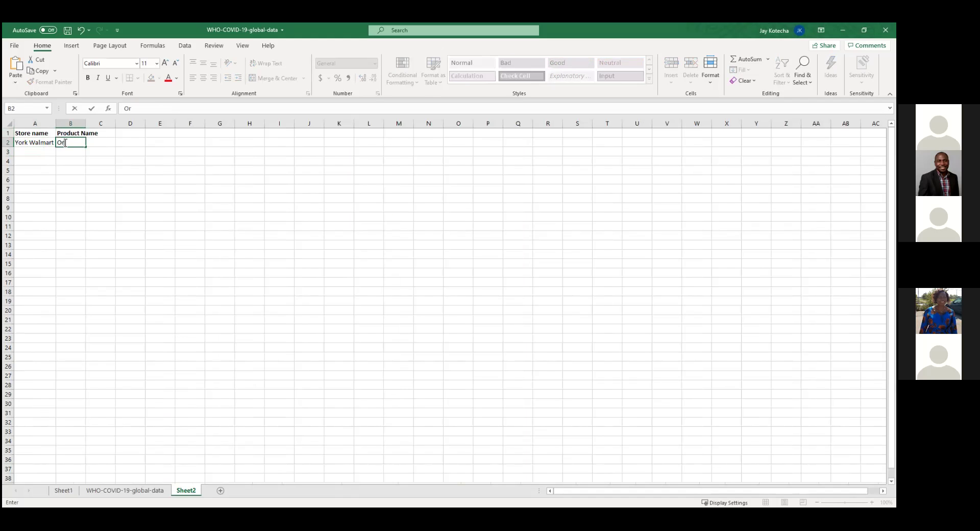
pyautogui.write('yo')
pyautogui.press('BackSpace')
pyautogui.press('BackSpace')
pyautogui.press('BackSpace')
pyautogui.press('BackSpace')
pyautogui.write('CF')
pyautogui.press('BackSpace')
pyautogui.write('ol')
pyautogui.write('ffees')
pyautogui.press('Return')
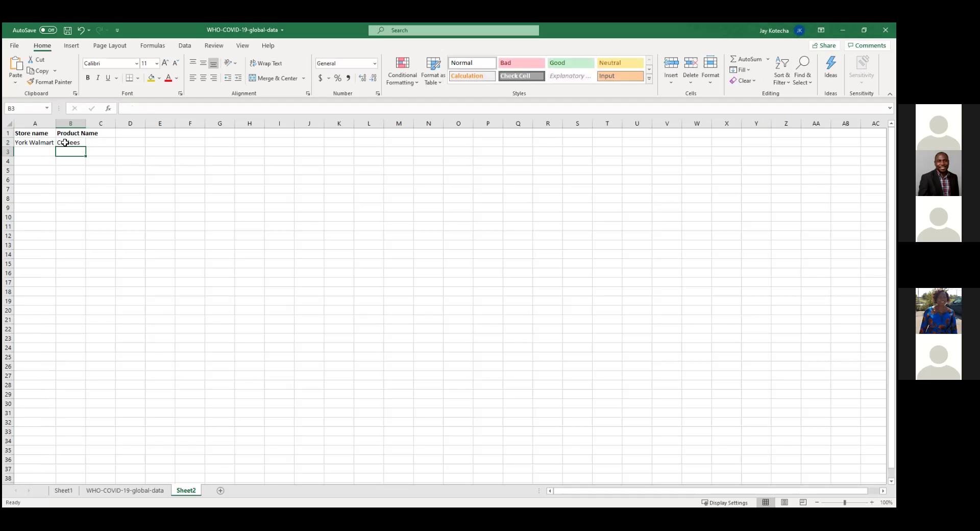
pyautogui.click(65, 143)
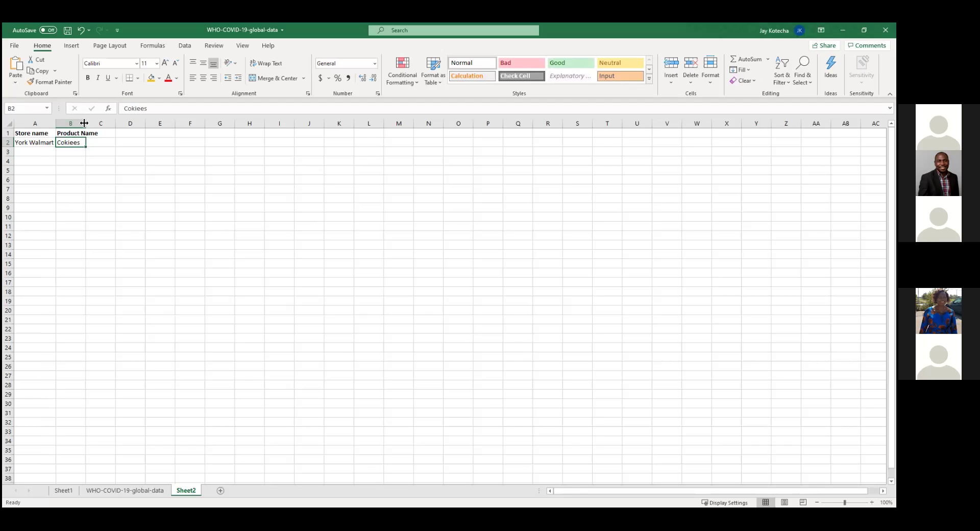
pyautogui.doubleClick(84, 123)
# - Add the heading "On Self" in cell C1 with the quantity 50 in C2
pyautogui.click(116, 133)
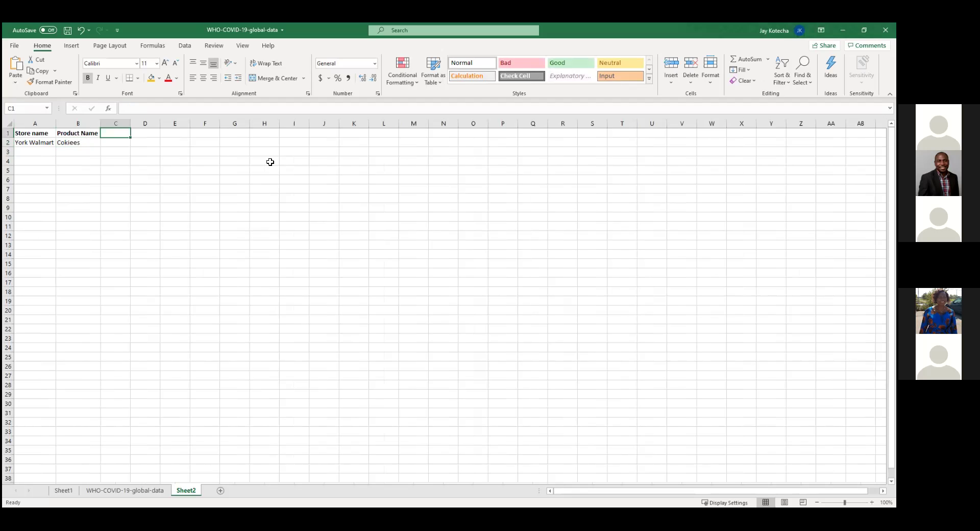
pyautogui.write('On Selfg')
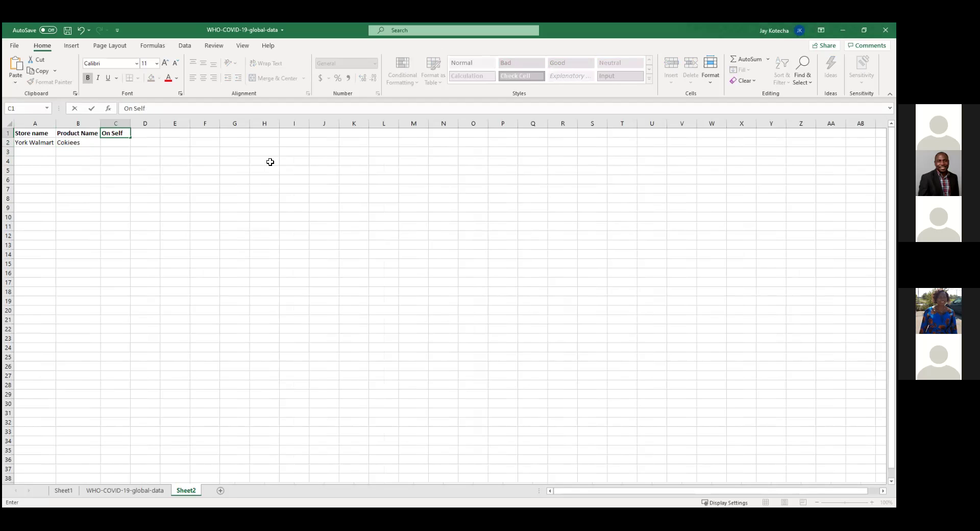
pyautogui.press('Return')
pyautogui.write('50')
pyautogui.press('Return')
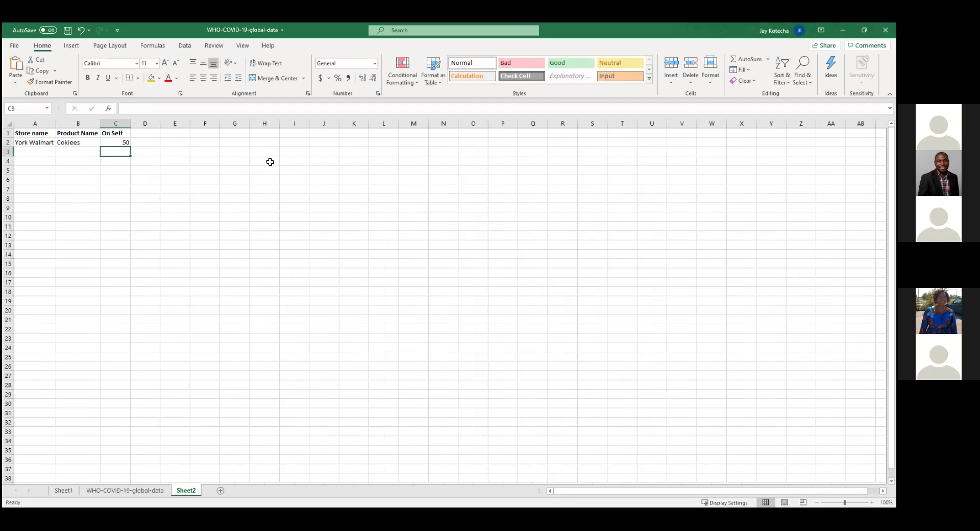
# - Add the heading "Backroom" in cell D1 with the quantity 100 in D2
pyautogui.press('Up')
pyautogui.press('Up')
pyautogui.press('Right')
pyautogui.write('Bavkroom')
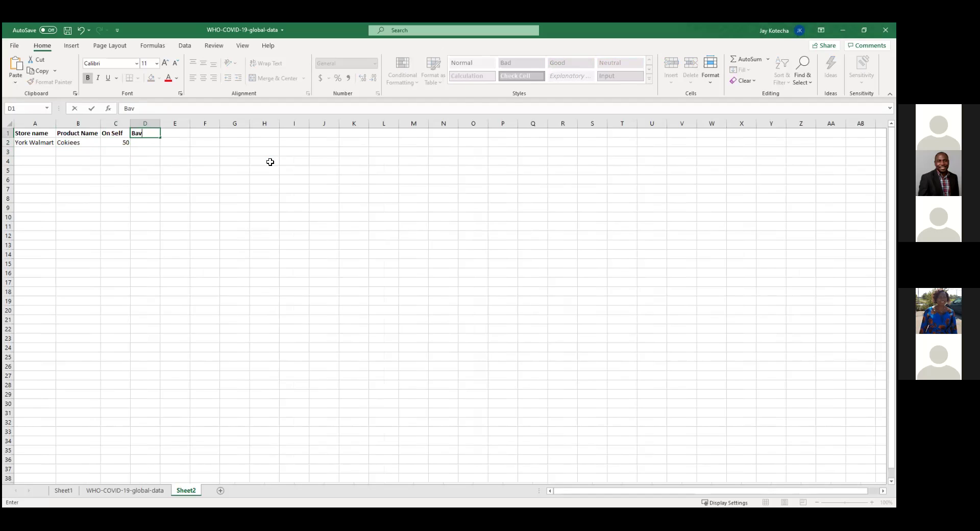
pyautogui.press('BackSpace')
pyautogui.press('BackSpace')
pyautogui.press('BackSpace')
pyautogui.press('BackSpace')
pyautogui.press('BackSpace')
pyautogui.press('BackSpace')
pyautogui.write('ckroom')
pyautogui.press('Return')
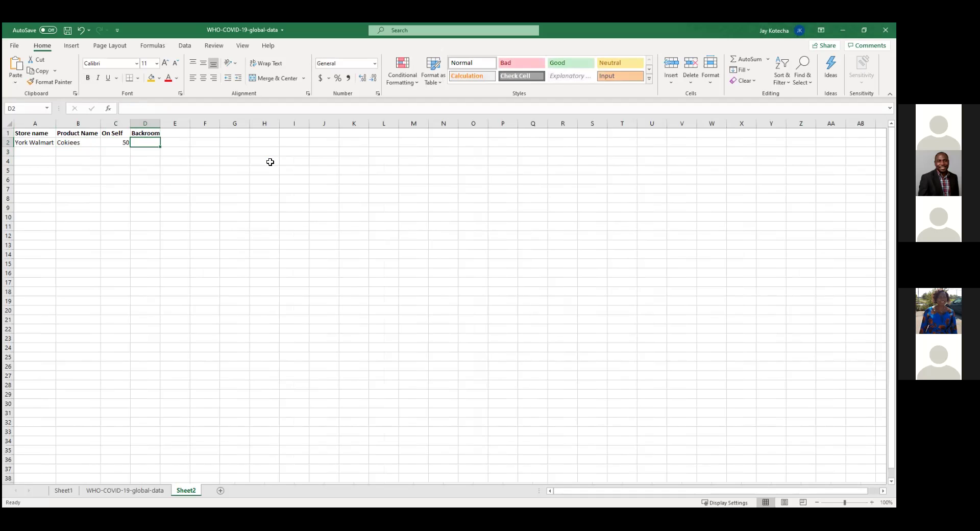
pyautogui.write('100')
pyautogui.press('Return')
# - Add the heading "In- transit" in cell E1 with the quantity 500 in E2
pyautogui.press('Up')
pyautogui.press('Up')
pyautogui.press('Right')
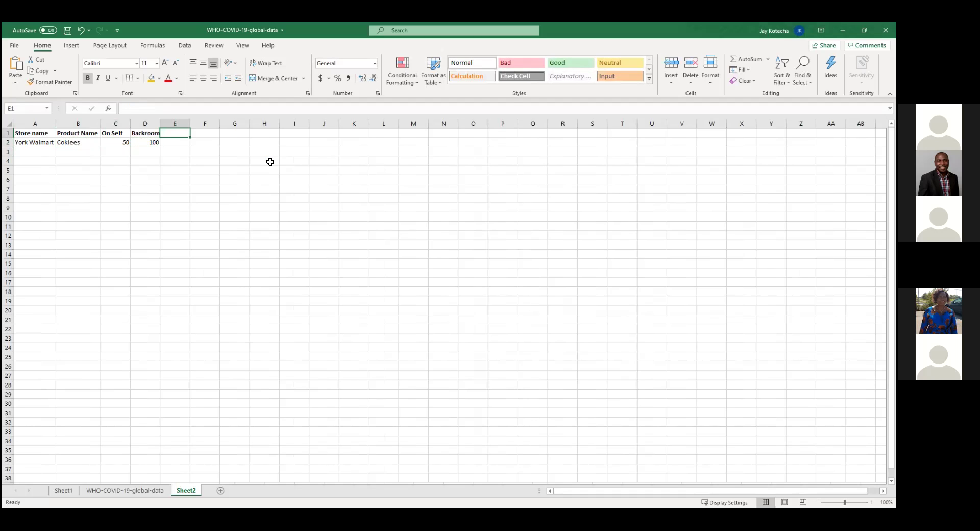
pyautogui.write('In- transit')
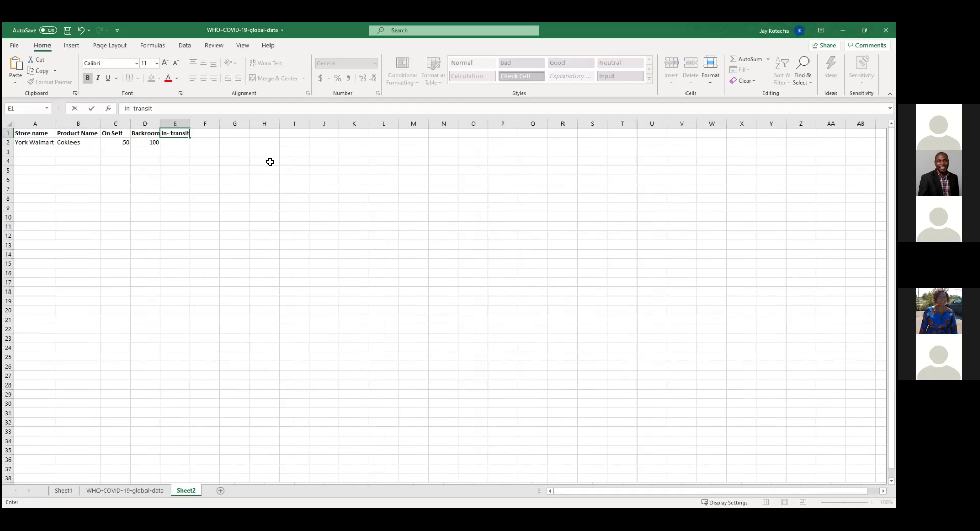
pyautogui.hotkey('ctrl', 'Return')
pyautogui.press('Return')
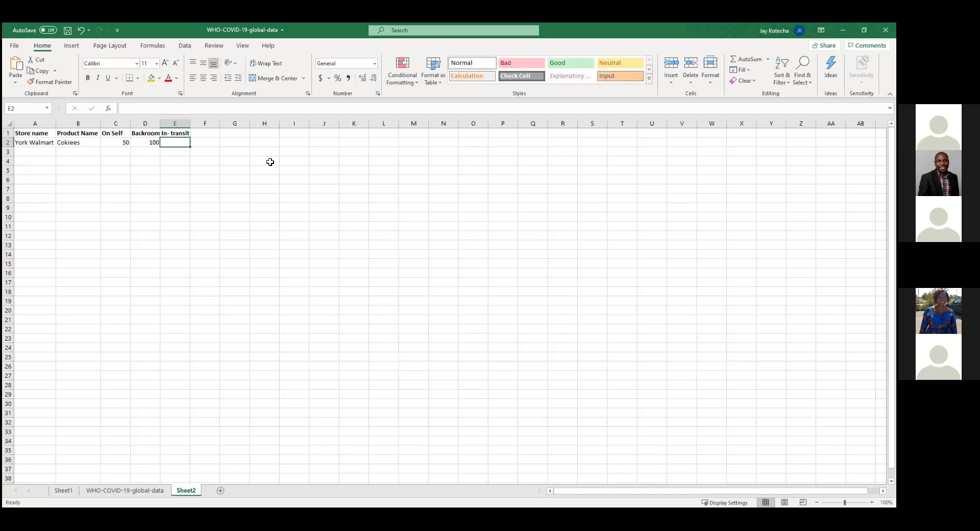
pyautogui.write('500')
pyautogui.press('Return')
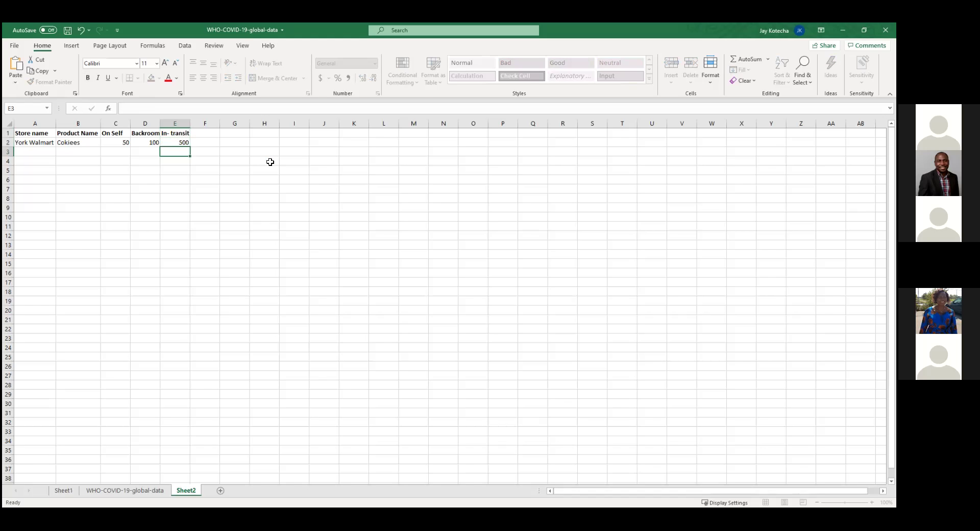
# - Enter the heading "Safety Stock" in cell F1 and fit column F's width to it
pyautogui.press('Up')
pyautogui.press('Up')
pyautogui.press('Right')
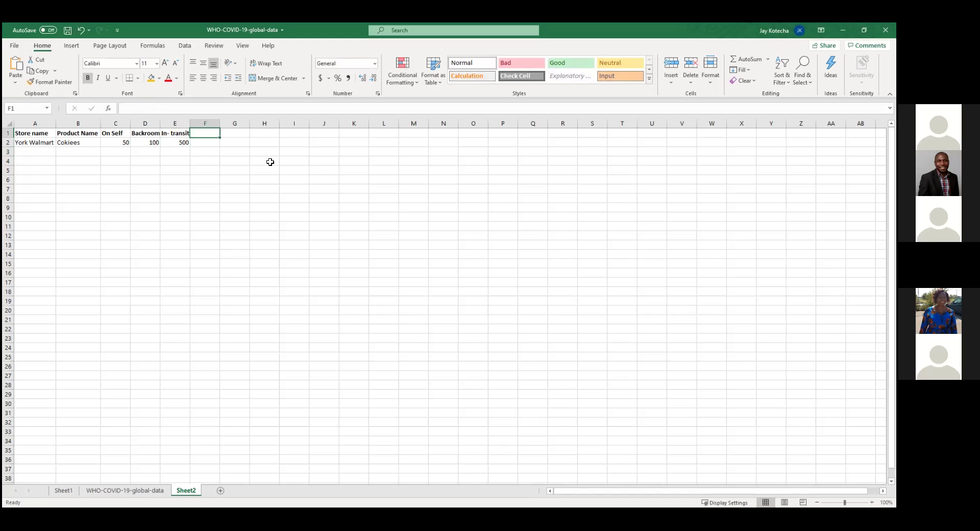
pyautogui.write('Safety Stock')
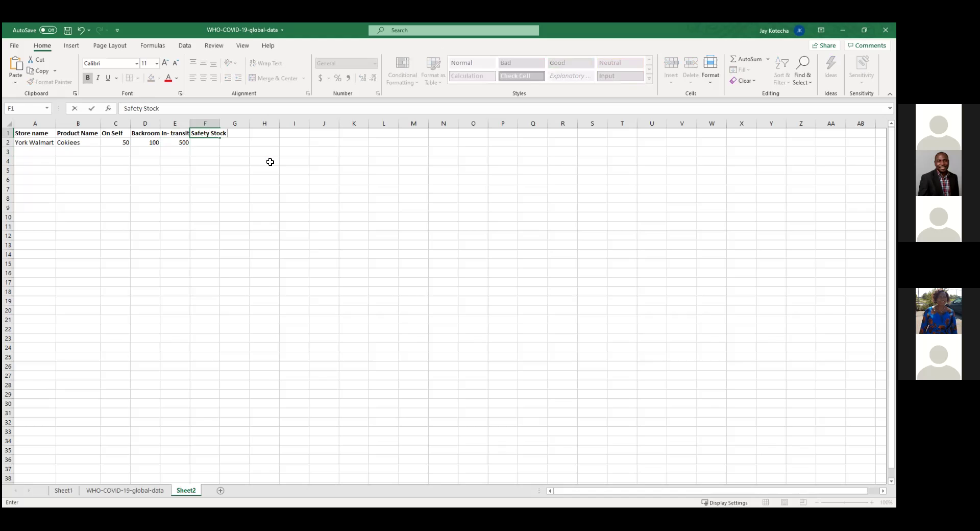
pyautogui.click(124, 145)
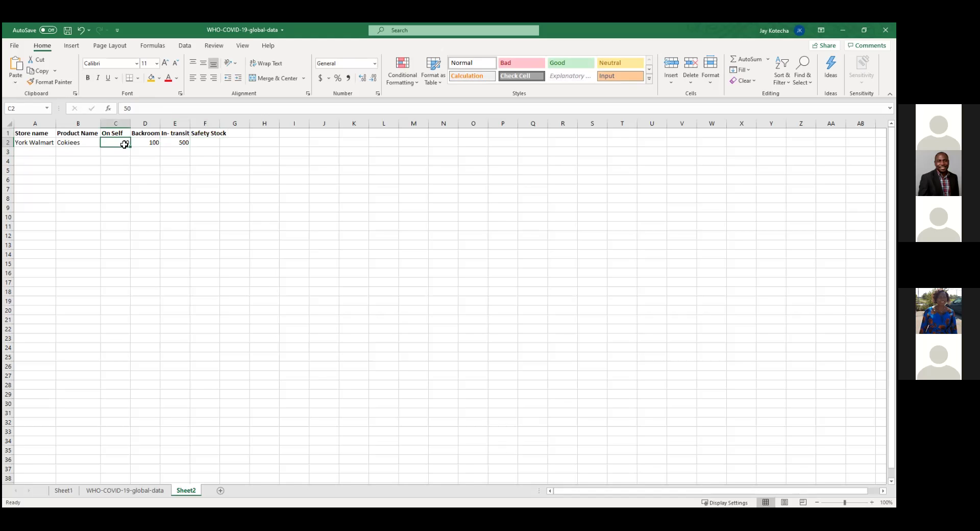
pyautogui.doubleClick(220, 123)
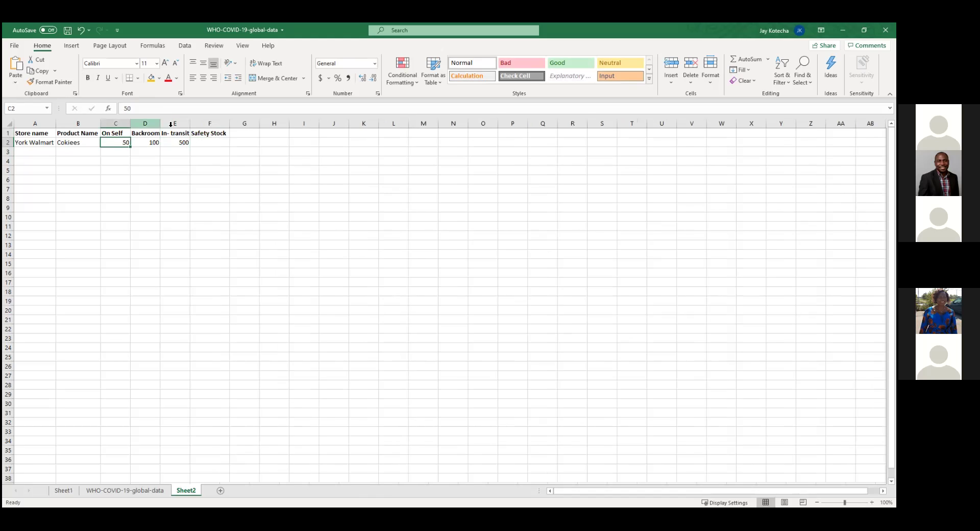
# - Set the Safety Stock quantity in cell F2 to 10
pyautogui.click(213, 142)
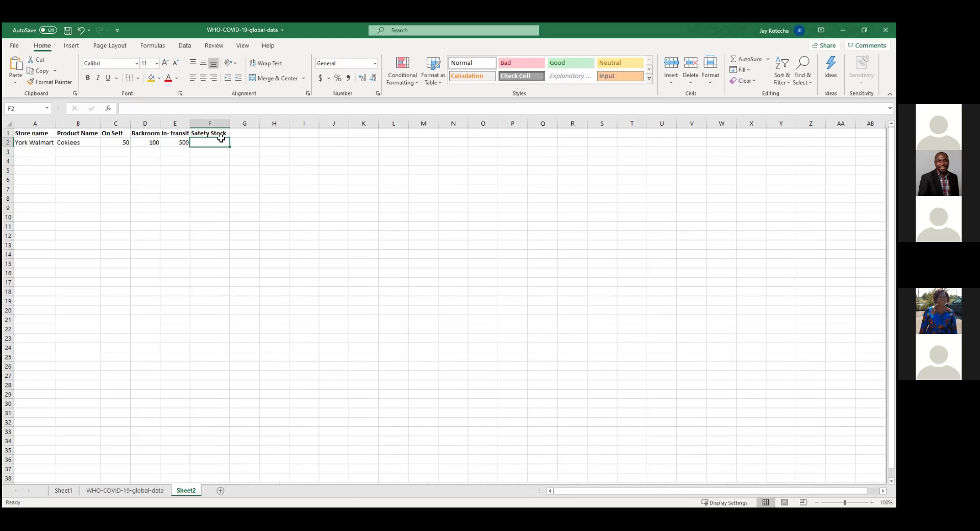
pyautogui.write('10')
pyautogui.press('Return')
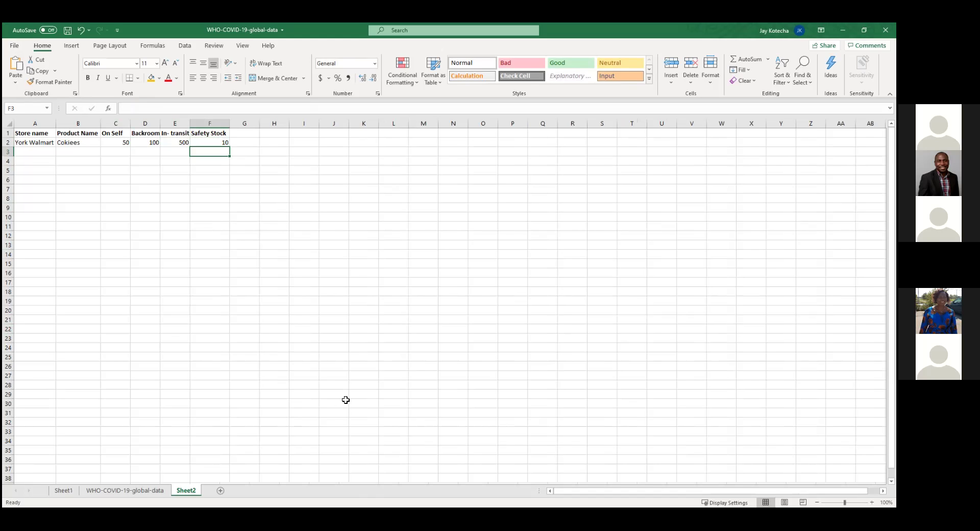
# - Run a spelling check on the sheet and correct the product name in B2 to "Cookies"
pyautogui.press('F7')
pyautogui.click(432, 296)
pyautogui.click(530, 223)
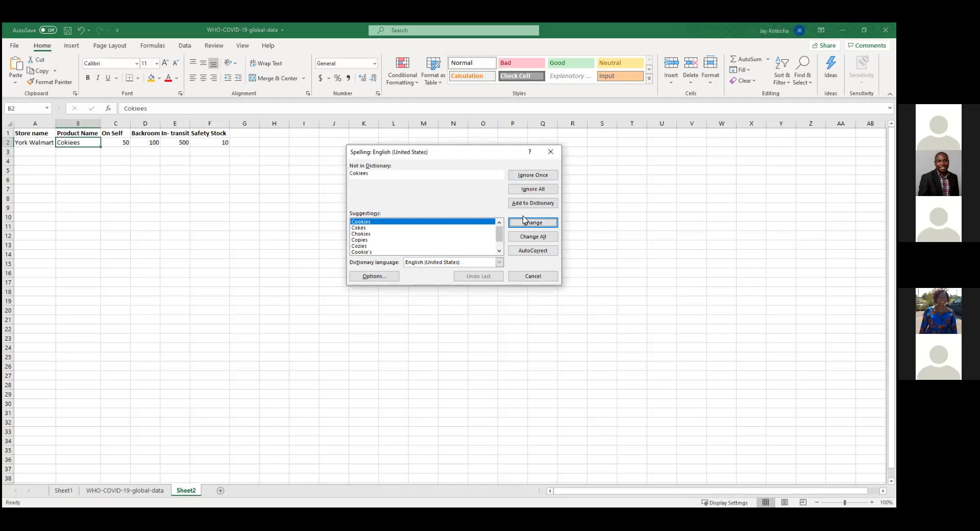
pyautogui.click(452, 295)
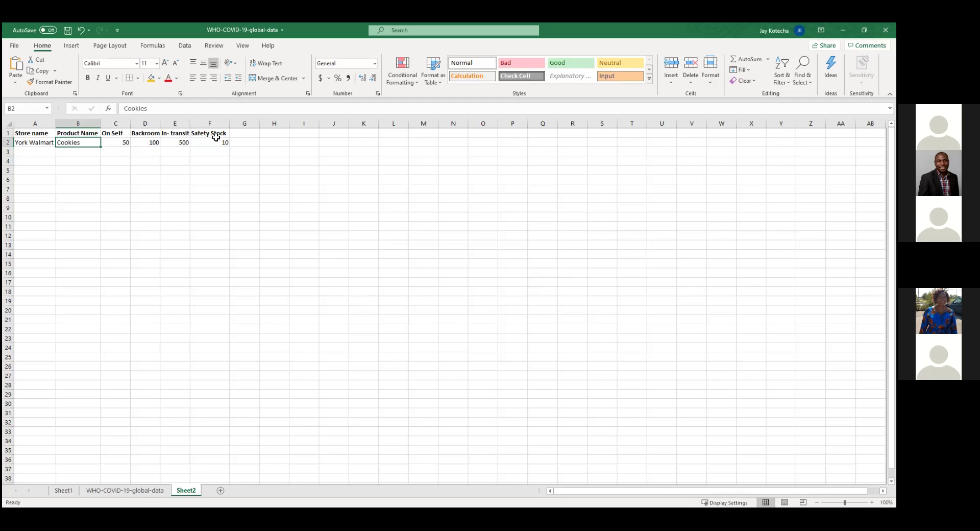
# - Enter the heading "Check SS Levels" in cell G1 and fit column G's width to it
pyautogui.click(253, 134)
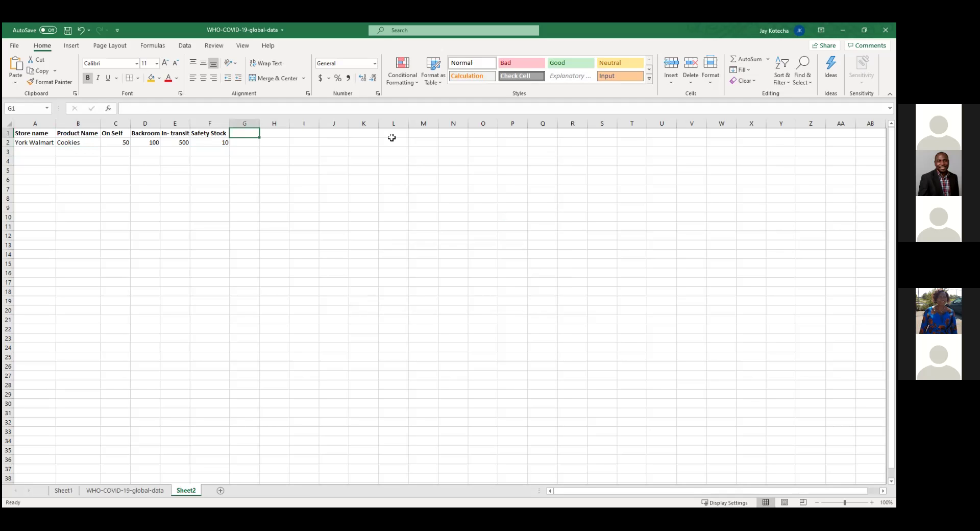
pyautogui.write('Check')
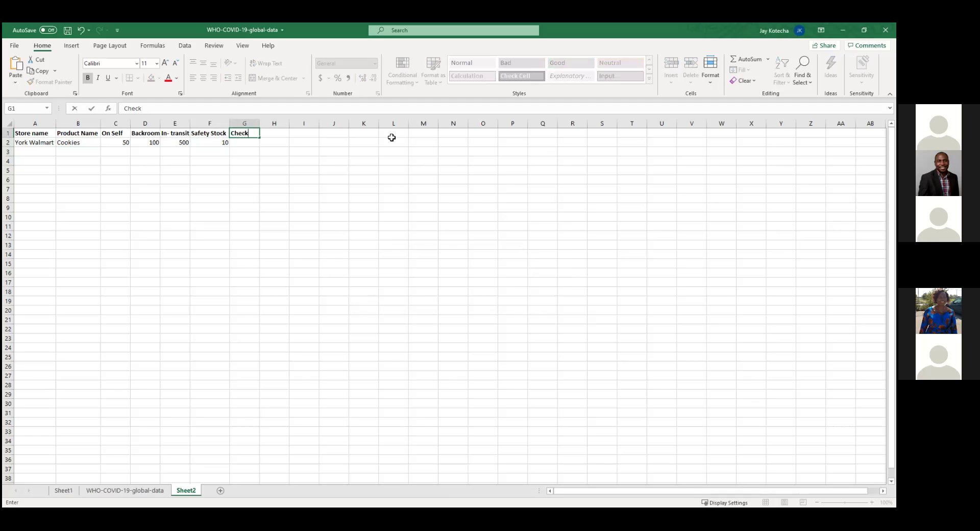
pyautogui.write(' SS Levels')
pyautogui.press('Return')
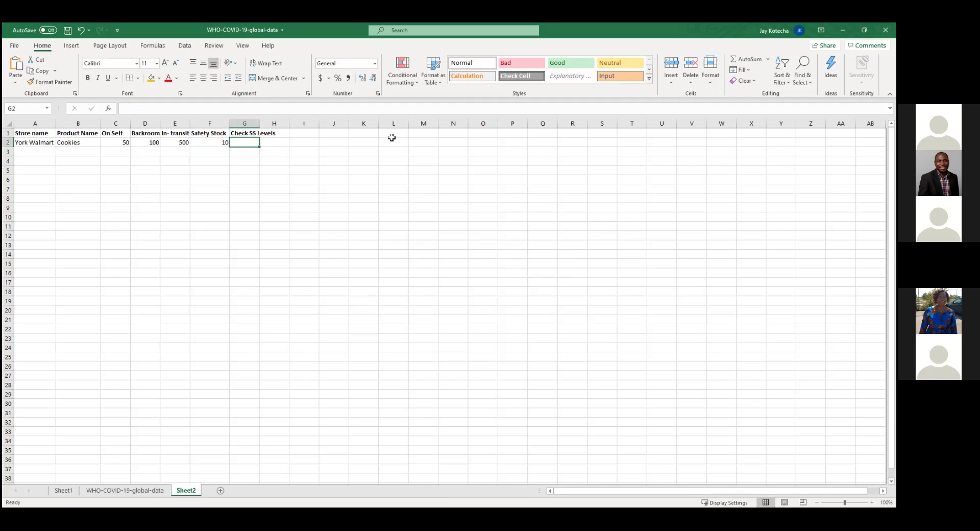
pyautogui.doubleClick(260, 123)
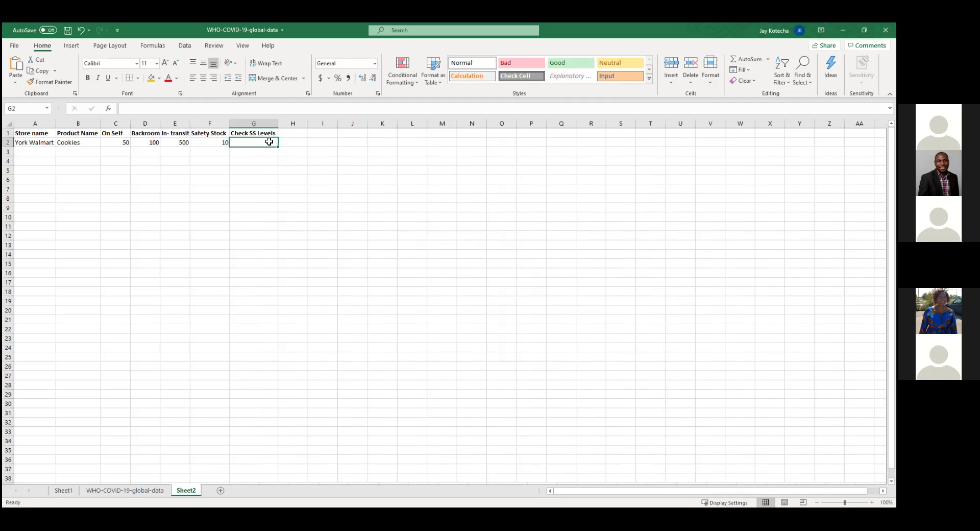
# - Start an IF formula in cell G2 with the logical test C2>F2, comparing On Self stock with Safety Stock
pyautogui.click(257, 106)
pyautogui.write('=')
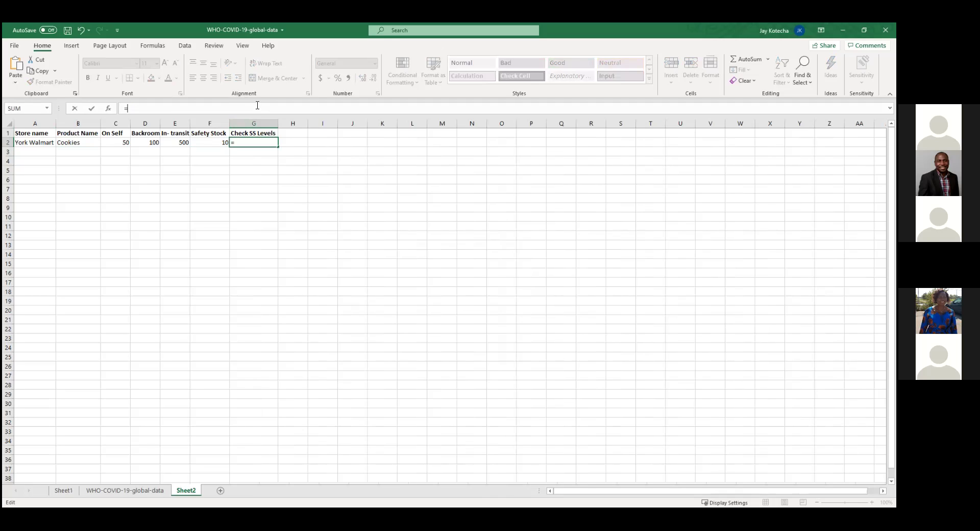
pyautogui.write('if')
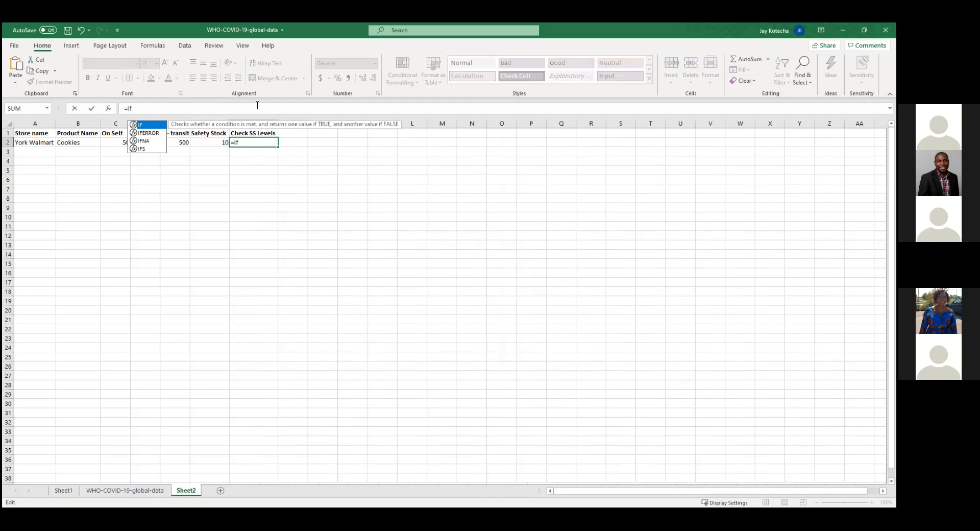
pyautogui.doubleClick(150, 125)
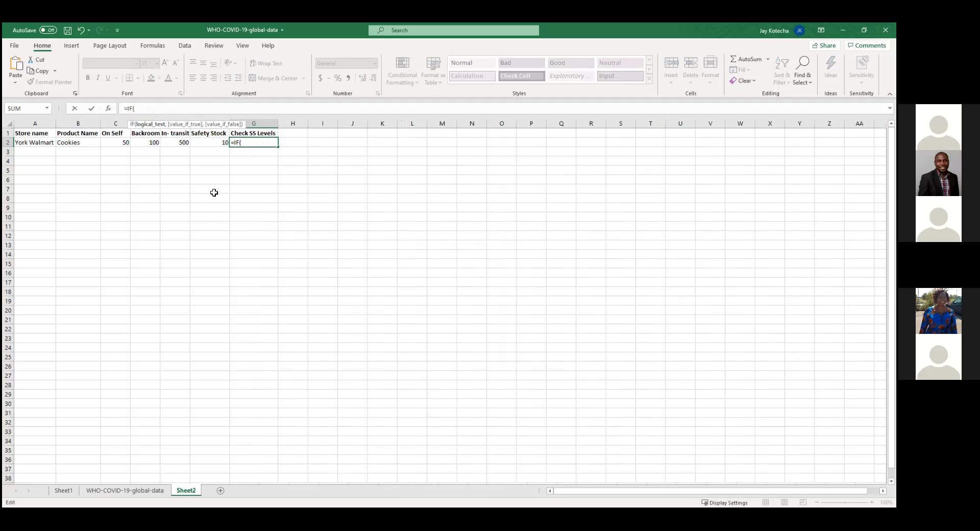
pyautogui.click(109, 143)
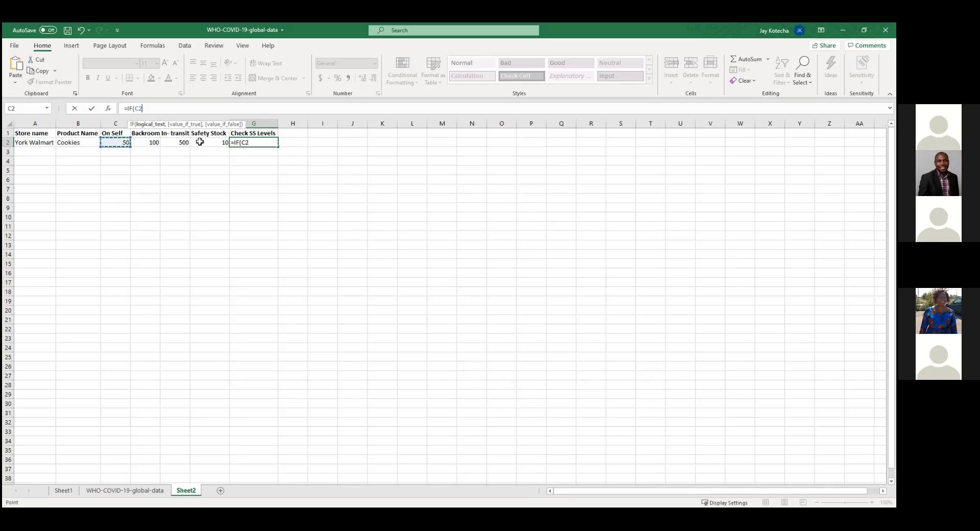
pyautogui.write('>')
pyautogui.click(218, 142)
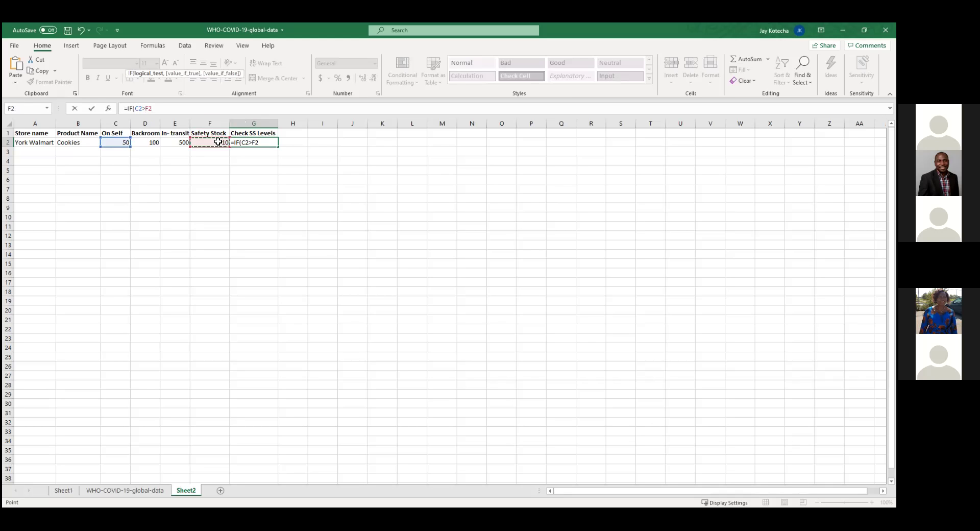
pyautogui.write(',')
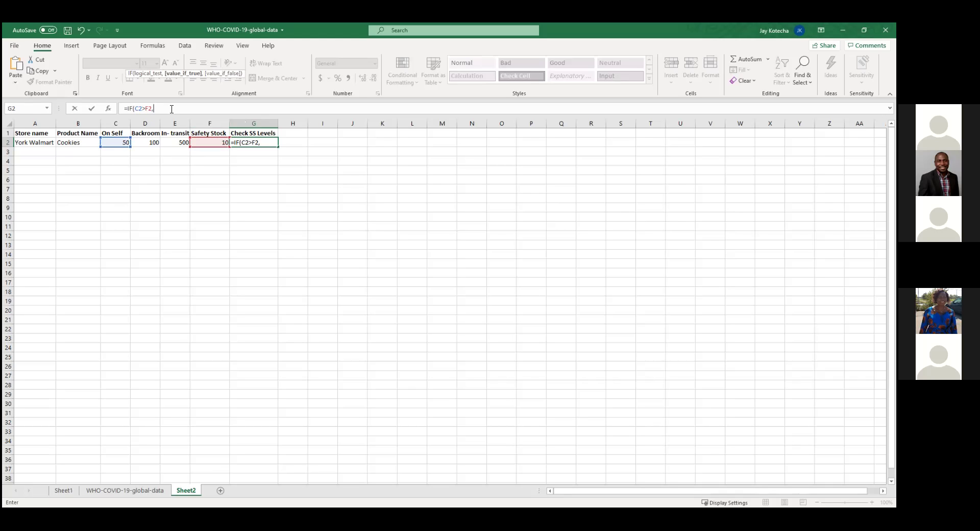
# - Complete the G2 formula with "Do not bring more" for true and "Need more of this product from Backroom" for false
pyautogui.write('"Do nor')
pyautogui.write(' bring more","NEe')
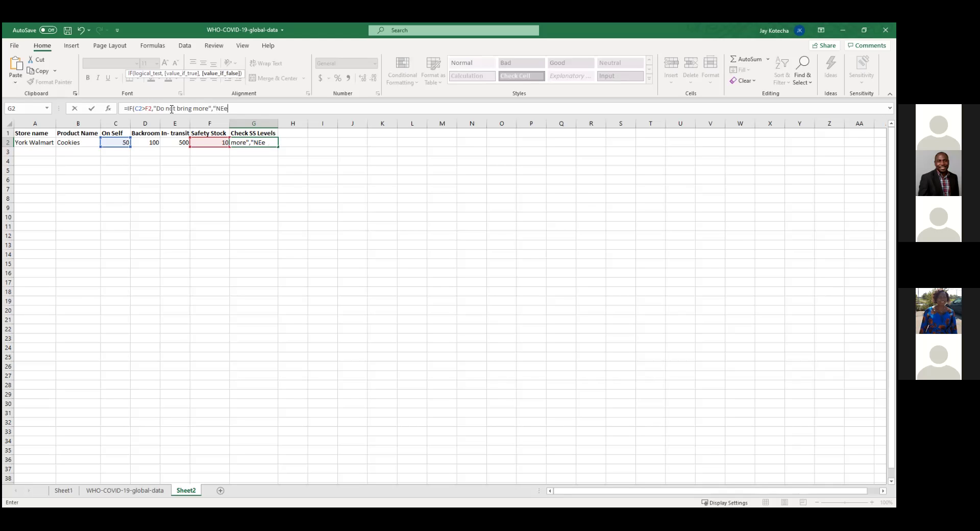
pyautogui.write('d more of this product from Backroom')
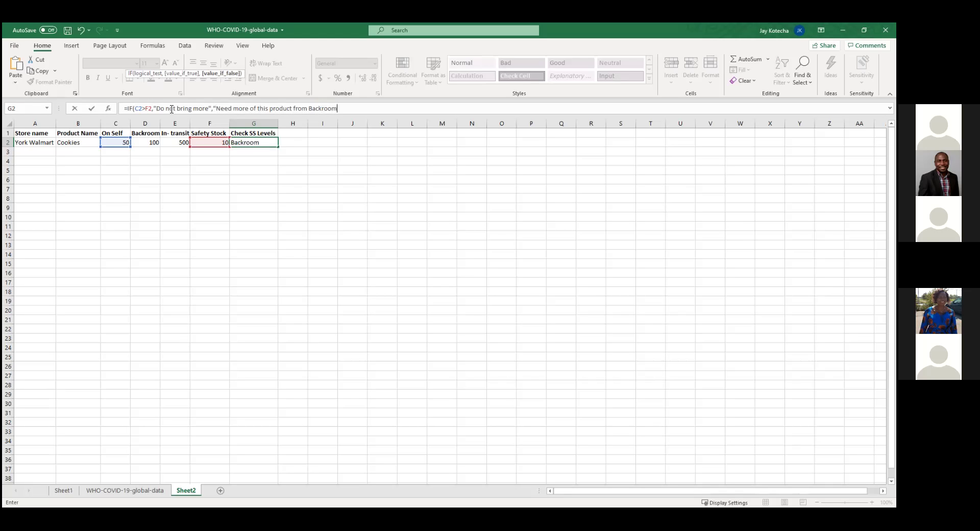
pyautogui.write('")')
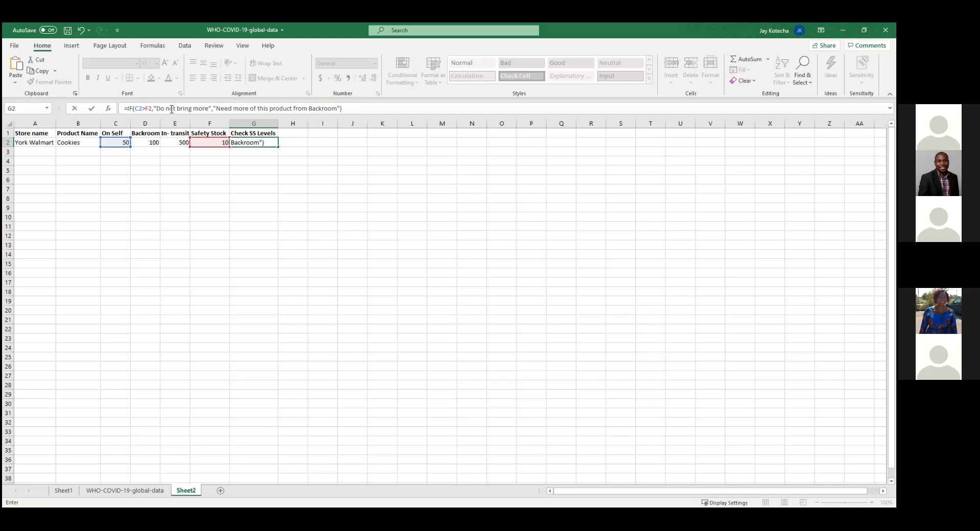
pyautogui.press('Return')
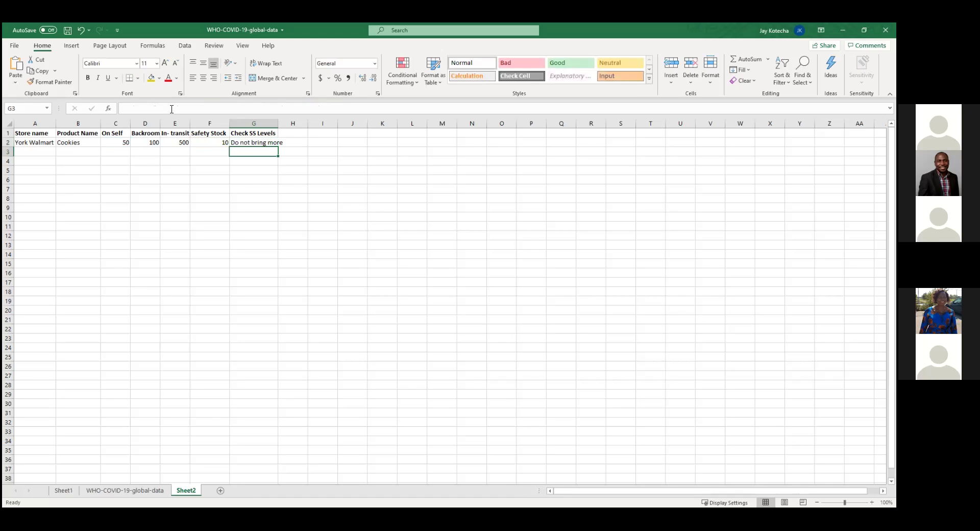
# - Fit column G's width to its contents and give cell G2 an orange fill
pyautogui.doubleClick(276, 123)
pyautogui.click(242, 142)
pyautogui.click(162, 78)
pyautogui.click(300, 198)
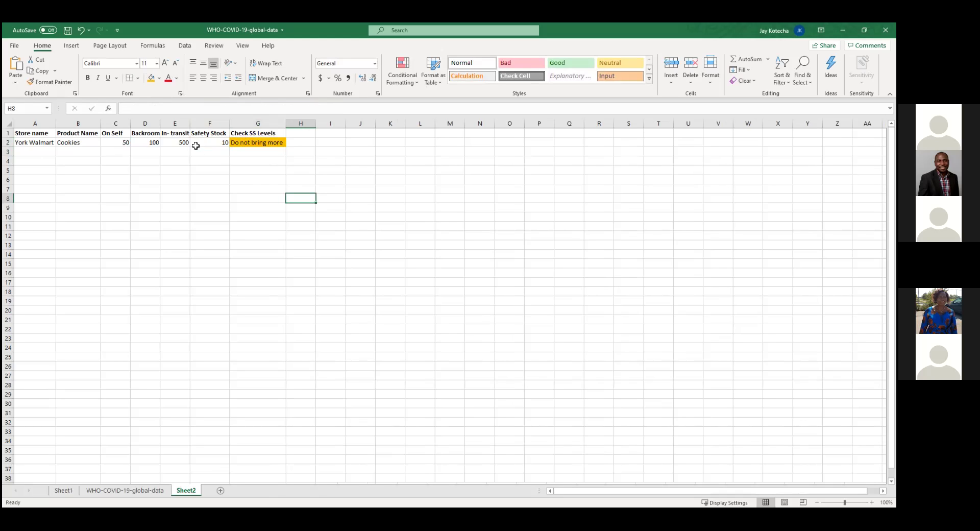
# - Centre the contents of columns C to F horizontally
pyautogui.click(116, 123)
pyautogui.hotkey('shift', 'Right')
pyautogui.hotkey('shift', 'Right')
pyautogui.hotkey('shift', 'Right')
pyautogui.click(203, 77)
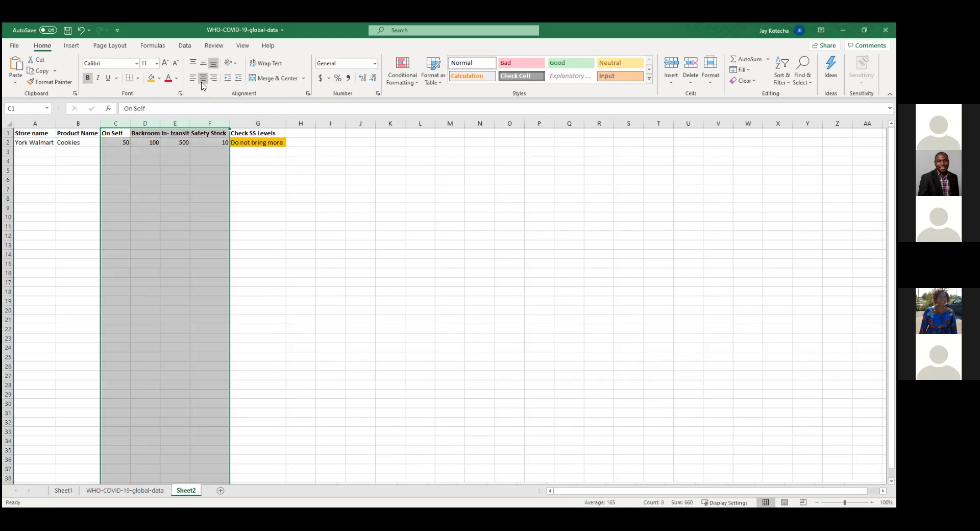
pyautogui.click(220, 147)
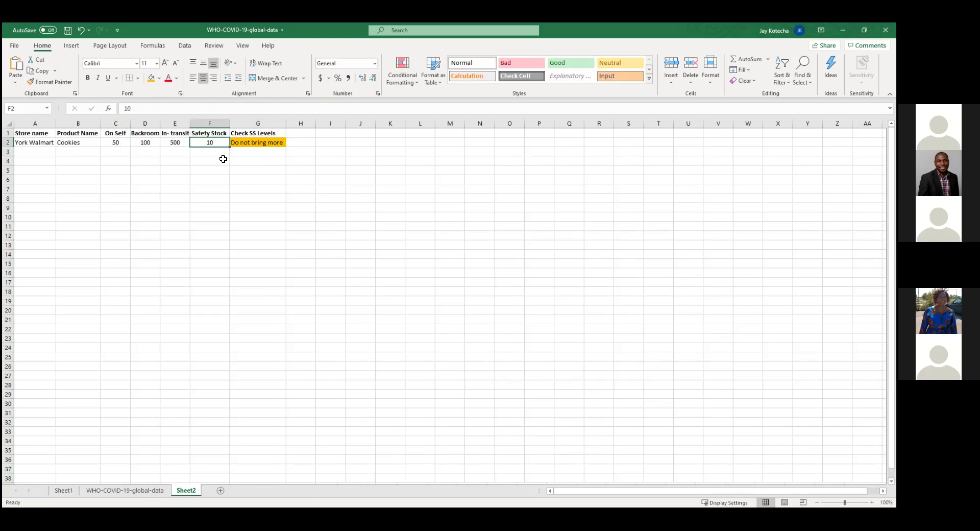
# - Enter =50-45 as the On Self quantity in C2 and widen column G to fit the full text in G2
pyautogui.click(122, 141)
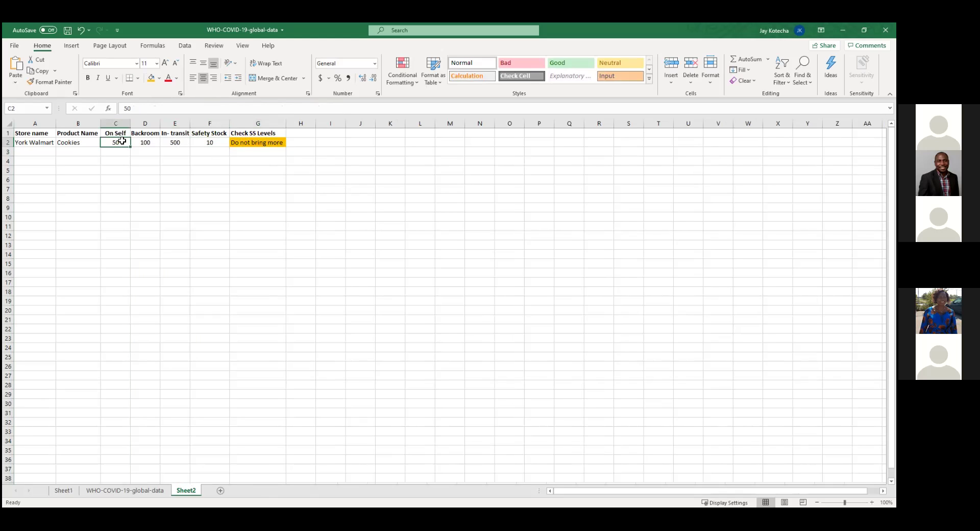
pyautogui.click(273, 142)
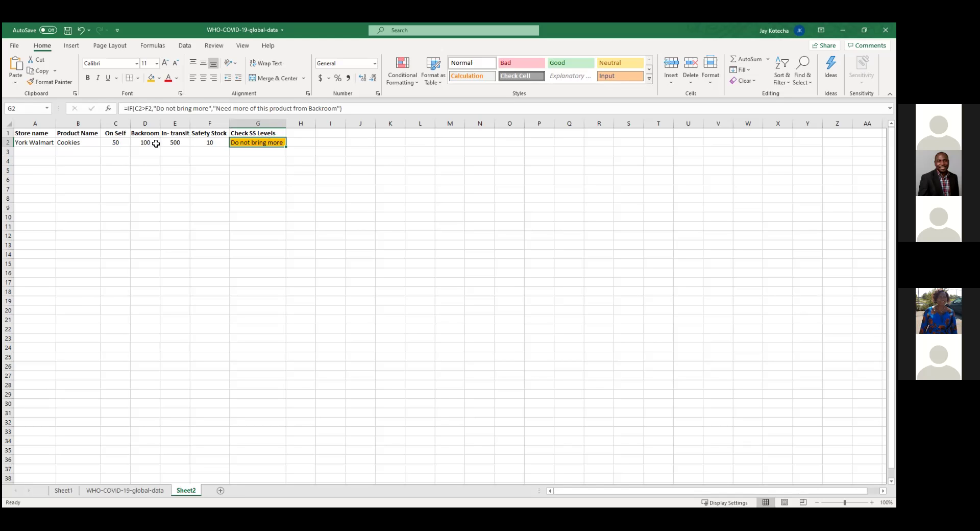
pyautogui.click(212, 144)
pyautogui.click(114, 144)
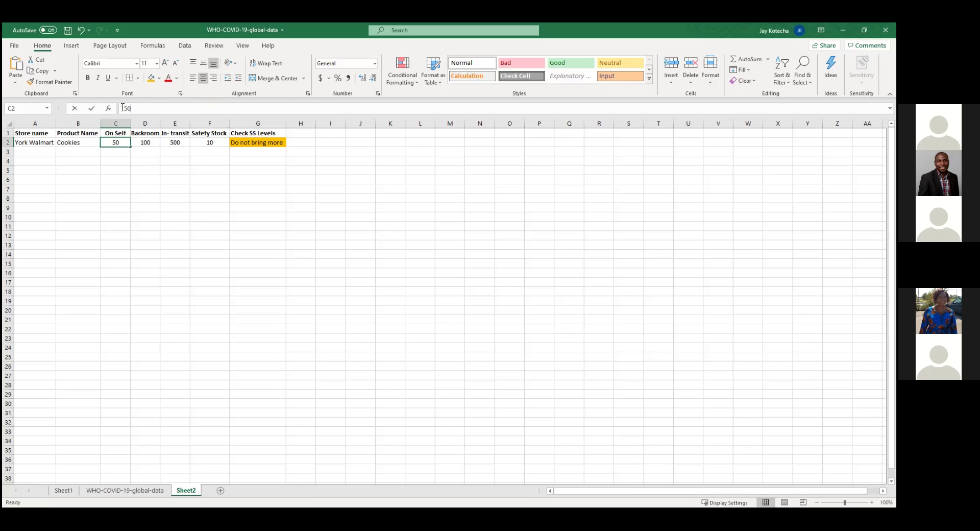
pyautogui.doubleClick(117, 144)
pyautogui.write('=50')
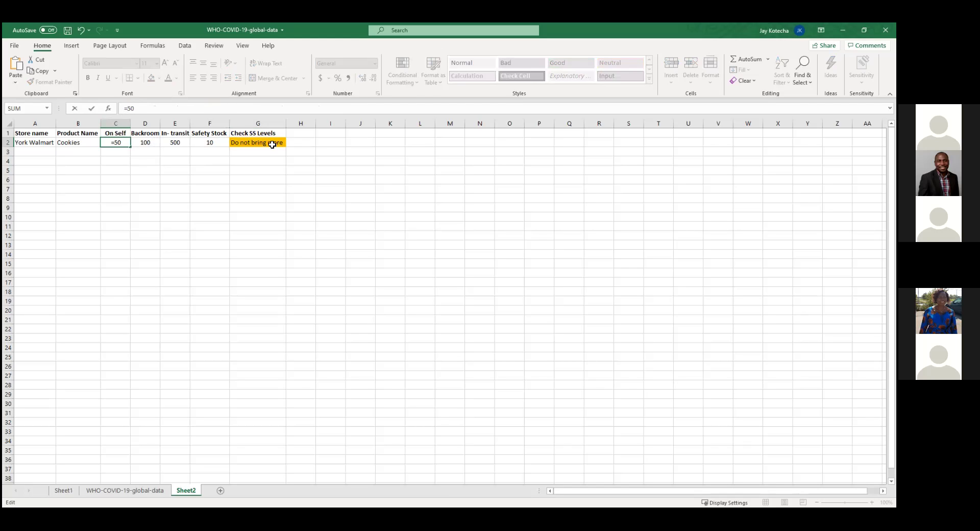
pyautogui.write('-')
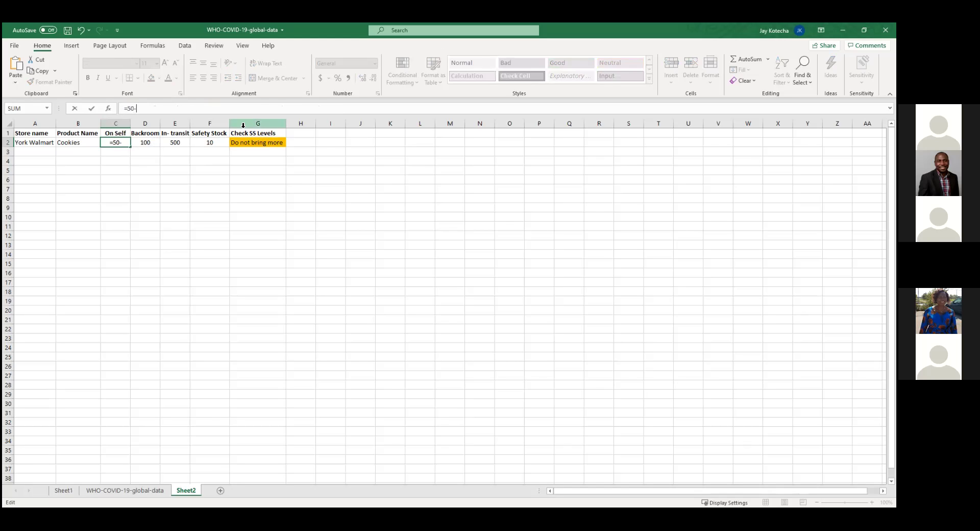
pyautogui.write('45')
pyautogui.press('Return')
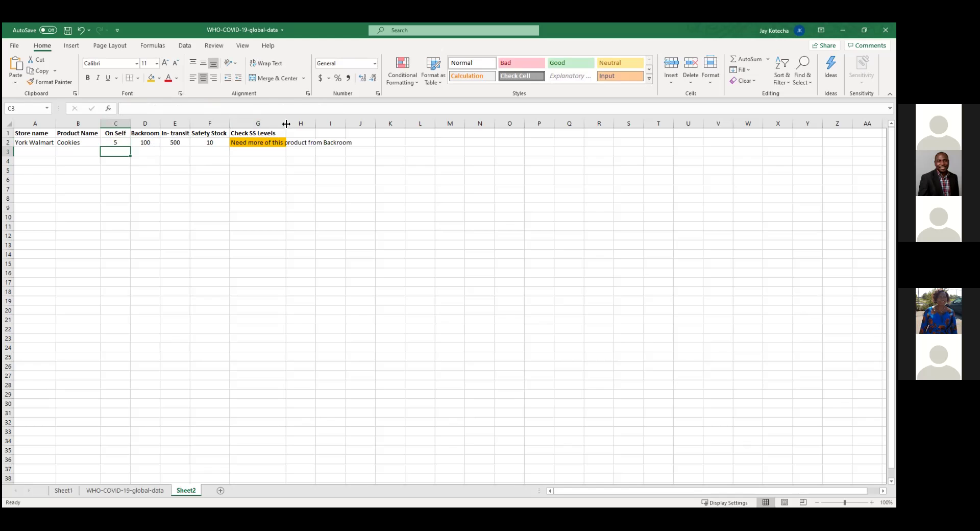
pyautogui.moveTo(286, 124); pyautogui.dragTo(359, 128)
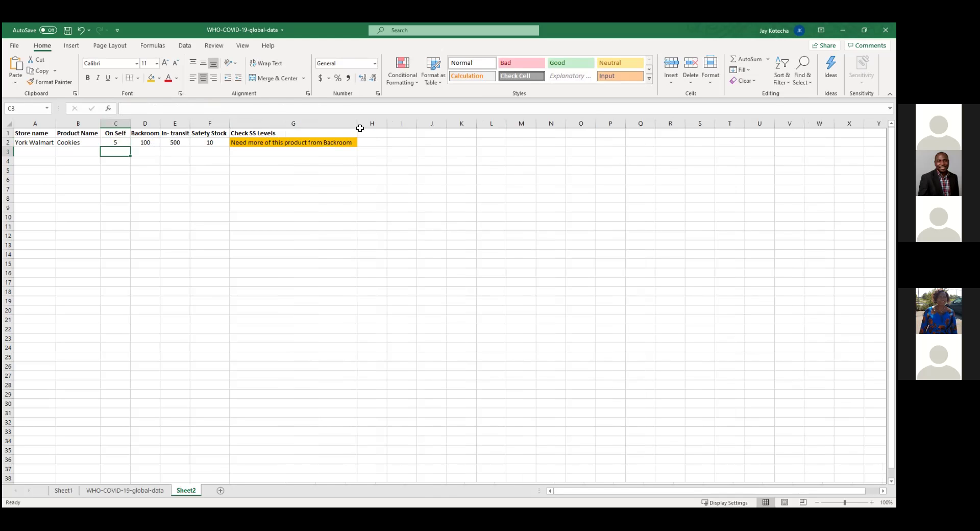
pyautogui.click(249, 143)
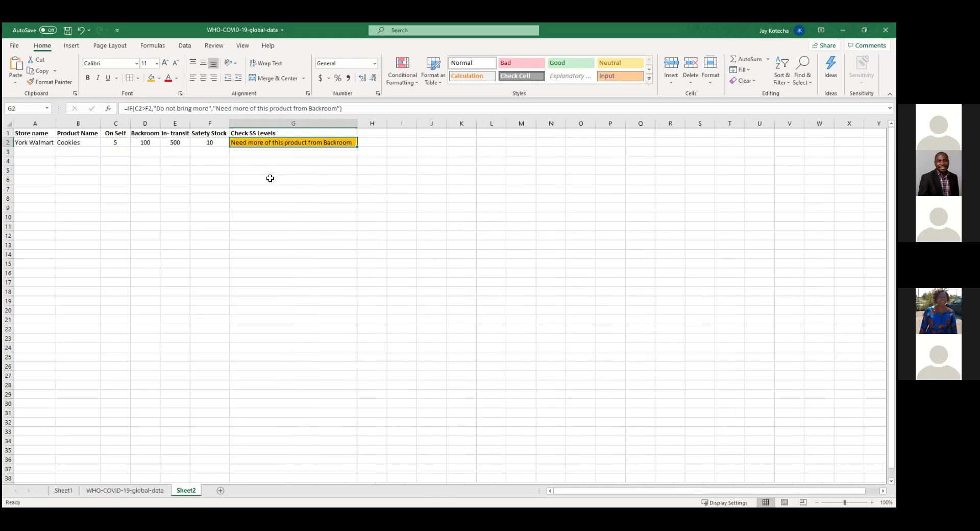
# - Fill the store name York Walmart from A2 down column A to row 339
pyautogui.click(29, 141)
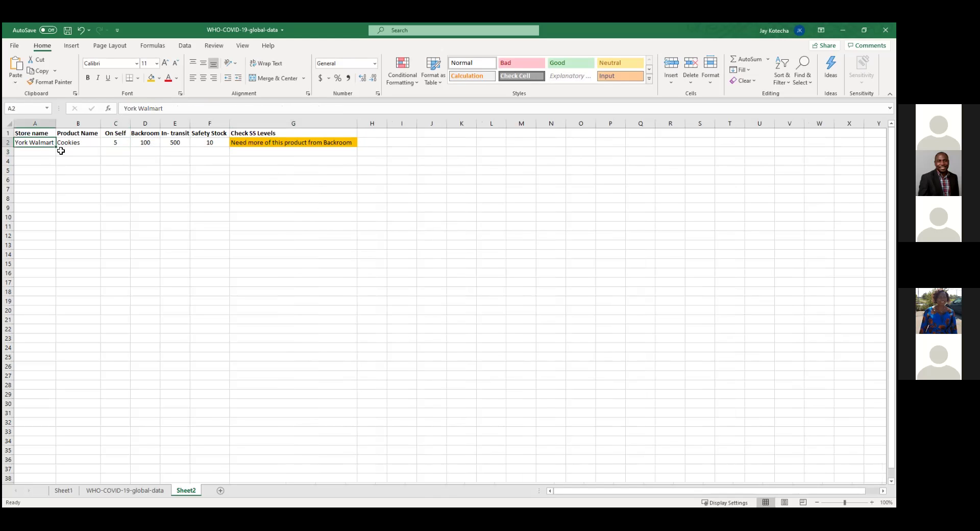
pyautogui.moveTo(55, 147); pyautogui.dragTo(96, 333)
pyautogui.scroll(20, 96, 329)
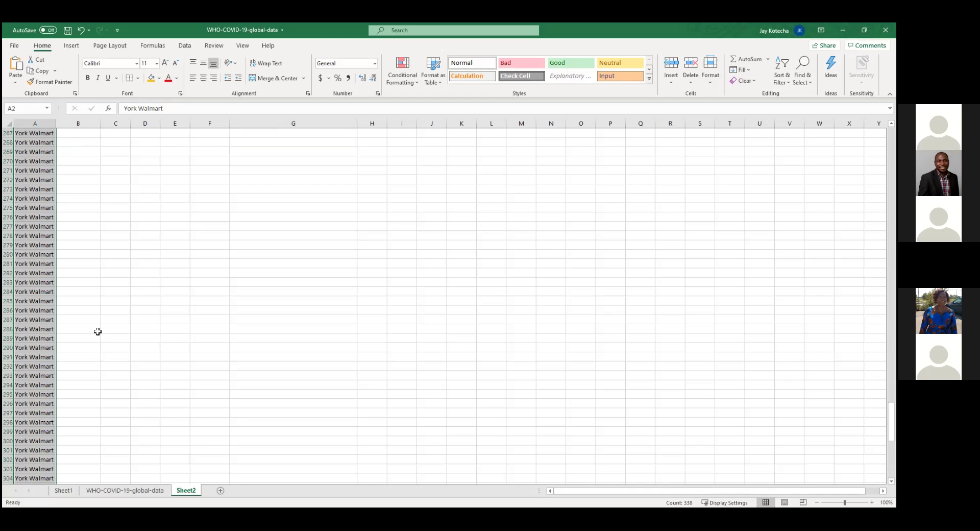
pyautogui.scroll(20, 96, 322)
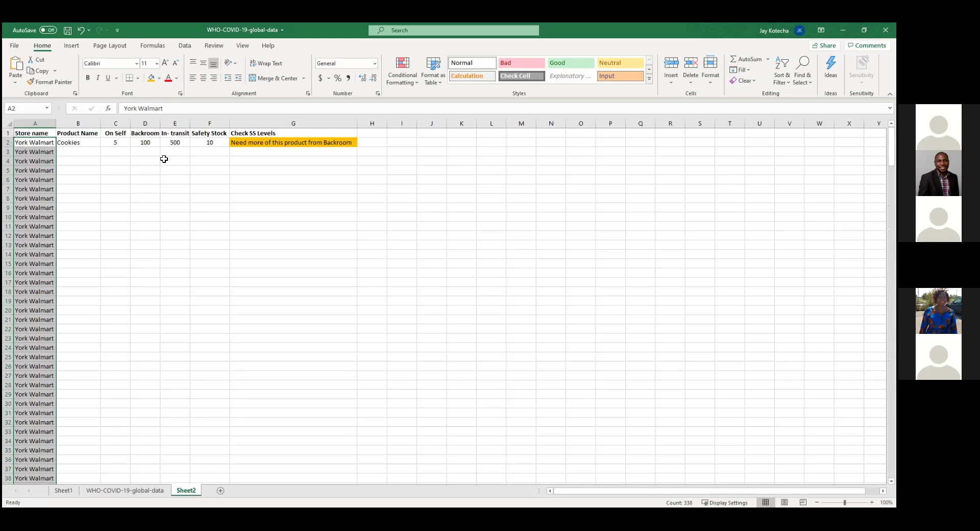
# - Enter On Self quantities of 5, 10, 200, 3200 and 586 in C3 through C7
pyautogui.click(115, 151)
pyautogui.write('5')
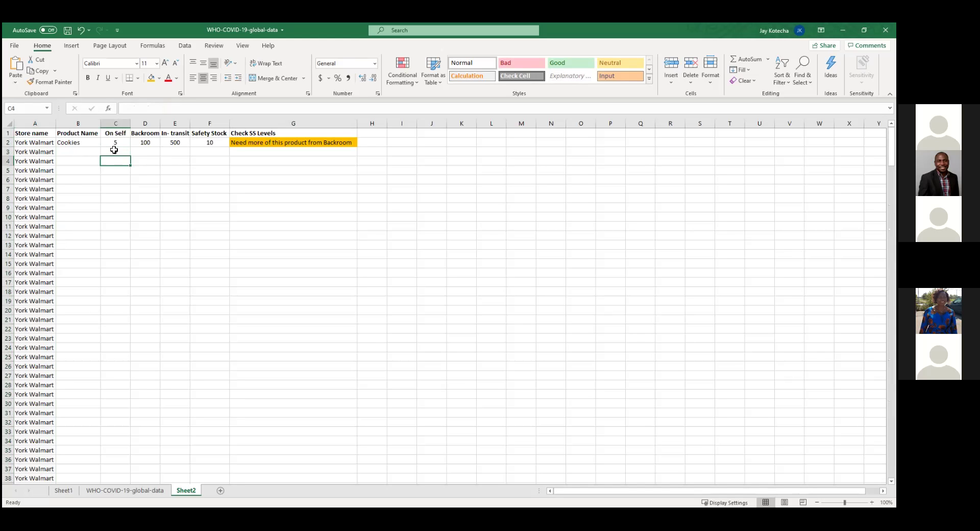
pyautogui.press('Return')
pyautogui.write('10')
pyautogui.press('Return')
pyautogui.write('200')
pyautogui.press('Return')
pyautogui.write('3200')
pyautogui.press('Return')
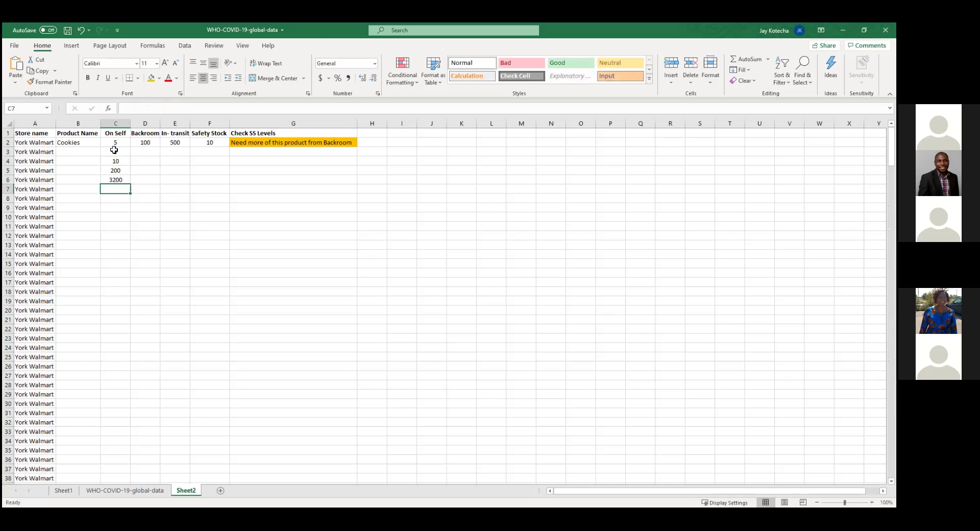
pyautogui.write('586')
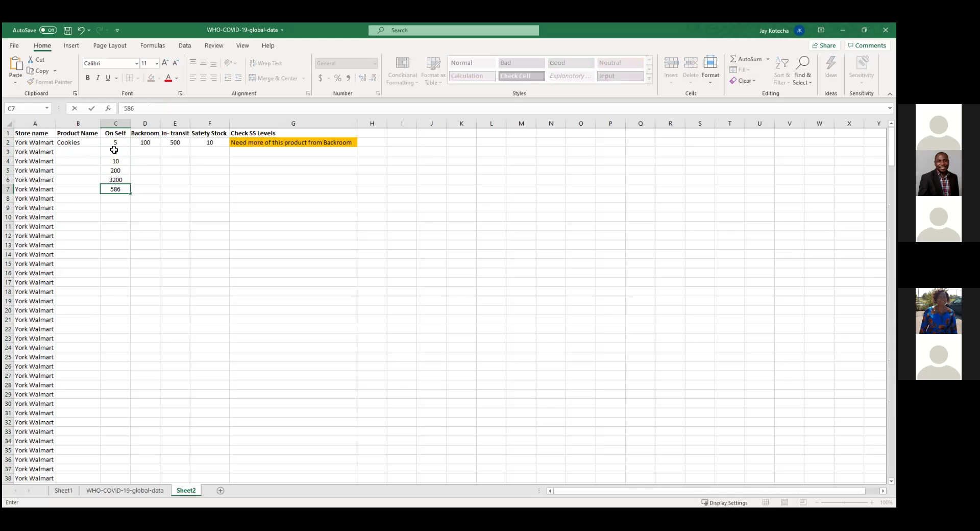
# - Enter Backroom quantities of 0, 50, 100, 200 and 5000 in D3 through D7
pyautogui.click(141, 152)
pyautogui.write('0')
pyautogui.press('Return')
pyautogui.write('50')
pyautogui.press('Return')
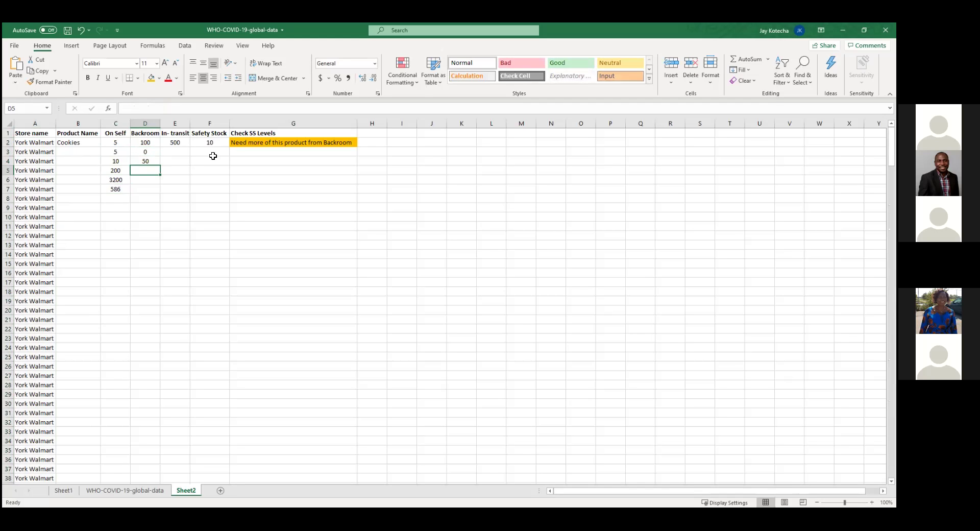
pyautogui.write('100')
pyautogui.press('Return')
pyautogui.write('200')
pyautogui.press('Return')
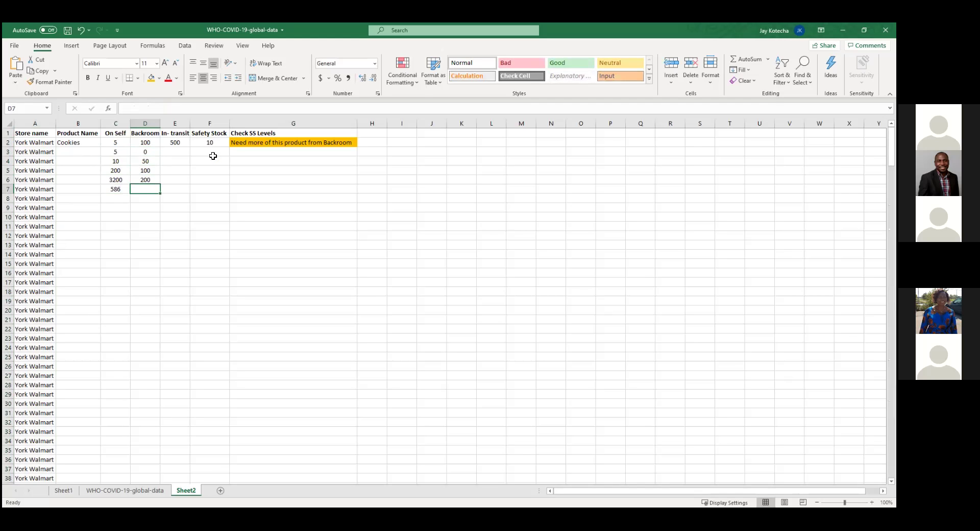
pyautogui.write('5000')
pyautogui.press('Return')
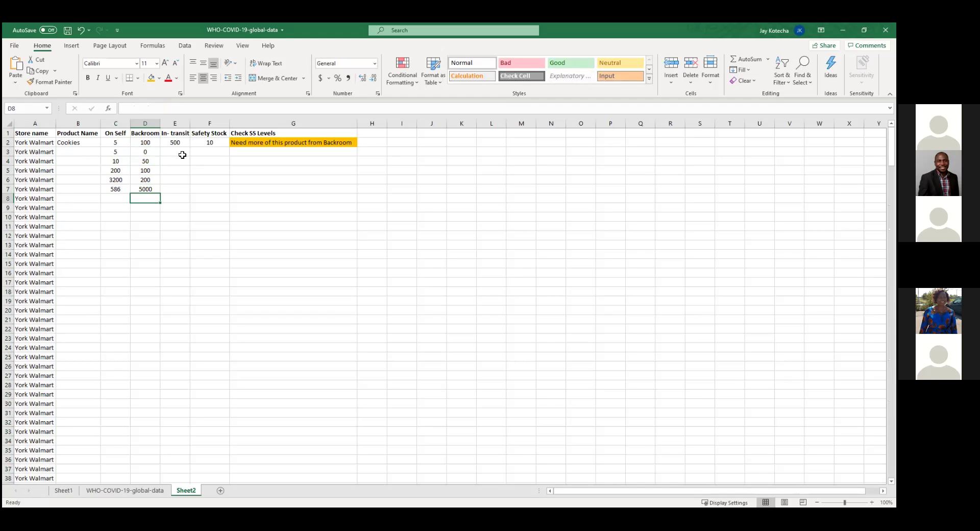
# - Enter Safety Stock levels of 5, 5, 250, 1000 and 600 in F3 through F7
pyautogui.click(210, 145)
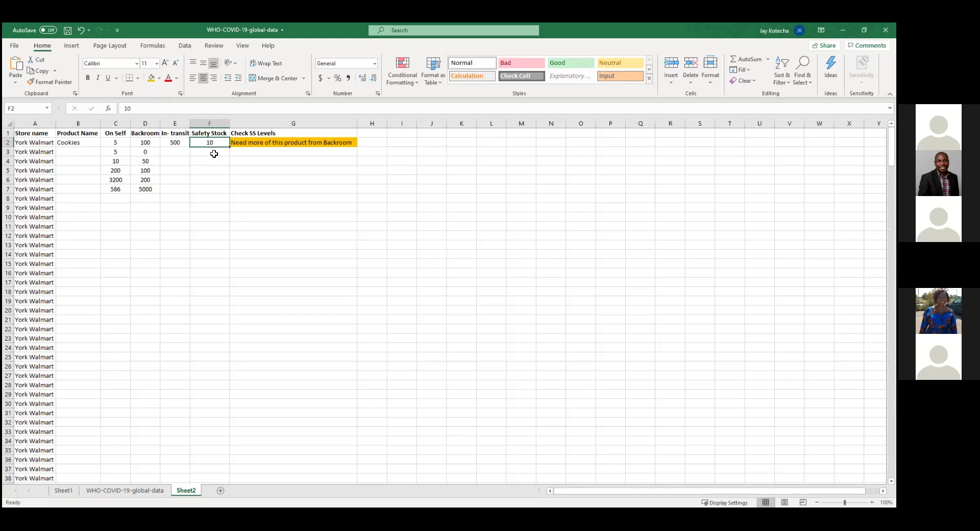
pyautogui.click(214, 150)
pyautogui.write('5')
pyautogui.press('Return')
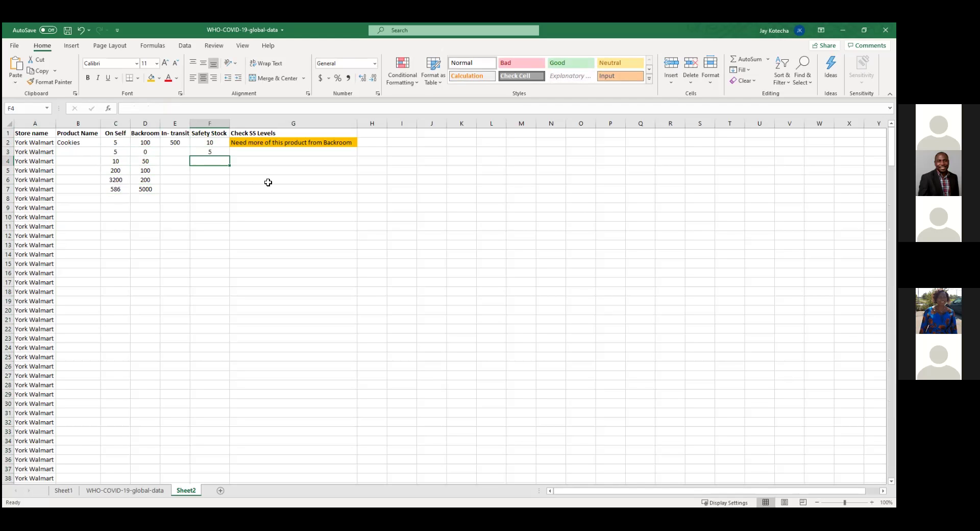
pyautogui.write('5')
pyautogui.press('Return')
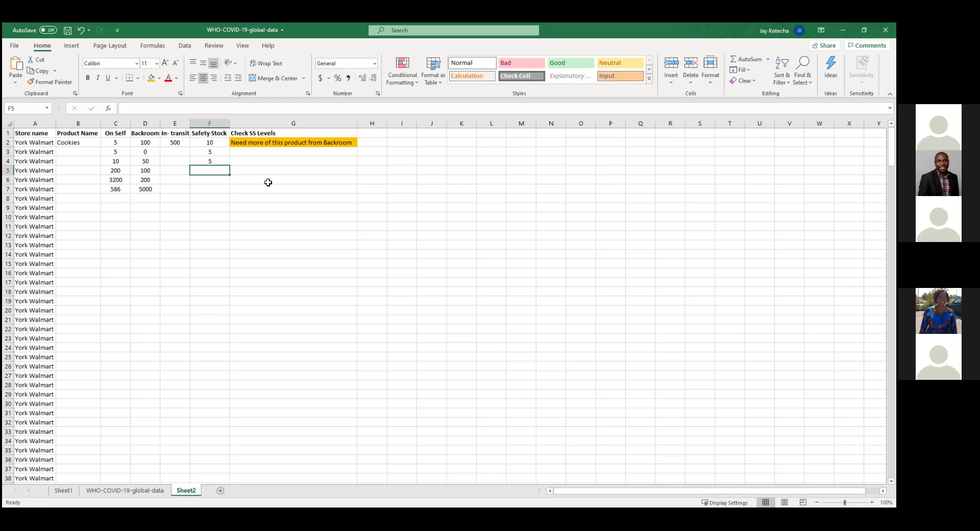
pyautogui.write('250')
pyautogui.press('Return')
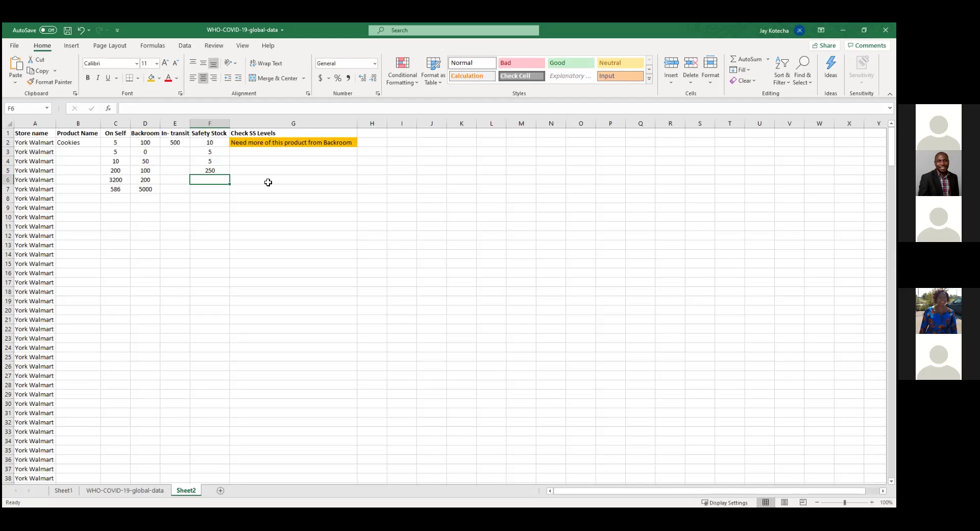
pyautogui.write('1000')
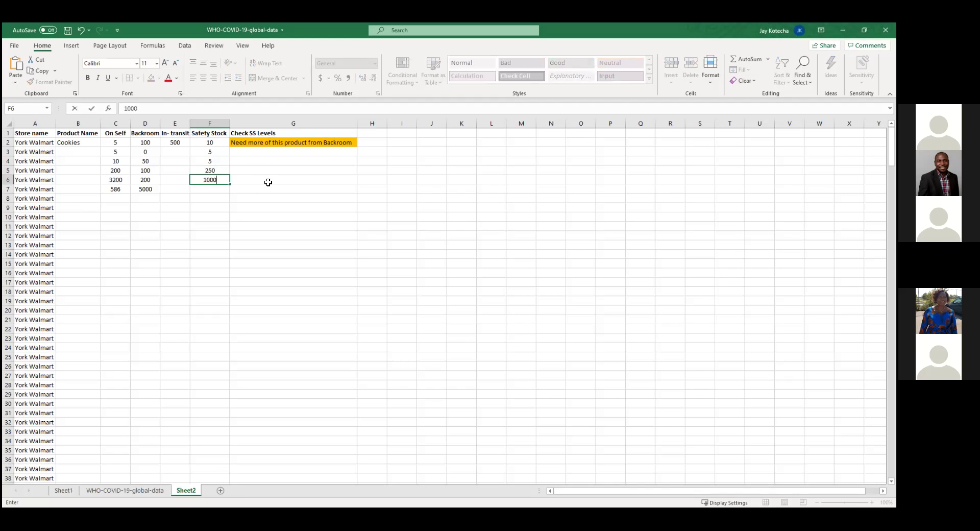
pyautogui.press('Return')
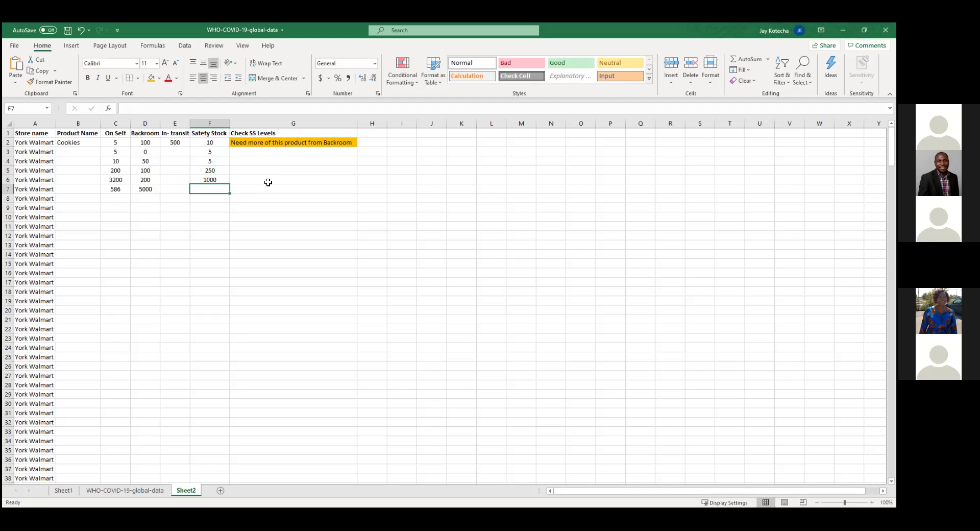
pyautogui.write('600')
pyautogui.press('Return')
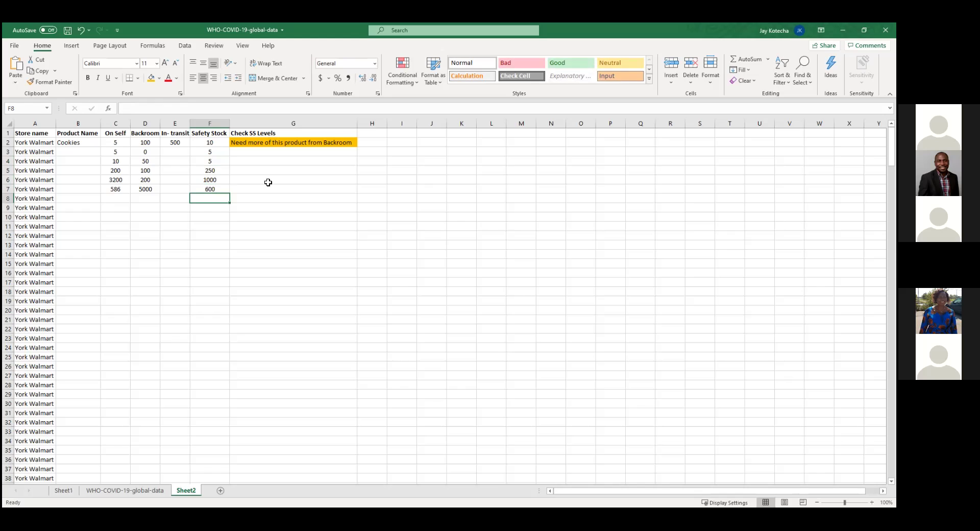
# - Copy the Check SS Levels formula from G2 into G7
pyautogui.click(274, 143)
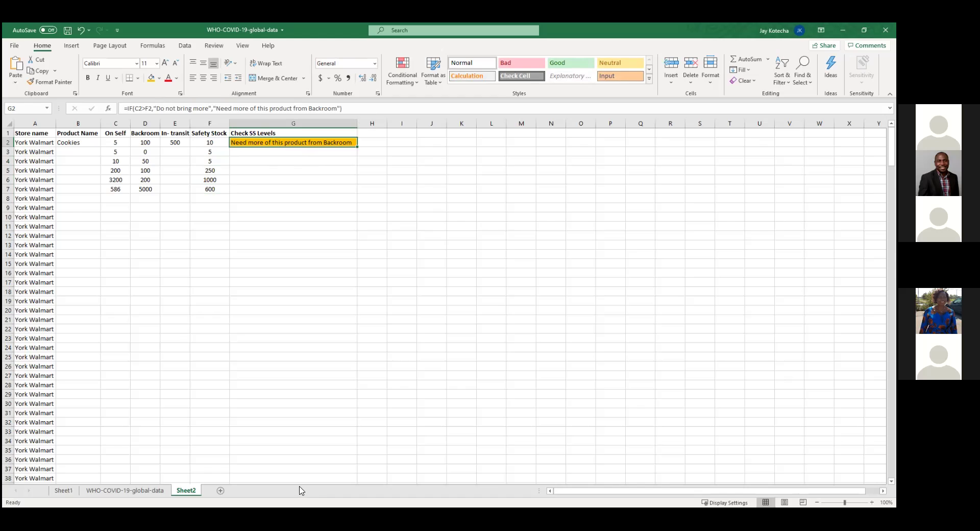
pyautogui.click(279, 162)
pyautogui.click(274, 141)
pyautogui.click(40, 72)
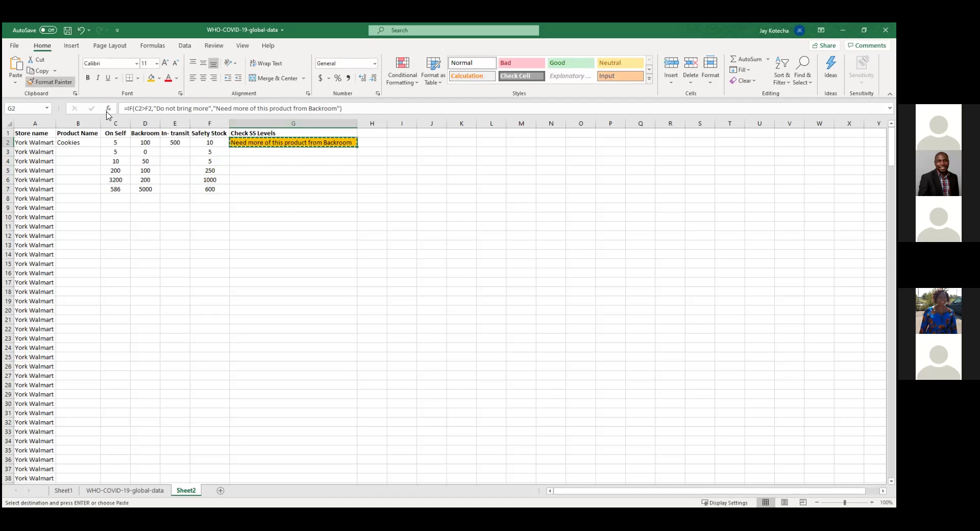
pyautogui.click(256, 190)
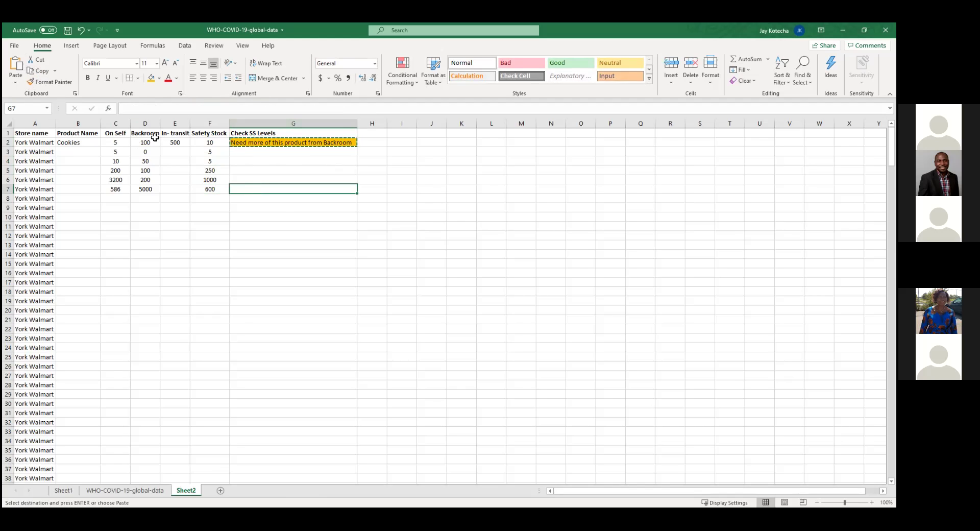
pyautogui.click(15, 63)
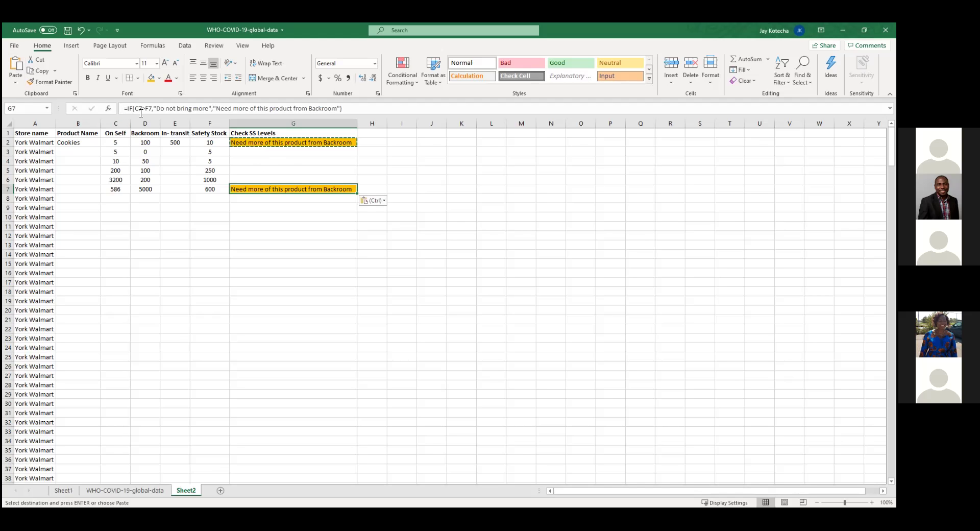
# - Compare the cell references in the G2 and G7 formulas with the On Self and Safety Stock cells they test
pyautogui.click(260, 144)
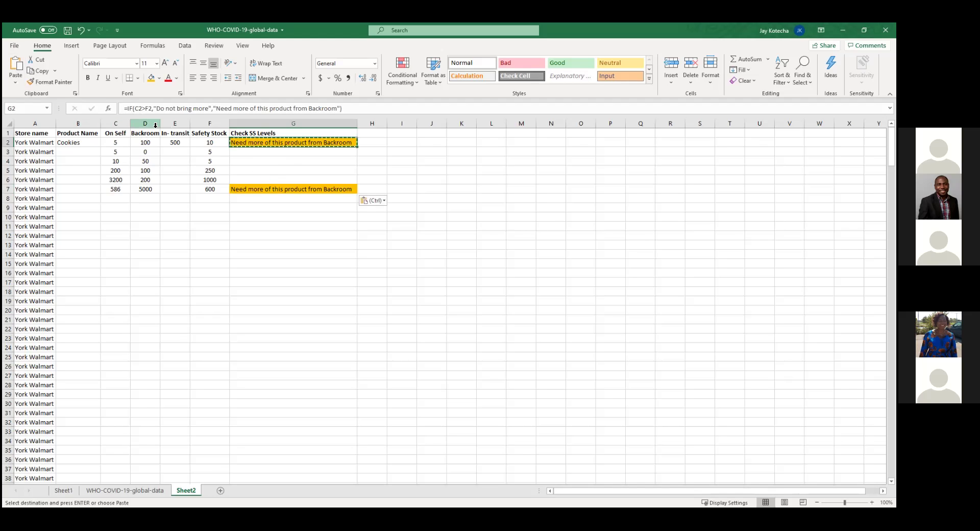
pyautogui.click(109, 143)
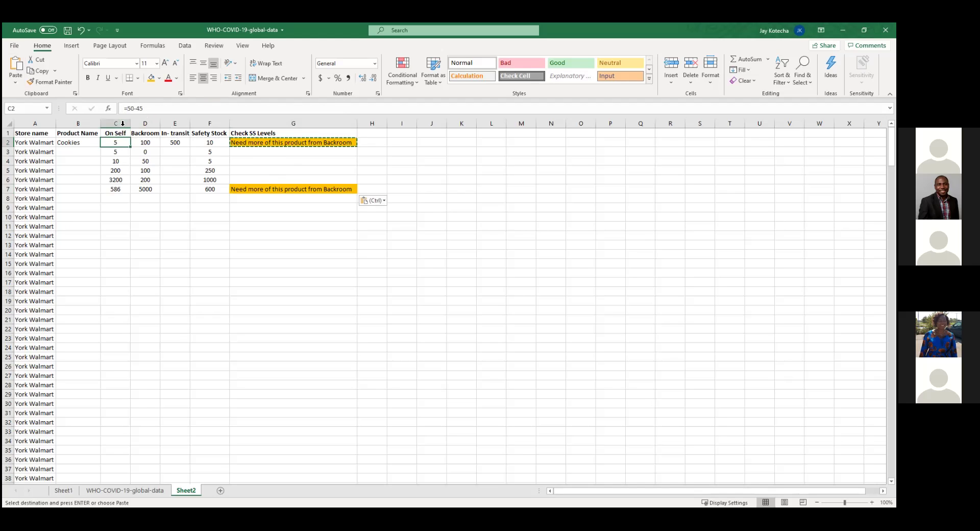
pyautogui.click(257, 145)
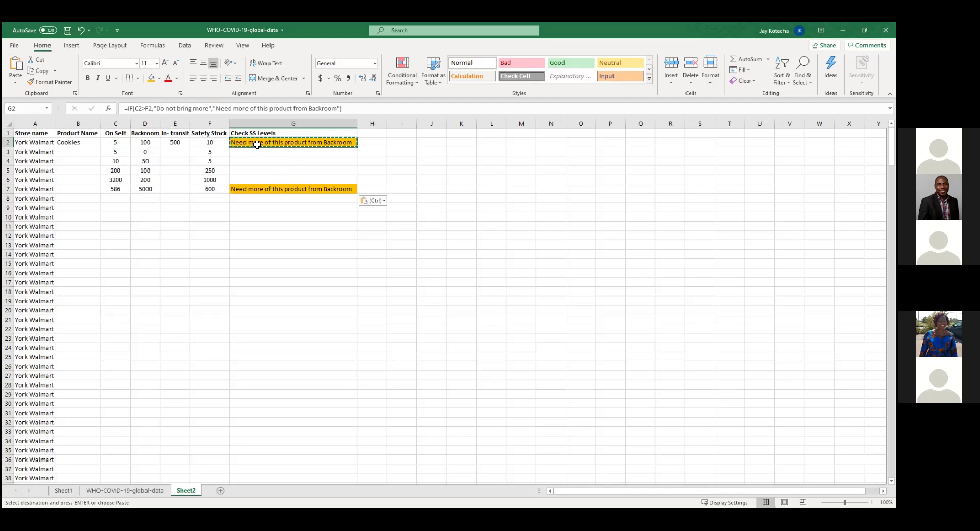
pyautogui.click(269, 191)
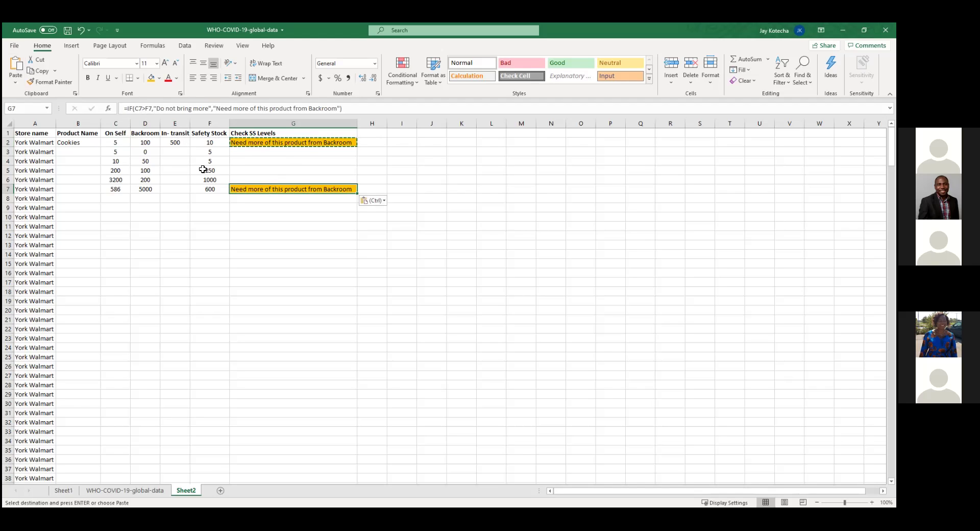
pyautogui.click(212, 189)
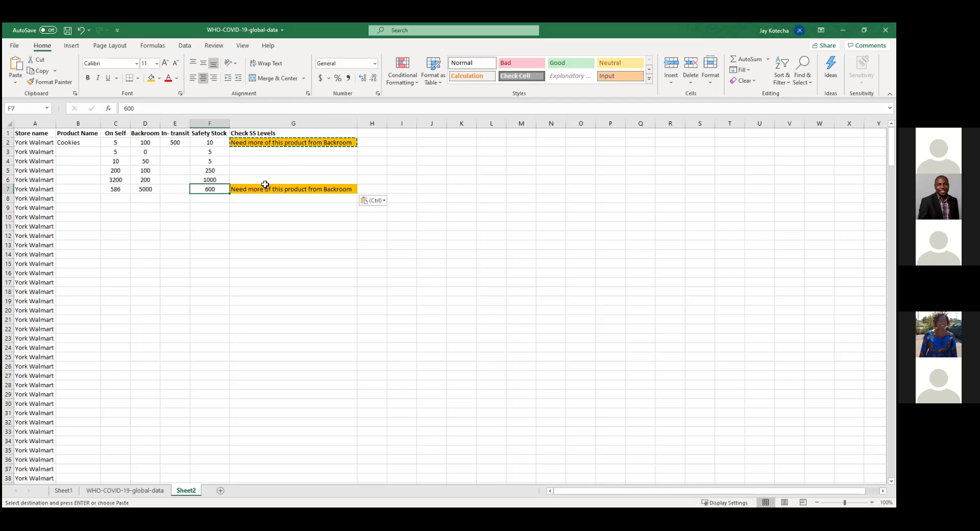
pyautogui.click(255, 143)
pyautogui.moveTo(135, 108); pyautogui.dragTo(153, 109)
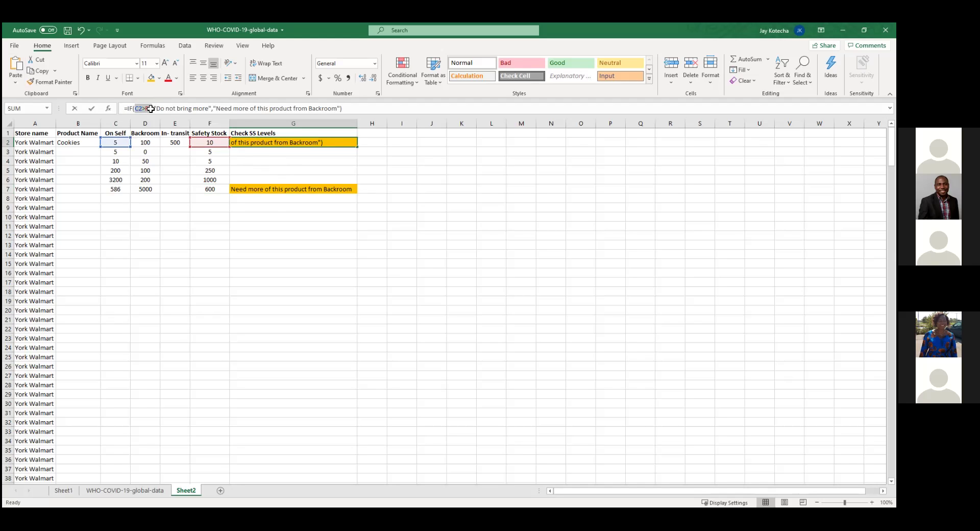
pyautogui.click(243, 192)
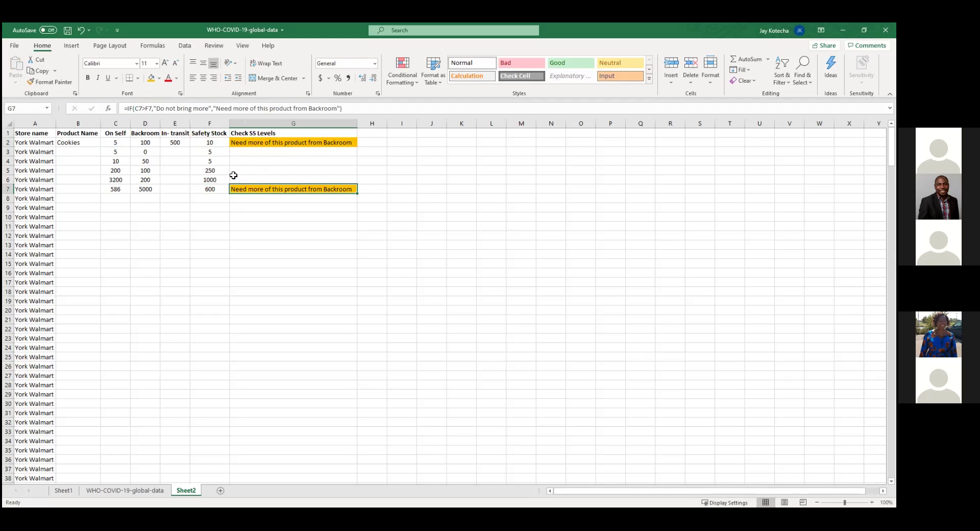
# - Examine row 7's On Self and Safety Stock quantities against its Check SS Levels result
pyautogui.click(8, 189)
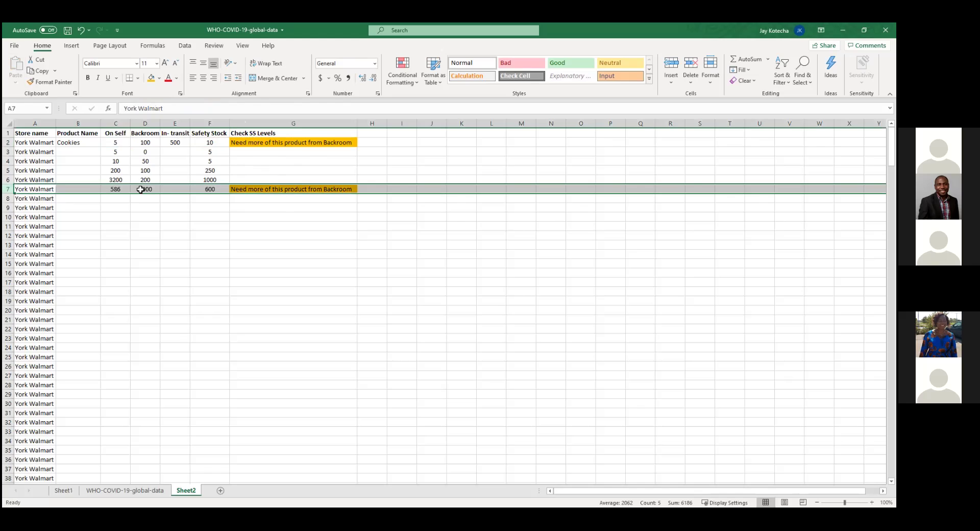
pyautogui.click(116, 189)
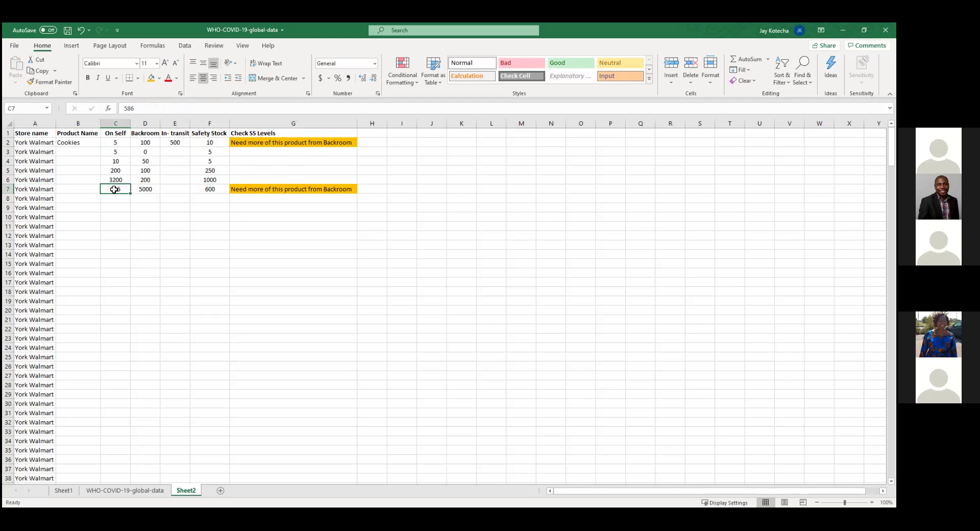
pyautogui.click(207, 187)
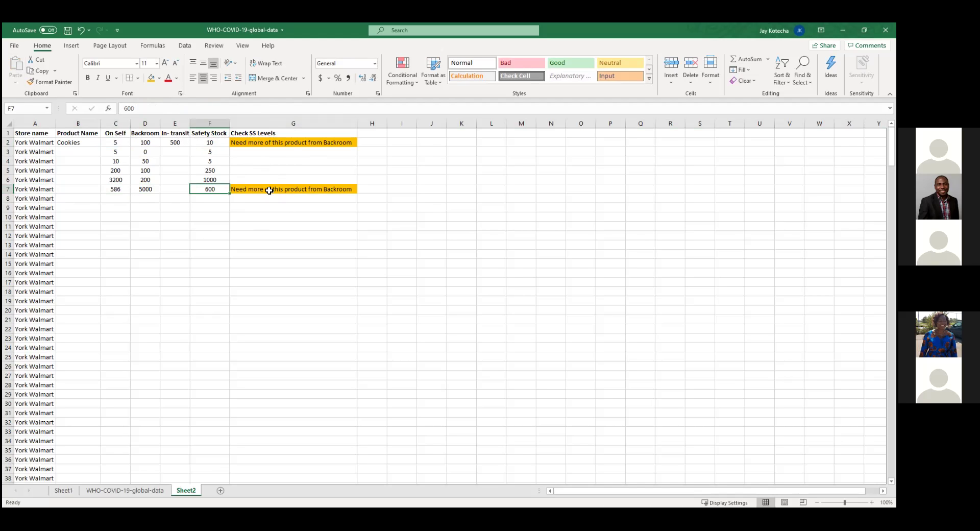
pyautogui.click(9, 188)
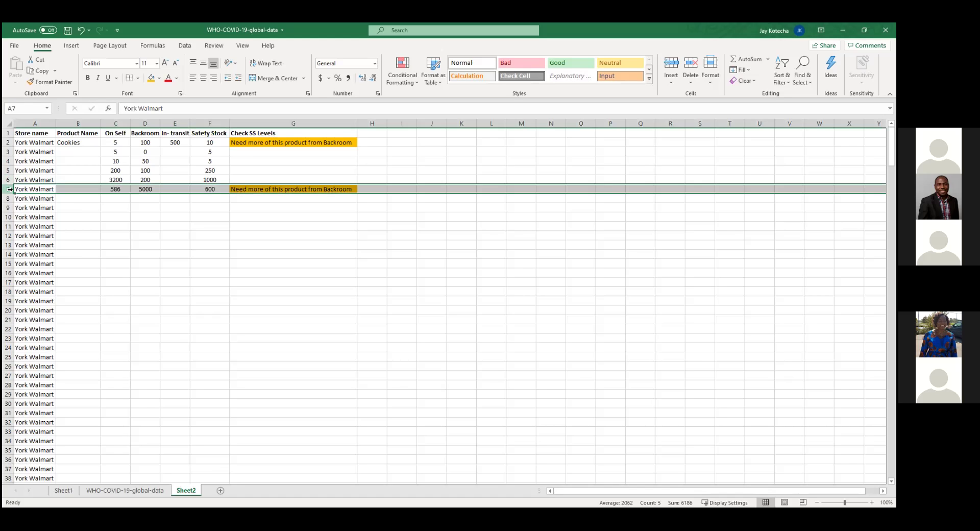
pyautogui.click(261, 191)
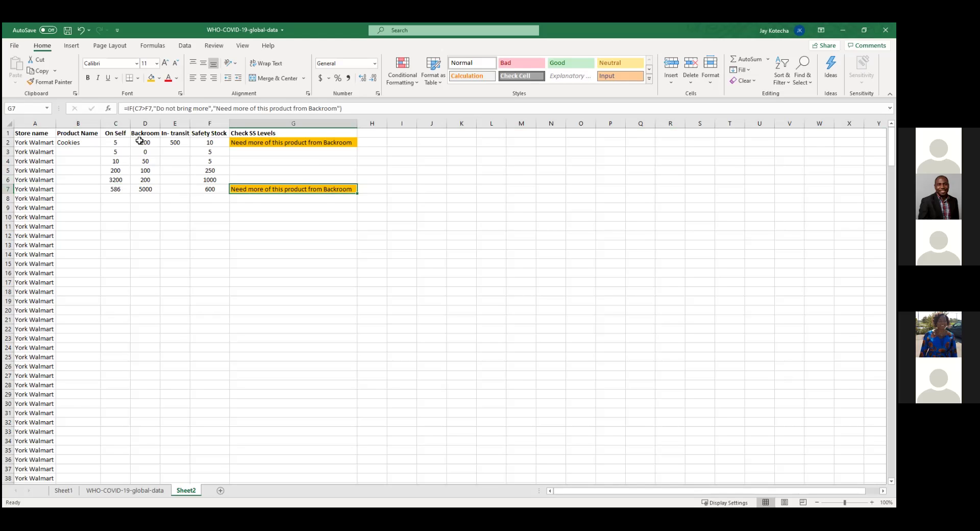
# - Set row 7's Backroom quantity to 4500 and its On Self quantity to 1086
pyautogui.click(153, 187)
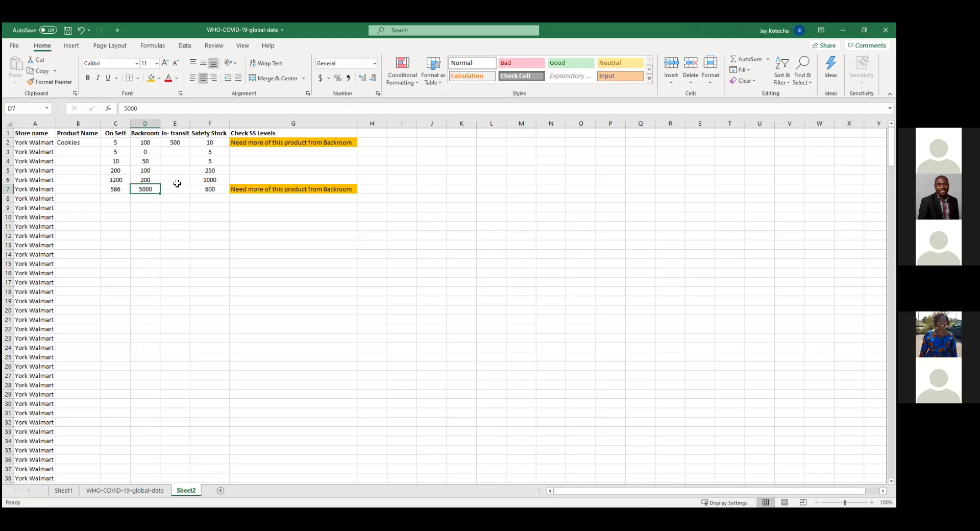
pyautogui.write('4500')
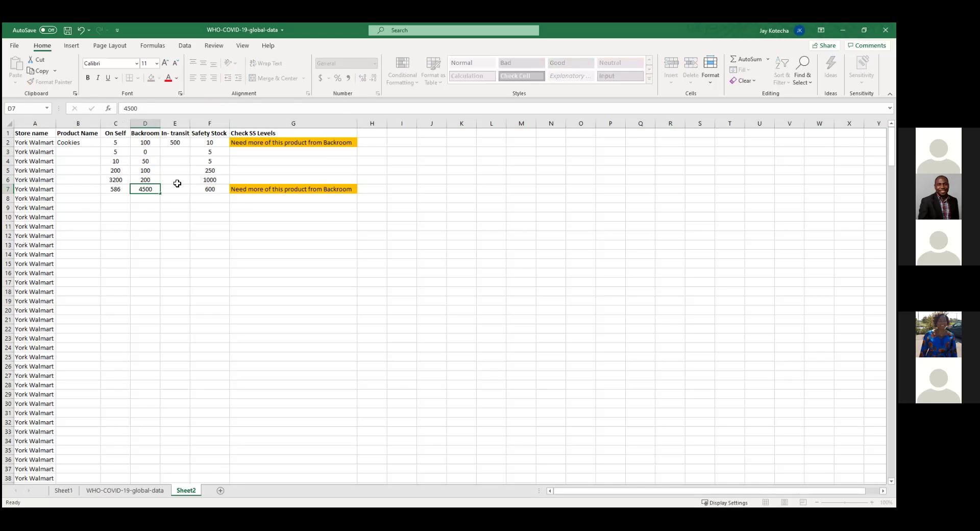
pyautogui.press('Return')
pyautogui.press('Up')
pyautogui.press('Left')
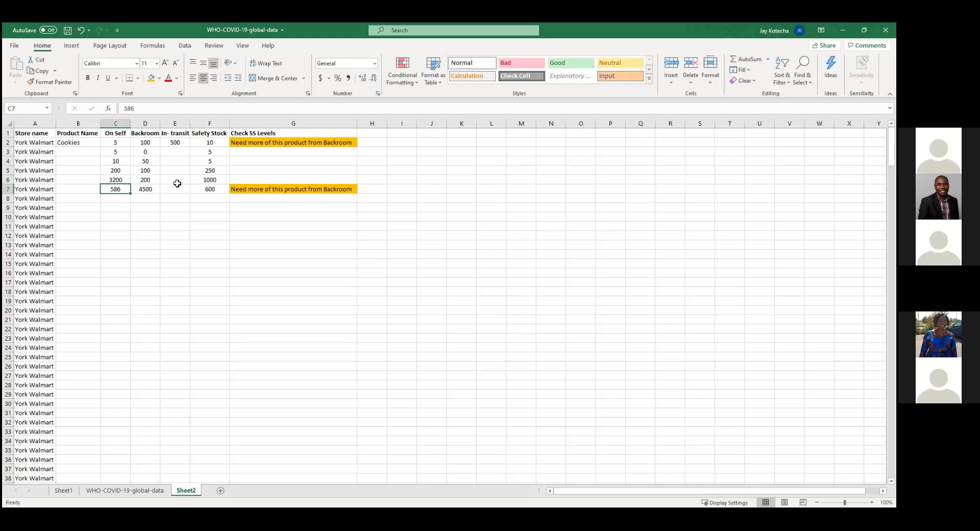
pyautogui.write('1086')
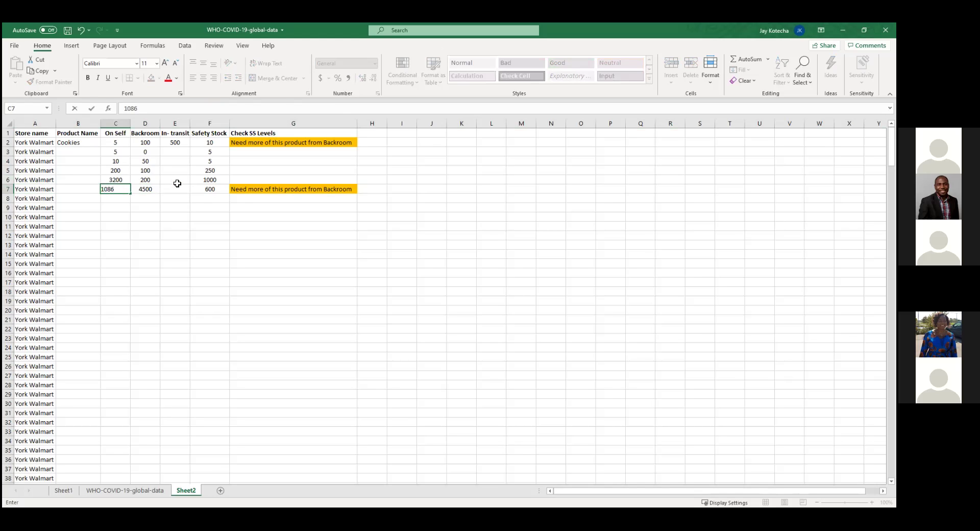
pyautogui.press('Return')
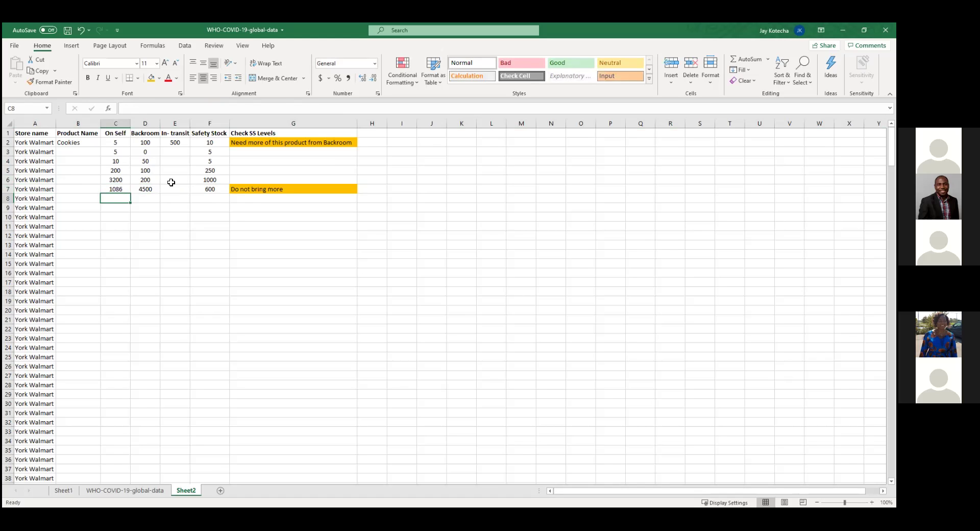
# - Examine row 7's Safety Stock, On Self and Backroom quantities against its Check SS Levels result
pyautogui.click(213, 188)
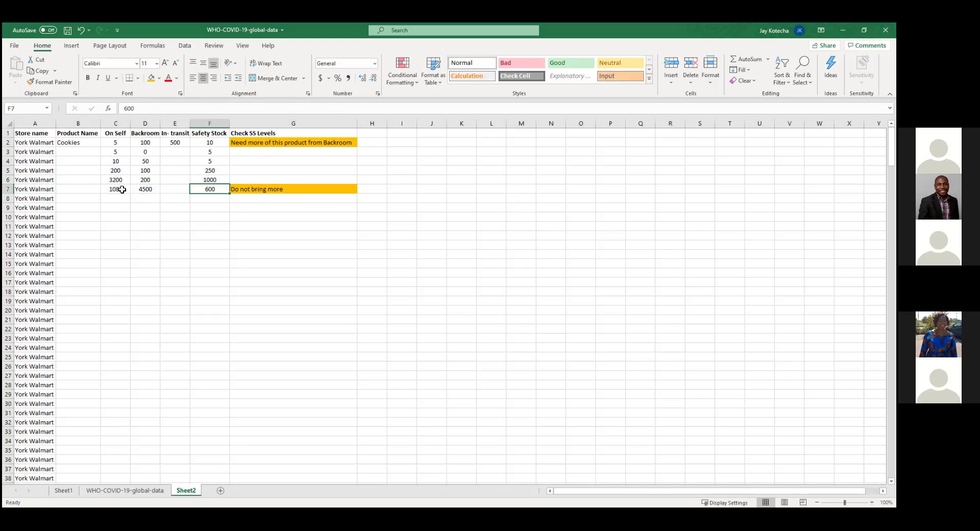
pyautogui.click(250, 191)
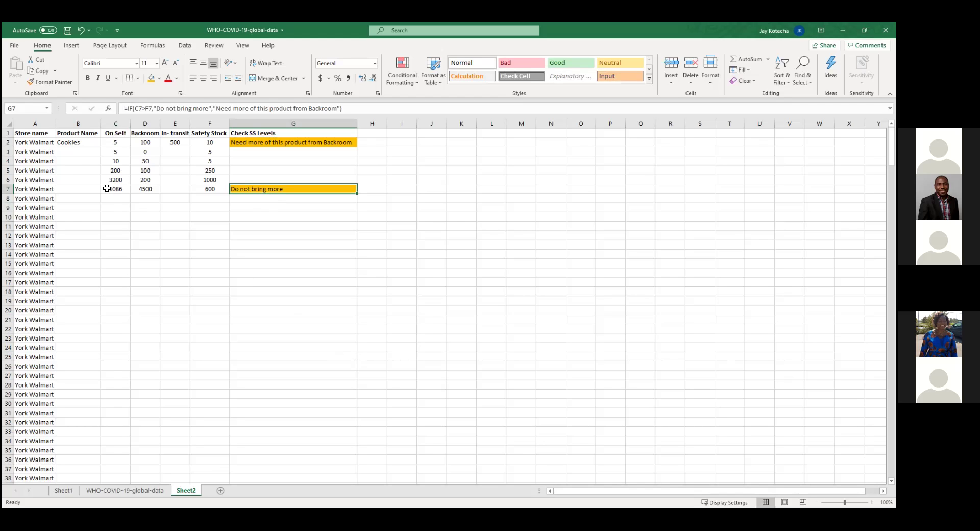
pyautogui.click(199, 133)
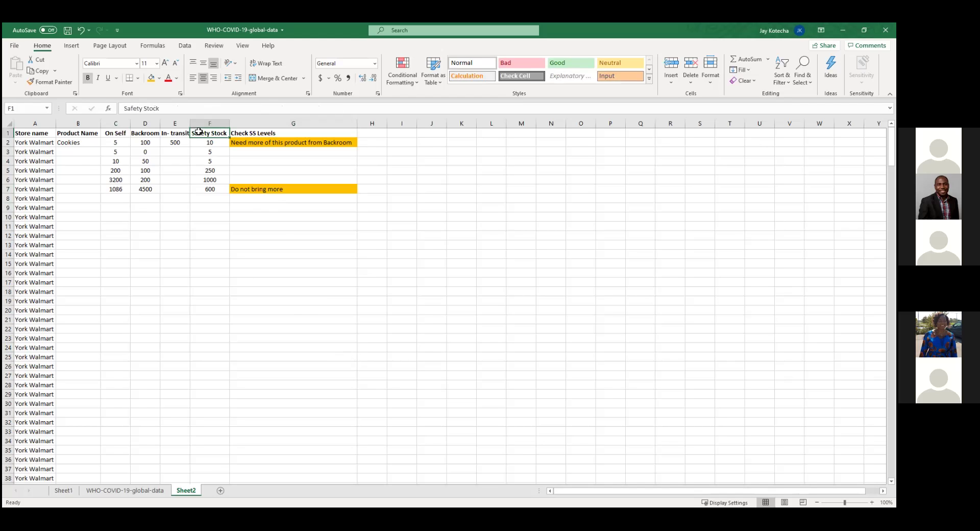
pyautogui.click(118, 192)
pyautogui.click(149, 190)
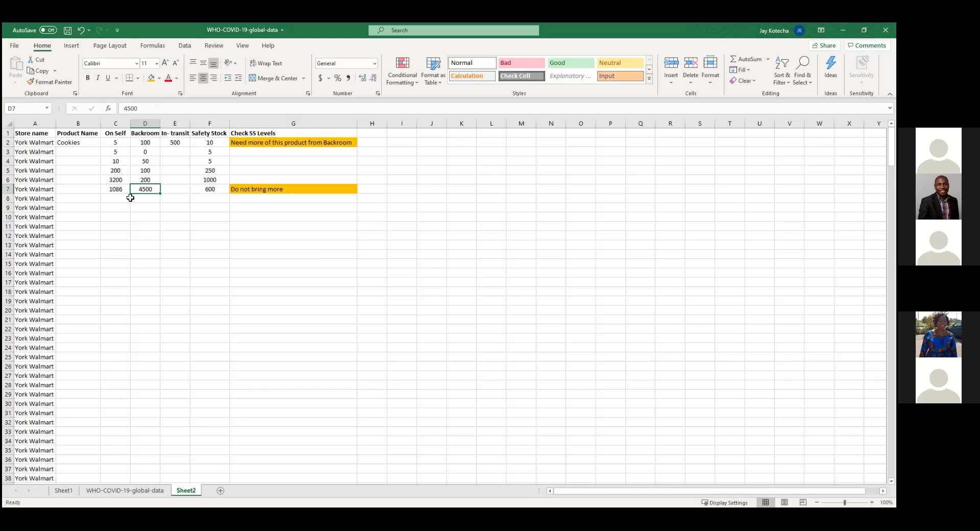
pyautogui.click(117, 149)
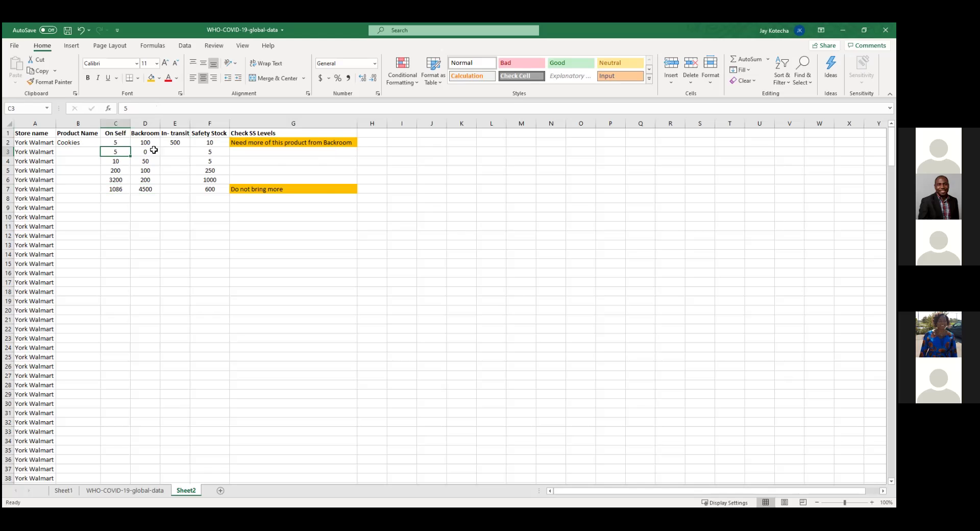
# - Change the logical test of the Check SS Levels formula in G2 to C2<1
pyautogui.click(270, 144)
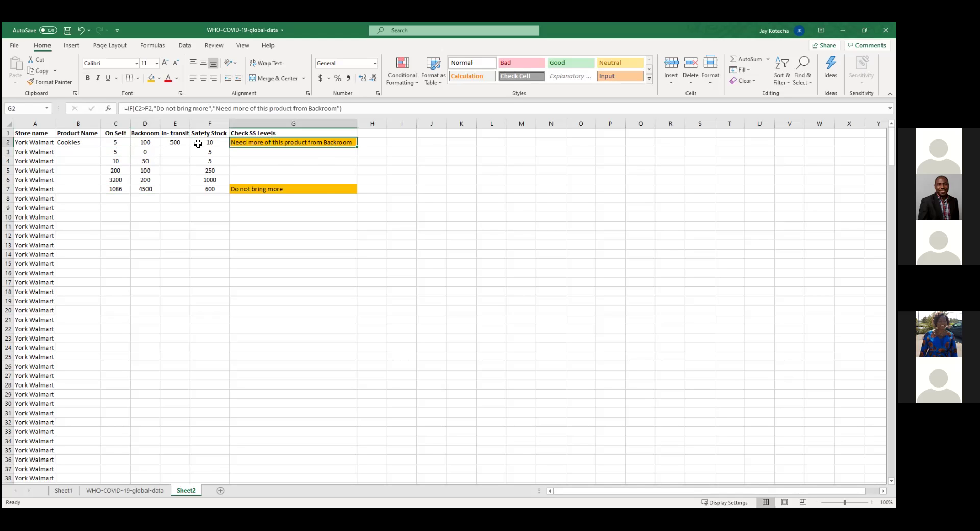
pyautogui.click(145, 109)
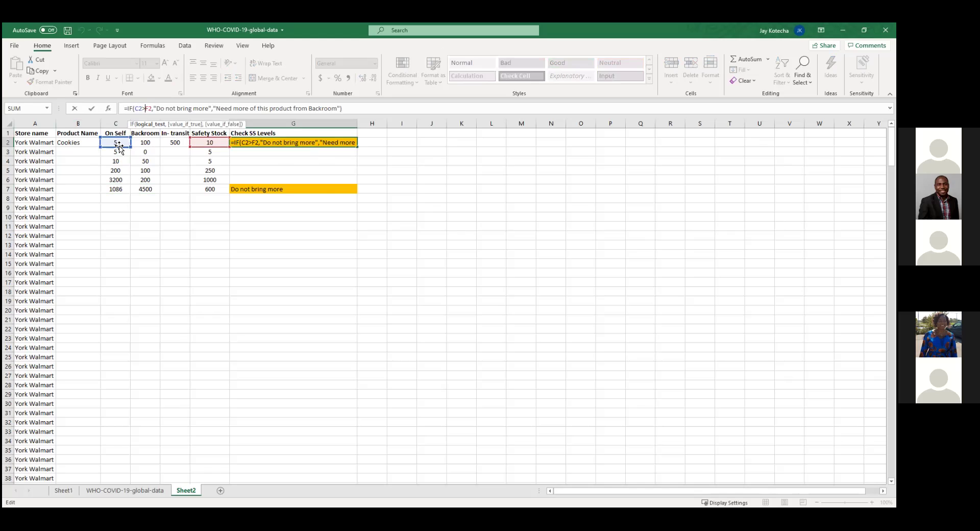
pyautogui.press('BackSpace')
pyautogui.write('<1')
pyautogui.press('Delete')
pyautogui.press('Delete')
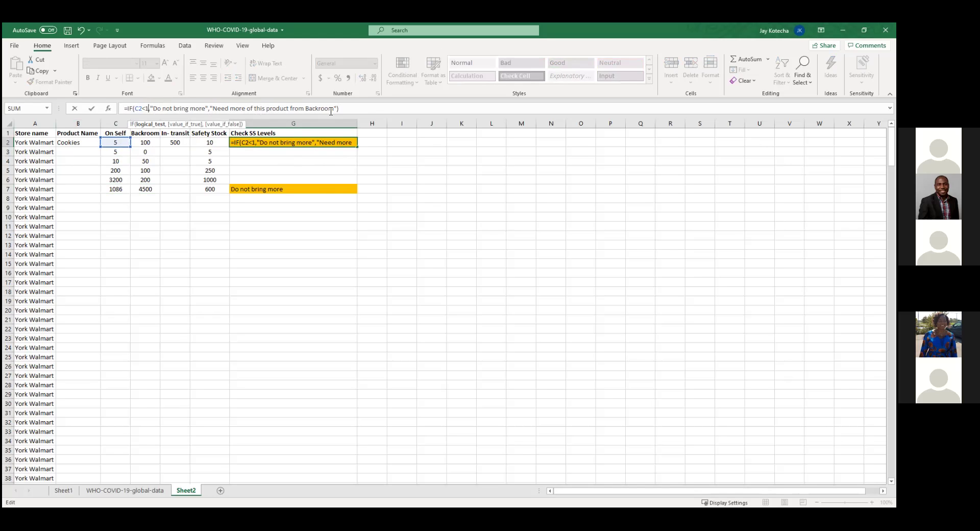
pyautogui.press('Return')
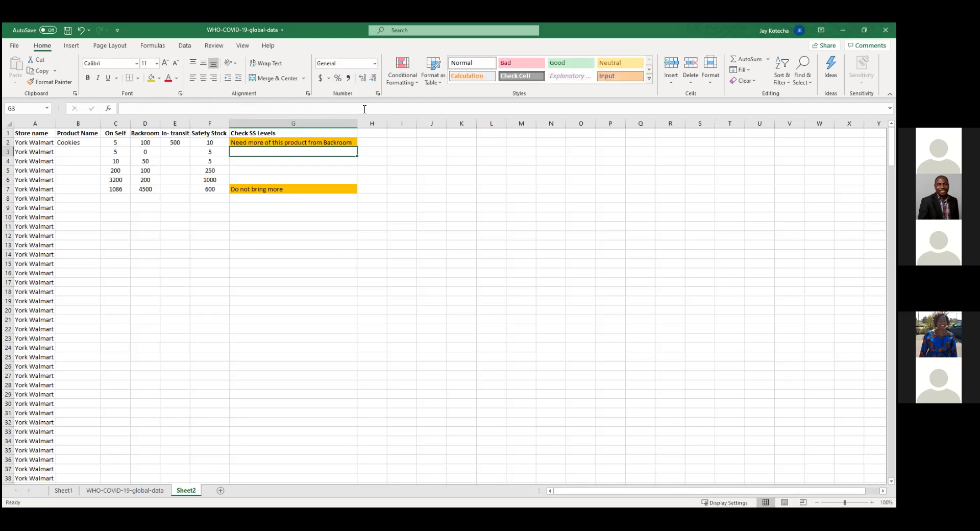
# - Change the comparison in the G2 formula so that its logical test reads C2>1
pyautogui.click(253, 142)
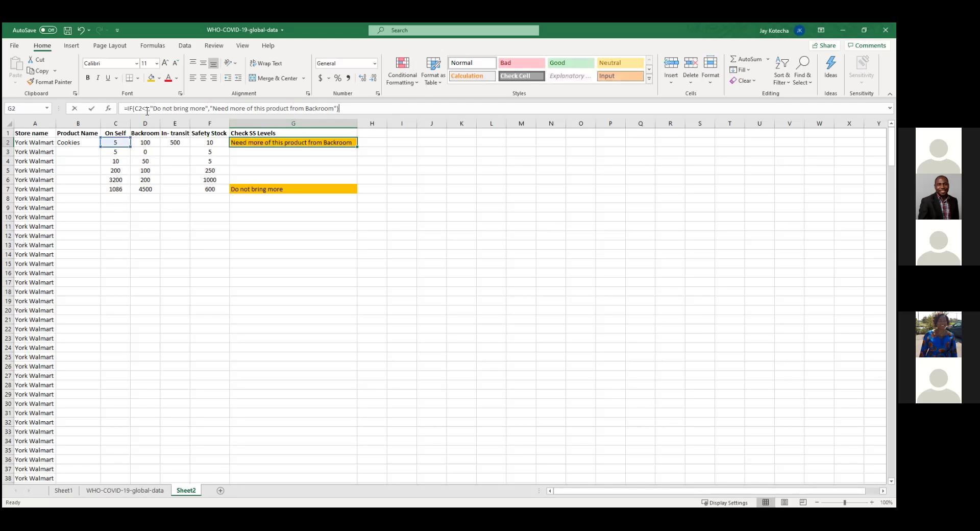
pyautogui.click(147, 111)
pyautogui.press('BackSpace')
pyautogui.write('>1')
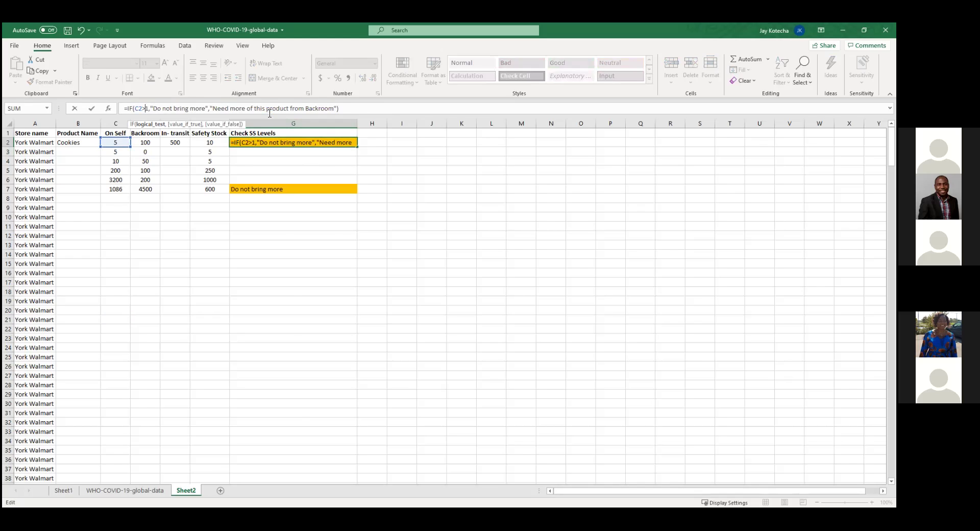
pyautogui.press('Return')
# - Try successive On Self quantities for Cookies in C2: =50-46, 3, 2, 1 and 0
pyautogui.click(124, 143)
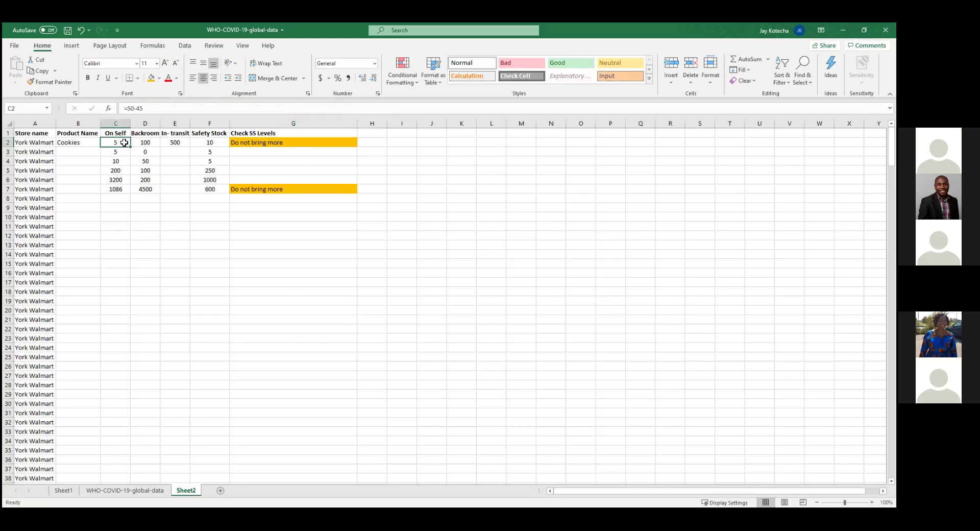
pyautogui.click(204, 143)
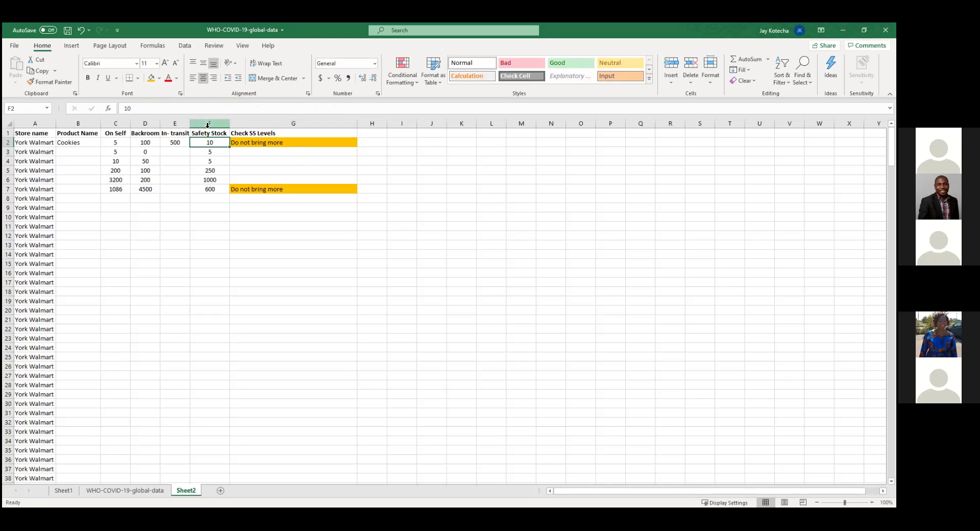
pyautogui.click(115, 142)
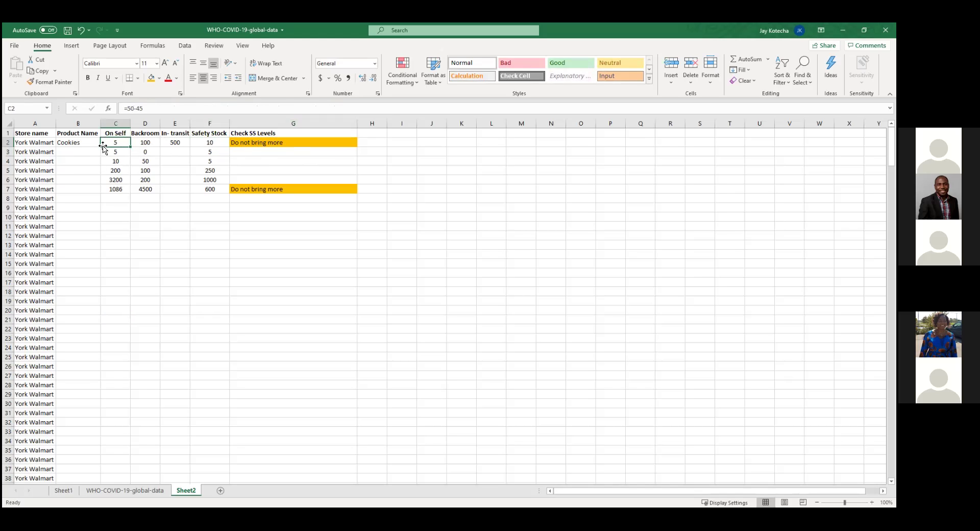
pyautogui.write('=50-46')
pyautogui.press('Return')
pyautogui.press('Up')
pyautogui.write('3')
pyautogui.press('Return')
pyautogui.press('Up')
pyautogui.write('2')
pyautogui.press('Return')
pyautogui.press('Up')
pyautogui.write('1')
pyautogui.press('Return')
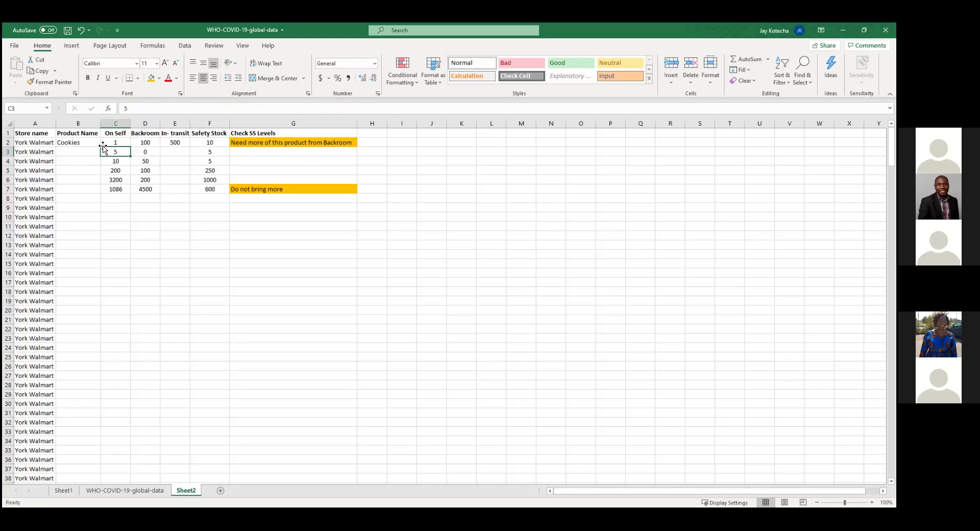
pyautogui.click(108, 140)
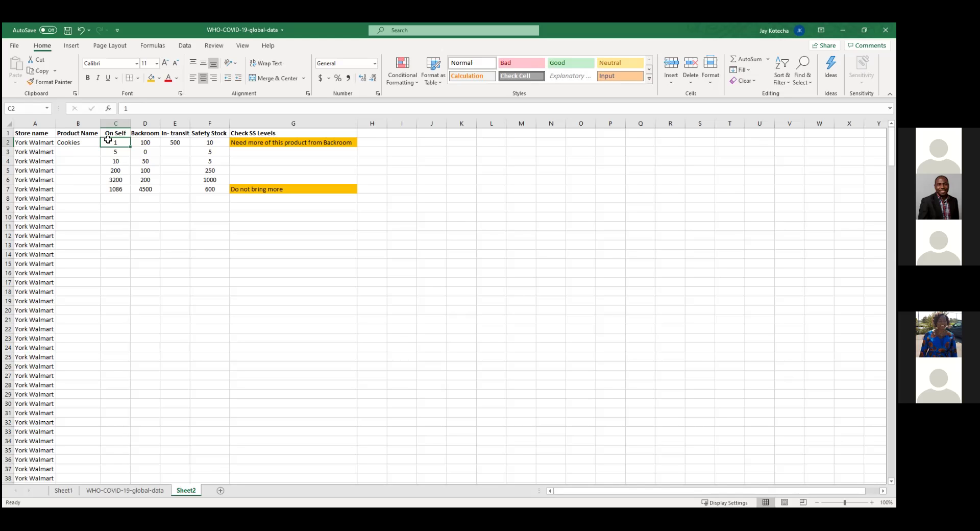
pyautogui.write('0')
pyautogui.press('Return')
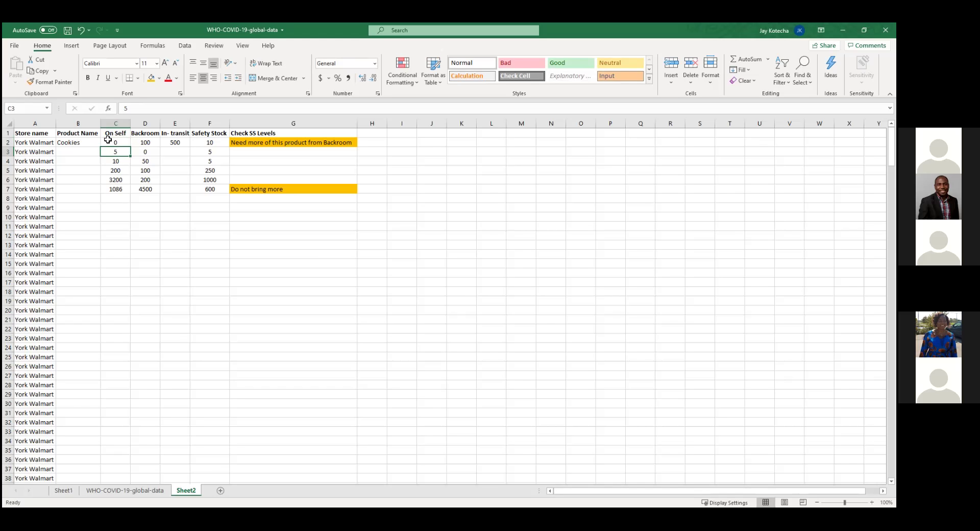
# - Set both the On Self and Backroom quantities for Cookies in row 2 to 50
pyautogui.click(107, 139)
pyautogui.write('50')
pyautogui.press('Tab')
pyautogui.write('50')
pyautogui.press('Return')
# - Widen the empty column H beside Check SS Levels
pyautogui.click(362, 141)
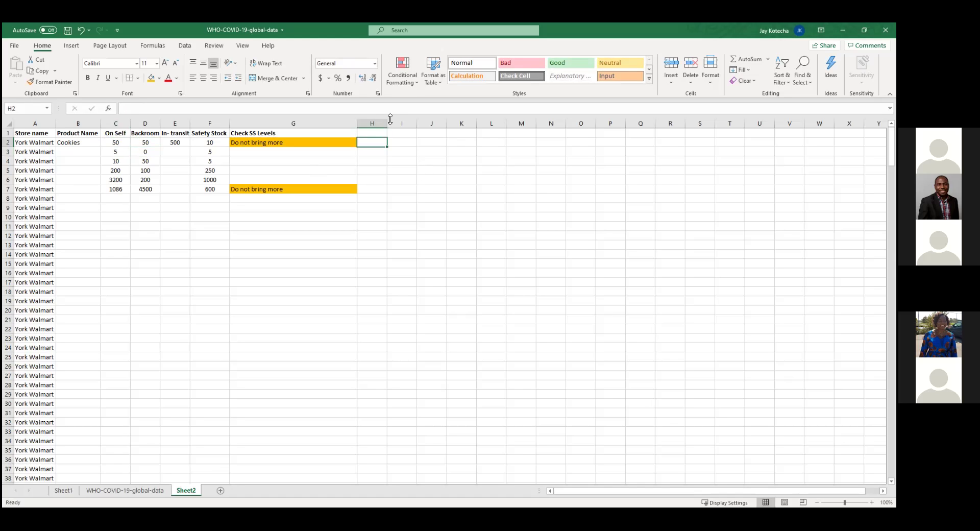
pyautogui.moveTo(388, 120); pyautogui.dragTo(419, 121)
pyautogui.click(149, 142)
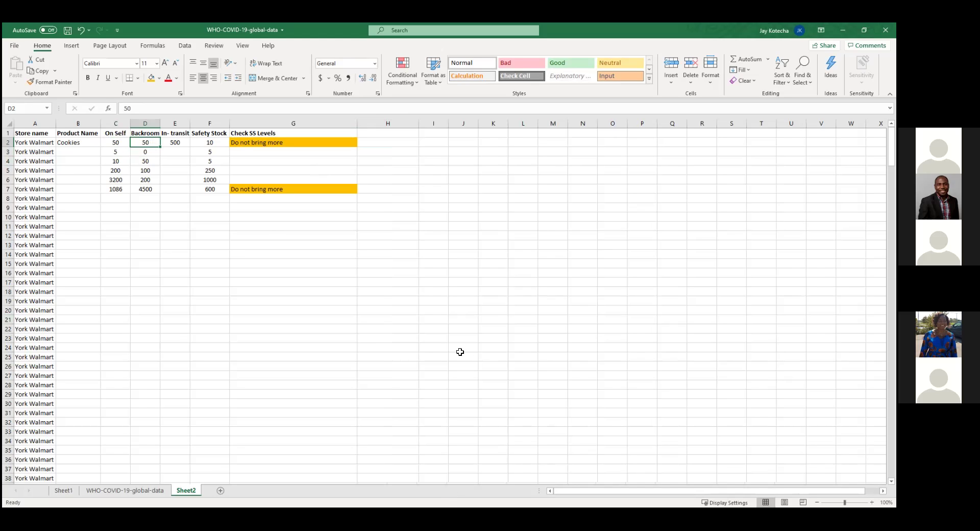
# - Copy the Check SS Levels formula from G2 into the empty cells G3 through G6
pyautogui.click(281, 143)
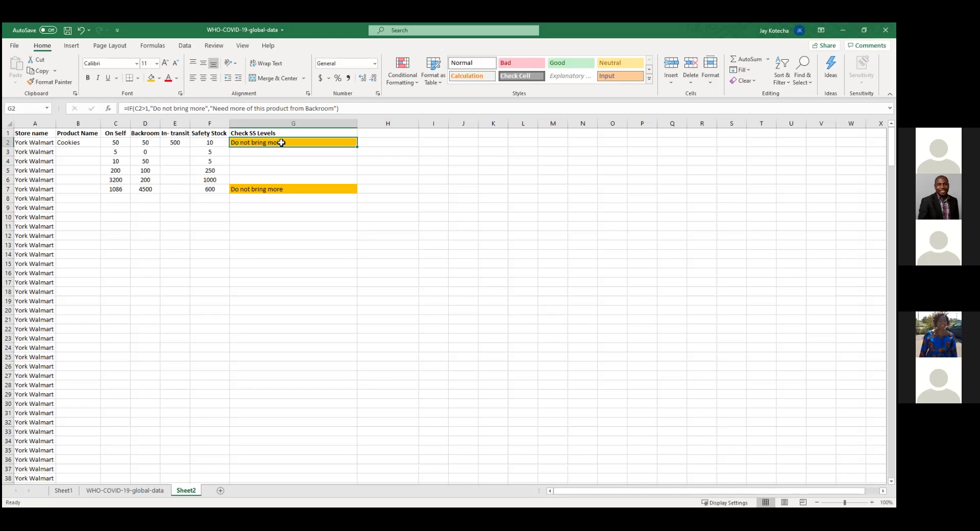
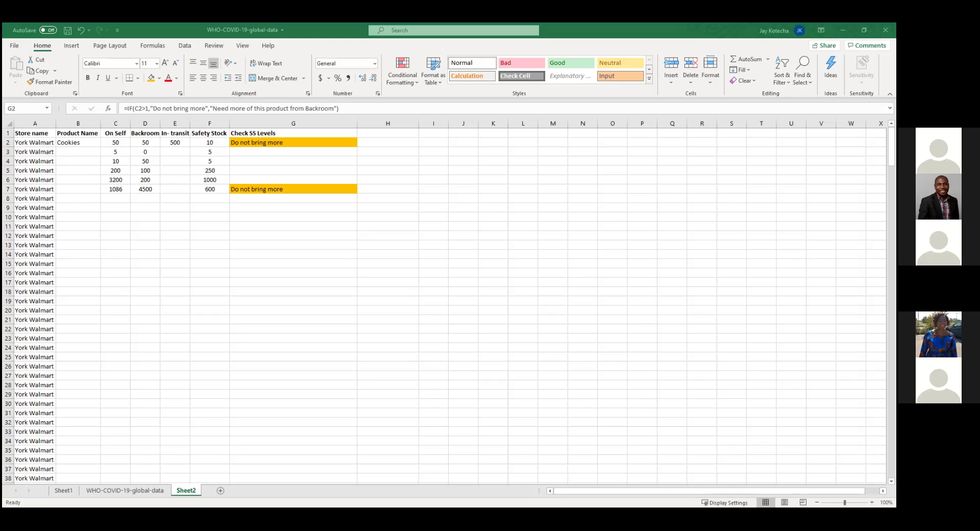
pyautogui.click(273, 191)
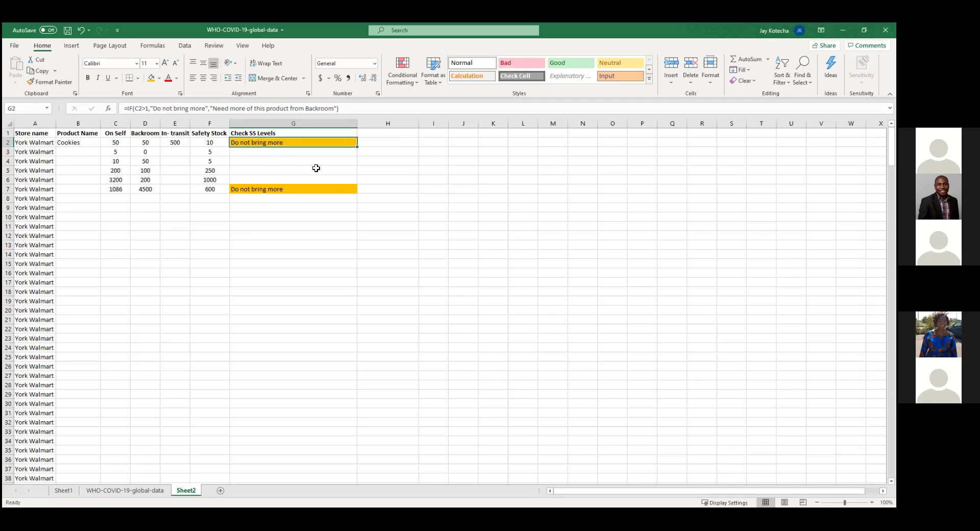
pyautogui.moveTo(891, 147); pyautogui.dragTo(891, 357)
pyautogui.moveTo(891, 237); pyautogui.dragTo(891, 147)
pyautogui.hotkey('ctrl', 'c')
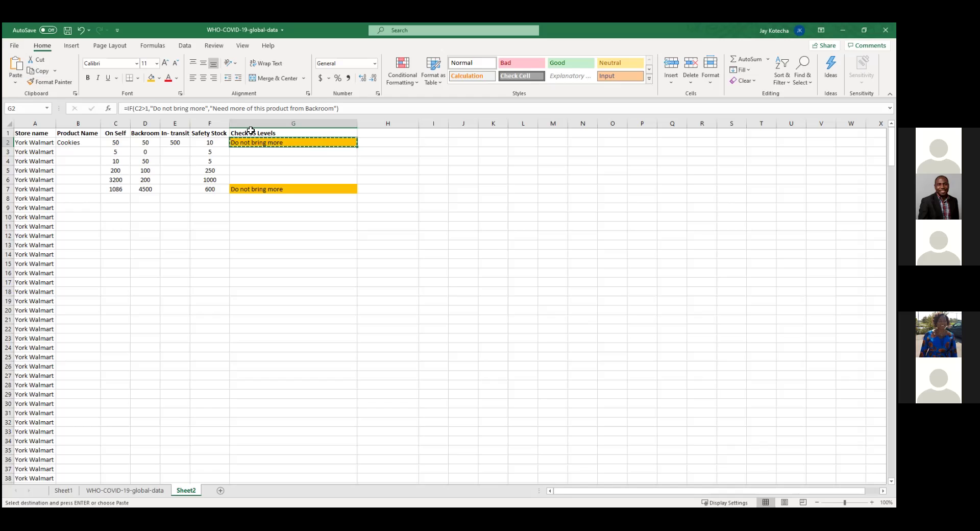
pyautogui.moveTo(271, 149); pyautogui.dragTo(269, 179)
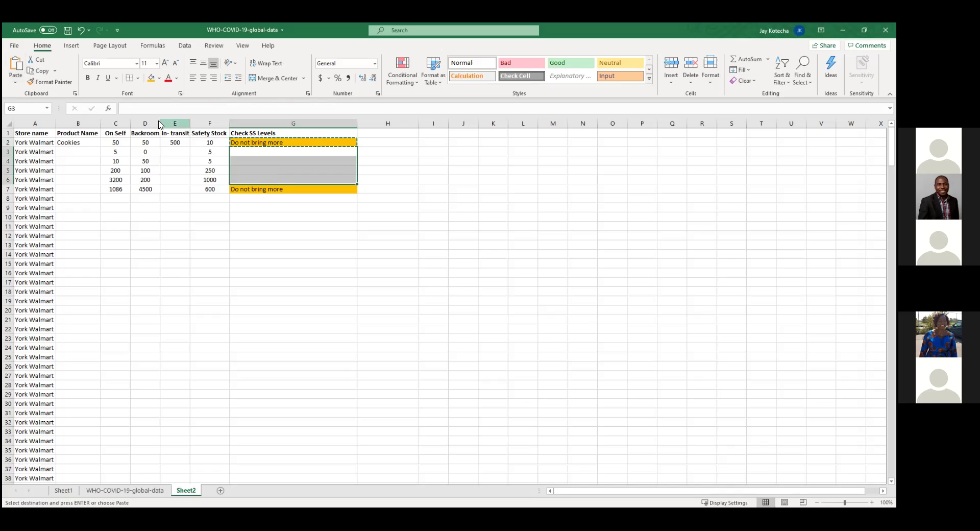
pyautogui.click(13, 67)
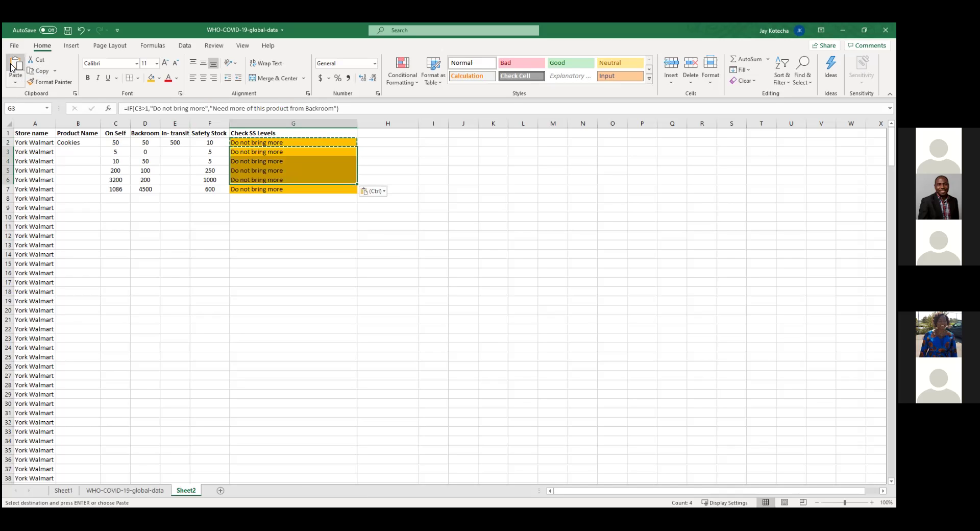
# - Compare the On Self cell references in the Check SS Levels formulas from G2 down to G6
pyautogui.click(278, 143)
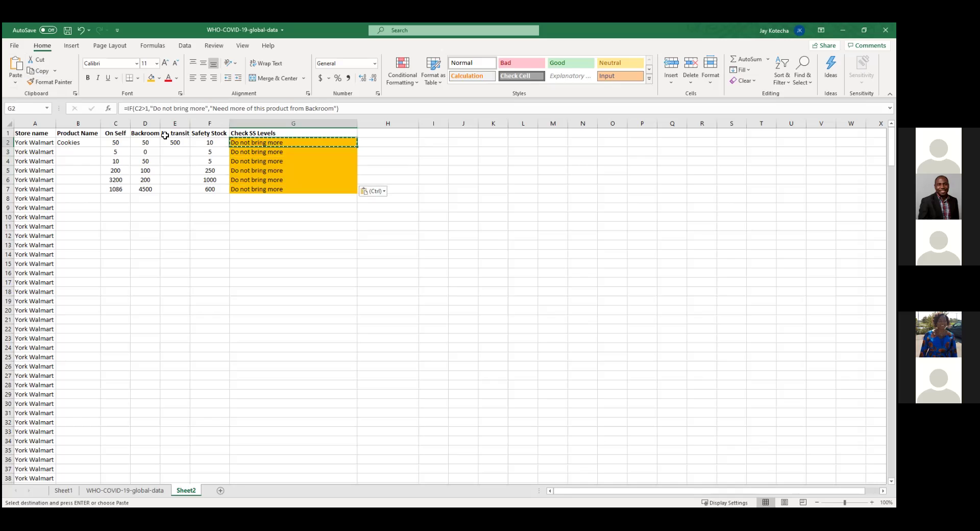
pyautogui.click(10, 143)
pyautogui.click(239, 152)
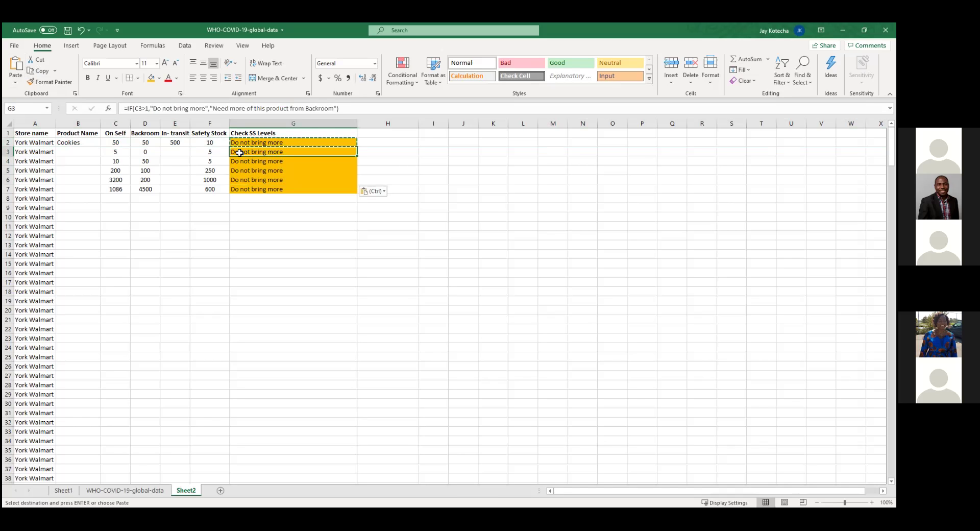
pyautogui.click(238, 161)
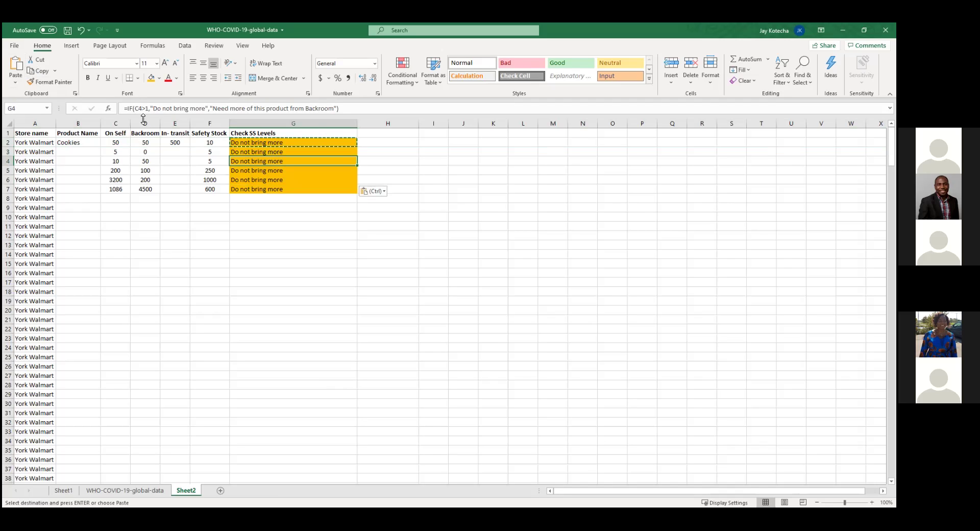
pyautogui.click(243, 170)
pyautogui.click(239, 179)
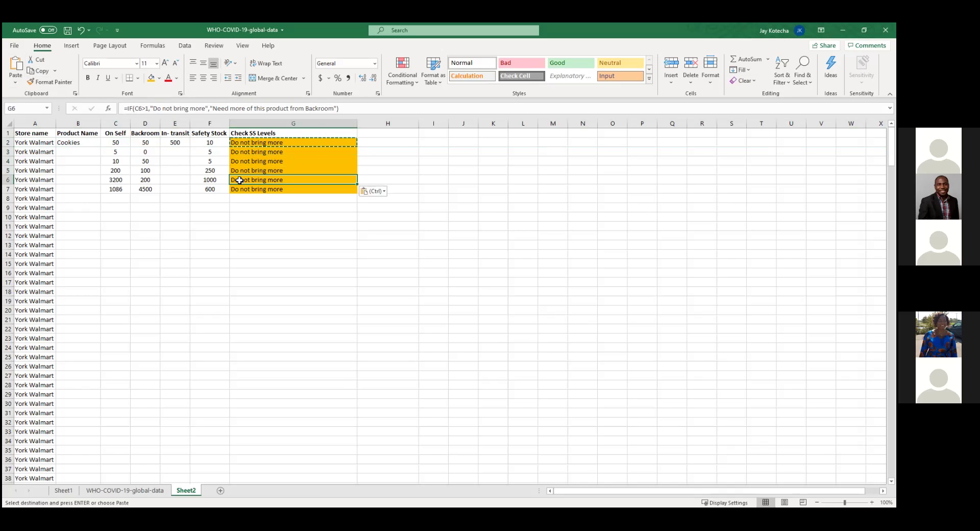
# - Copy the Check SS Levels formula from G4 into the range G2 through G29
pyautogui.click(239, 159)
pyautogui.press('Escape')
pyautogui.hotkey('ctrl', 'c')
pyautogui.moveTo(250, 142); pyautogui.dragTo(278, 402)
pyautogui.hotkey('ctrl', 'v')
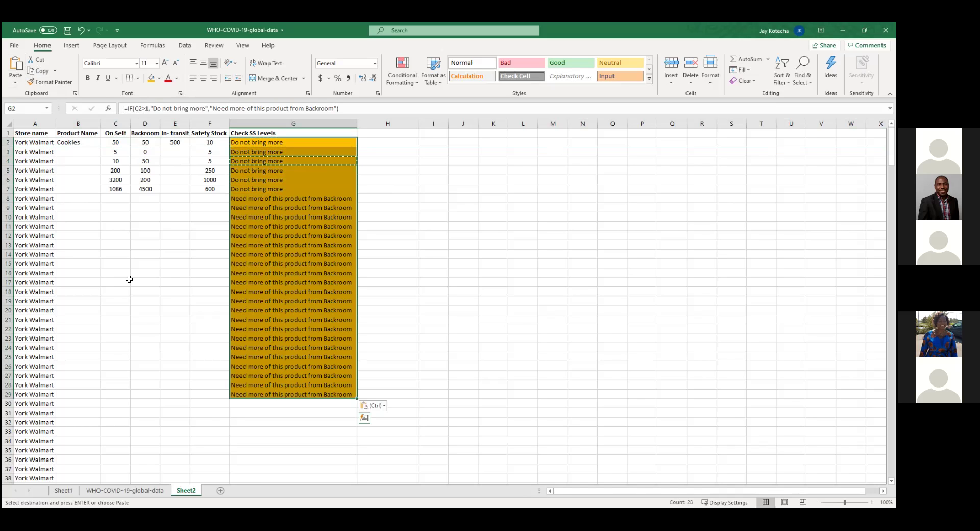
# - Compare the On Self cell references in the Check SS Levels formulas of G20 and G2
pyautogui.click(8, 310)
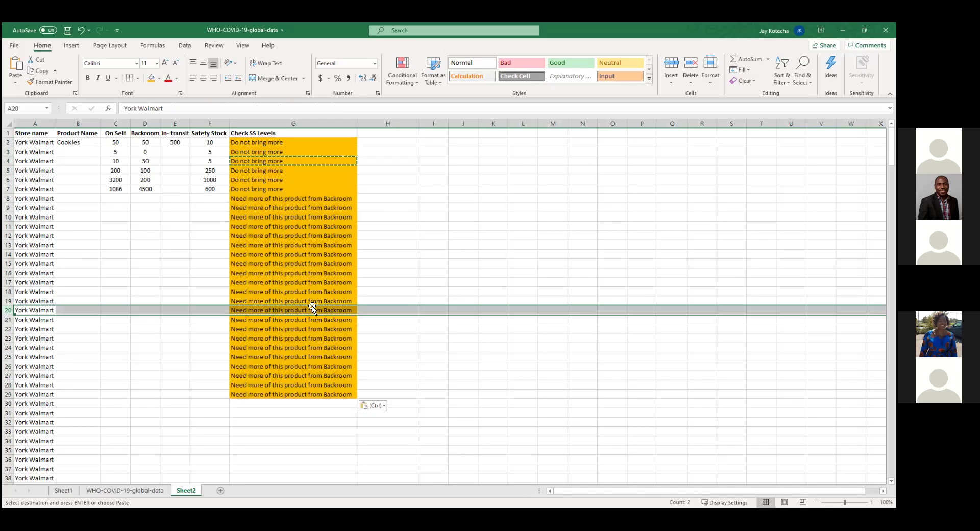
pyautogui.click(313, 308)
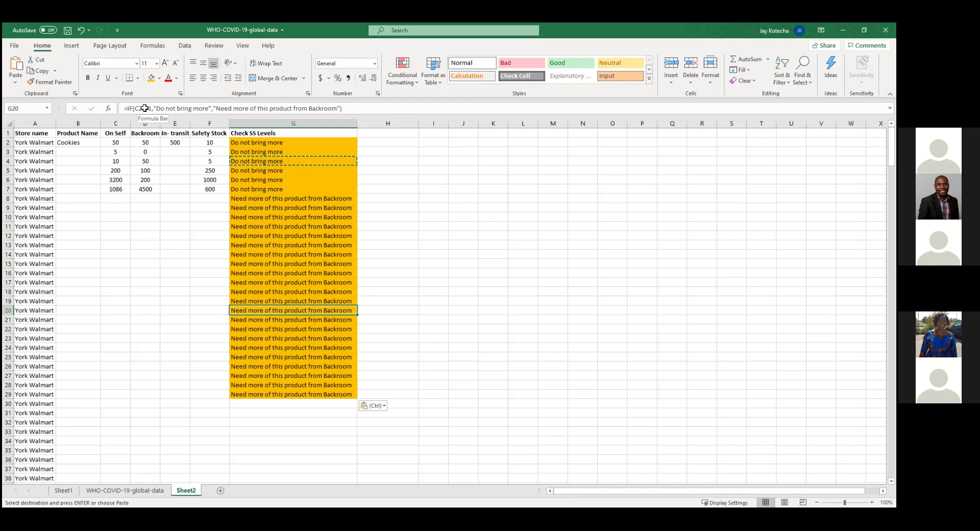
pyautogui.click(281, 144)
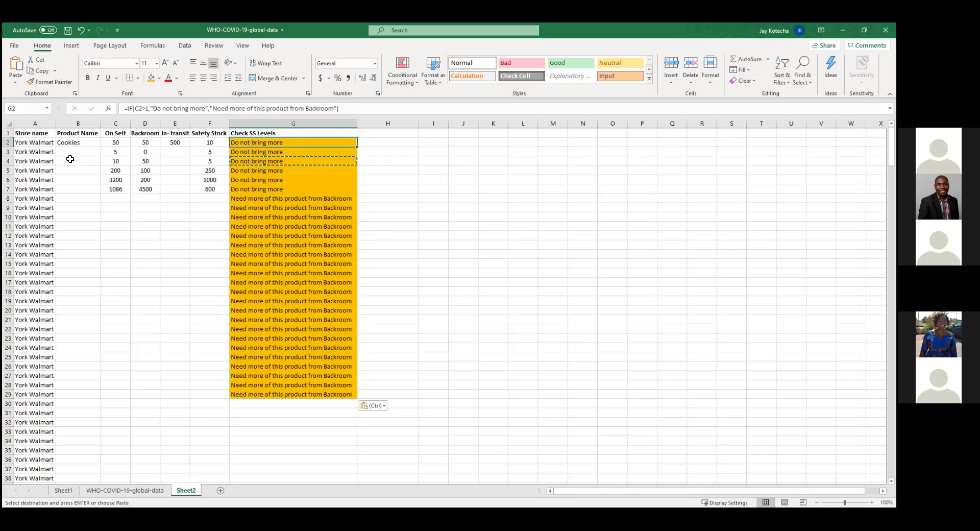
# - Change the On Self quantities to 1 in cell C4 and 0 in cell C7
pyautogui.click(110, 162)
pyautogui.write('1')
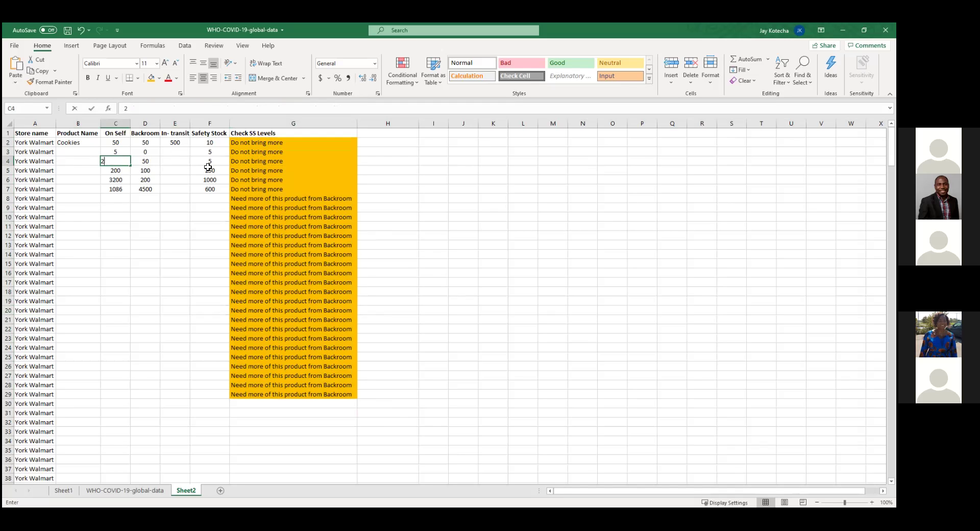
pyautogui.press('Return')
pyautogui.press('Return')
pyautogui.press('Return')
pyautogui.write('0')
pyautogui.press('Return')
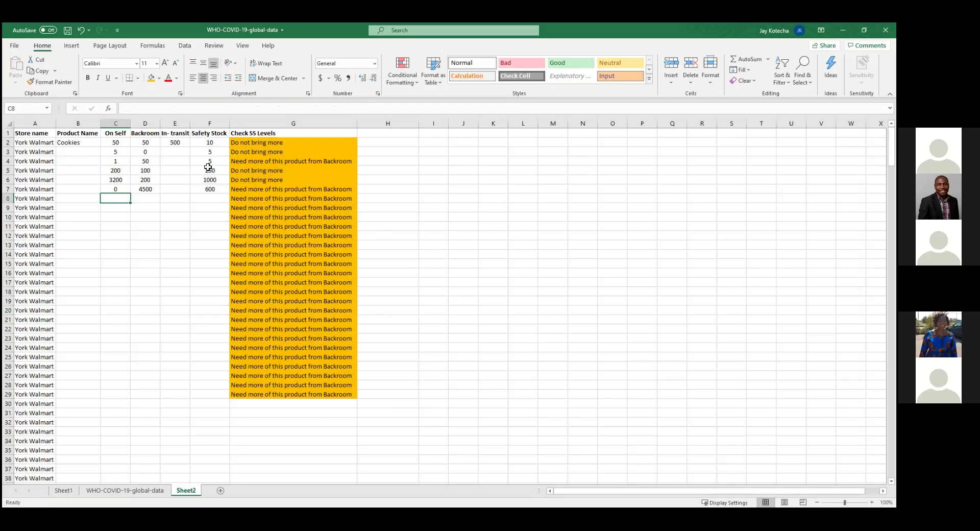
# - Add filters to the header row of the whole inventory sheet
pyautogui.click(7, 121)
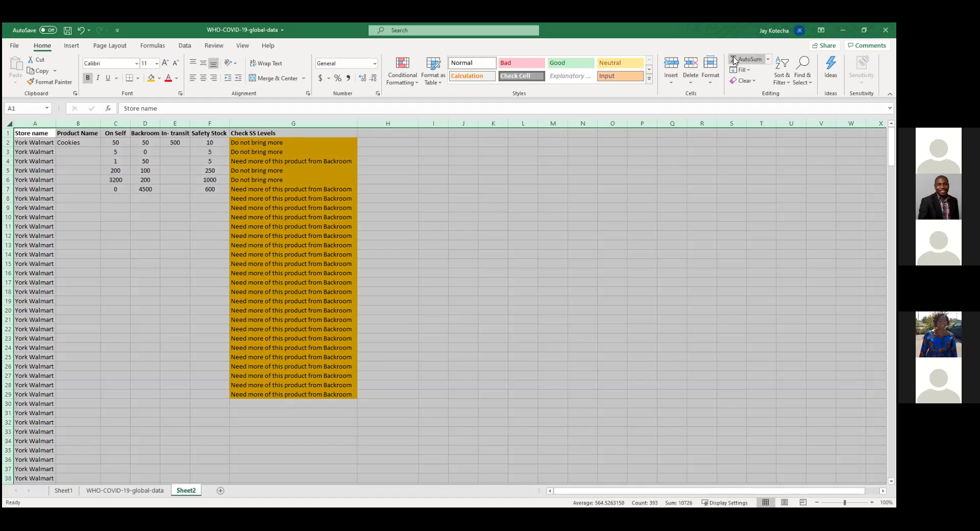
pyautogui.click(778, 71)
pyautogui.click(798, 134)
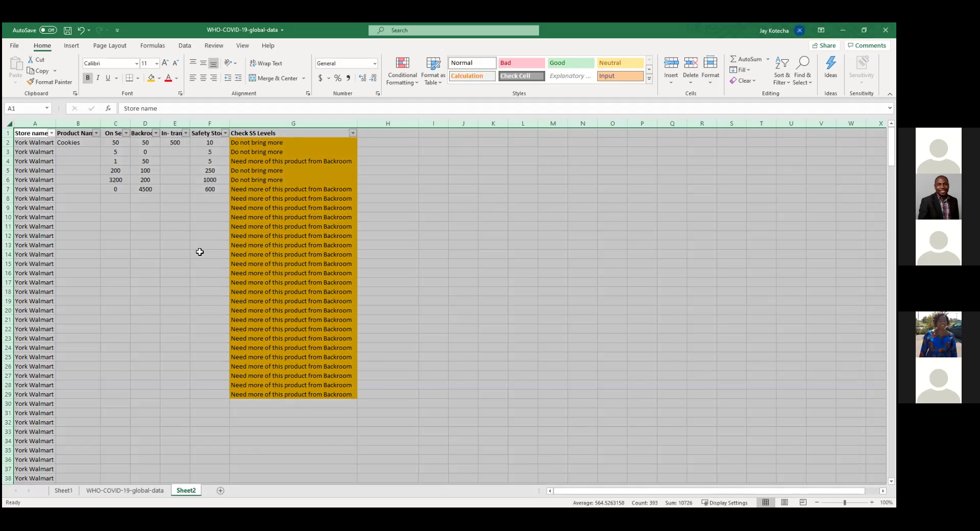
# - Filter the Check SS Levels column to show only the "Do not bring more" rows
pyautogui.click(294, 149)
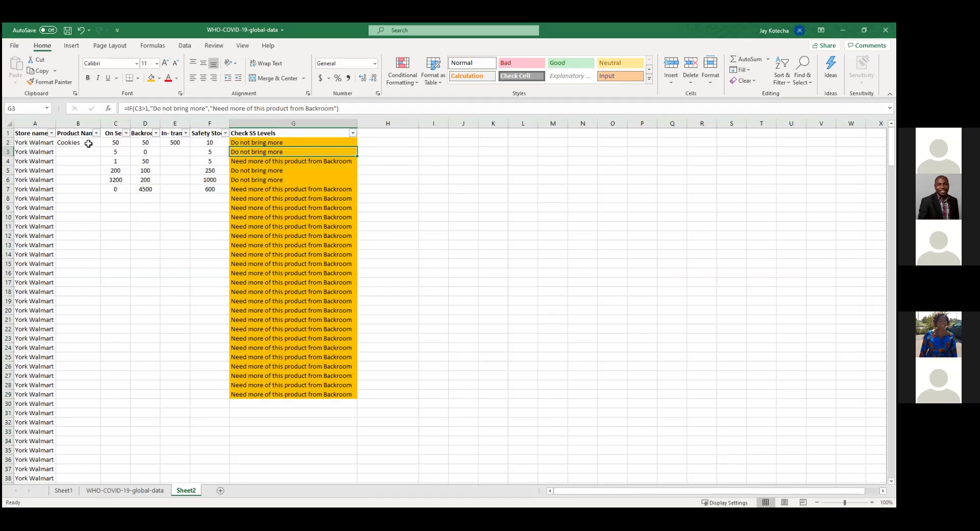
pyautogui.click(352, 133)
pyautogui.click(260, 243)
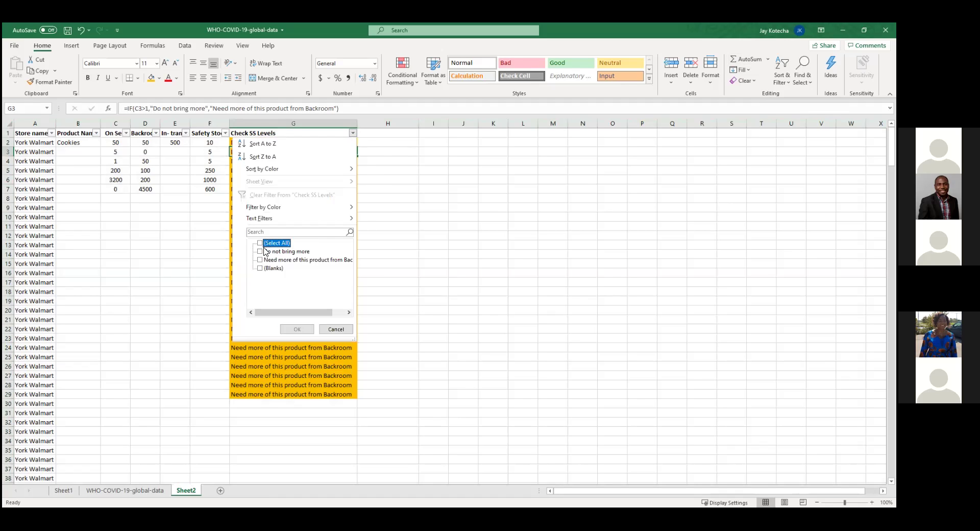
pyautogui.click(260, 251)
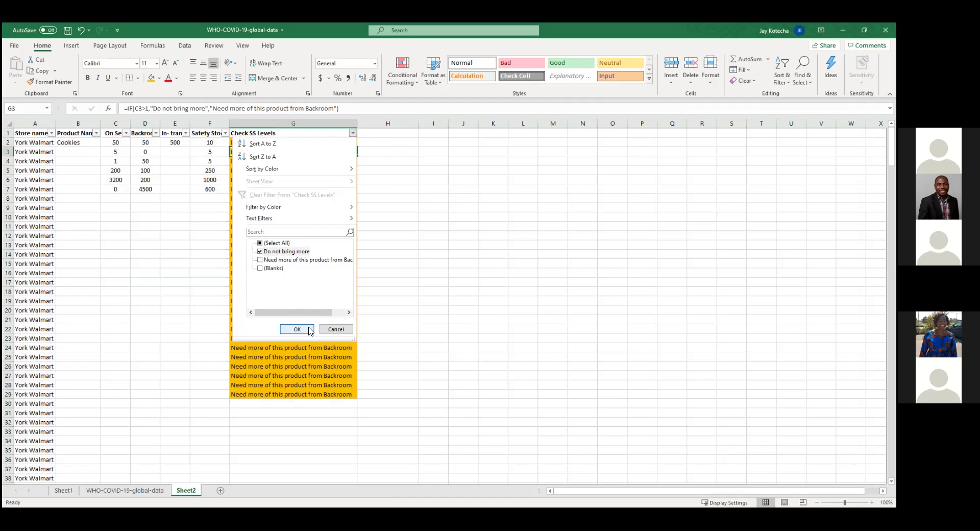
pyautogui.click(309, 330)
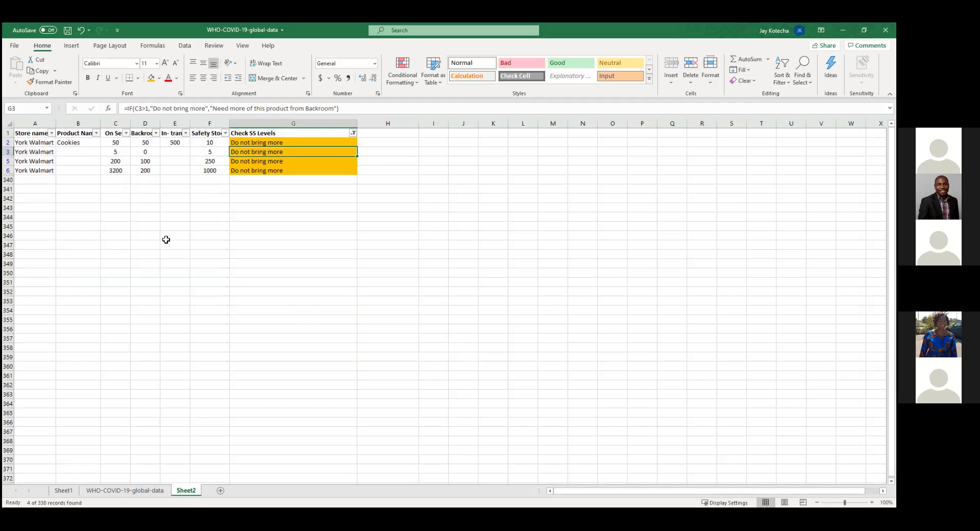
# - Review the filtered "Do not bring more" rows and their Product Name cells
pyautogui.moveTo(32, 138); pyautogui.dragTo(294, 169)
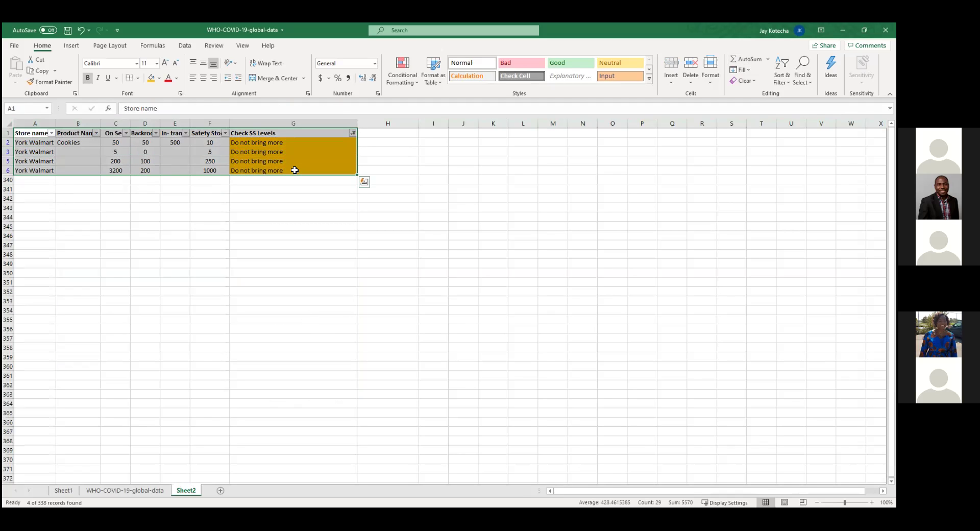
pyautogui.click(125, 181)
pyautogui.click(85, 144)
pyautogui.click(83, 150)
pyautogui.click(83, 162)
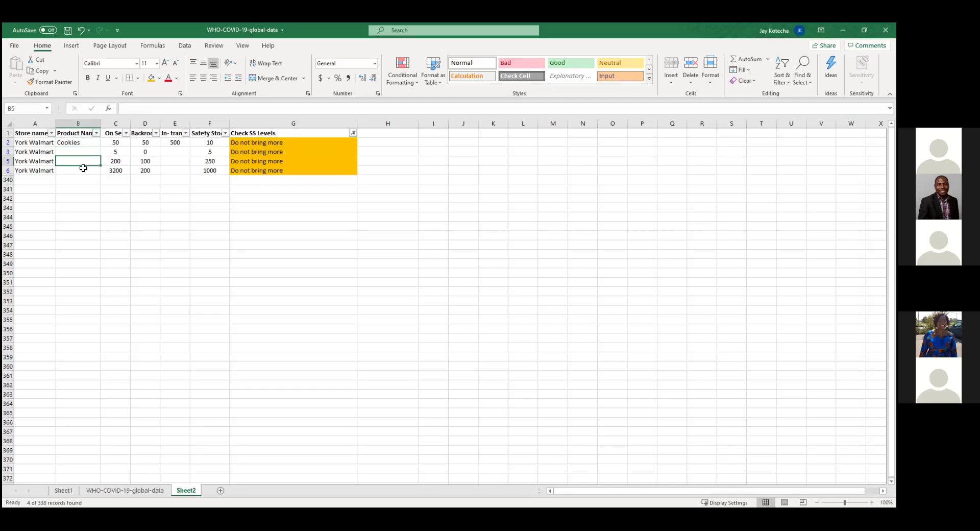
pyautogui.click(83, 170)
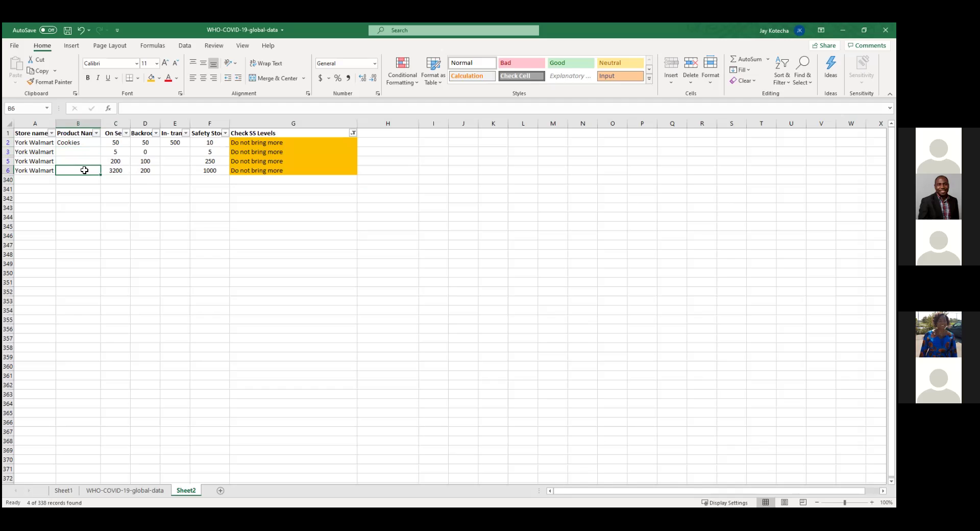
# - Change the Check SS Levels filter to show only the "Need more of this product from Backroom" rows
pyautogui.click(353, 132)
pyautogui.click(262, 250)
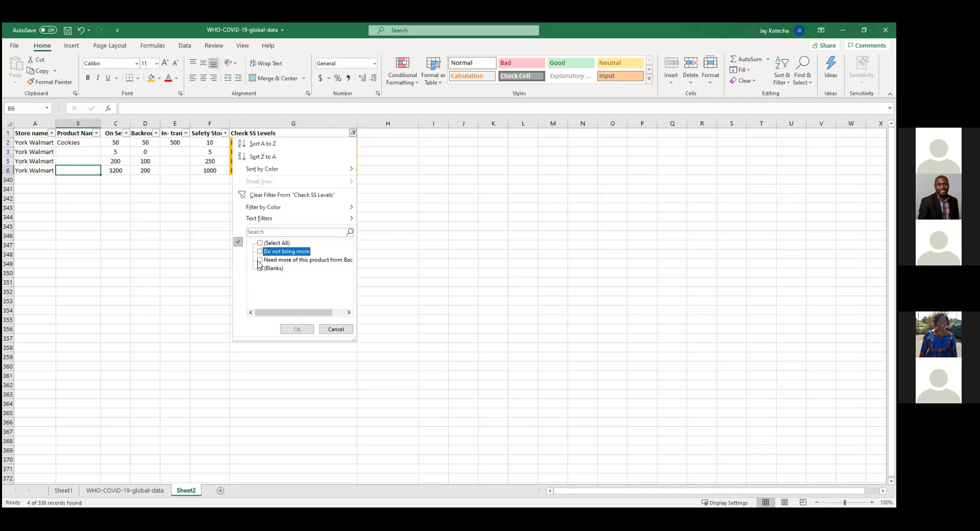
pyautogui.click(392, 226)
pyautogui.click(353, 133)
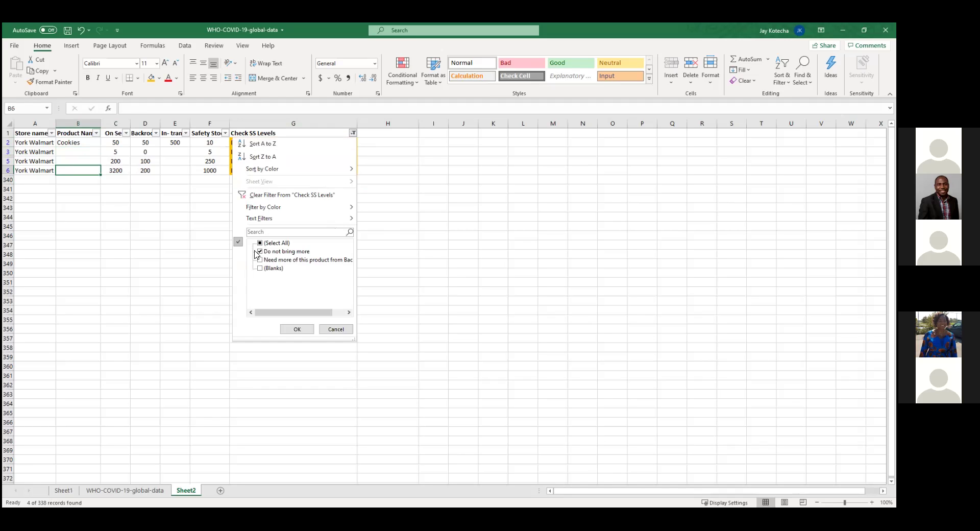
pyautogui.click(261, 253)
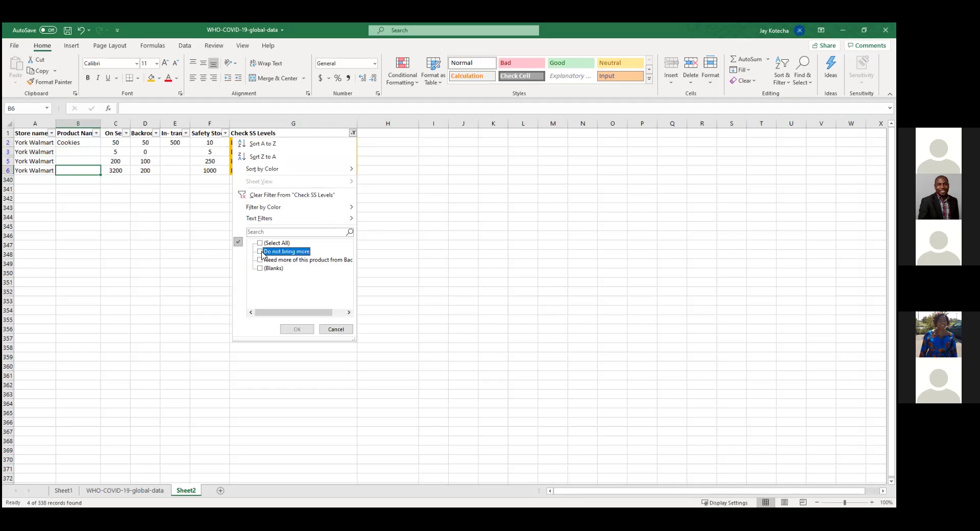
pyautogui.click(260, 261)
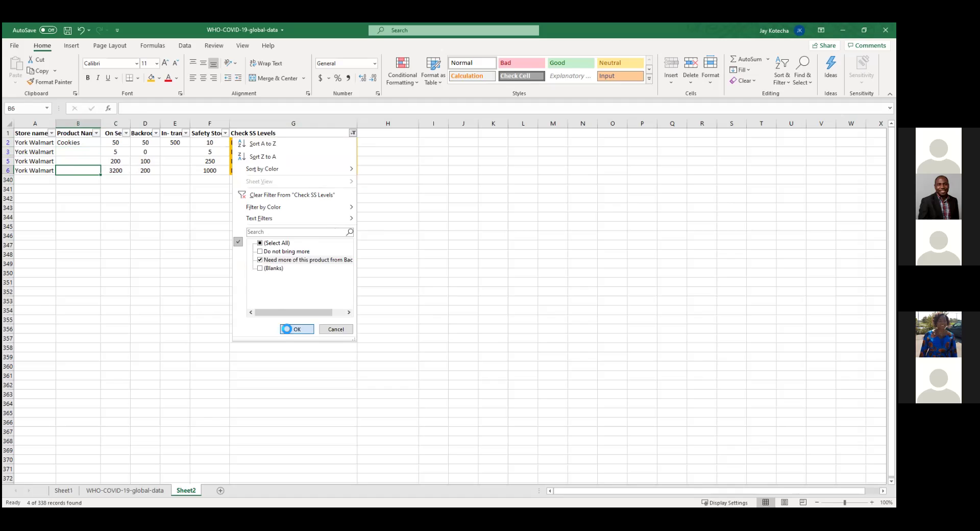
pyautogui.click(297, 330)
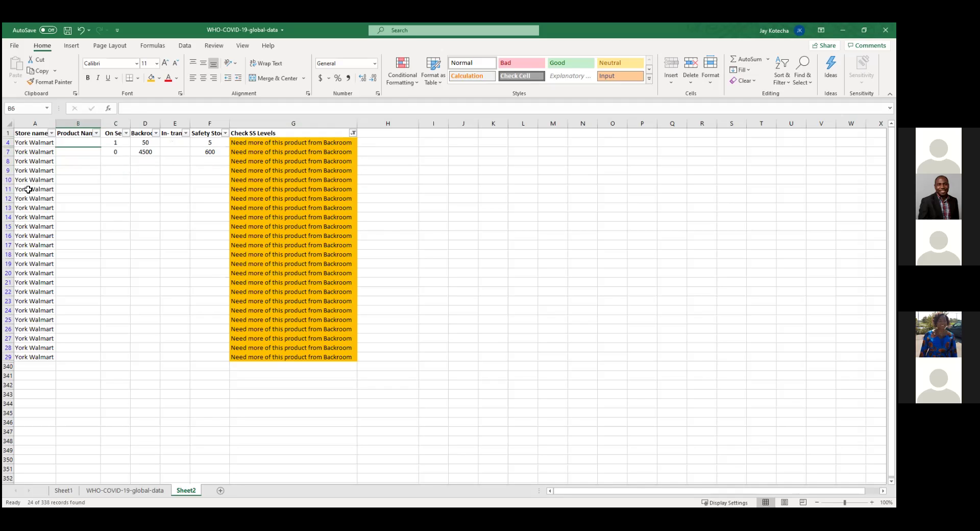
# - Examine the Store name and Safety Stock entries of the rows that need more product from the backroom
pyautogui.click(35, 142)
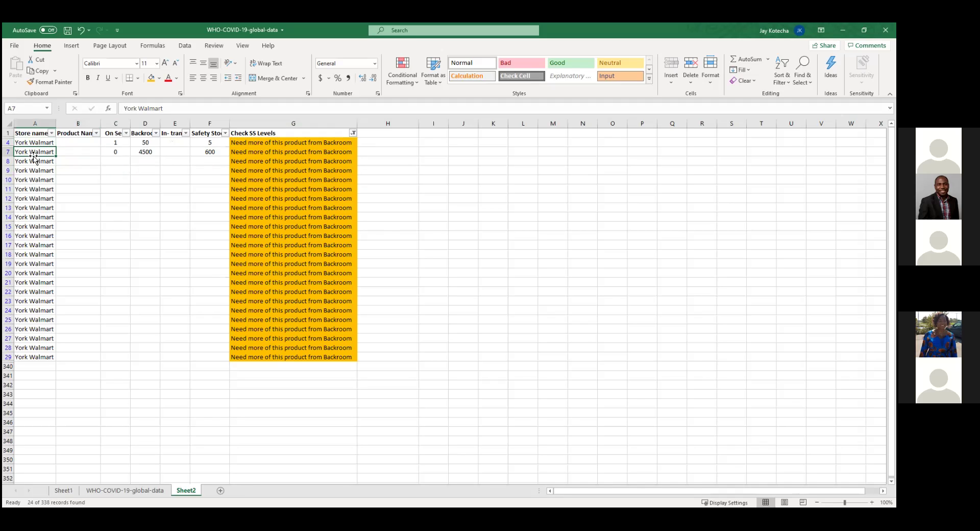
pyautogui.click(35, 355)
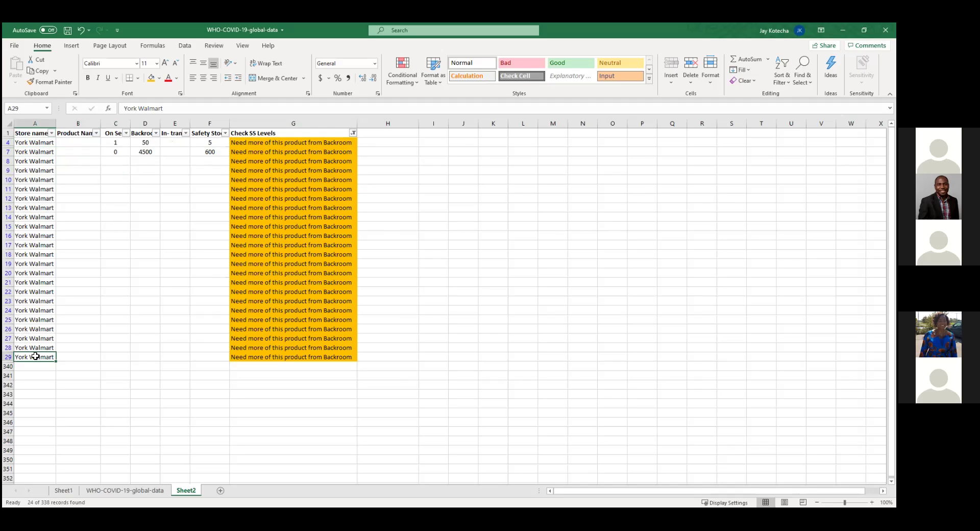
pyautogui.moveTo(209, 161); pyautogui.dragTo(217, 362)
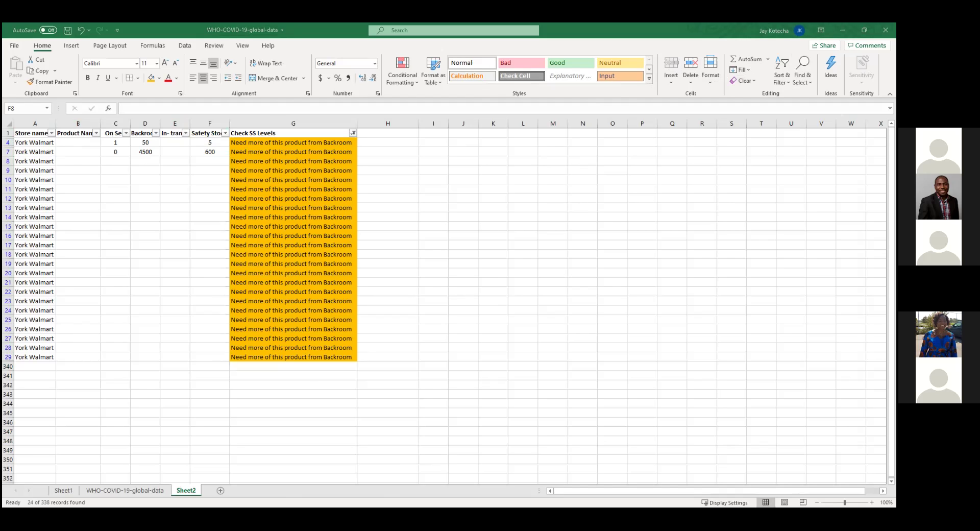
# - Copy the Check SS Levels formula from G4 into the empty cell Q4
pyautogui.click(301, 143)
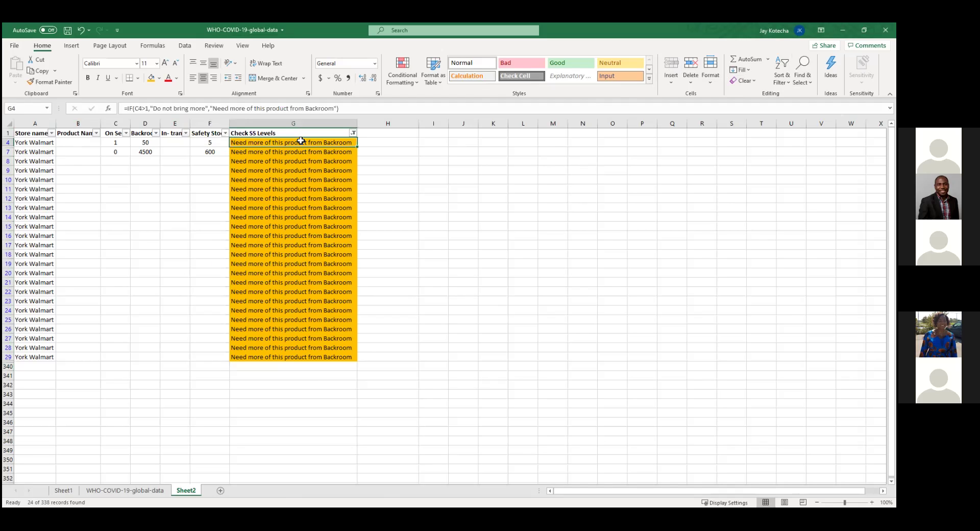
pyautogui.hotkey('ctrl', 'c')
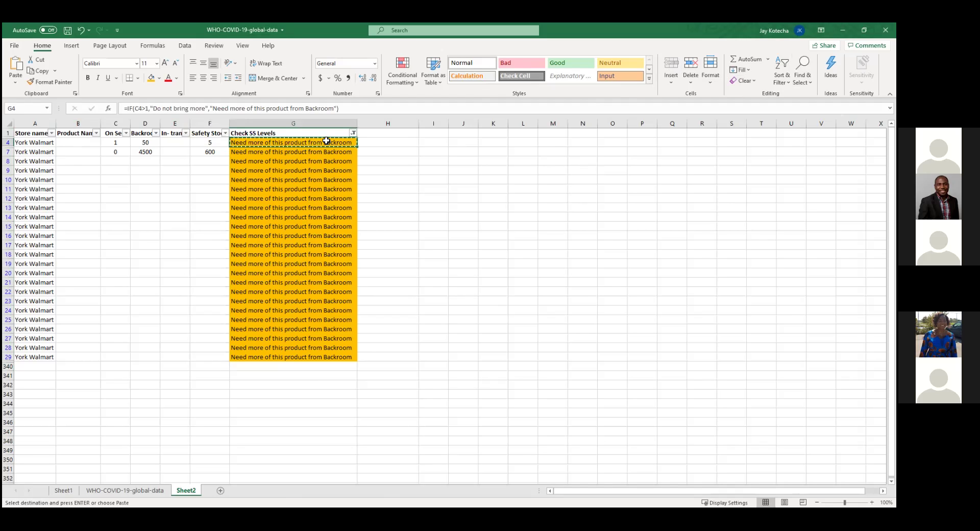
pyautogui.click(663, 144)
pyautogui.hotkey('ctrl', 'v')
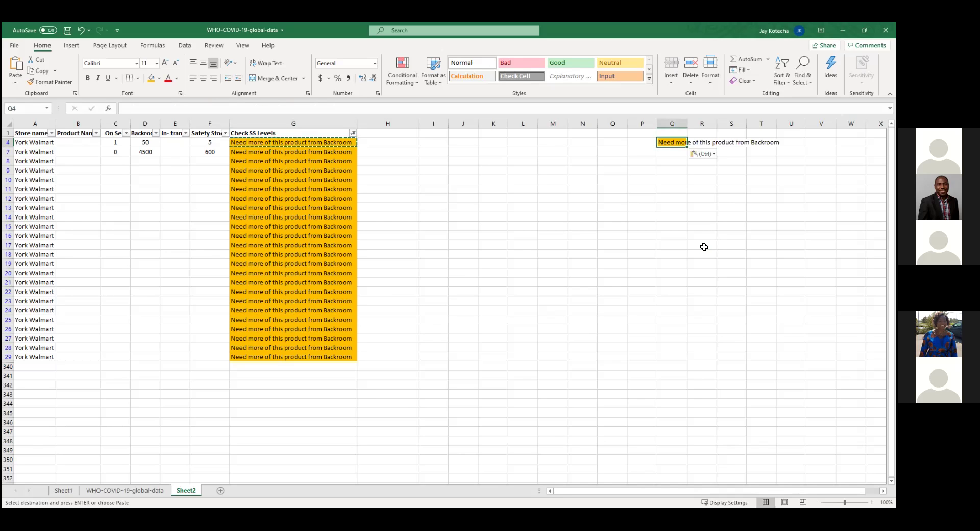
# - Try to replace the M4 reference in the Q4 formula with the On Self cell C4
pyautogui.click(368, 109)
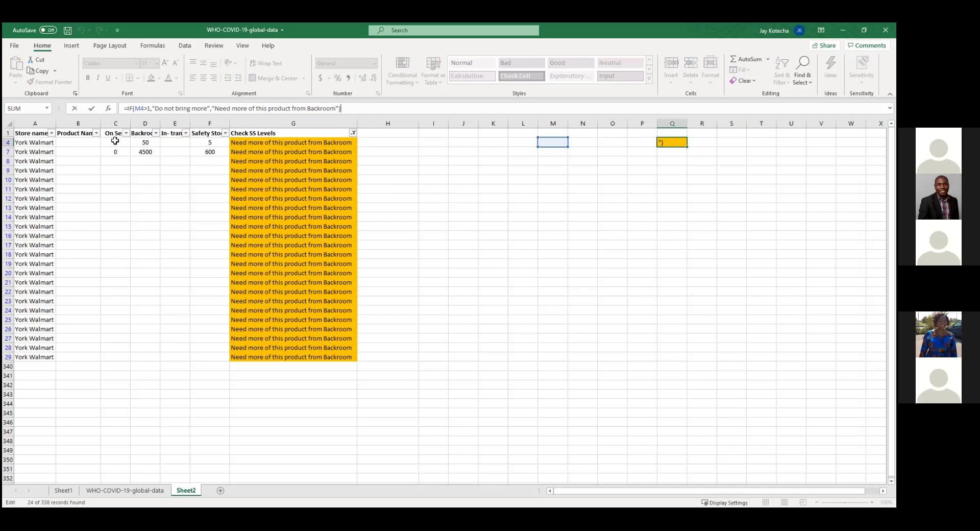
pyautogui.press('Escape')
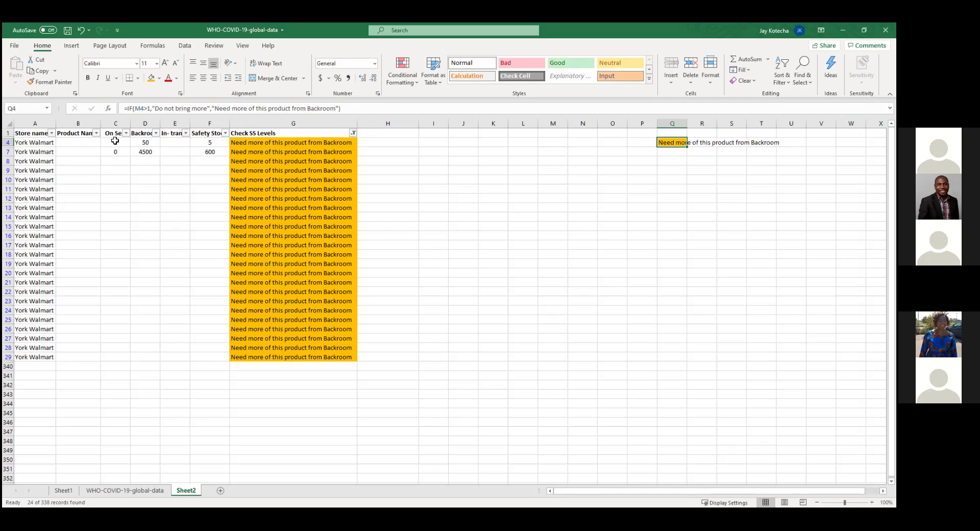
pyautogui.click(138, 109)
pyautogui.click(116, 142)
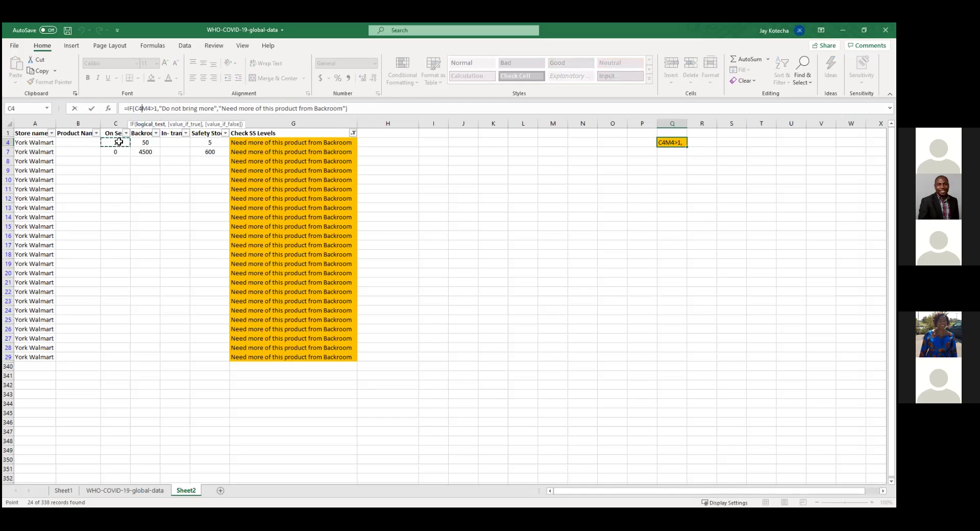
pyautogui.press('Delete')
pyautogui.press('Delete')
pyautogui.press('Return')
# - Compare the cell references of the G4 formula with those of its copy in Q4
pyautogui.click(332, 146)
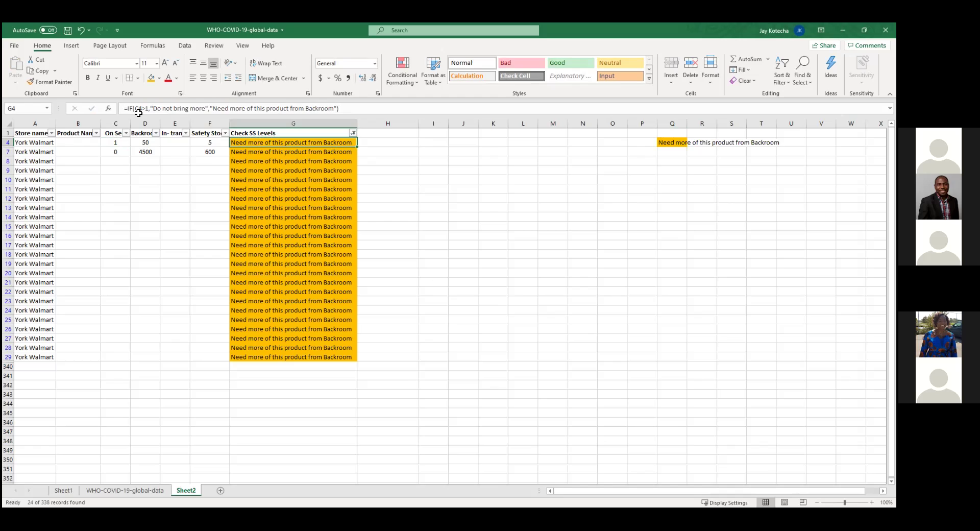
pyautogui.moveTo(144, 144); pyautogui.dragTo(209, 143)
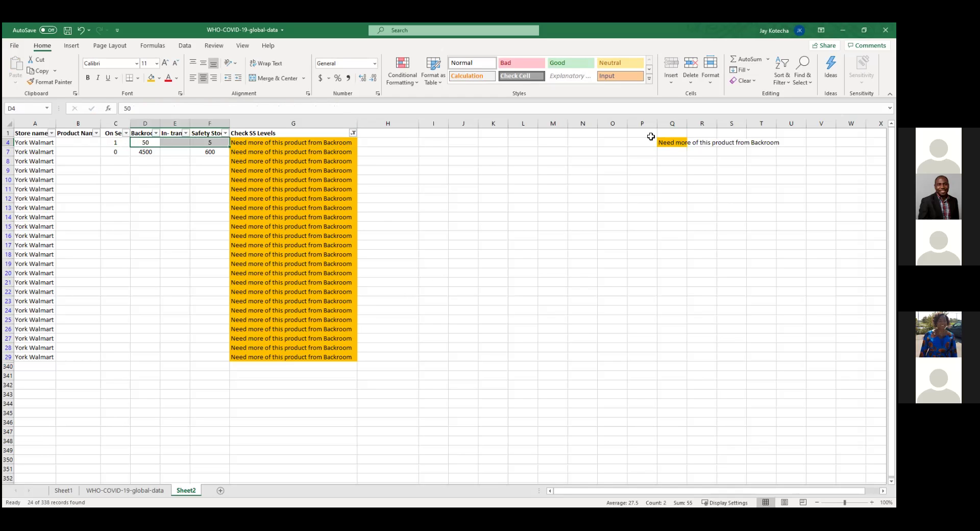
pyautogui.click(665, 143)
pyautogui.click(418, 109)
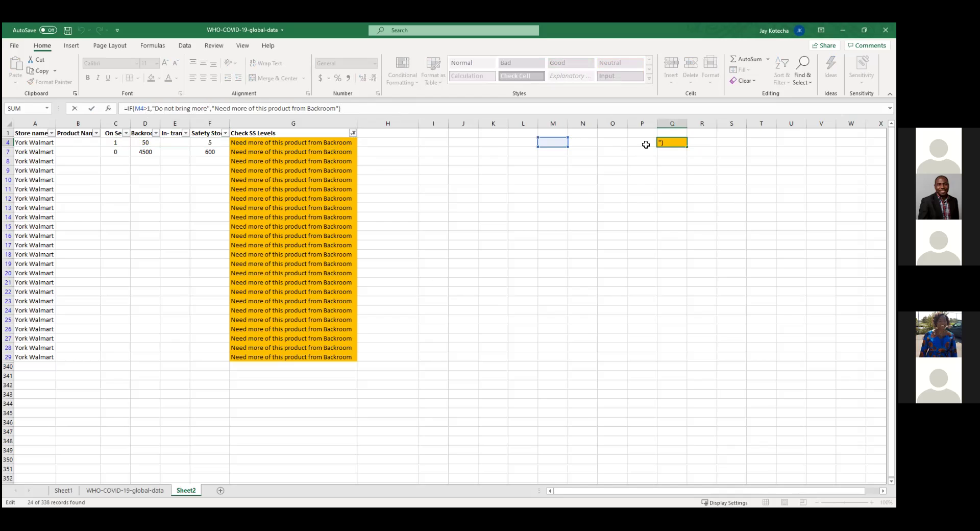
pyautogui.hotkey('ctrl', 'Return')
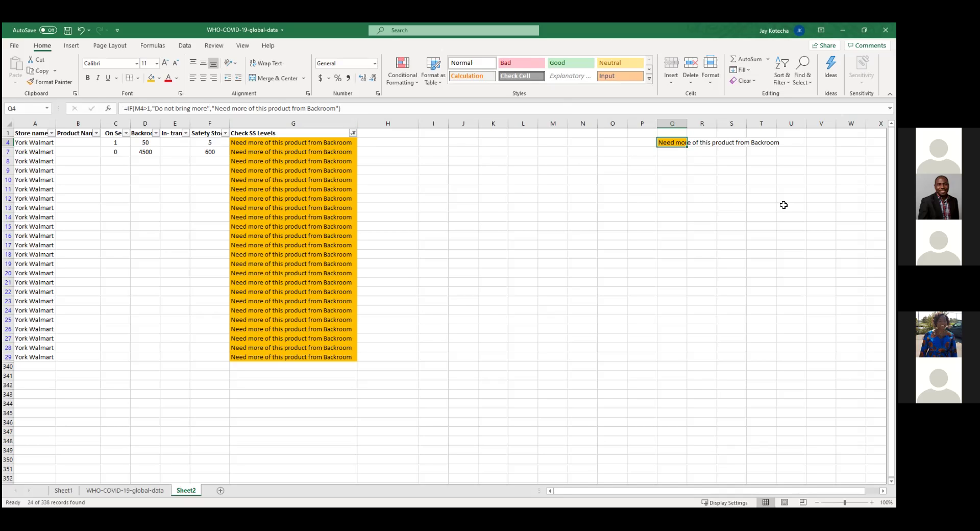
# - Clear the contents of cells Q1 through Q9 to remove the copied formula
pyautogui.moveTo(457, 200); pyautogui.dragTo(852, 198)
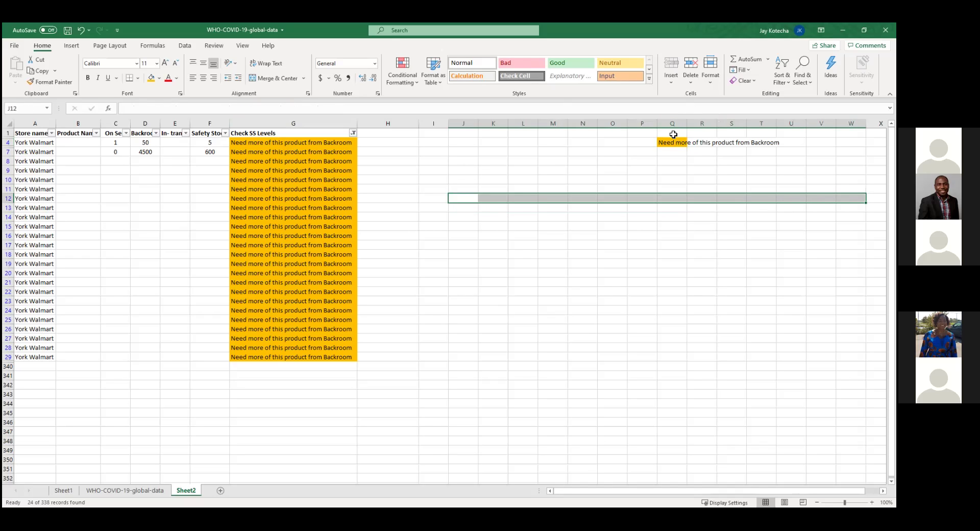
pyautogui.moveTo(672, 131); pyautogui.dragTo(676, 175)
pyautogui.press('Delete')
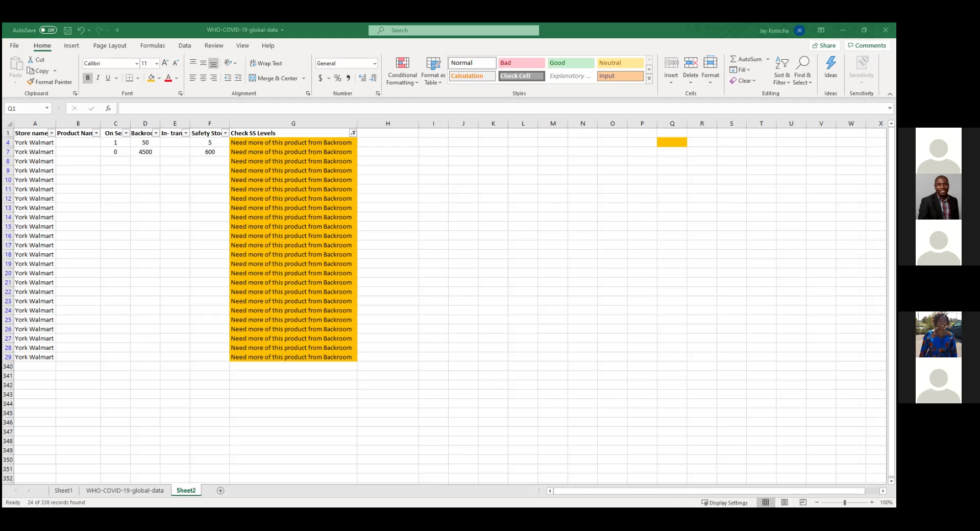
pyautogui.moveTo(672, 132); pyautogui.dragTo(671, 170)
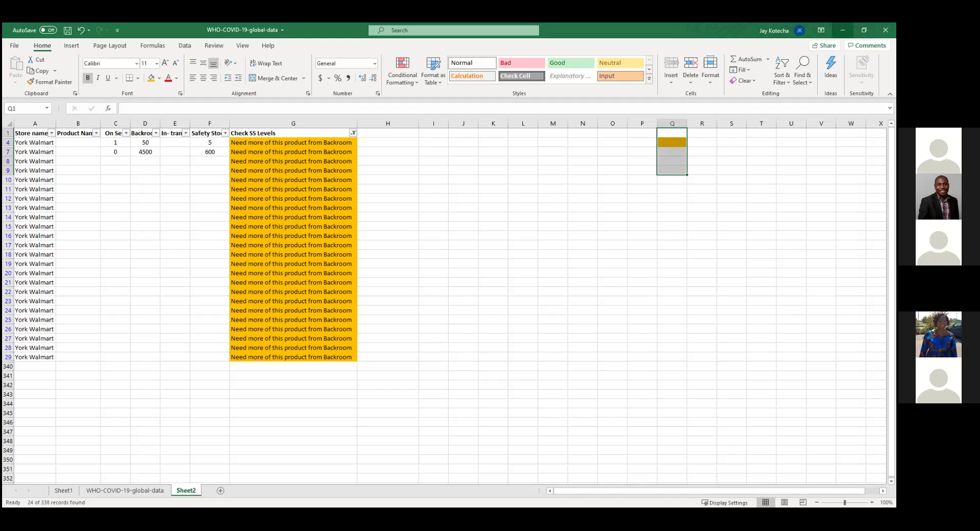
# - Return to the WHO-COVID-19-global-data sheet and save the workbook
pyautogui.click(149, 491)
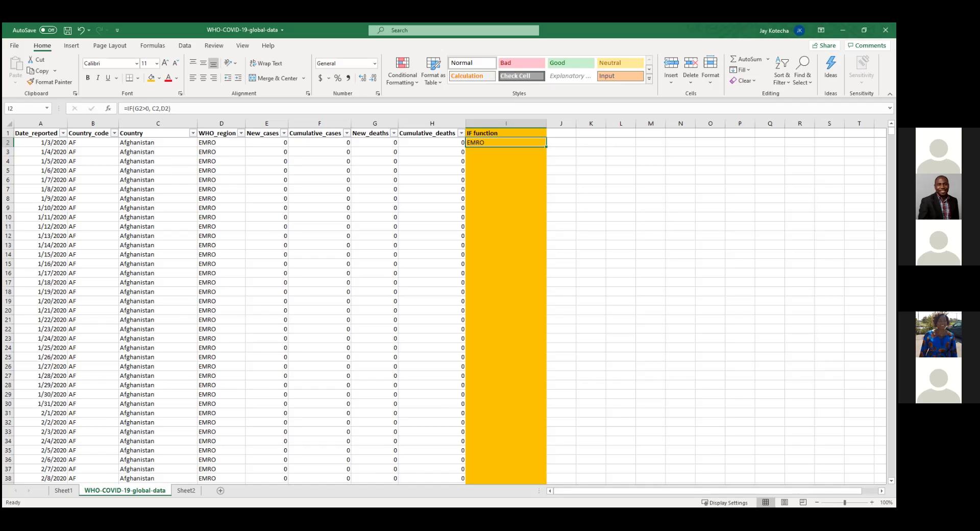
pyautogui.click(66, 30)
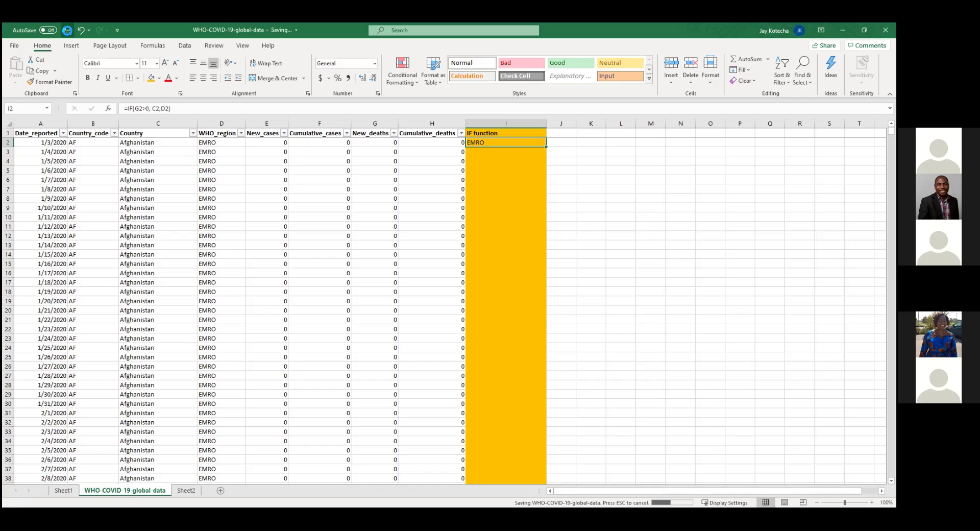
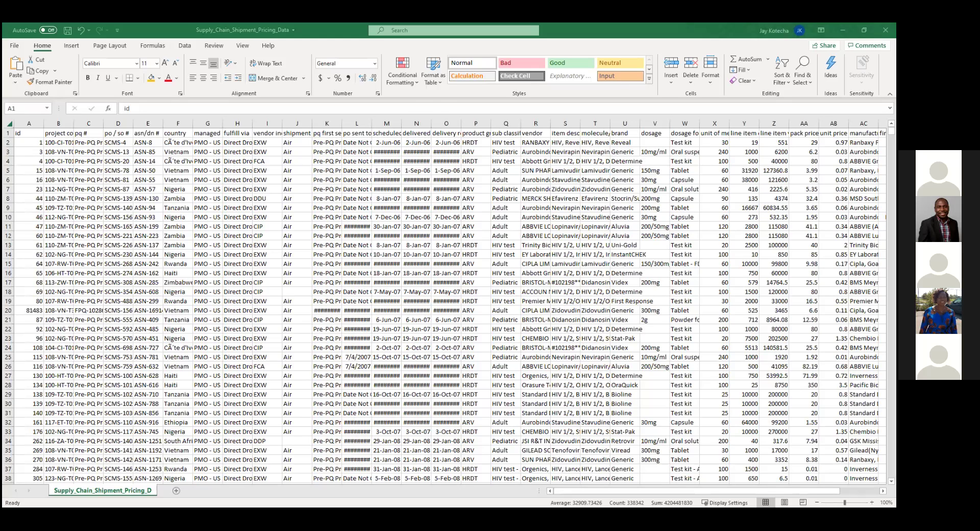
# - Bold the header row of the Supply_Chain_Shipment_Pricing_Data sheet and add filters to all of its columns
pyautogui.click(9, 134)
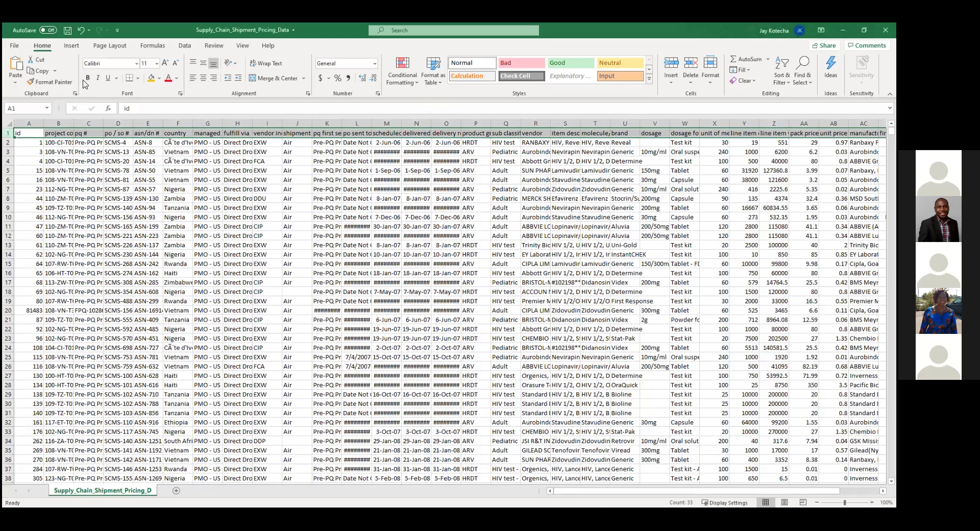
pyautogui.click(91, 79)
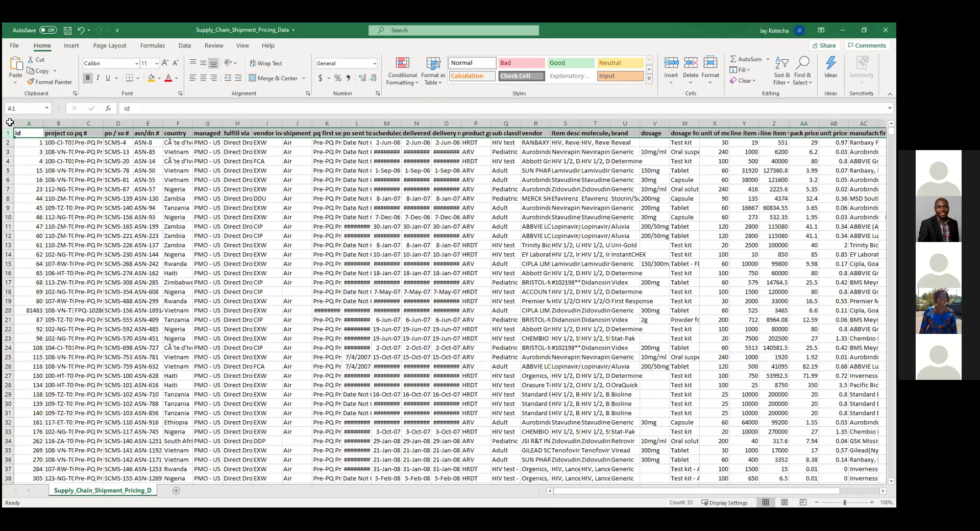
pyautogui.click(10, 122)
pyautogui.click(8, 133)
pyautogui.click(7, 123)
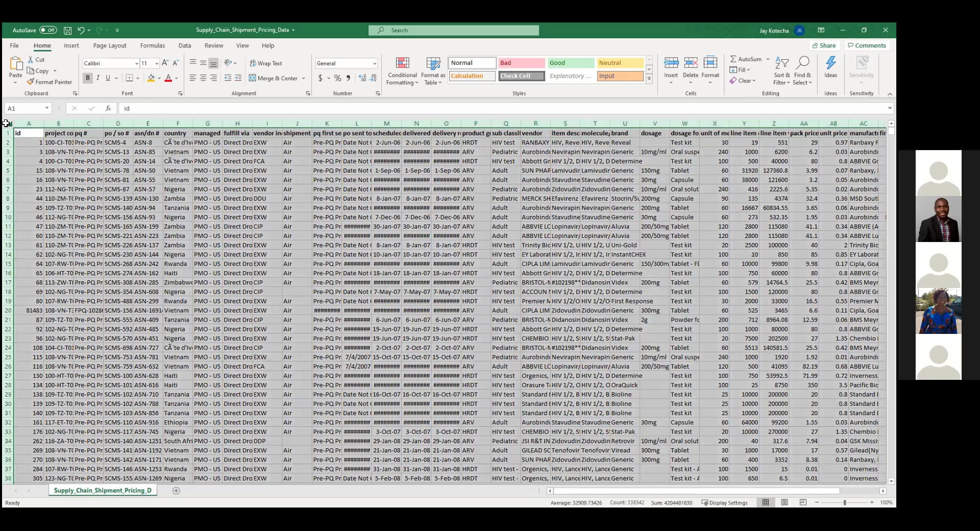
pyautogui.click(780, 81)
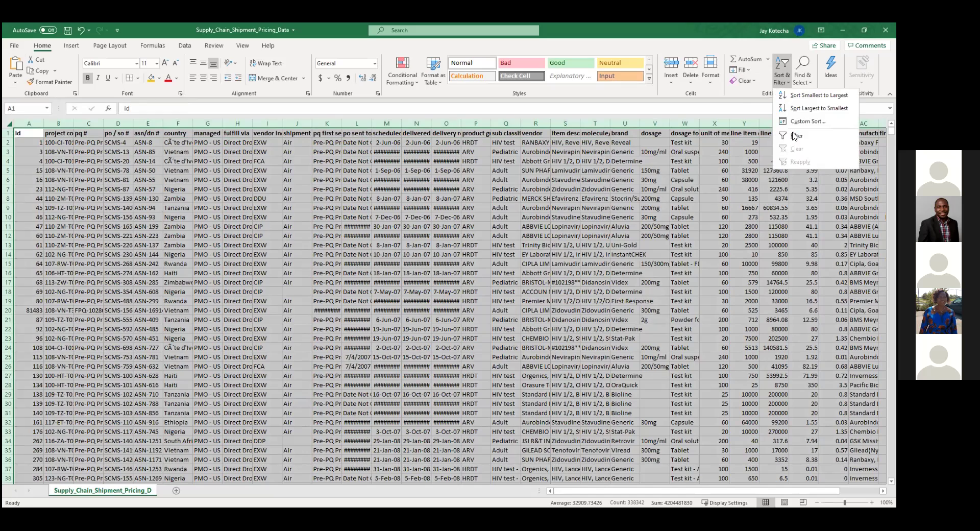
pyautogui.click(792, 134)
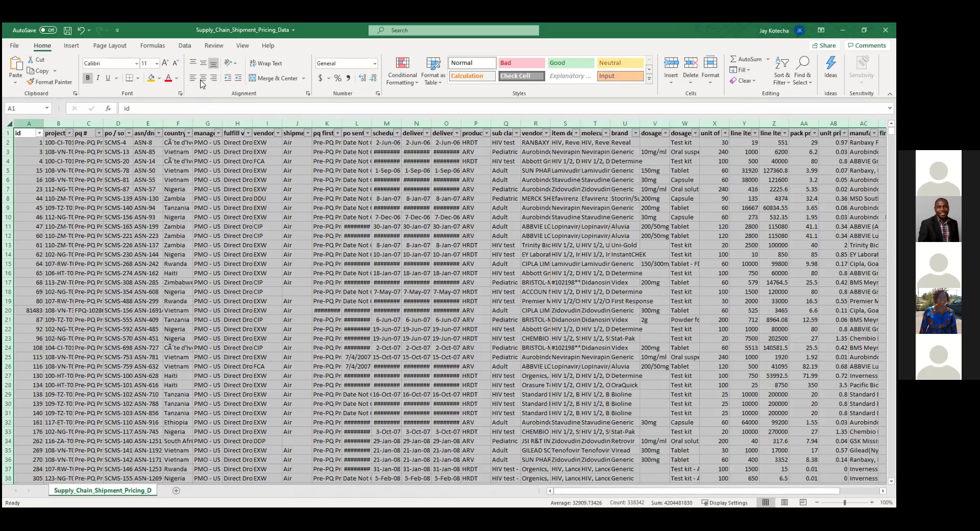
# - Center the contents of the id column and widen the managed by column so its header fits
pyautogui.hotkey('ctrl', 'space')
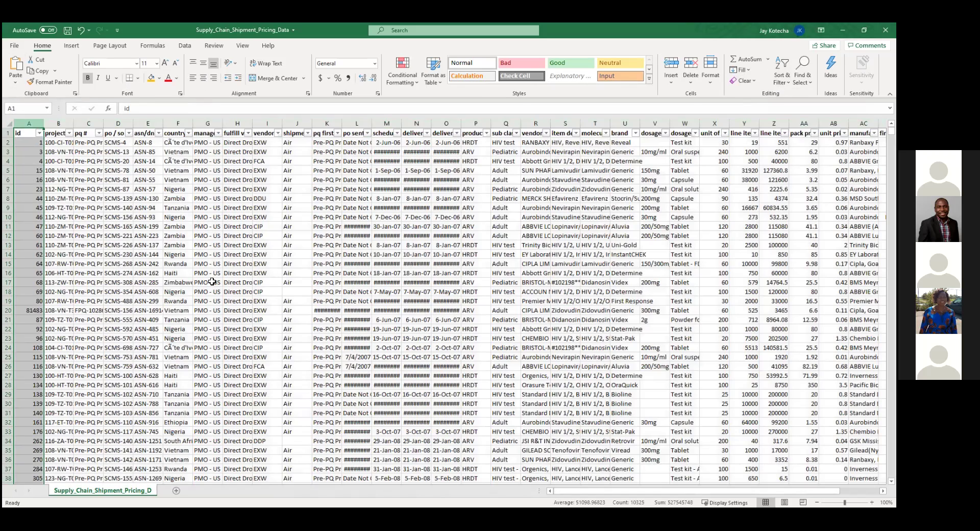
pyautogui.hotkey('ctrl', 'e')
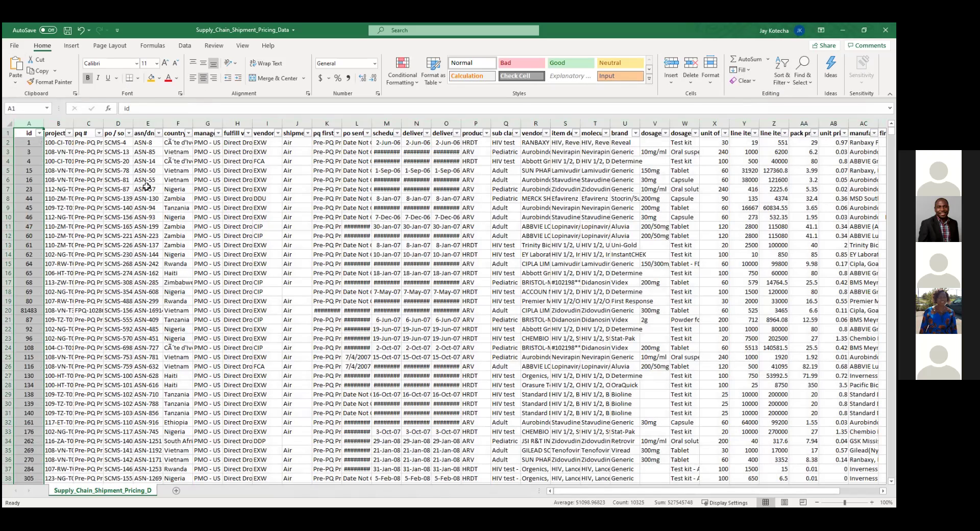
pyautogui.click(119, 149)
pyautogui.press('Right')
pyautogui.press('Right')
pyautogui.press('Down')
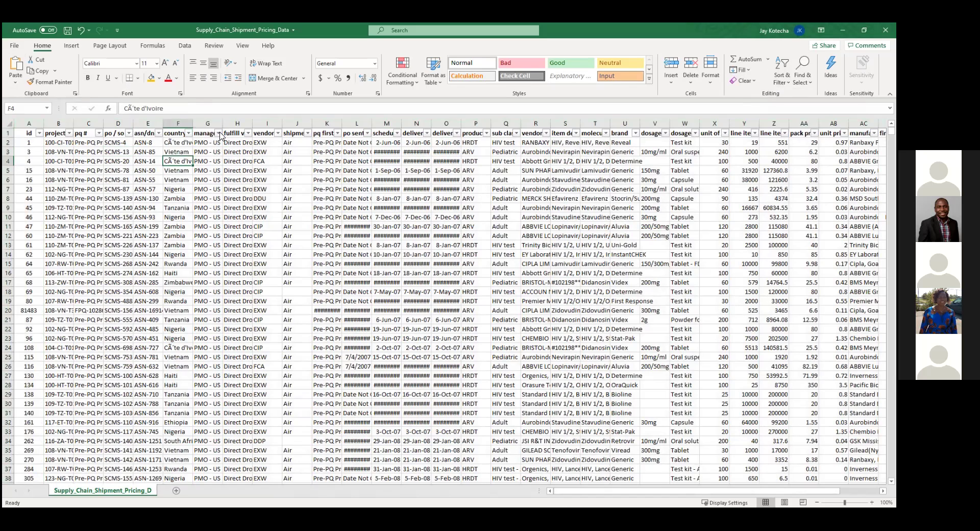
pyautogui.click(220, 134)
pyautogui.click(219, 133)
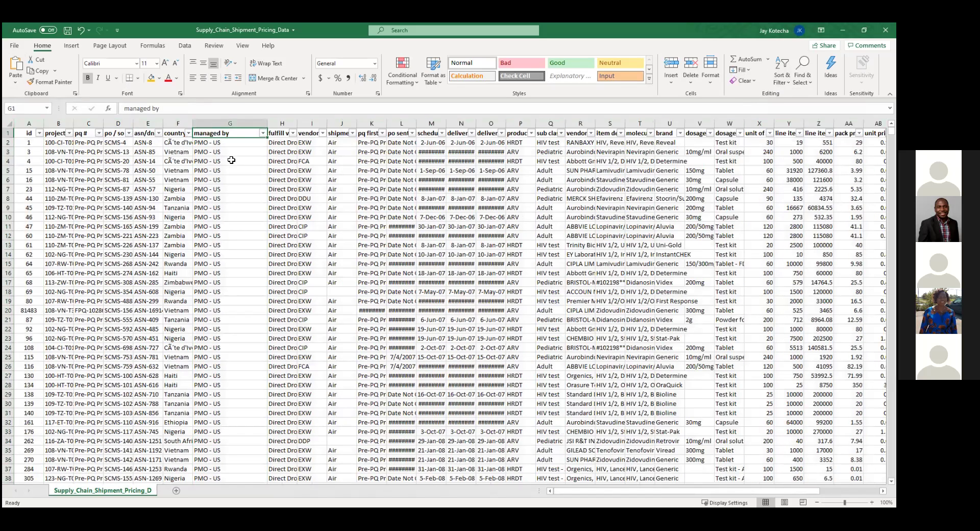
# - Autofit the width of the line item insurance (usd) column AG
pyautogui.click(348, 141)
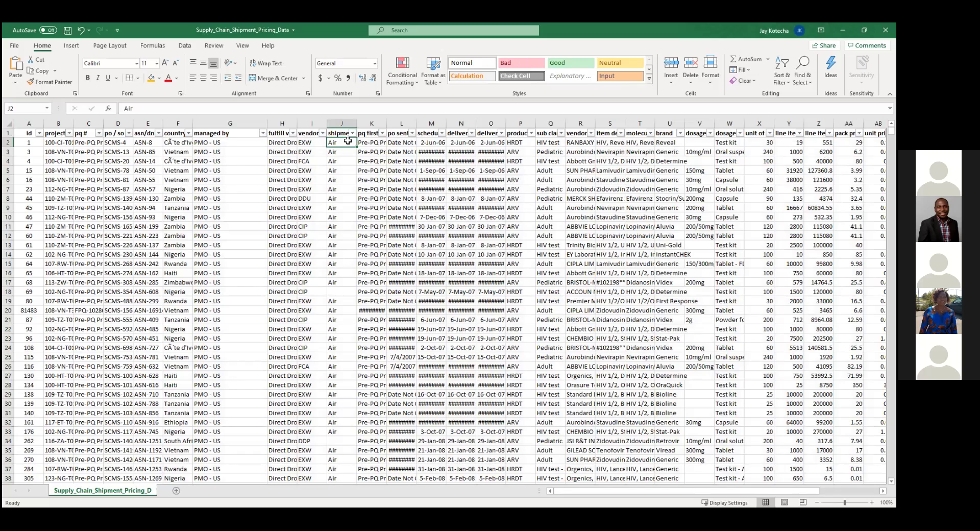
pyautogui.scroll(-5, 351, 337)
pyautogui.scroll(5, 350, 337)
pyautogui.hscroll(3, 449, 307)
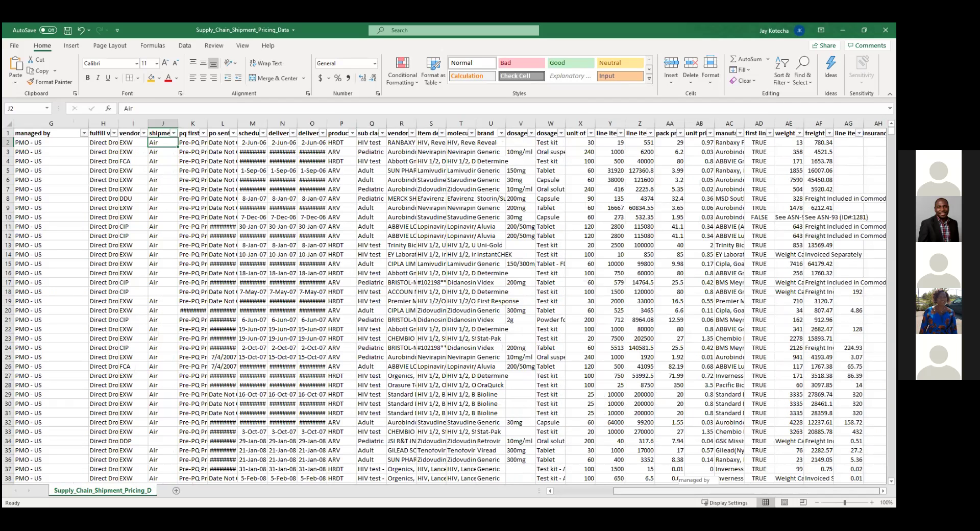
pyautogui.hscroll(1, 758, 125)
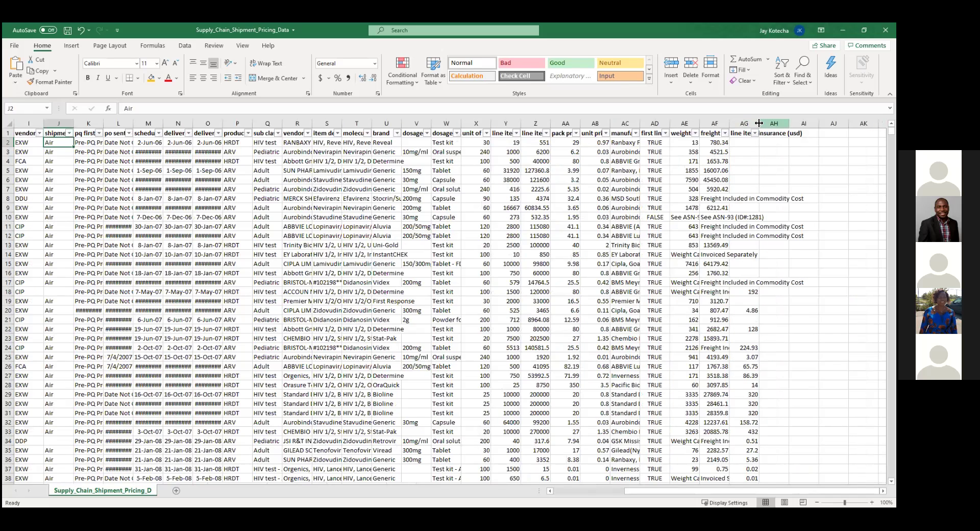
pyautogui.doubleClick(757, 123)
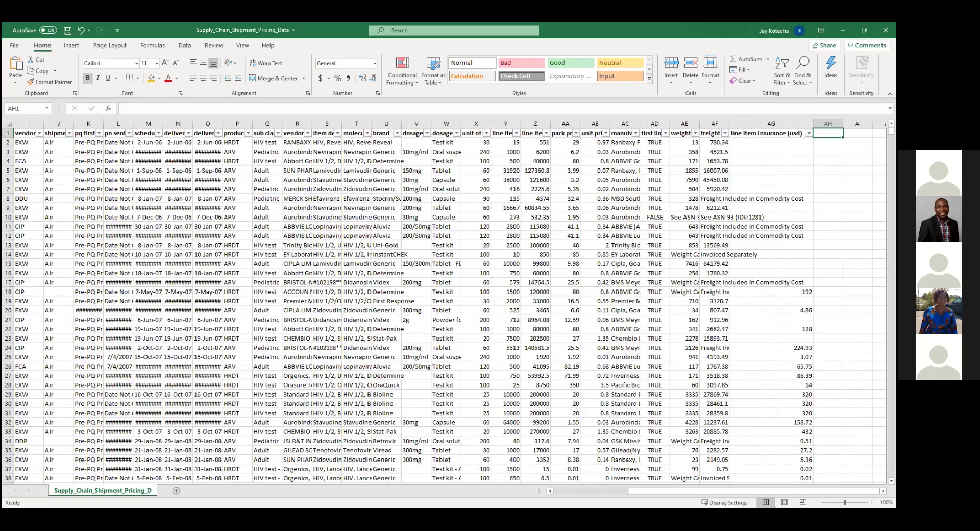
# - Enter a new column header in AH1 made of the presenter's first name followed by "- Advance Notice"
pyautogui.write('Jay -')
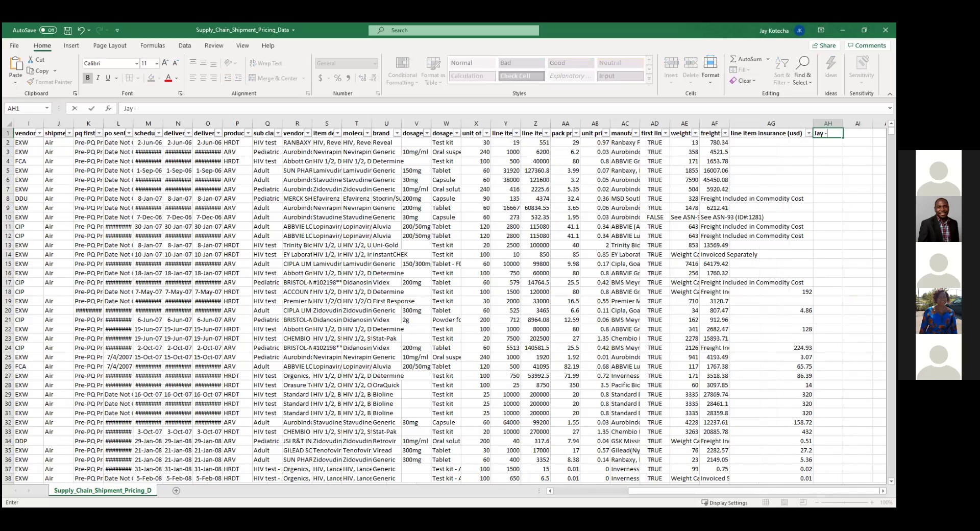
pyautogui.write(' Advance Notice')
pyautogui.hotkey('ctrl', 'Return')
pyautogui.press('Return')
# - Enter the formula =IF(J2="Air","Urgent","Not Urgent") in AH2 to classify the shipment mode
pyautogui.write('=')
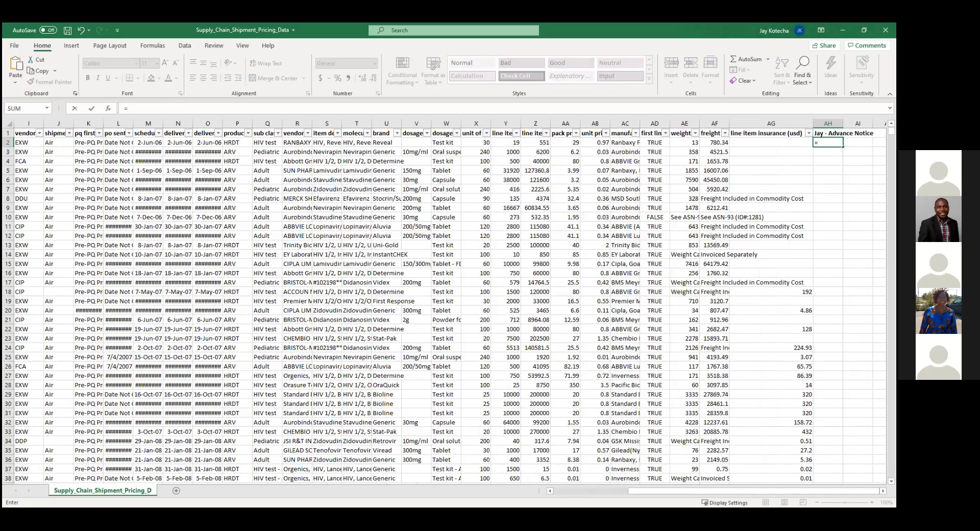
pyautogui.write('if')
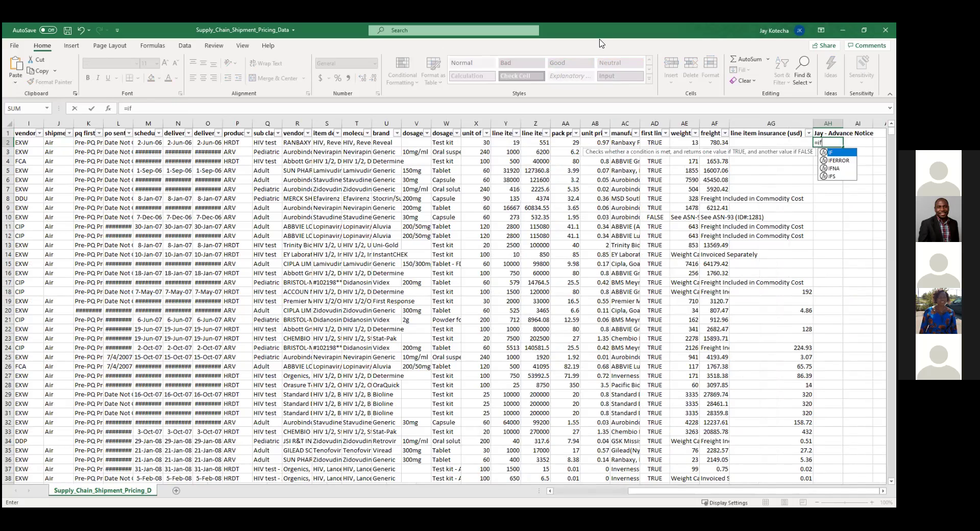
pyautogui.press('F2')
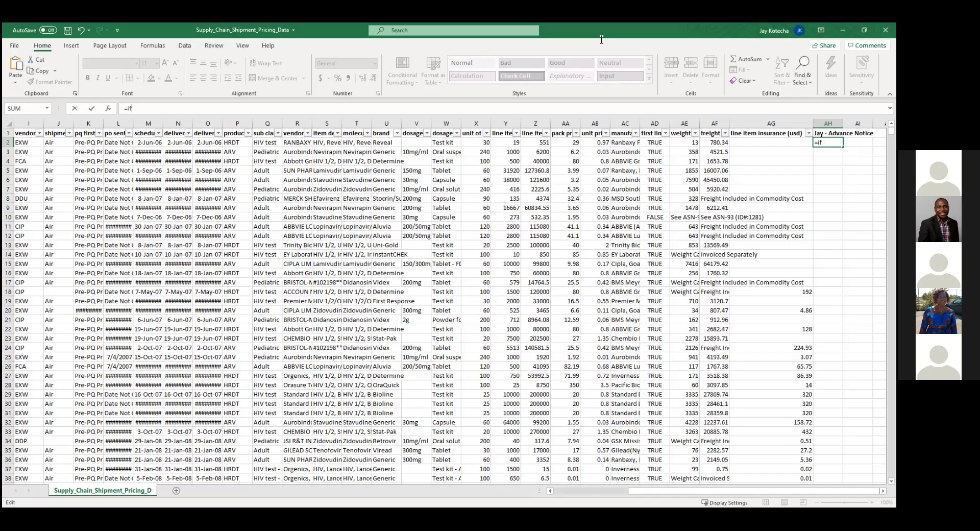
pyautogui.write('(')
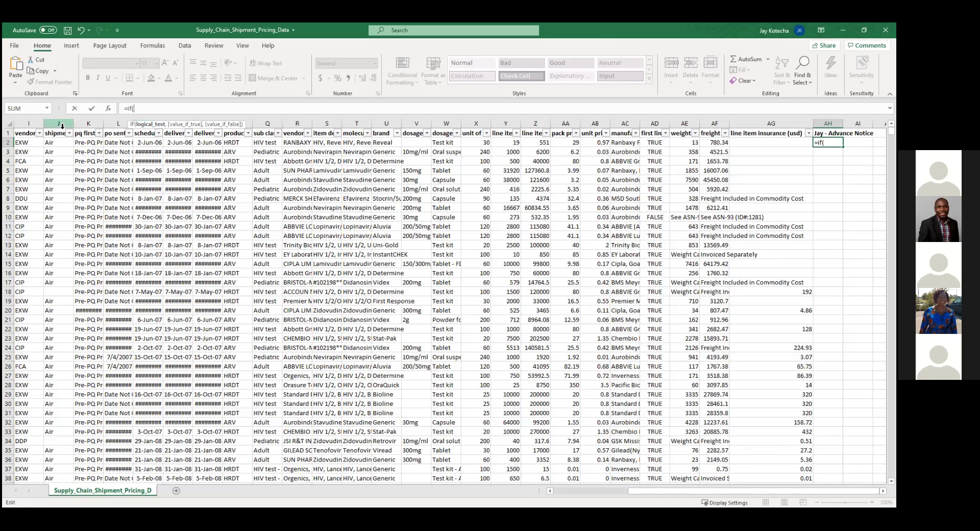
pyautogui.click(59, 144)
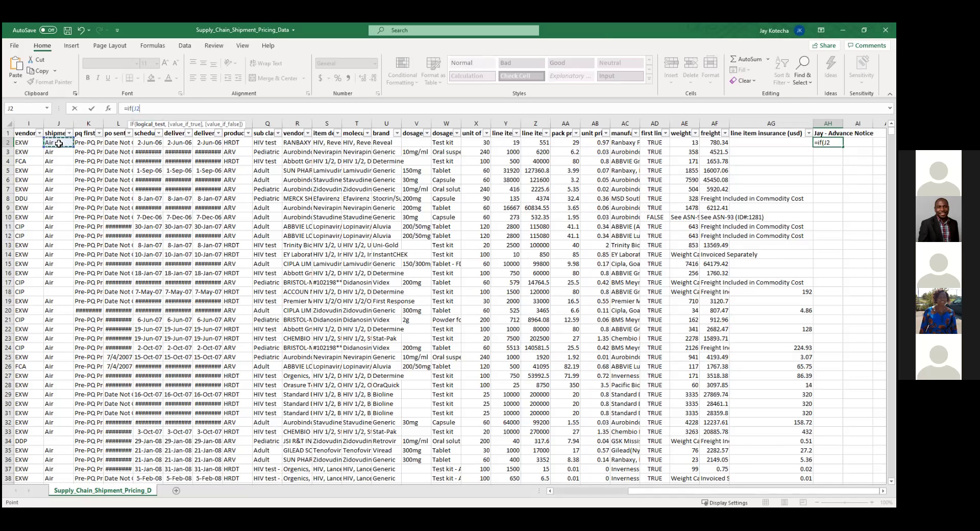
pyautogui.write('="')
pyautogui.write('Air",')
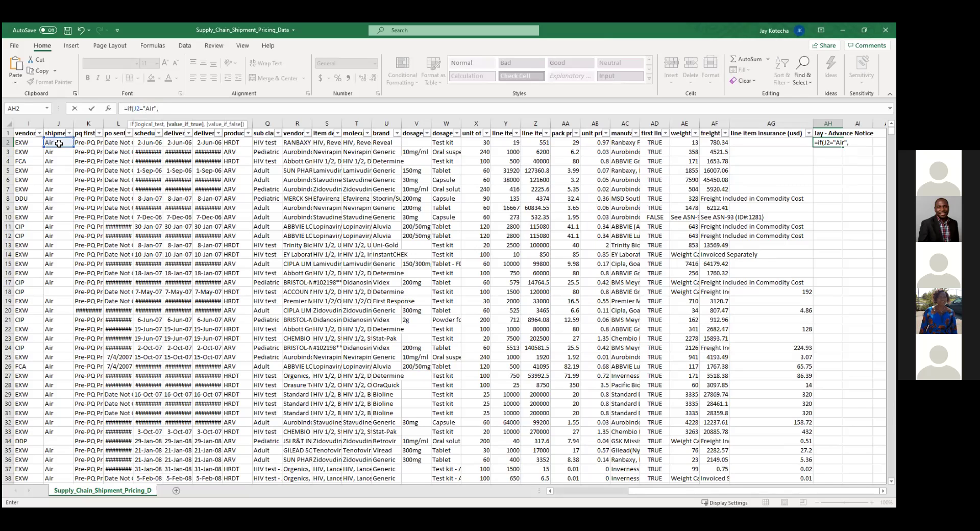
pyautogui.write('"')
pyautogui.write('Urgent",')
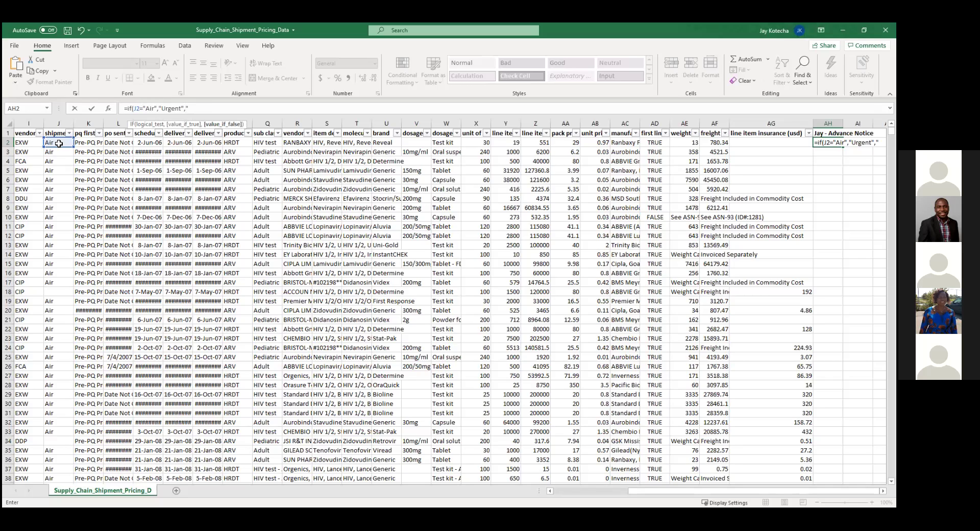
pyautogui.write('"Not Urgent")')
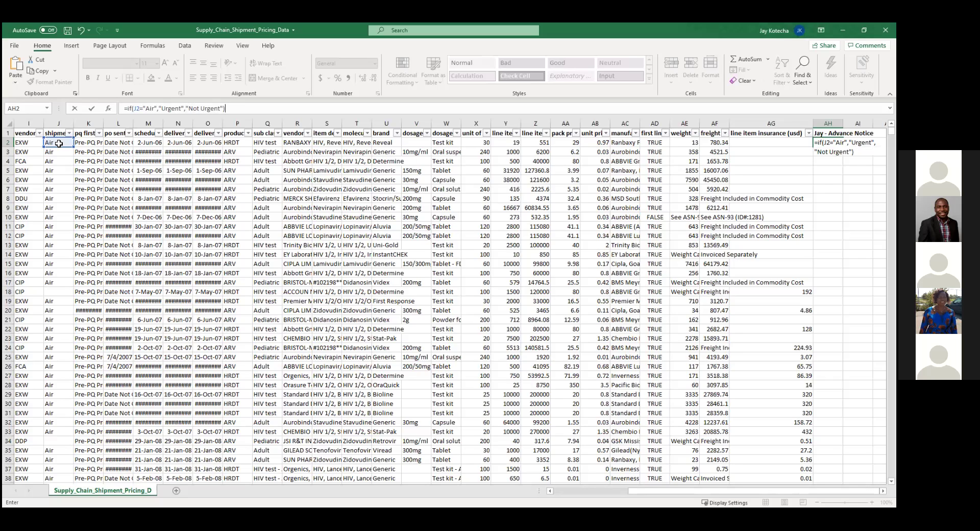
pyautogui.press('Return')
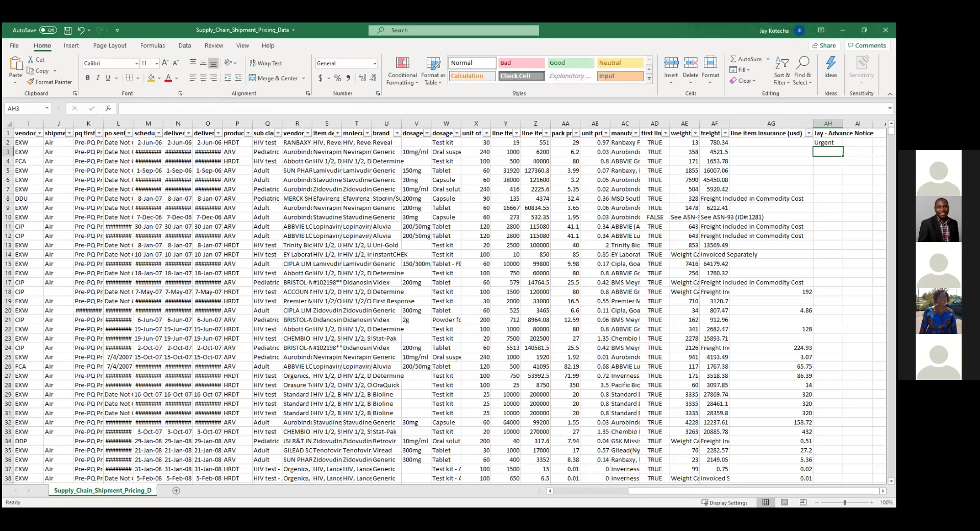
# - Fill the Advance Notice column AH with gold and autofit its width
pyautogui.click(828, 123)
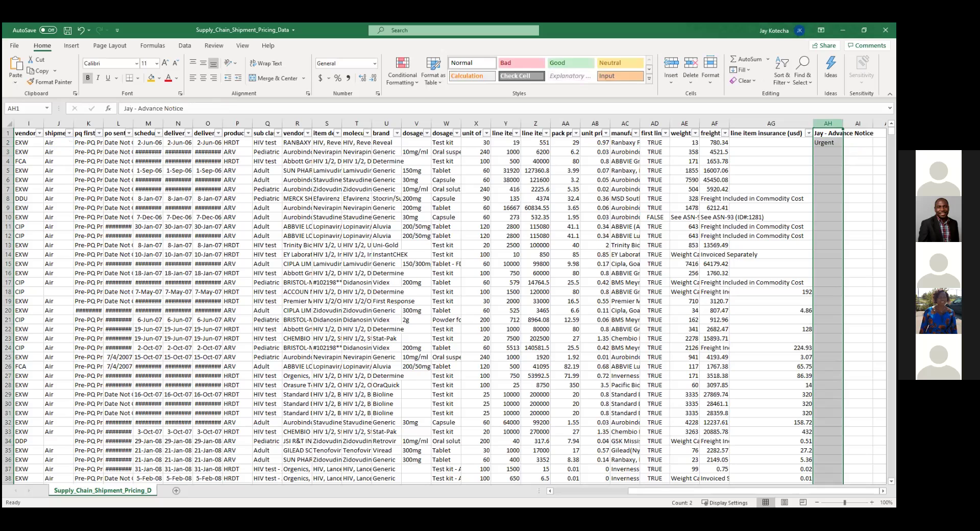
pyautogui.click(151, 82)
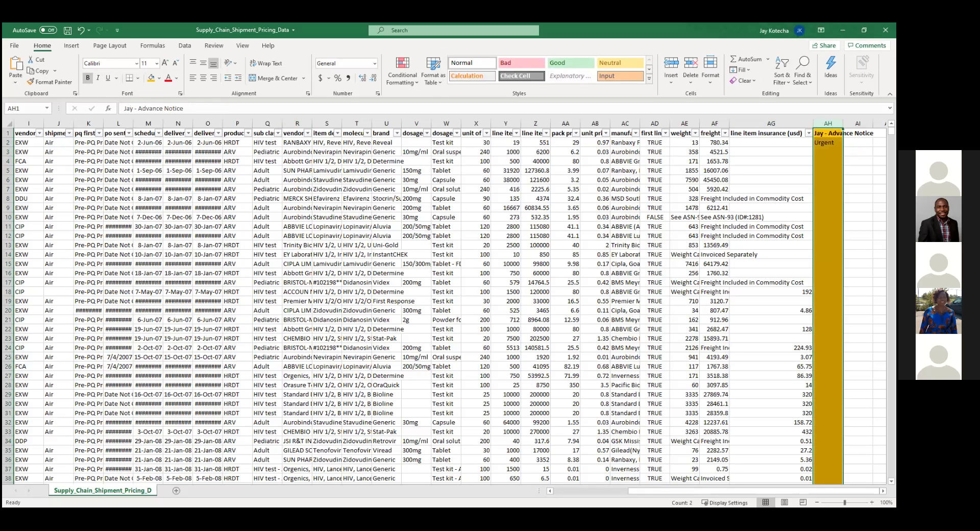
pyautogui.hotkey('alt', 'h')
pyautogui.press('o')
pyautogui.press('i')
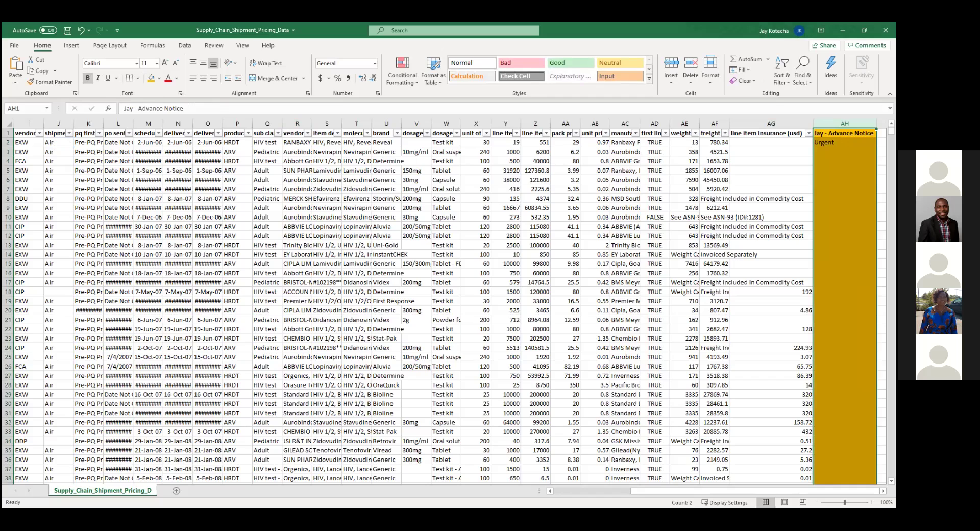
# - Copy the IF formula from AH2 down the data rows of the Advance Notice column
pyautogui.click(845, 143)
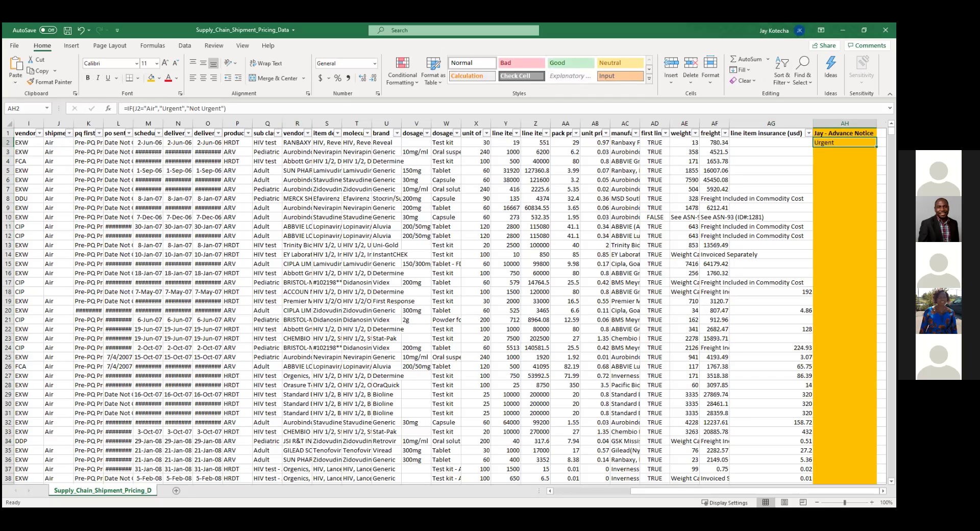
pyautogui.click(41, 71)
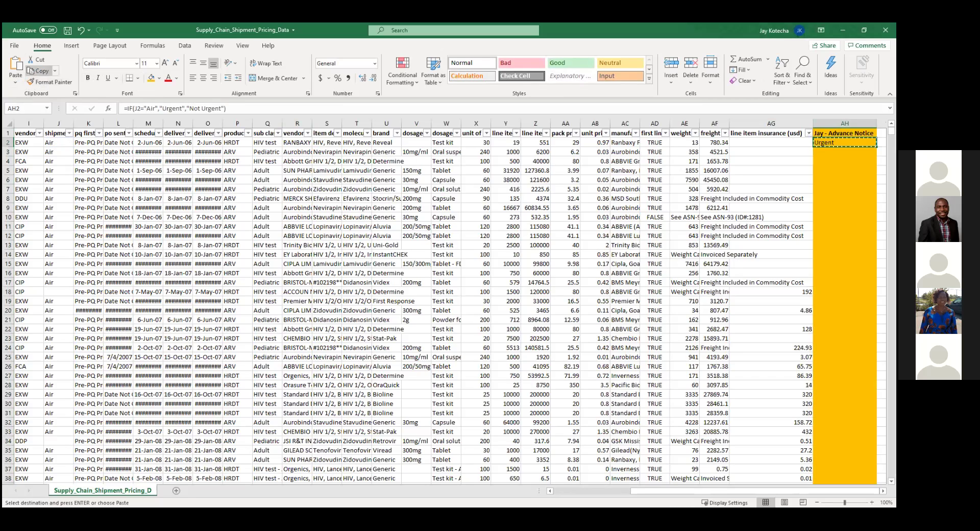
pyautogui.moveTo(844, 152); pyautogui.dragTo(867, 482)
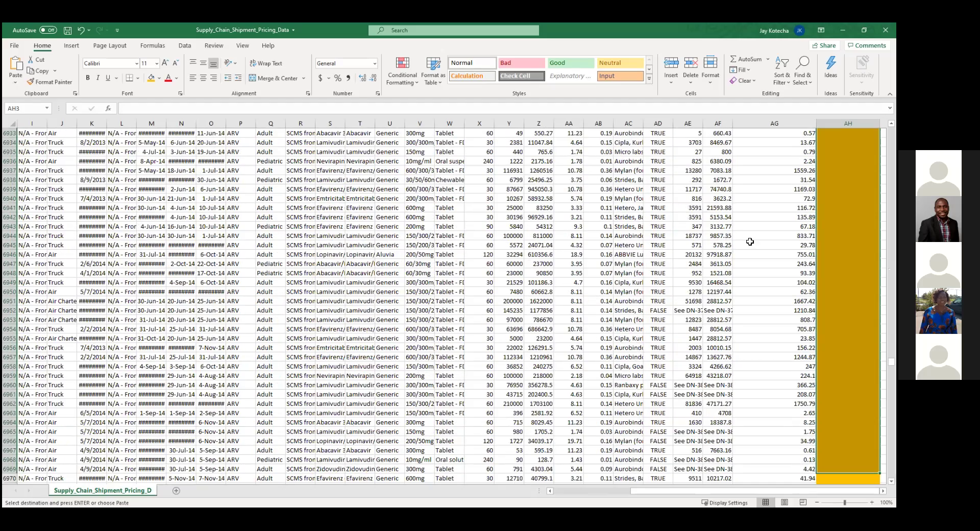
pyautogui.click(14, 70)
pyautogui.moveTo(844, 142); pyautogui.dragTo(845, 431)
pyautogui.click(845, 440)
pyautogui.click(845, 143)
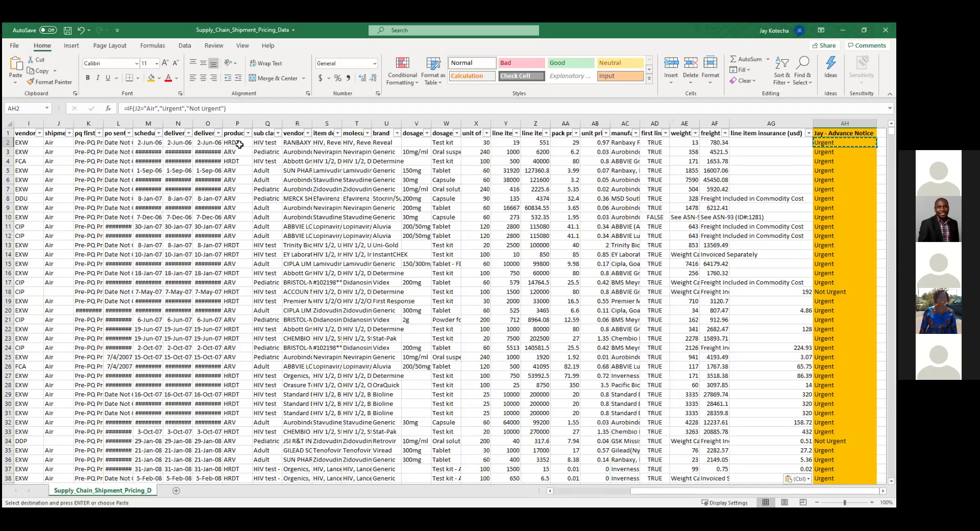
# - Compare the shipment mode in J2 with the IF formula in AH2
pyautogui.doubleClick(56, 143)
pyautogui.press('Escape')
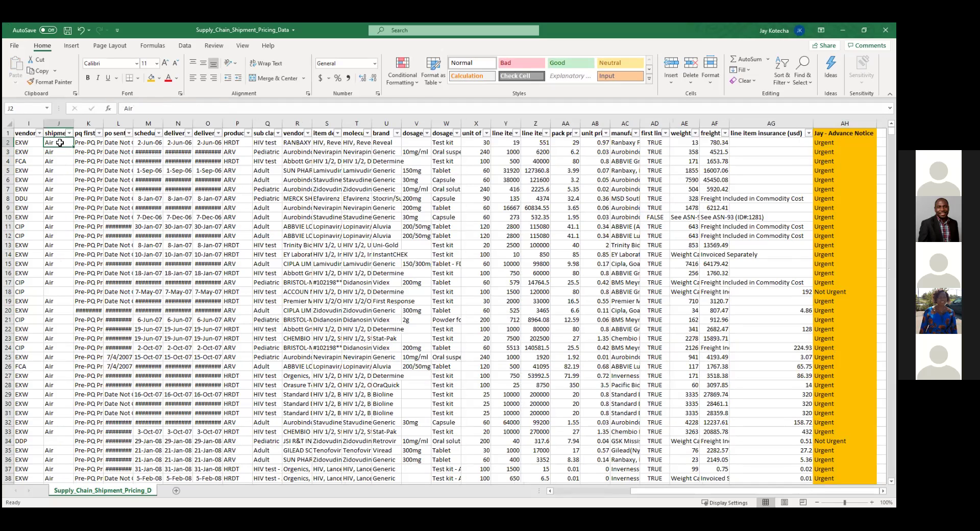
pyautogui.click(844, 143)
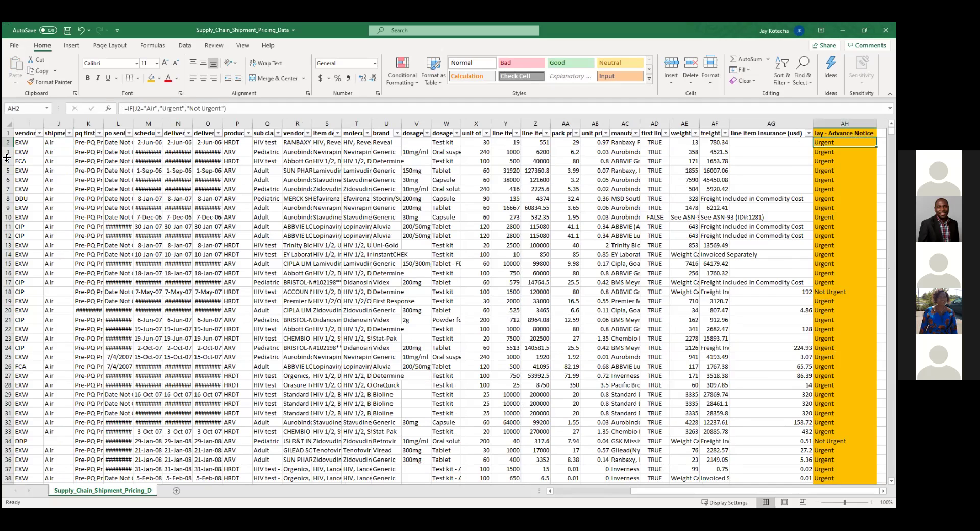
# - Remove the sheet's filter and reapply it to the whole sheet, so the Advance Notice column is included
pyautogui.click(844, 123)
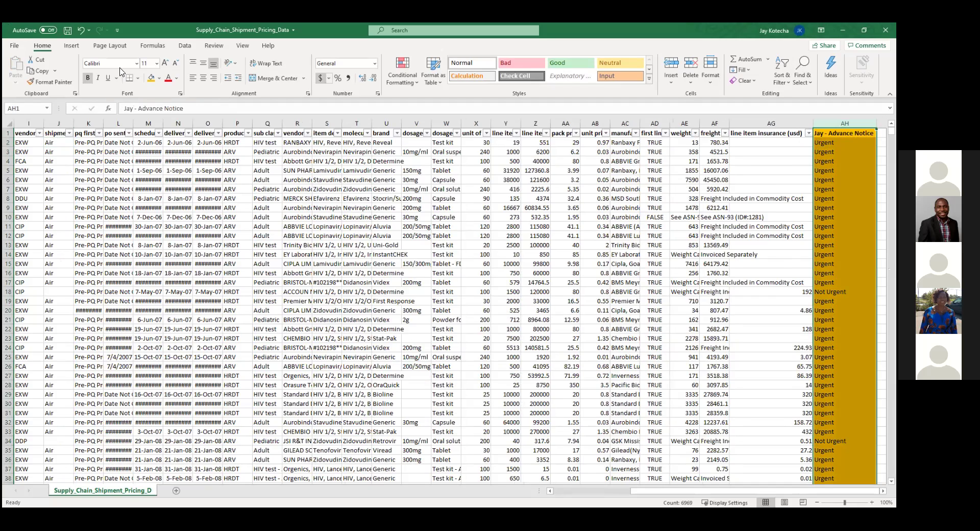
pyautogui.click(72, 45)
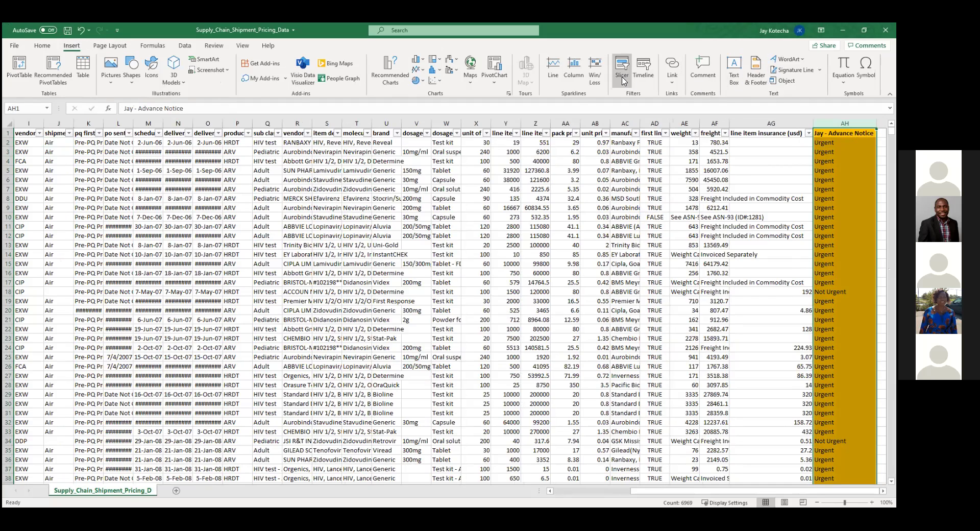
pyautogui.click(36, 46)
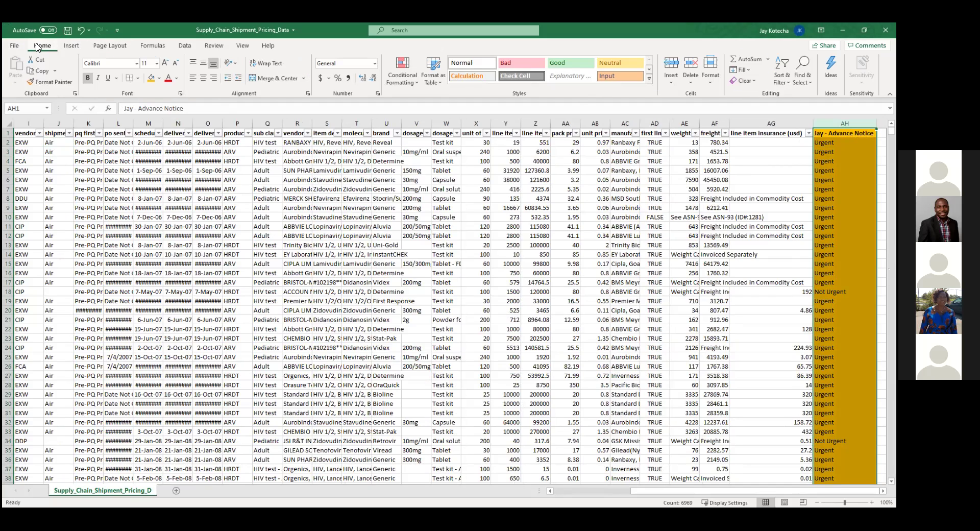
pyautogui.click(781, 71)
pyautogui.click(797, 137)
pyautogui.click(11, 123)
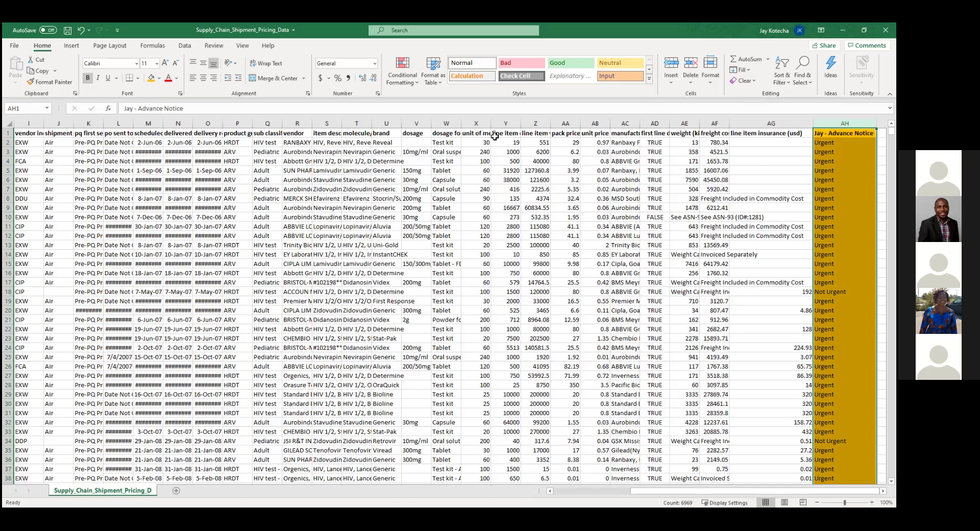
pyautogui.click(782, 75)
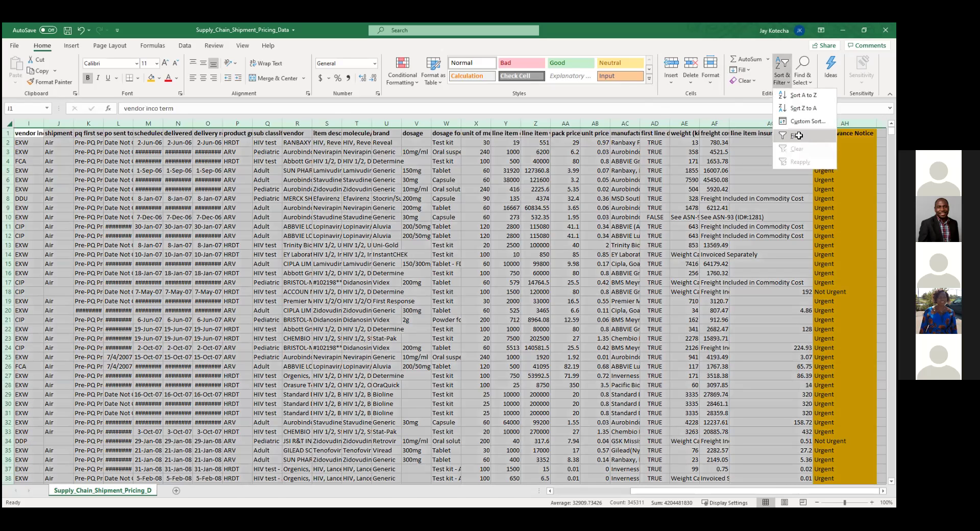
pyautogui.click(799, 135)
# - Filter the Advance Notice column to only the Urgent shipments
pyautogui.click(872, 133)
pyautogui.click(786, 243)
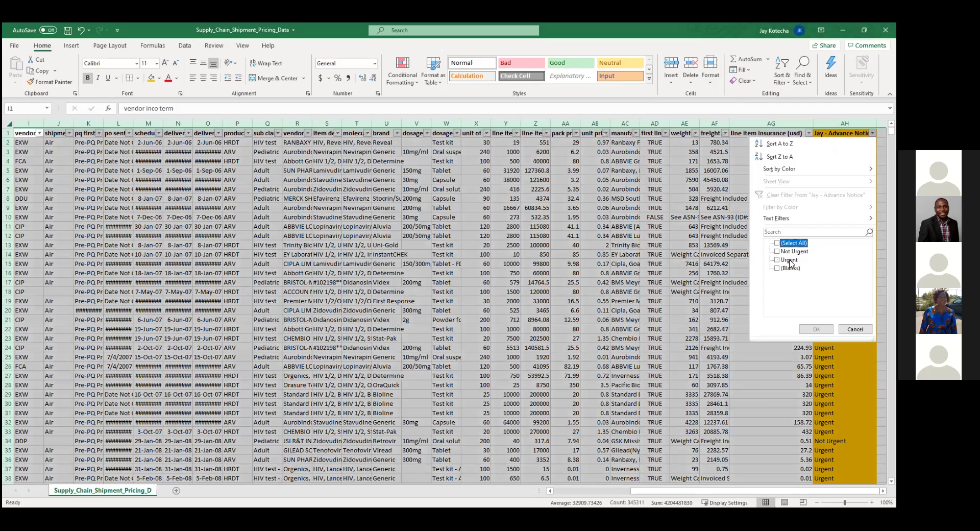
pyautogui.click(788, 260)
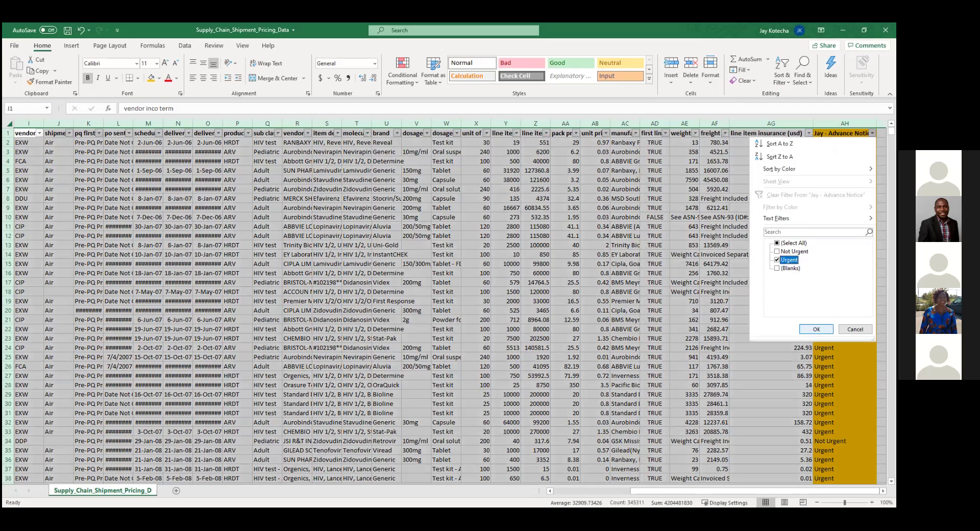
pyautogui.press('Return')
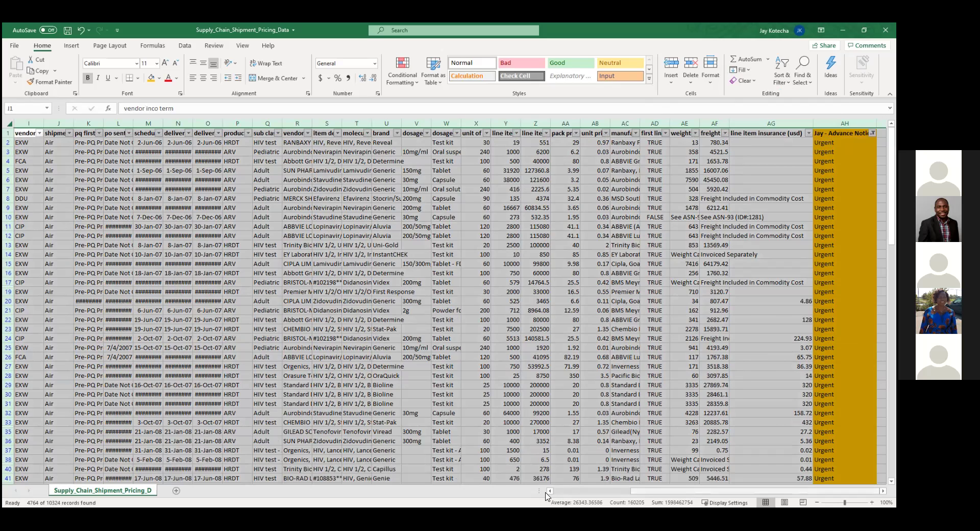
# - Examine the filtered shipments across the columns, including sub classification, line item quantity, line item value and pack price
pyautogui.hscroll(-3, 547, 494)
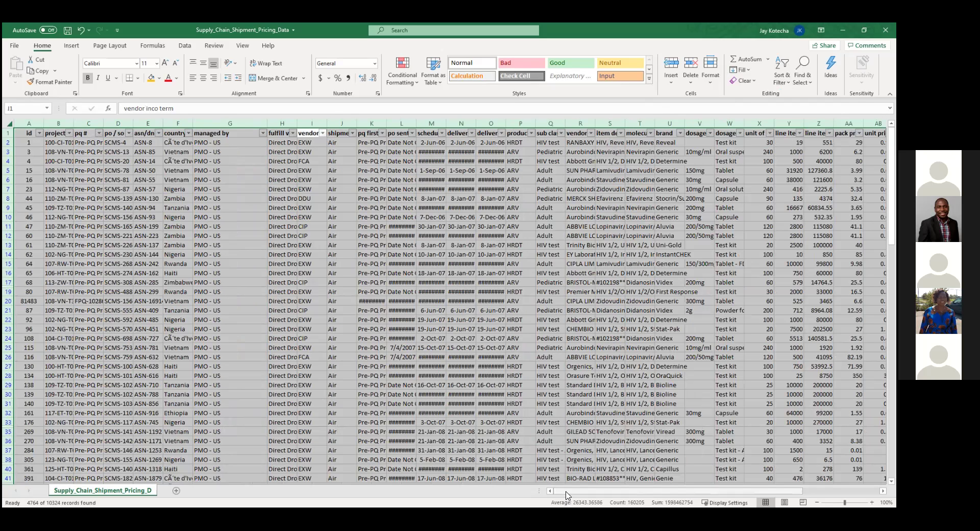
pyautogui.moveTo(569, 493); pyautogui.dragTo(629, 493)
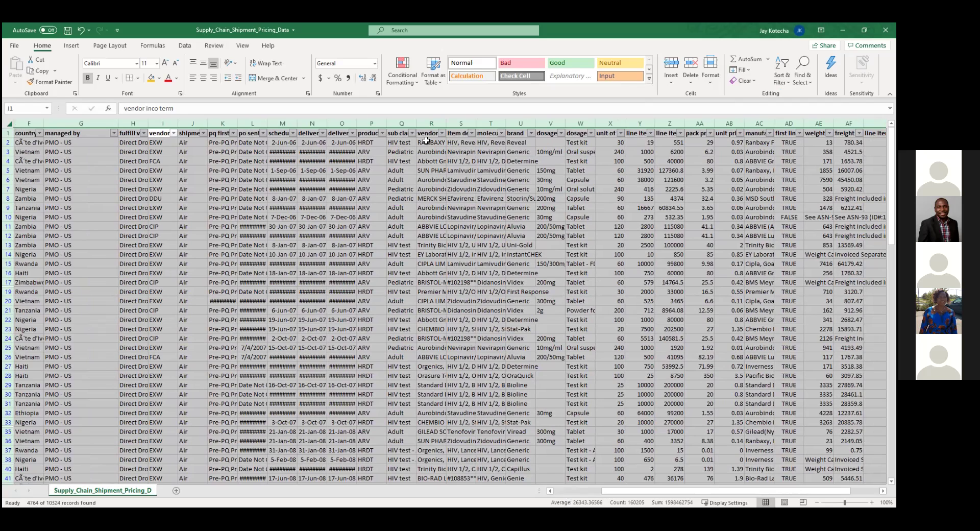
pyautogui.click(417, 188)
pyautogui.click(408, 189)
pyautogui.click(406, 237)
pyautogui.click(405, 255)
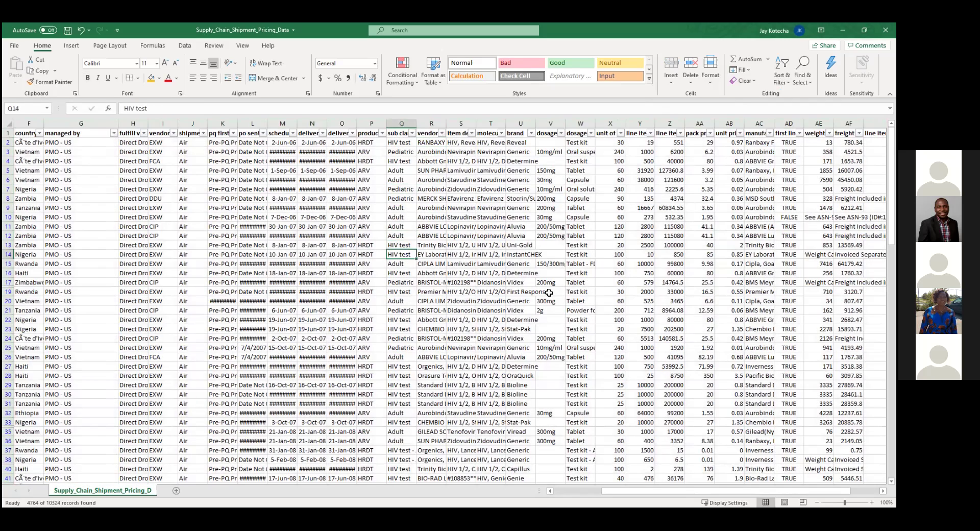
pyautogui.click(644, 134)
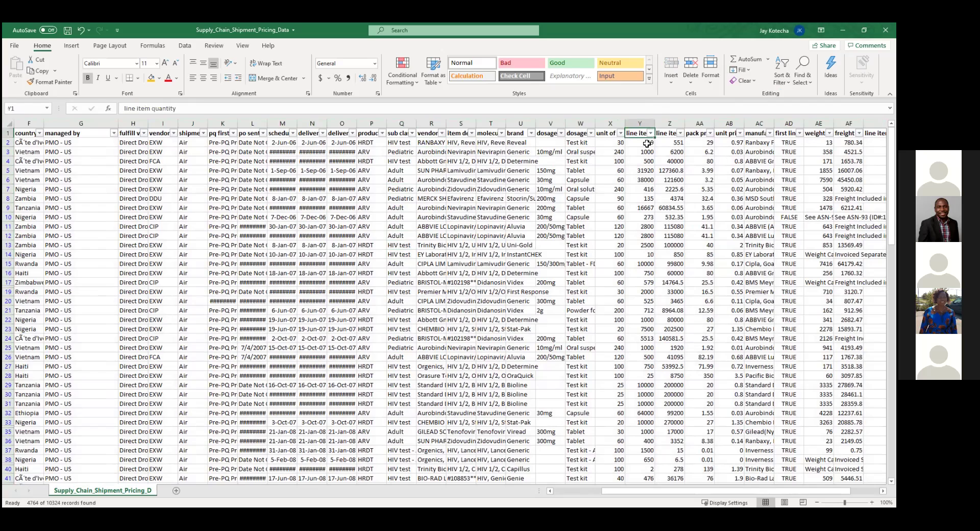
pyautogui.click(650, 177)
pyautogui.click(662, 134)
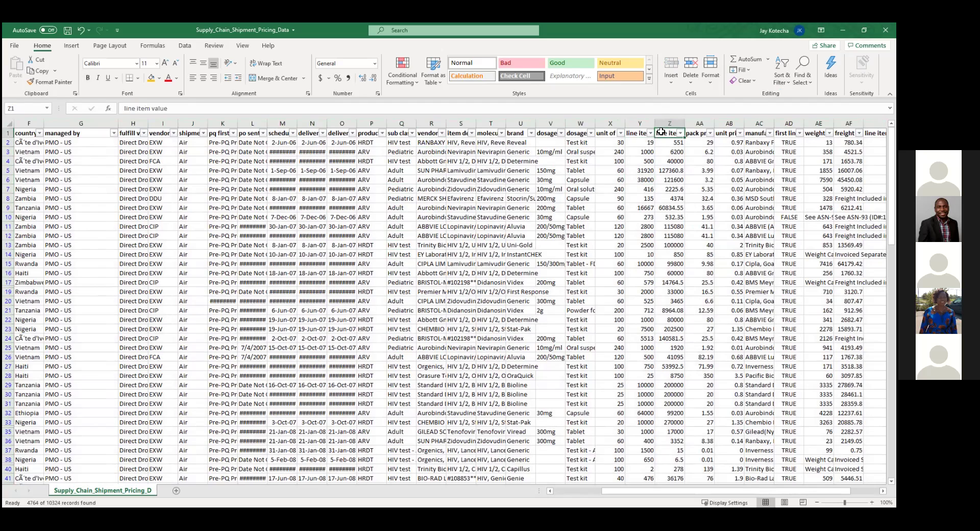
pyautogui.click(698, 135)
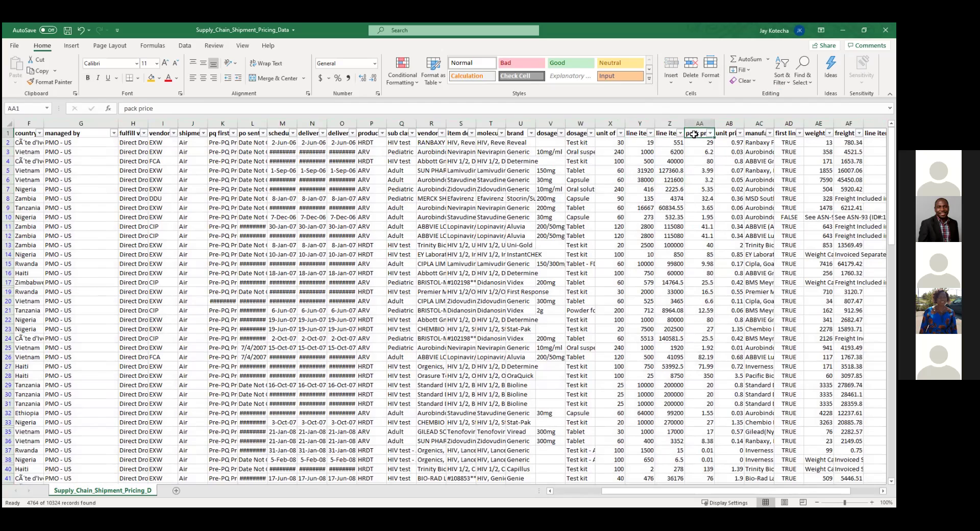
pyautogui.click(689, 189)
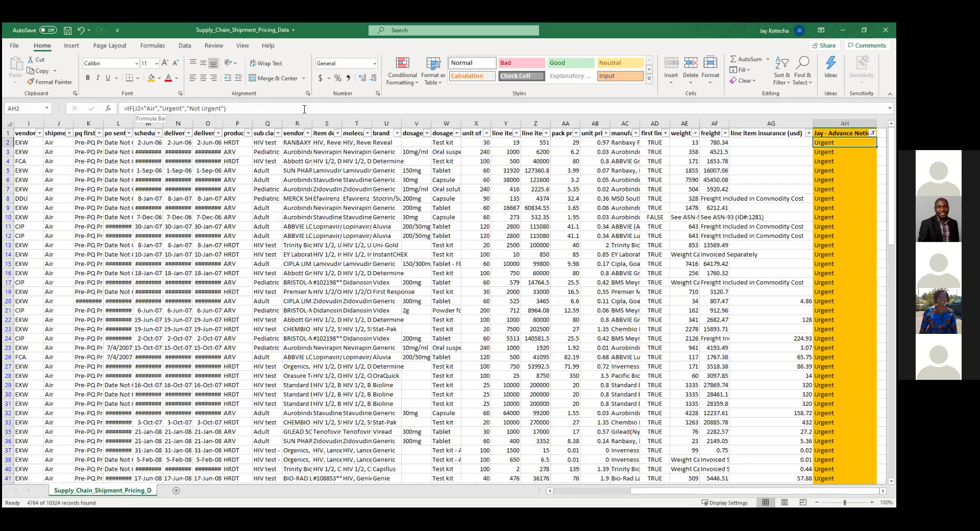
# - Expand the formula bar to view the IF formula in AH2, and collapse it again
pyautogui.moveTo(119, 115); pyautogui.dragTo(171, 164)
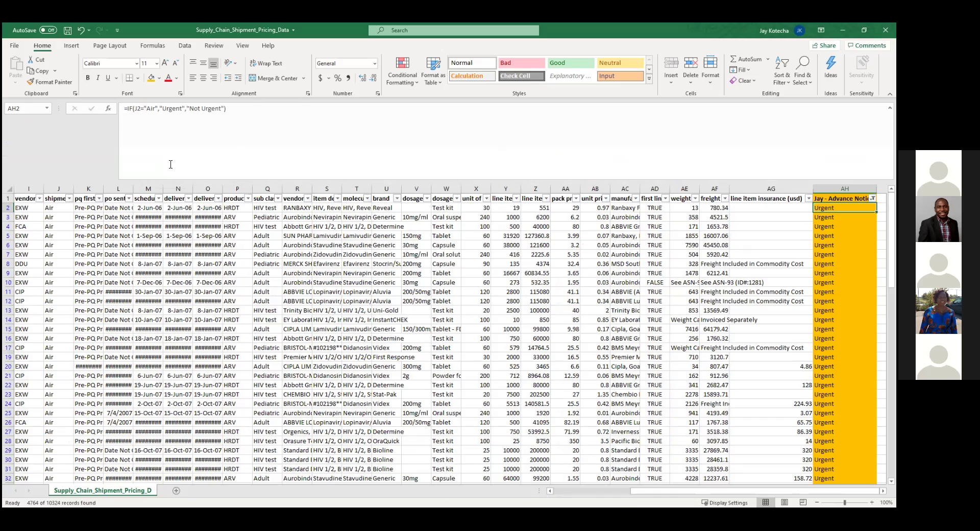
pyautogui.click(420, 329)
pyautogui.click(566, 329)
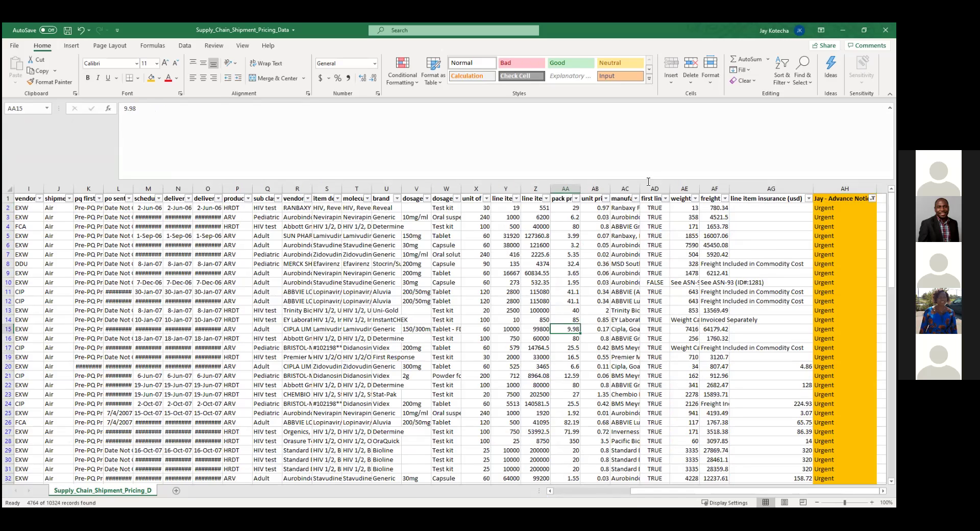
pyautogui.hotkey('ctrl', 'shift', 'u')
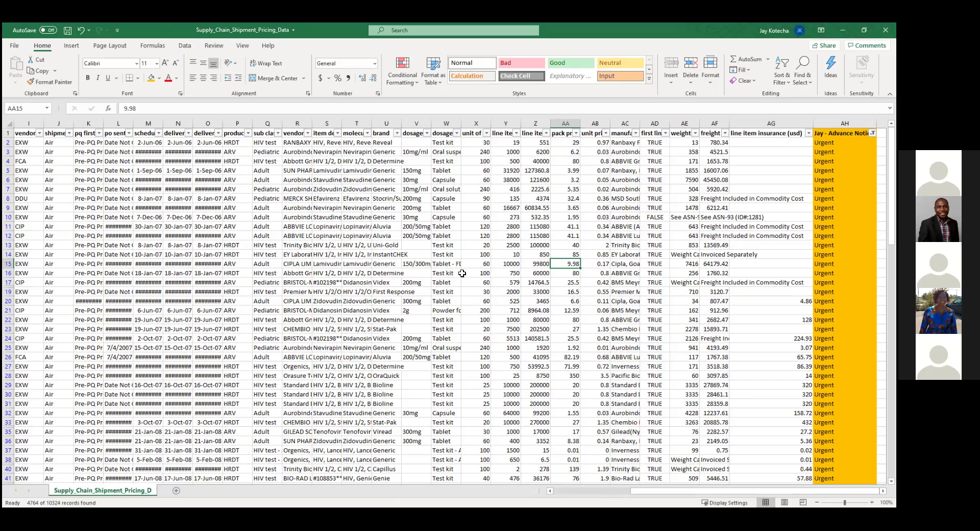
# - Delete the Advance Notice column AH from the sheet
pyautogui.click(844, 123)
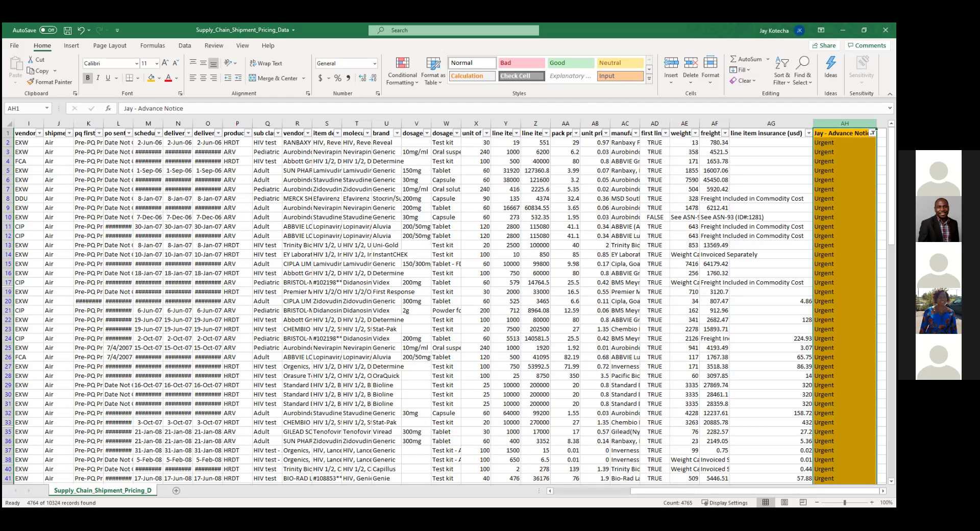
pyautogui.rightClick(841, 123)
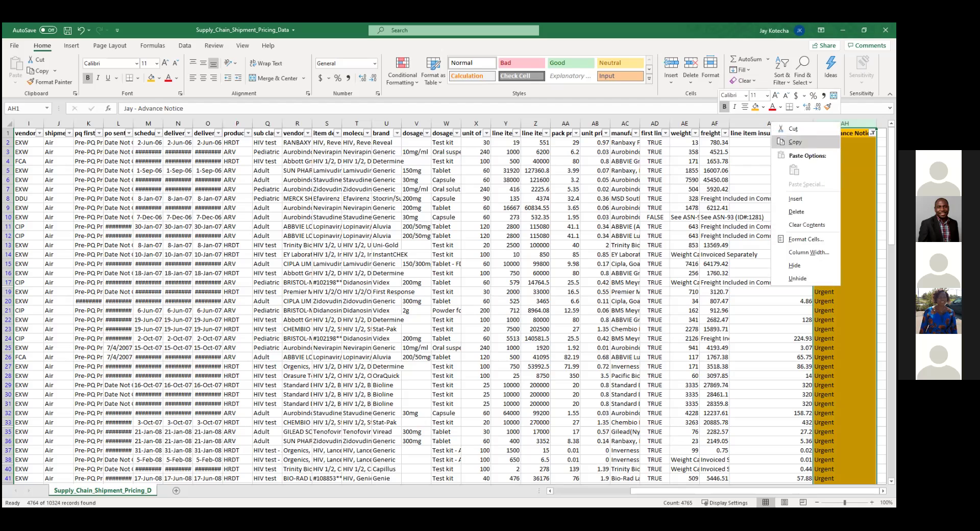
pyautogui.click(795, 212)
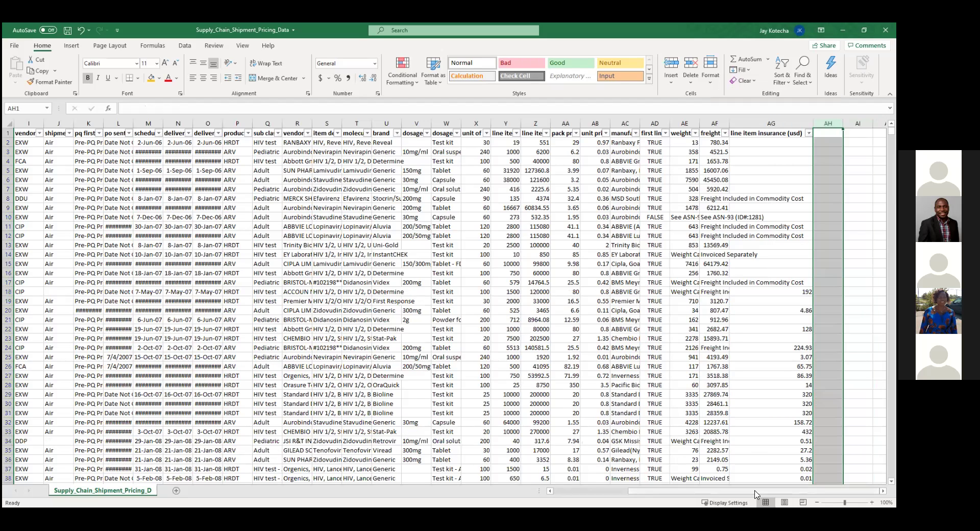
pyautogui.click(604, 490)
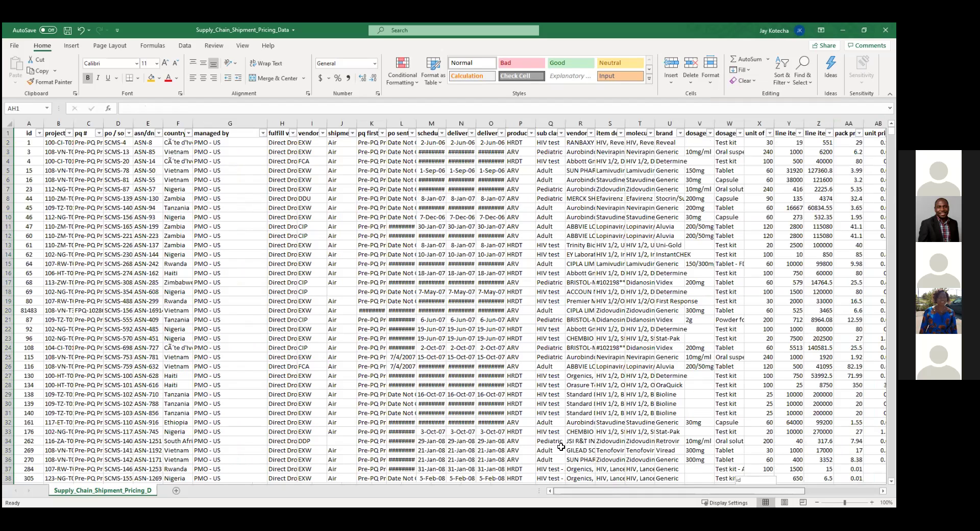
pyautogui.click(10, 133)
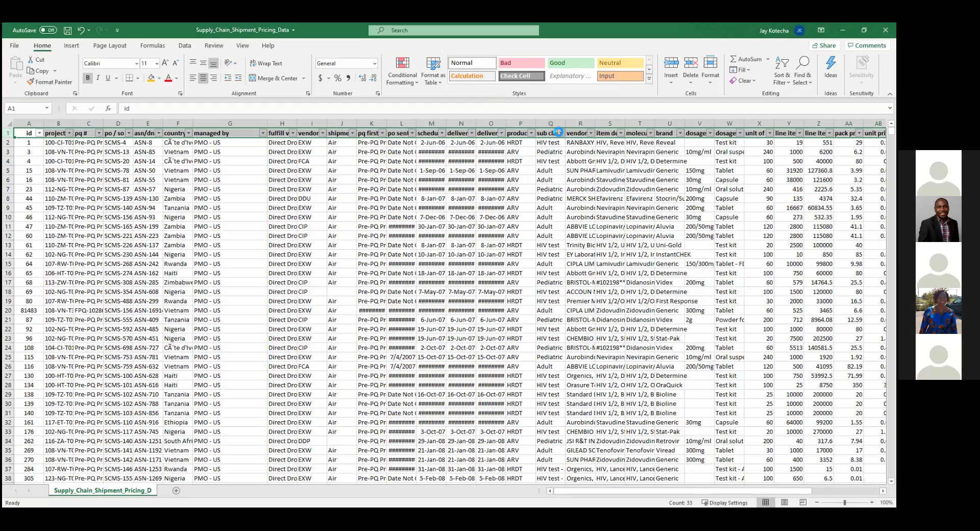
pyautogui.click(560, 133)
pyautogui.click(468, 243)
pyautogui.click(468, 260)
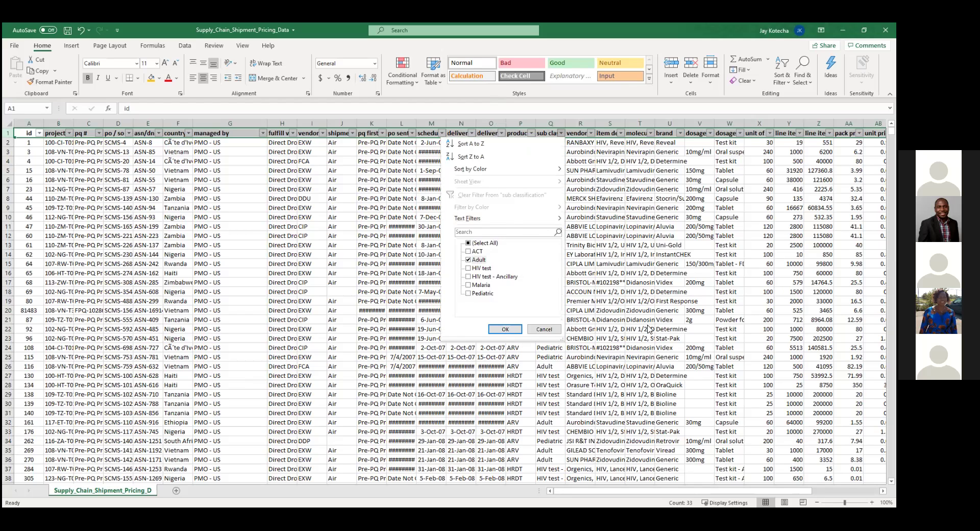
pyautogui.click(580, 199)
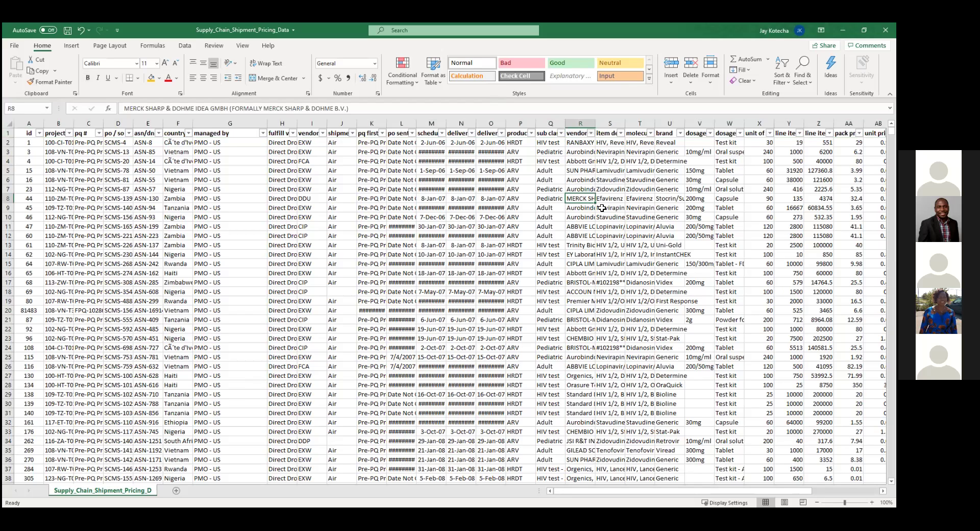
pyautogui.click(620, 133)
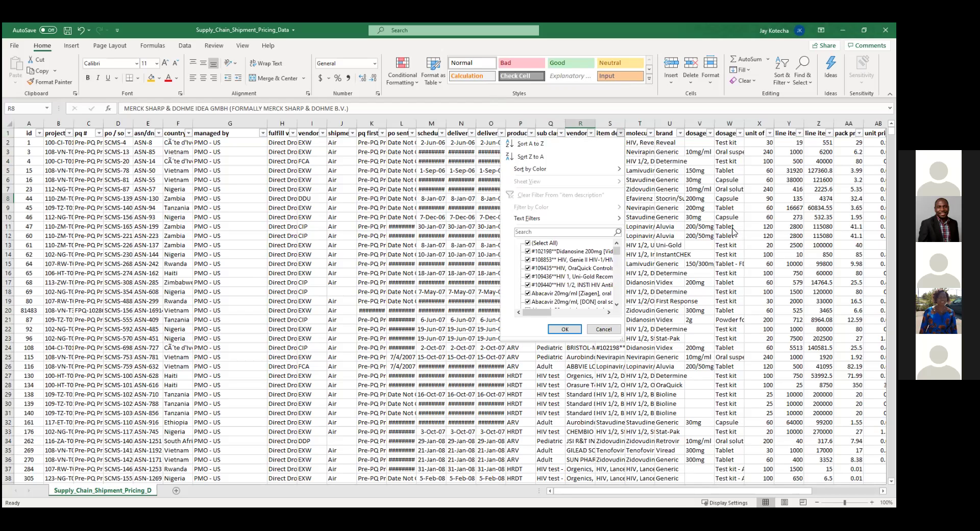
pyautogui.click(732, 228)
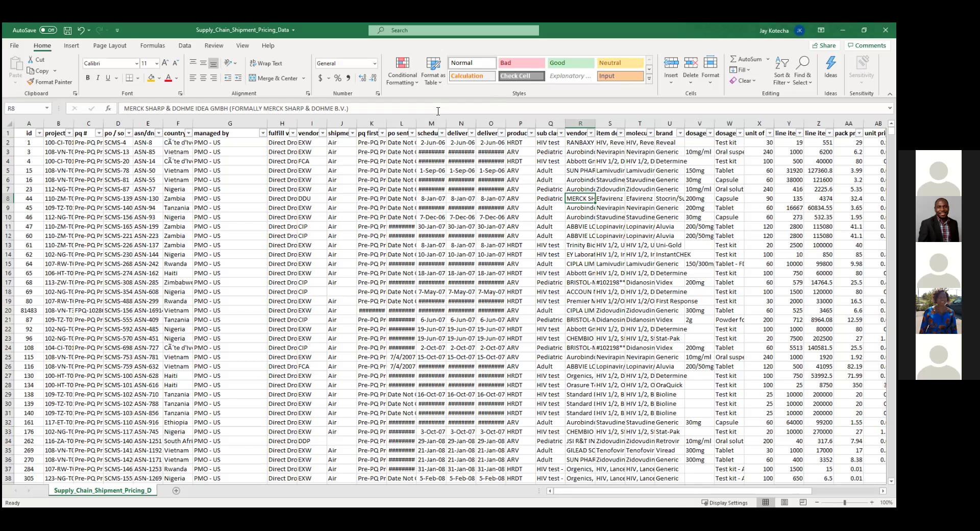
pyautogui.click(9, 132)
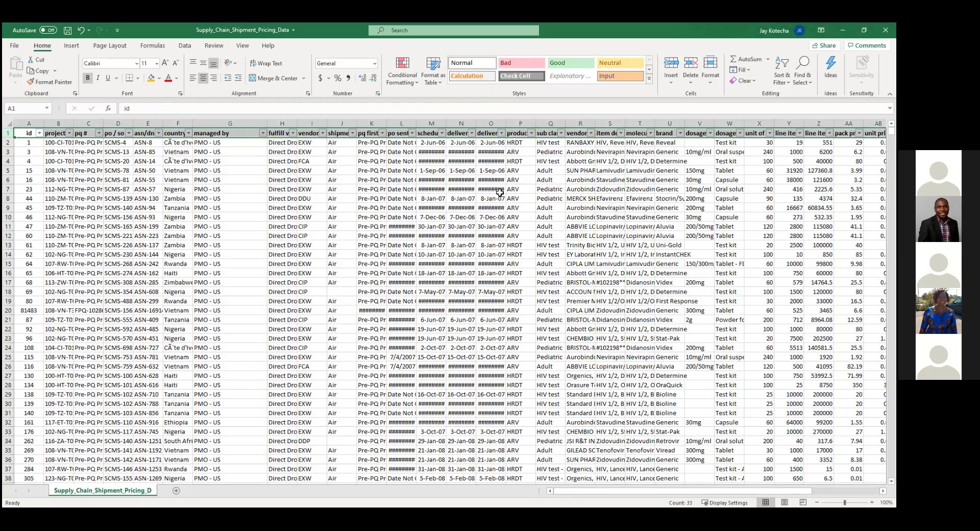
pyautogui.click(729, 217)
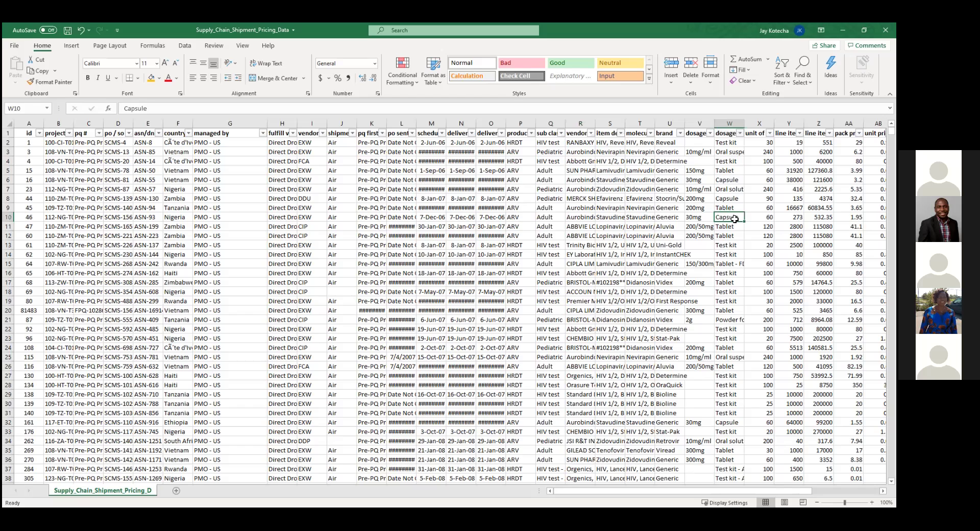
# - Preview the recommended PivotTables for the whole data sheet, including pack price by country, unit price and line item insurance, without inserting one
pyautogui.click(6, 122)
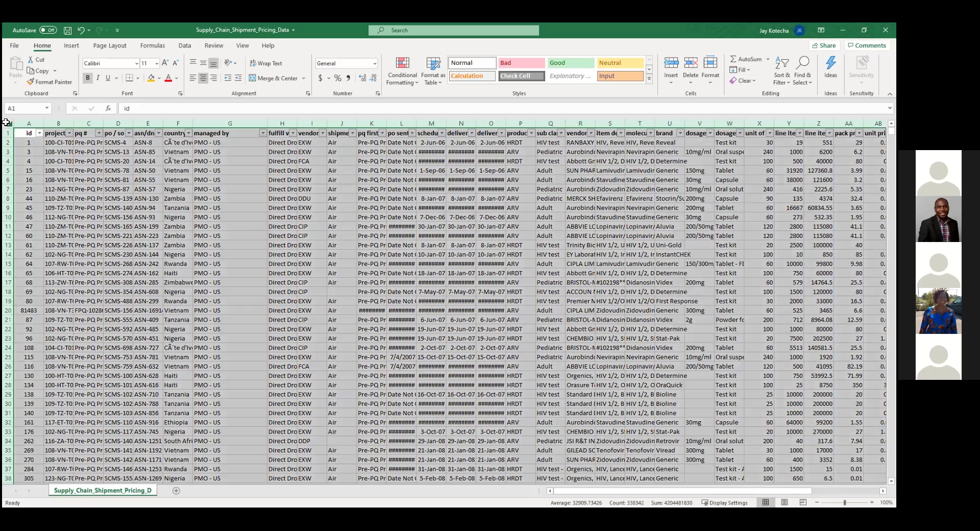
pyautogui.click(69, 47)
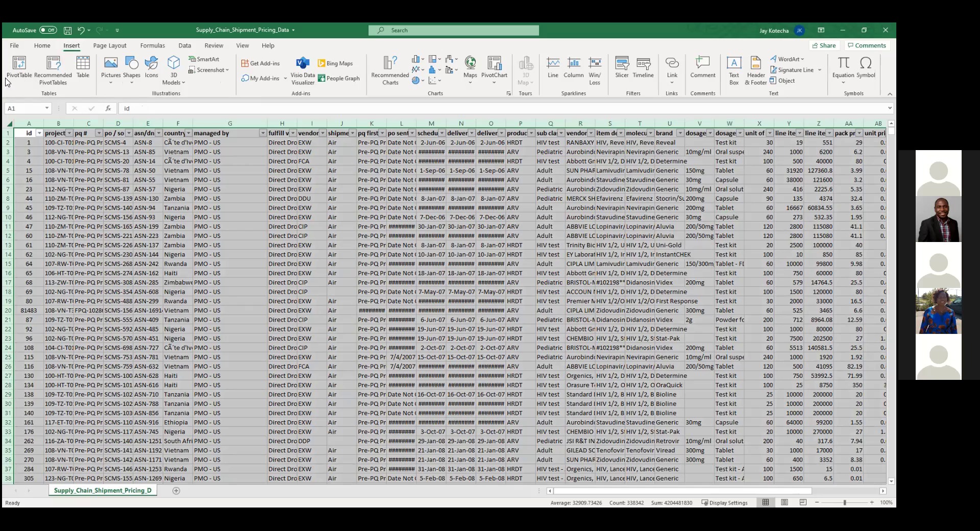
pyautogui.click(55, 84)
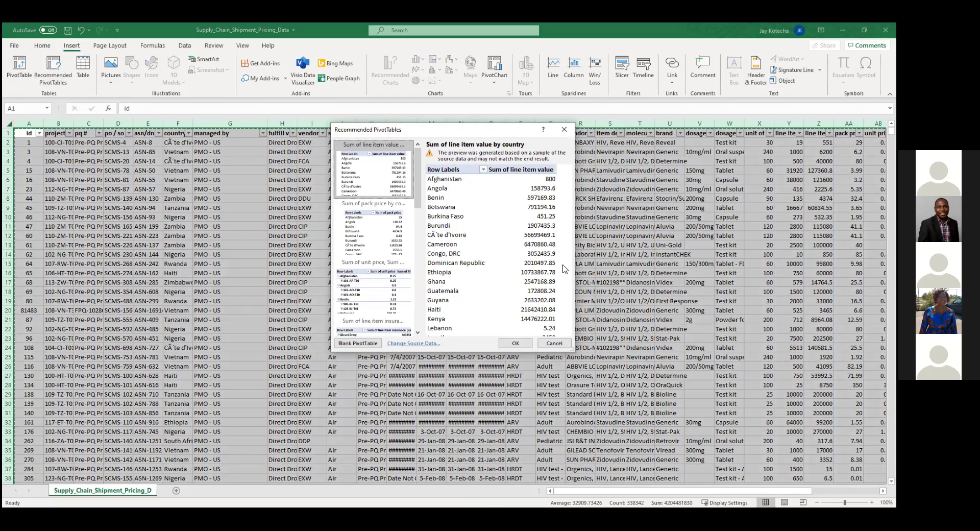
pyautogui.click(384, 226)
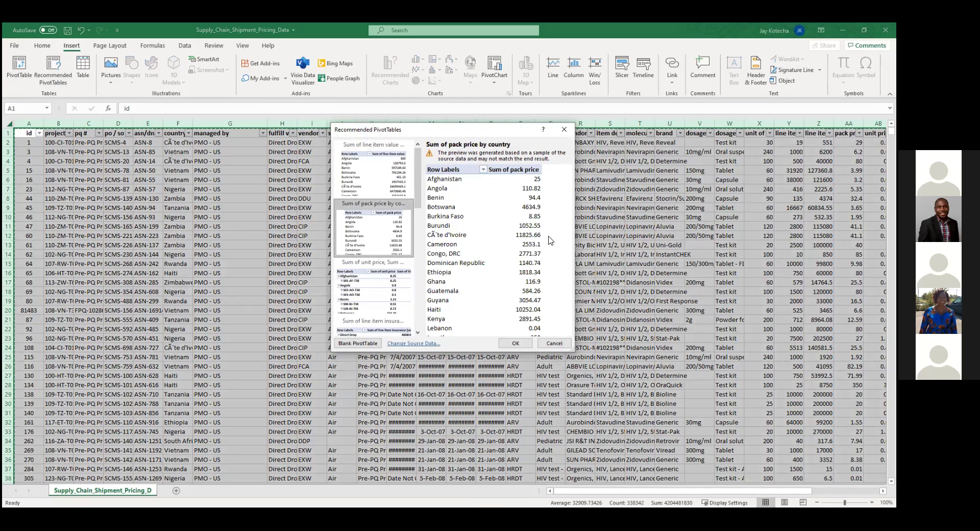
pyautogui.click(395, 291)
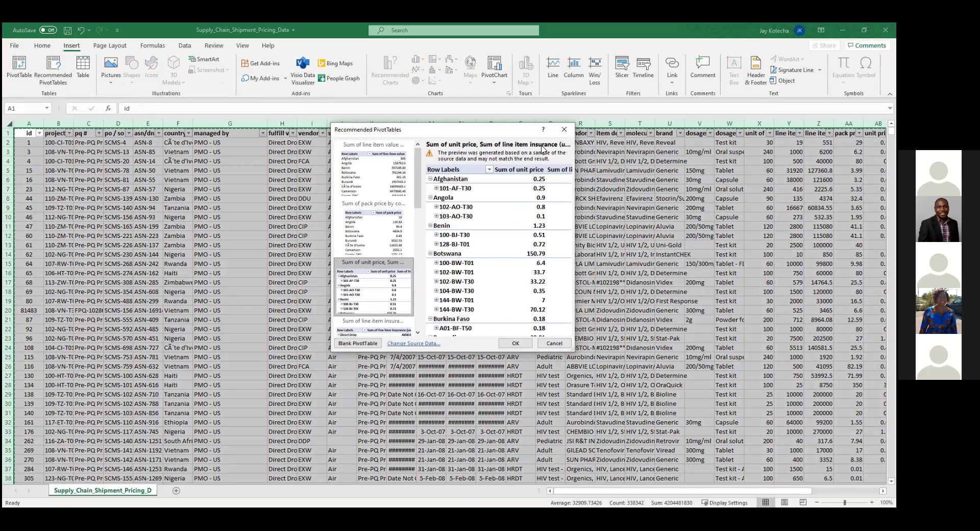
pyautogui.scroll(-5, 367, 286)
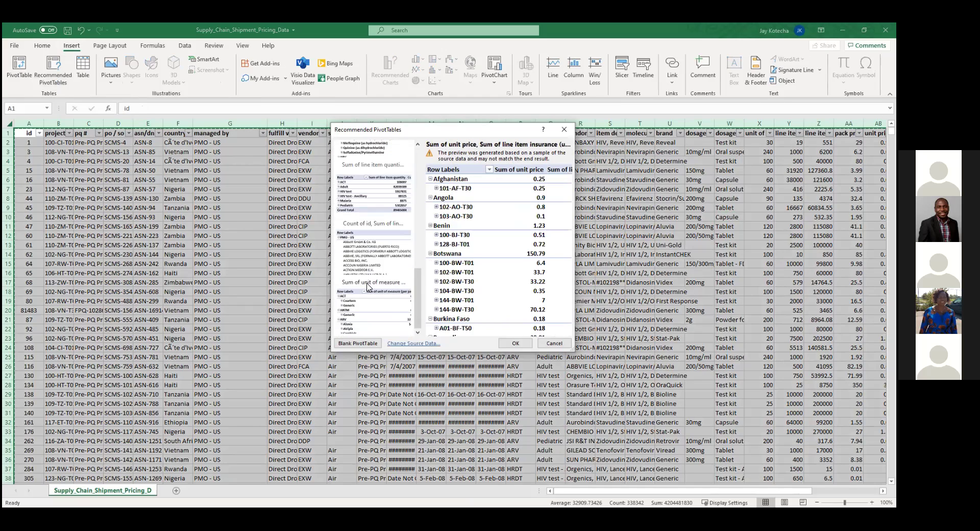
pyautogui.scroll(3, 368, 286)
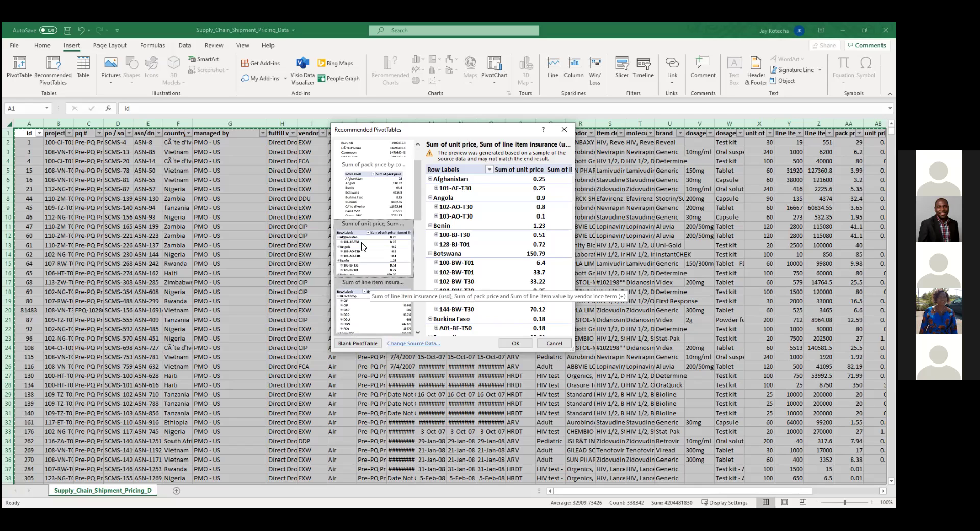
pyautogui.click(374, 298)
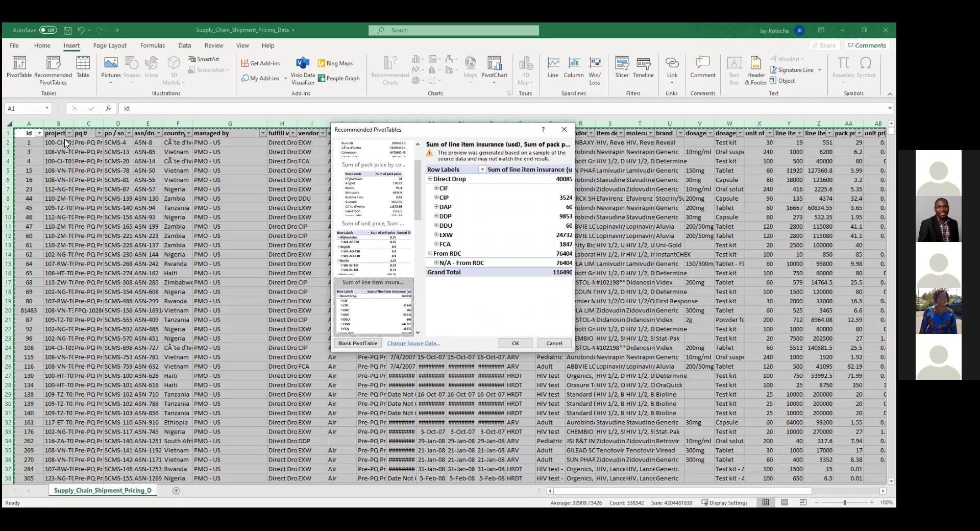
pyautogui.click(551, 344)
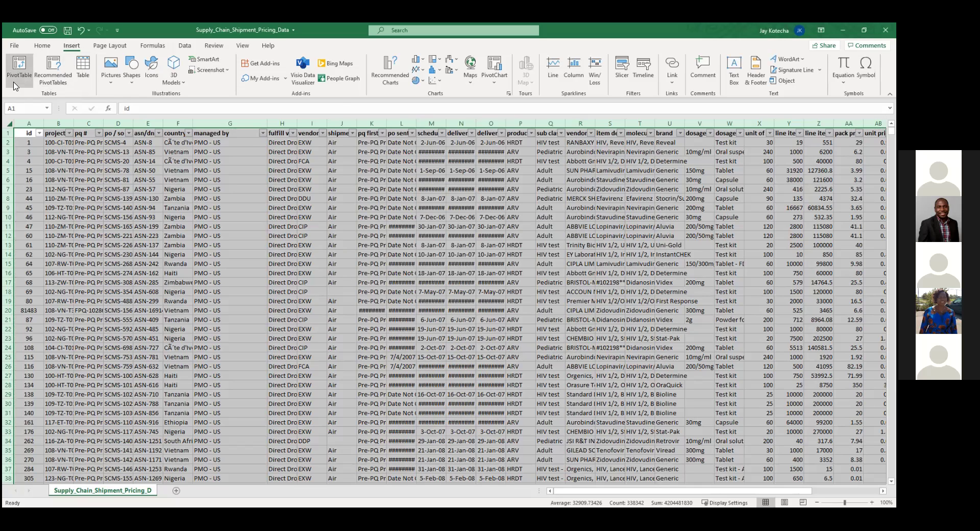
pyautogui.click(19, 66)
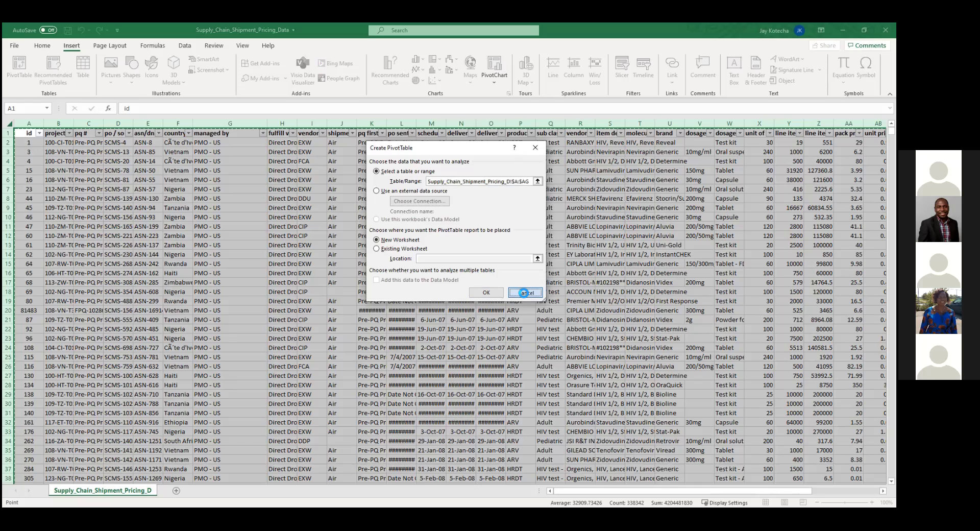
pyautogui.press('Escape')
pyautogui.click(37, 122)
pyautogui.moveTo(37, 122); pyautogui.dragTo(371, 126)
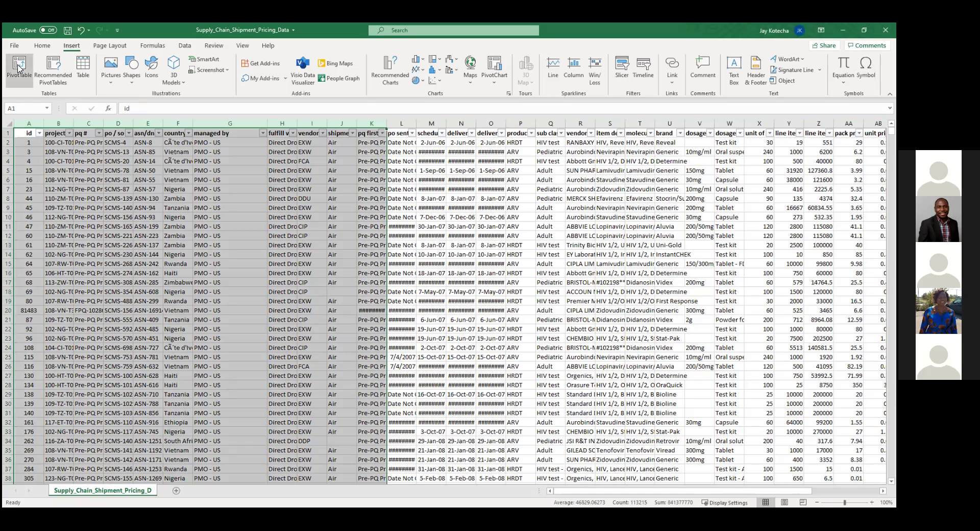
pyautogui.click(19, 68)
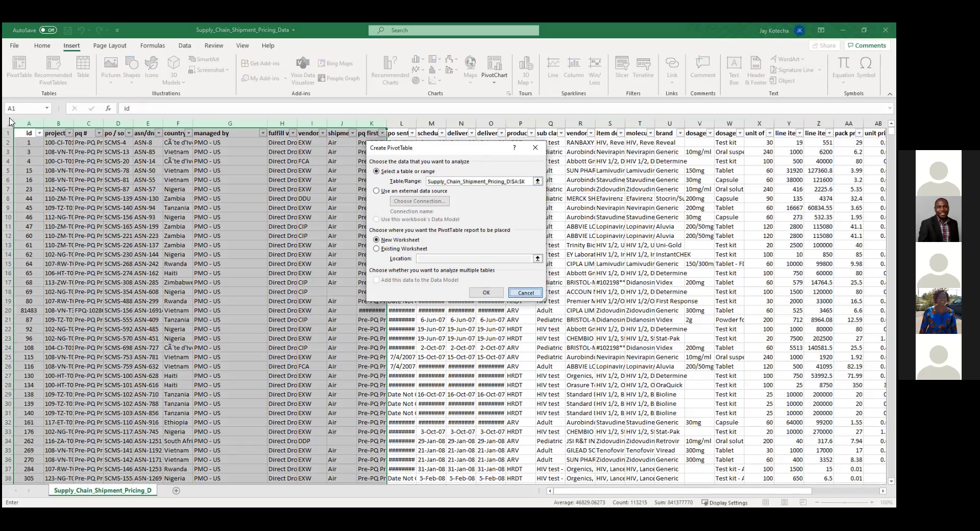
pyautogui.click(525, 291)
# - Create a blank PivotTable on a new worksheet from all columns of the shipment data sheet
pyautogui.click(11, 124)
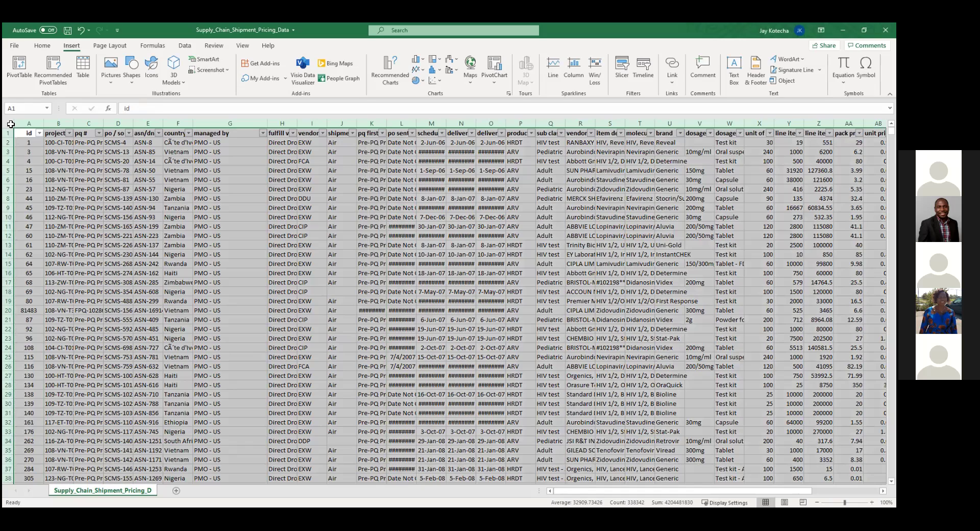
pyautogui.click(28, 75)
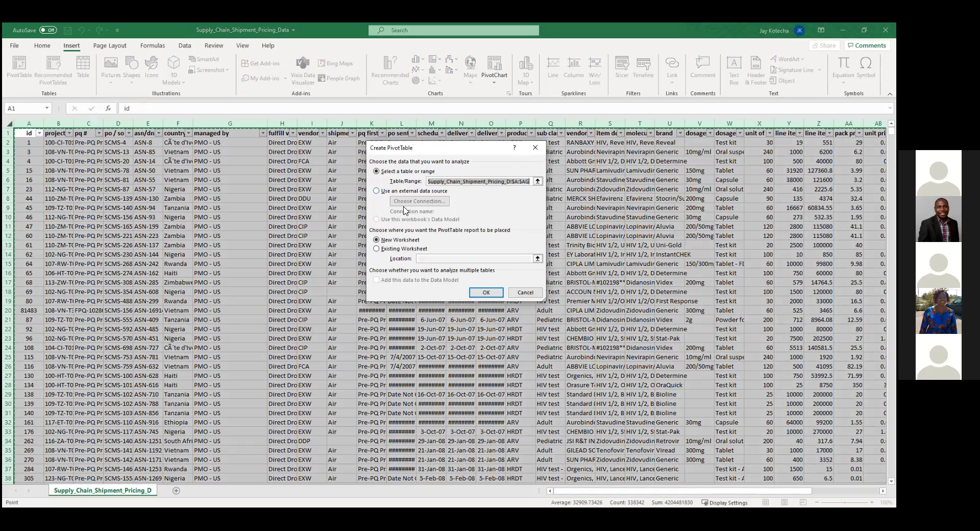
pyautogui.click(485, 294)
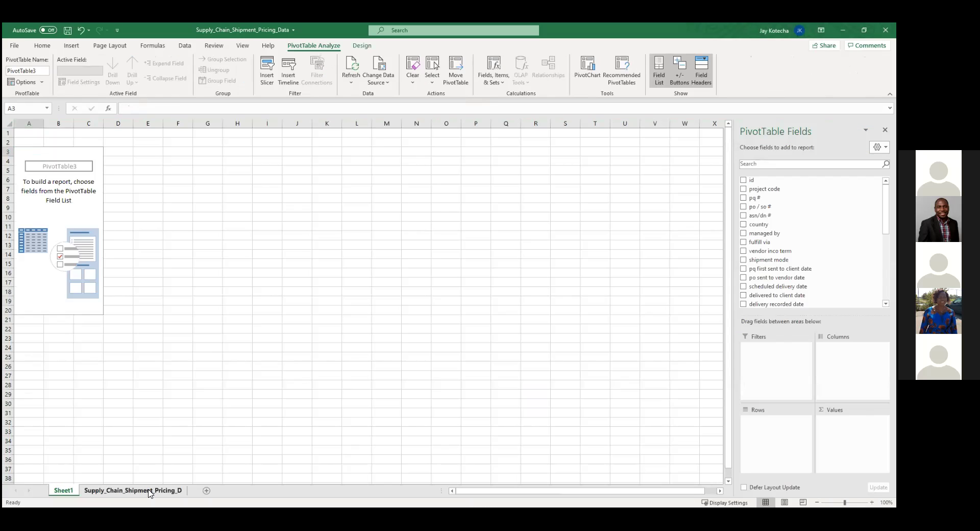
# - Examine the unit of measure, pack price and country columns in the shipment data sheet
pyautogui.click(149, 492)
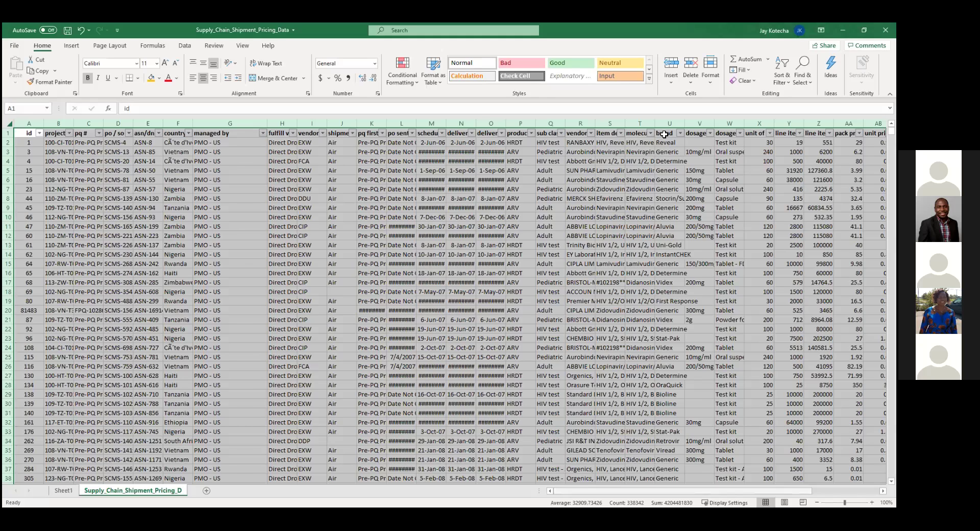
pyautogui.hscroll(3, 703, 139)
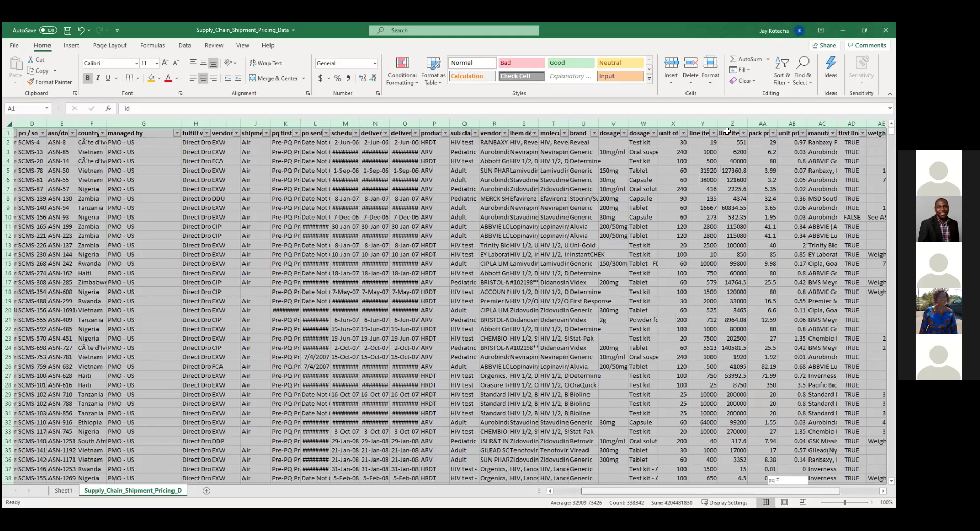
pyautogui.hscroll(1, 753, 130)
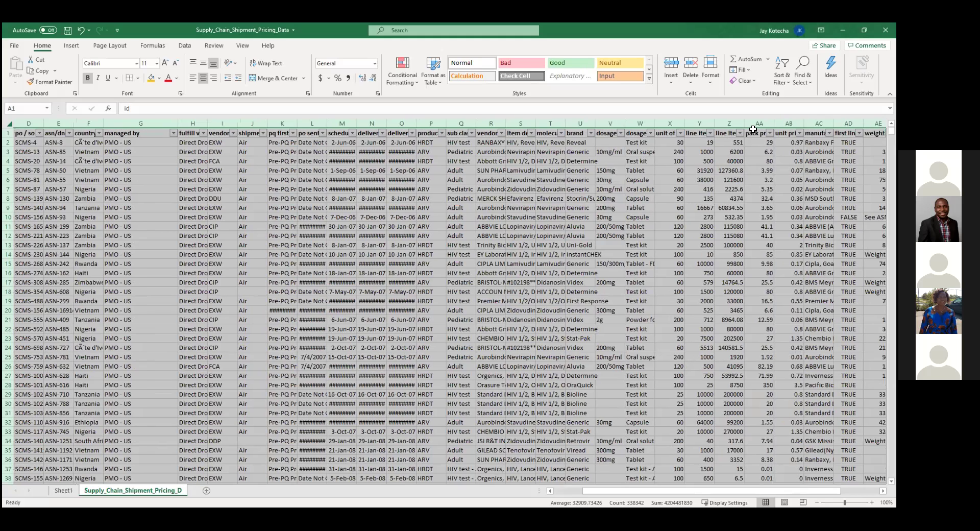
pyautogui.click(780, 132)
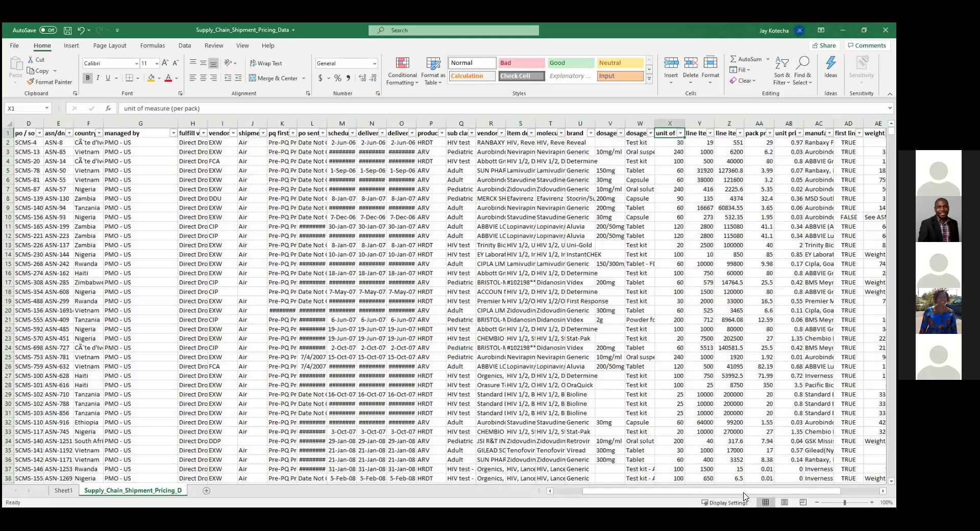
pyautogui.press('Left')
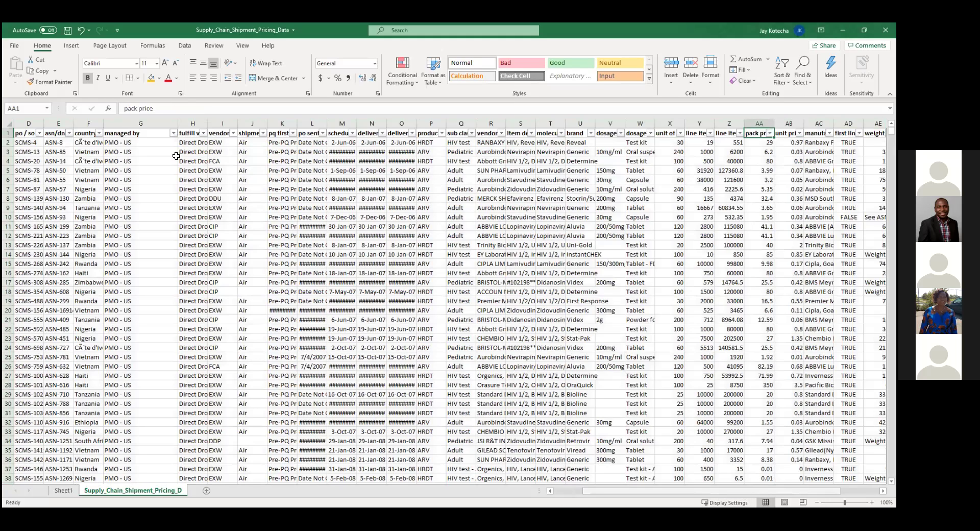
pyautogui.hscroll(-3, 153, 125)
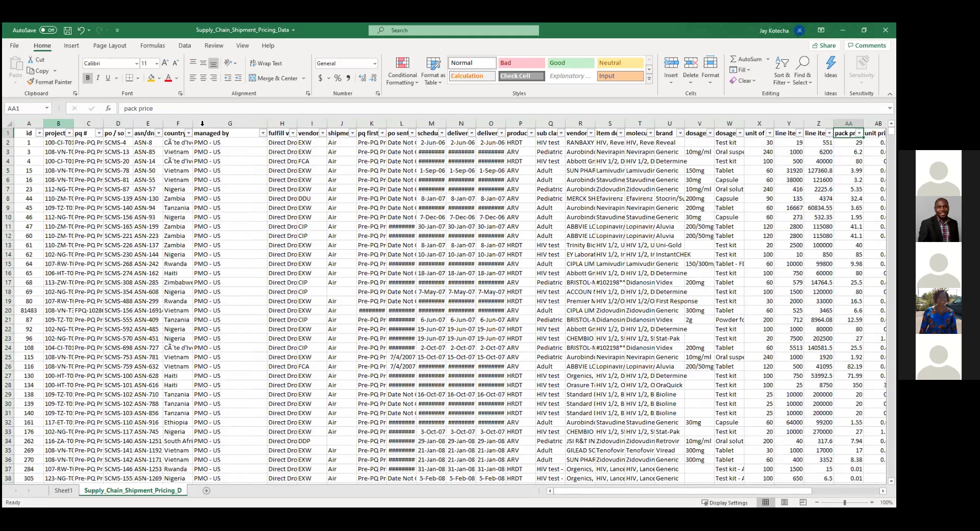
pyautogui.click(172, 123)
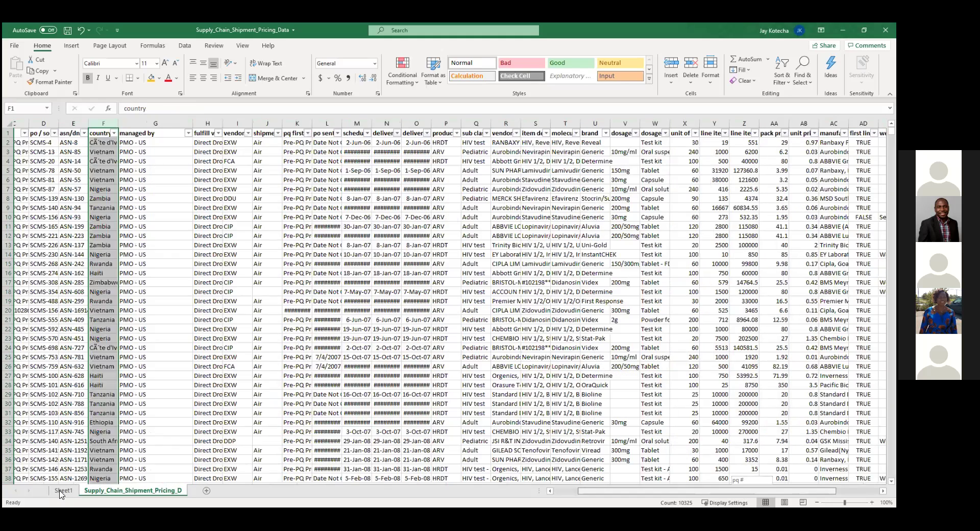
# - Add the country field to the rows of the PivotTable on Sheet1 and look through the country list
pyautogui.click(59, 491)
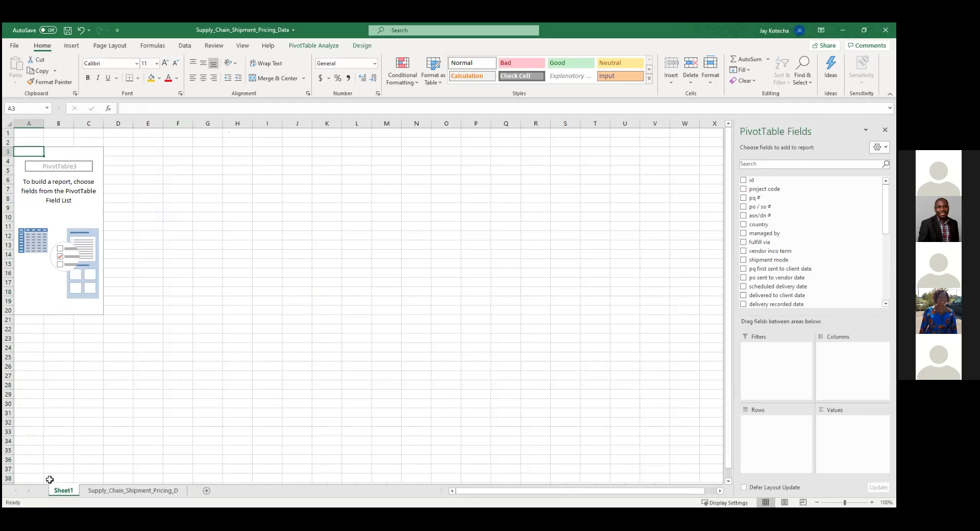
pyautogui.click(744, 225)
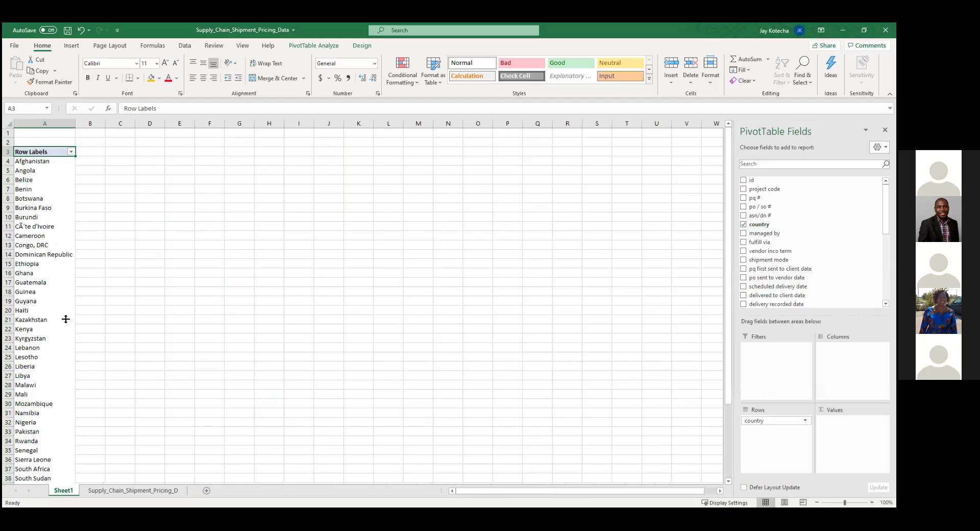
pyautogui.scroll(-9, 42, 246)
pyautogui.scroll(9, 42, 246)
# - Look through the available PivotTable fields and inspect the sub classification column in the shipment data sheet
pyautogui.moveTo(886, 210); pyautogui.dragTo(885, 229)
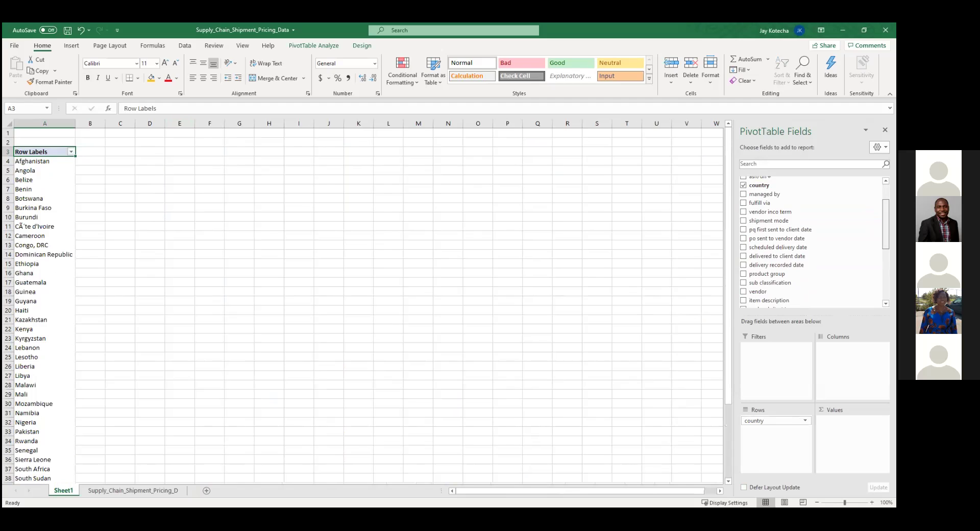
pyautogui.scroll(-2, 812, 240)
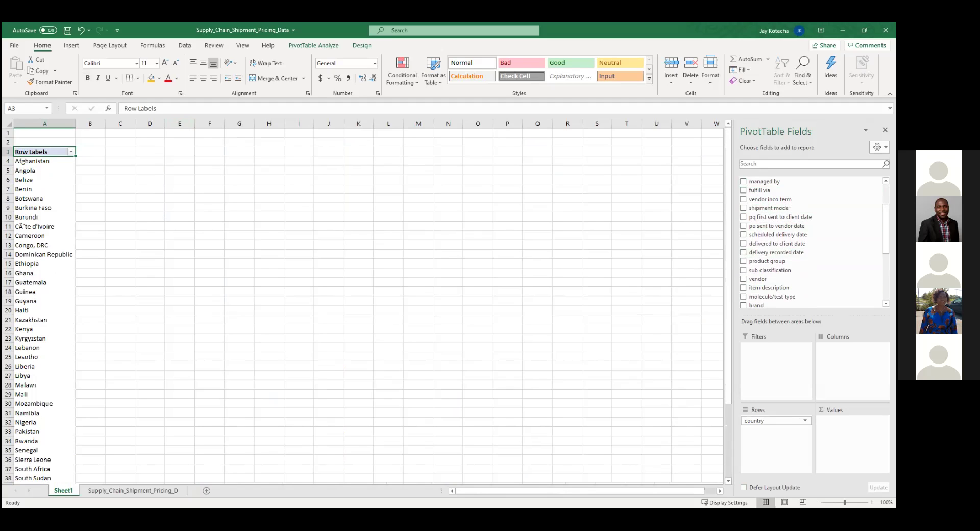
pyautogui.click(145, 493)
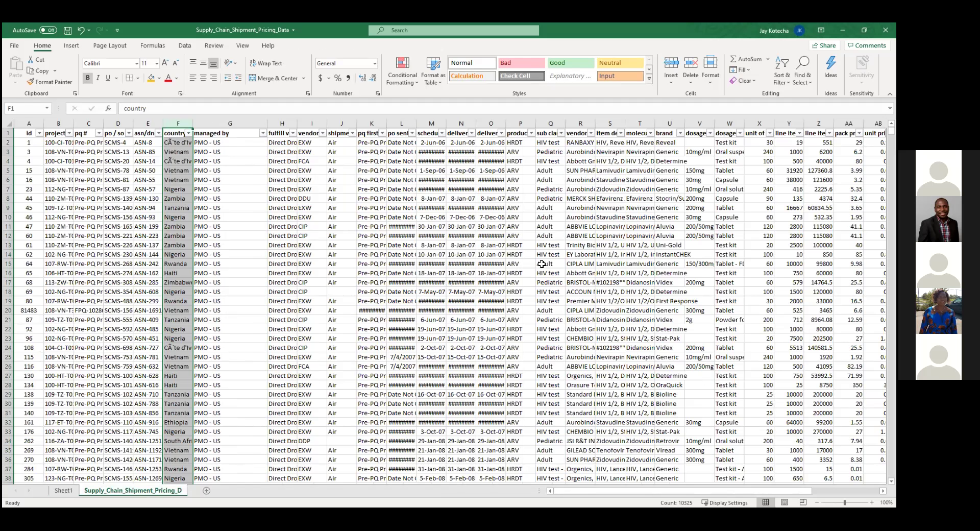
pyautogui.click(543, 265)
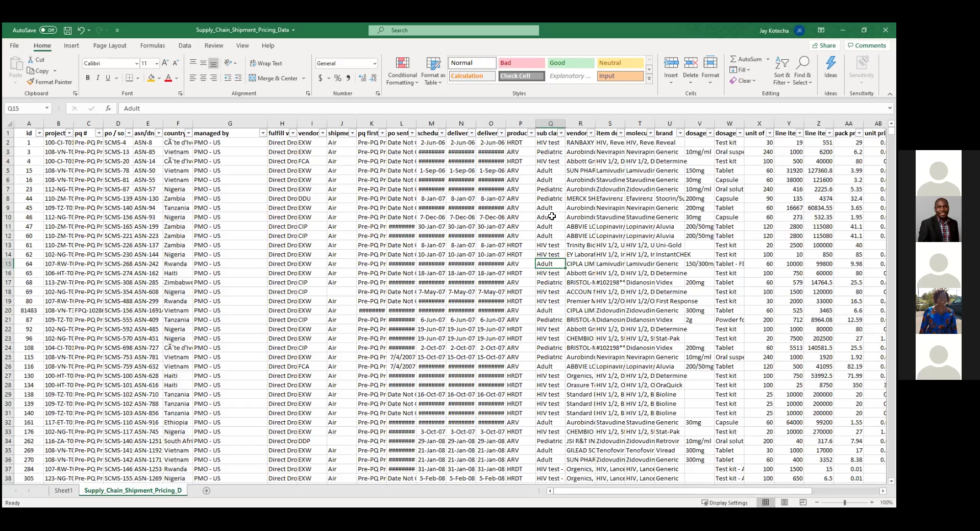
pyautogui.moveTo(554, 236); pyautogui.dragTo(556, 295)
pyautogui.click(549, 133)
pyautogui.hotkey('ctrl', 'b')
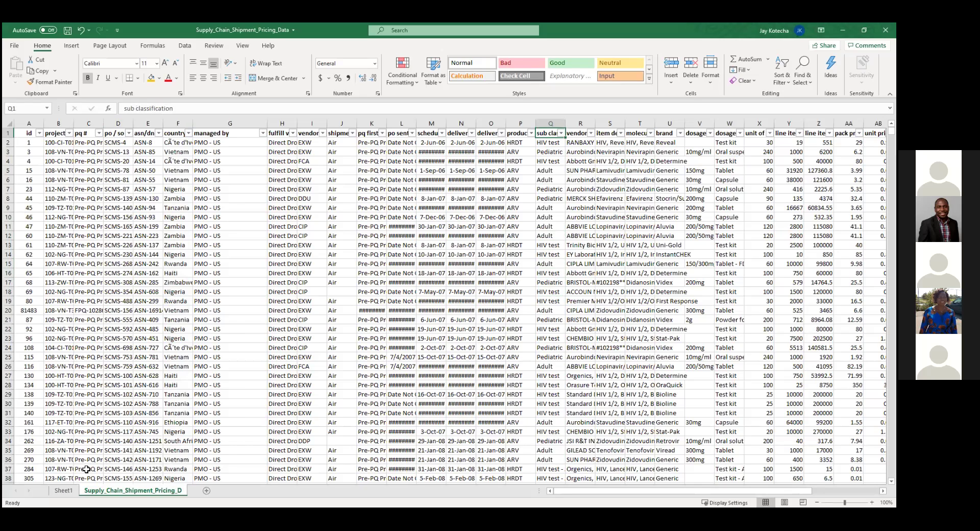
# - Add the sub classification field beneath country in the PivotTable rows on Sheet1 and review the nested list
pyautogui.click(62, 490)
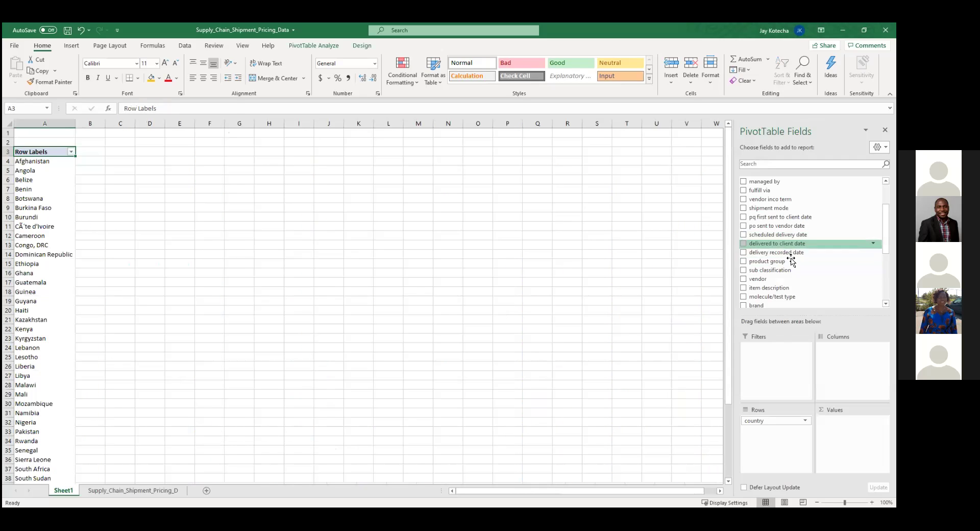
pyautogui.click(743, 271)
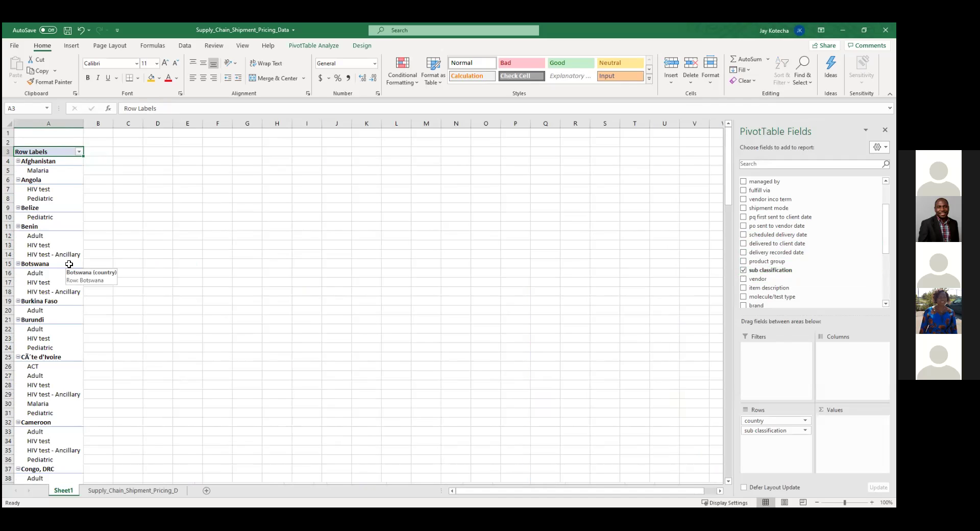
pyautogui.scroll(-20, 69, 263)
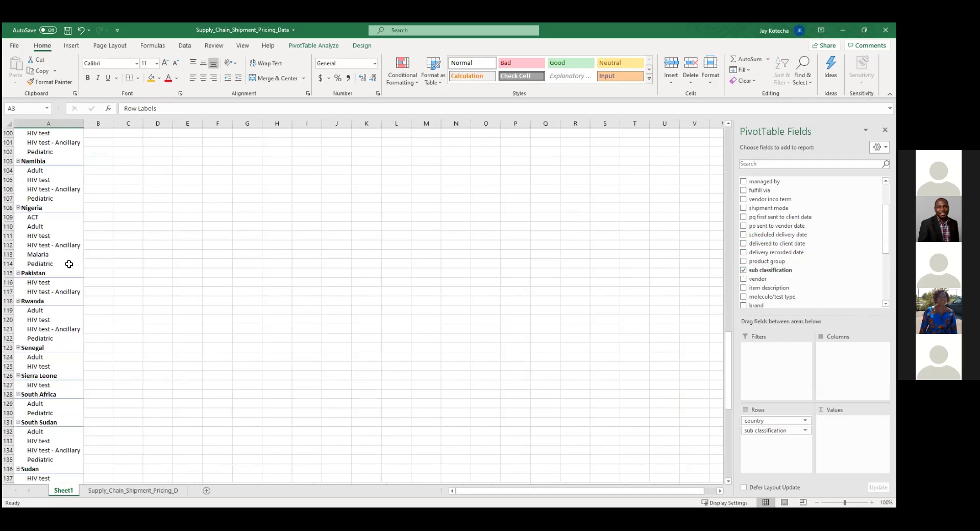
pyautogui.scroll(-6, 69, 264)
# - Move the sub classification field from the PivotTable's rows to its columns
pyautogui.scroll(16, 69, 264)
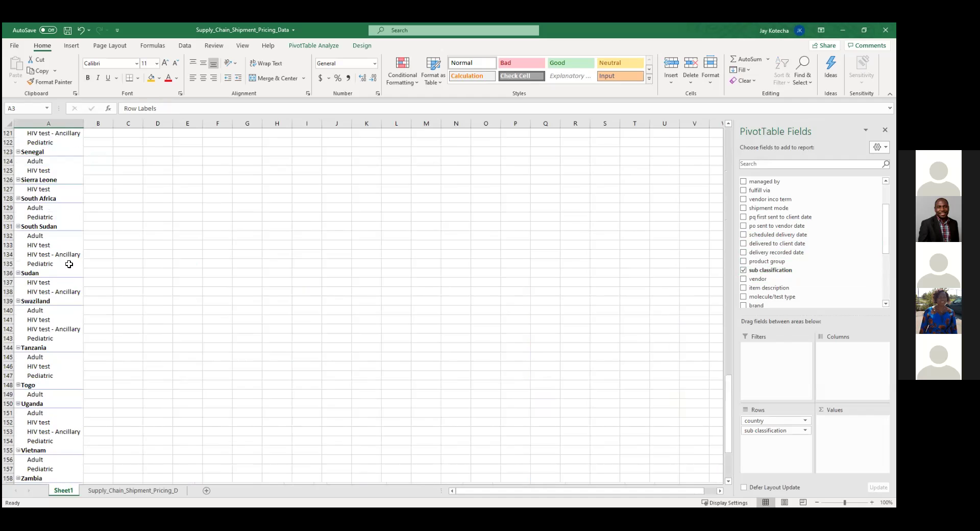
pyautogui.scroll(20, 67, 263)
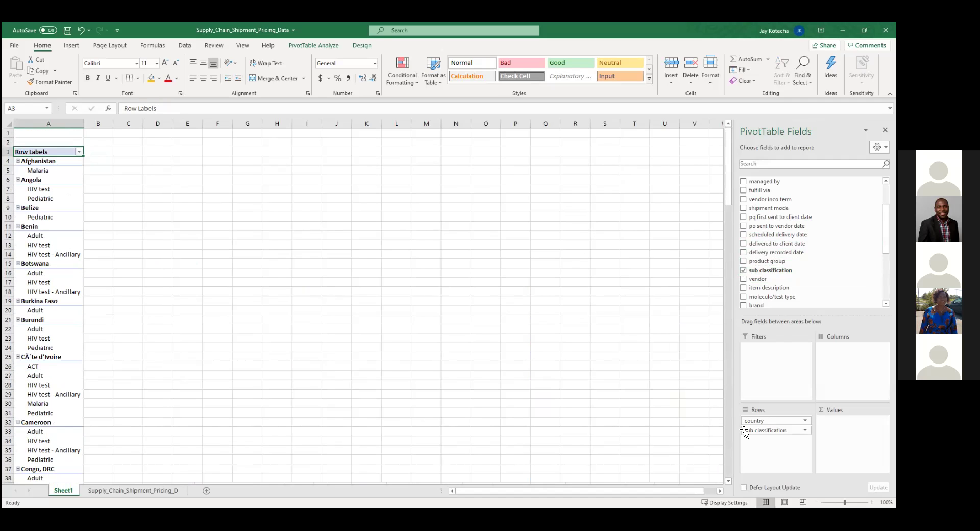
pyautogui.moveTo(756, 433); pyautogui.dragTo(850, 352)
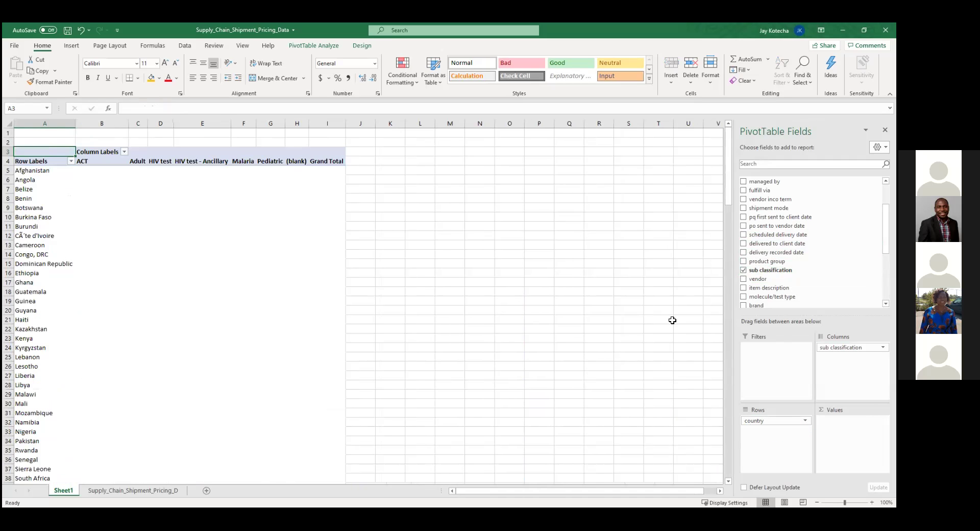
# - Review the sub classification column headings of the PivotTable and look through the remaining available fields for a value field
pyautogui.click(108, 161)
pyautogui.click(141, 163)
pyautogui.click(155, 161)
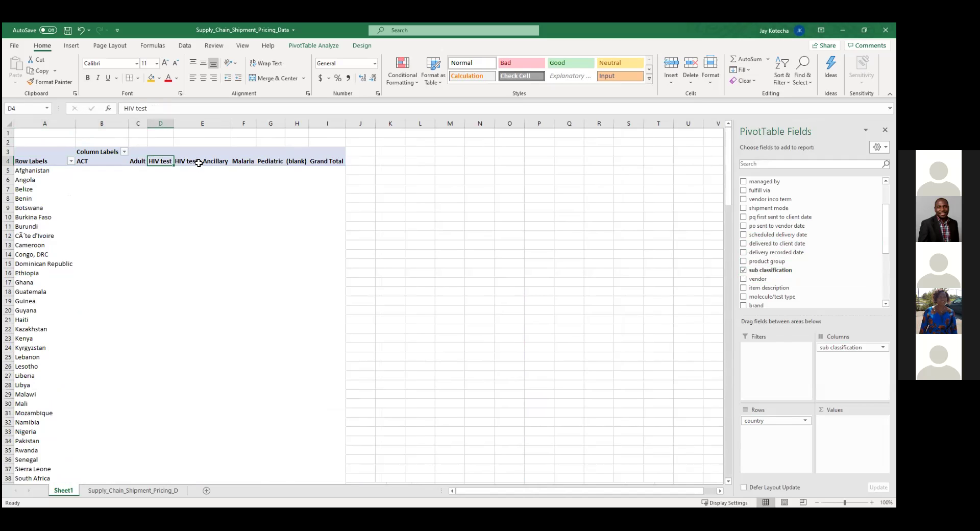
pyautogui.click(244, 162)
pyautogui.click(273, 163)
pyautogui.click(295, 163)
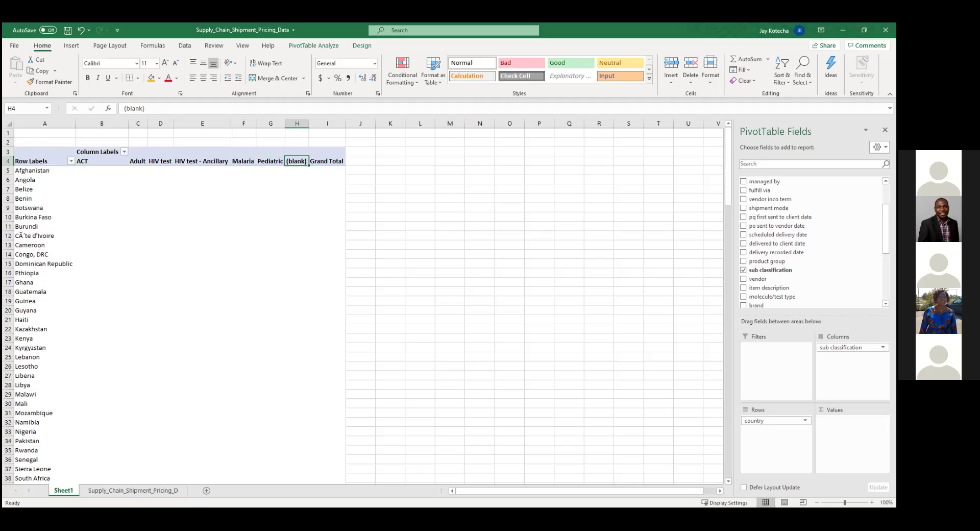
pyautogui.scroll(-2, 812, 243)
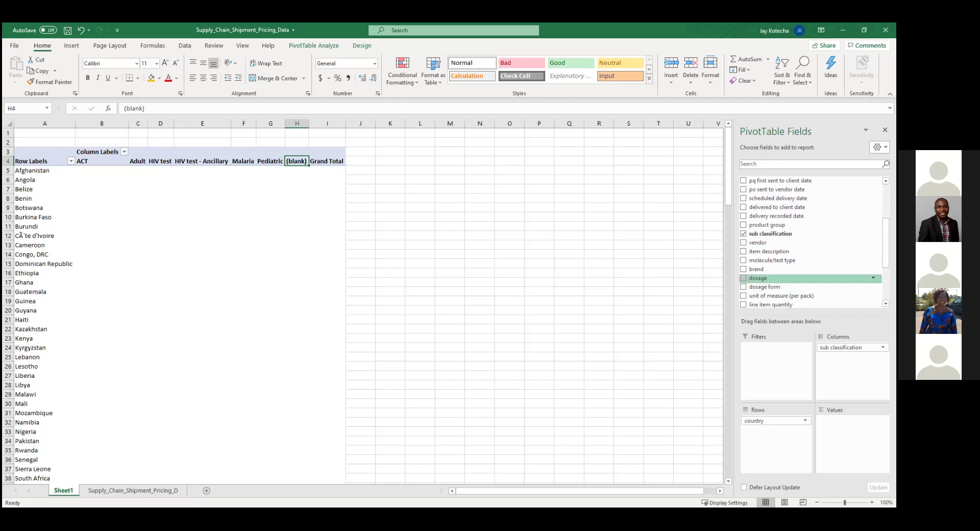
pyautogui.scroll(-1, 811, 260)
pyautogui.scroll(-4, 814, 242)
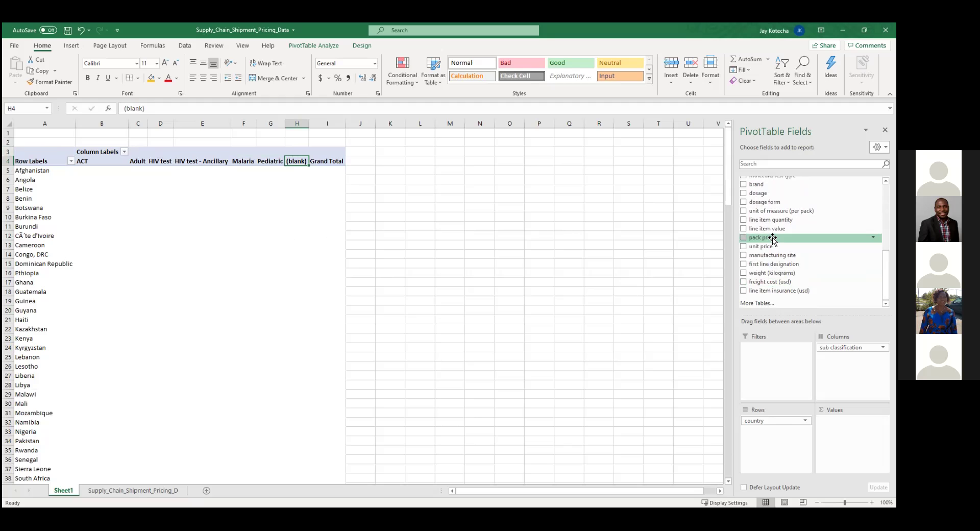
# - Inspect the line item value, pack price and unit price columns in the shipment data sheet
pyautogui.click(119, 490)
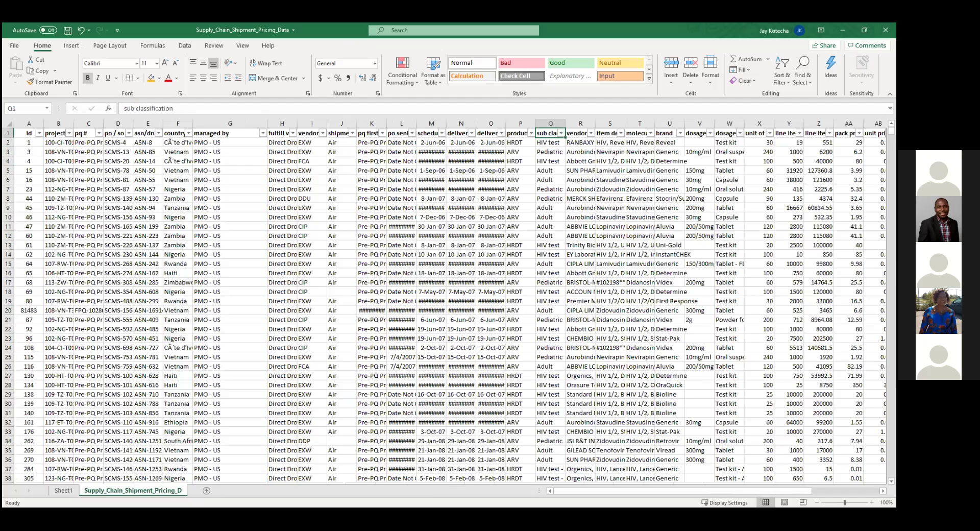
pyautogui.hscroll(3, 753, 240)
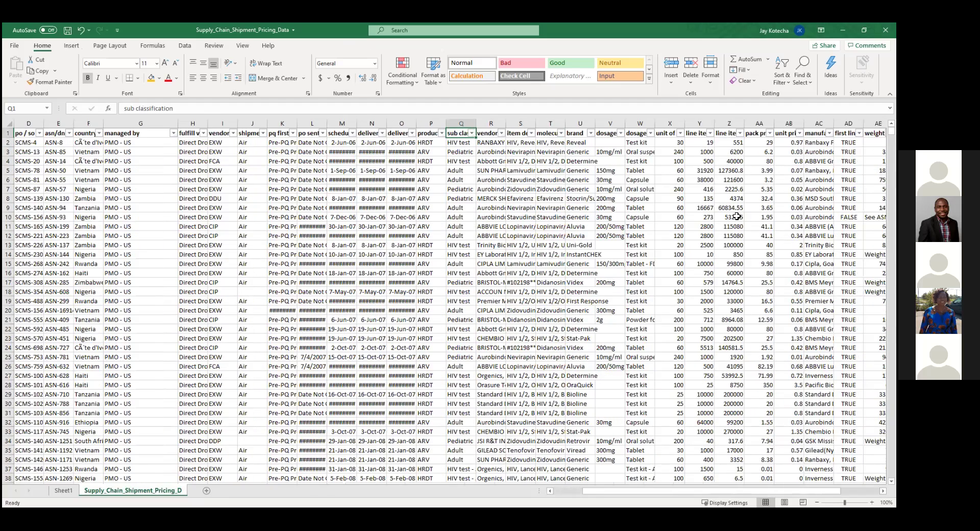
pyautogui.click(733, 143)
pyautogui.click(724, 131)
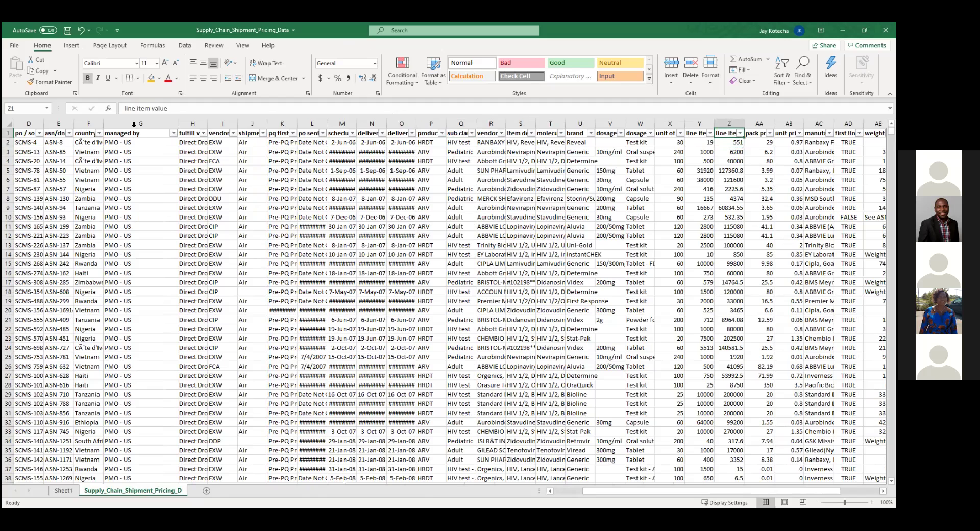
pyautogui.click(728, 145)
pyautogui.click(762, 145)
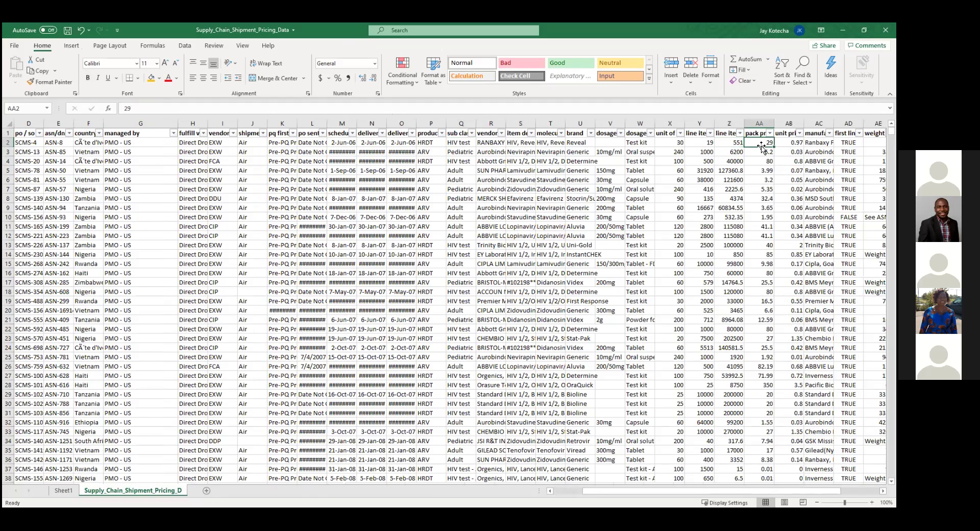
pyautogui.click(794, 143)
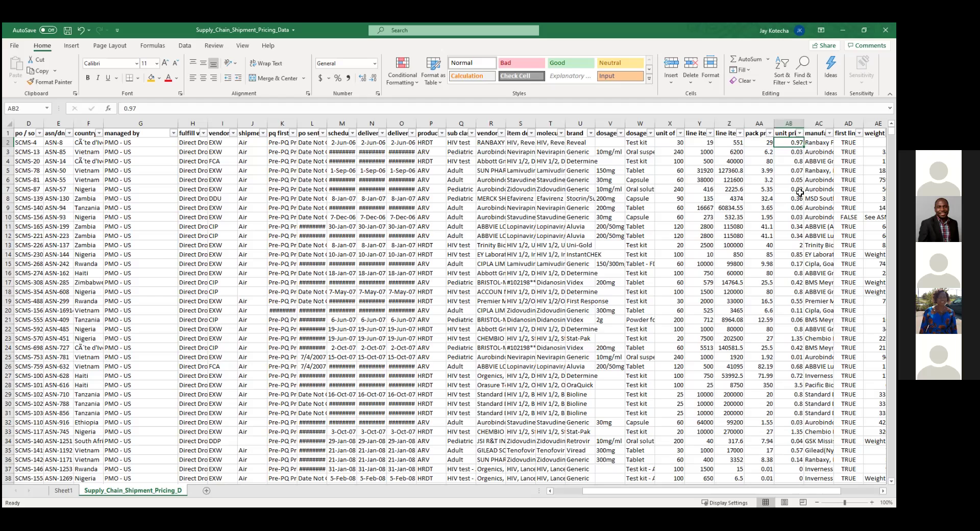
pyautogui.click(731, 144)
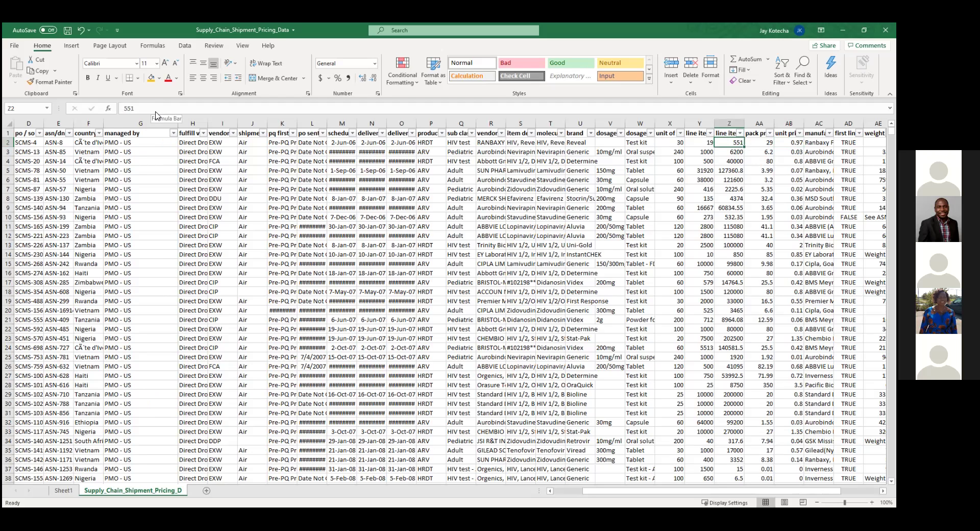
pyautogui.click(719, 134)
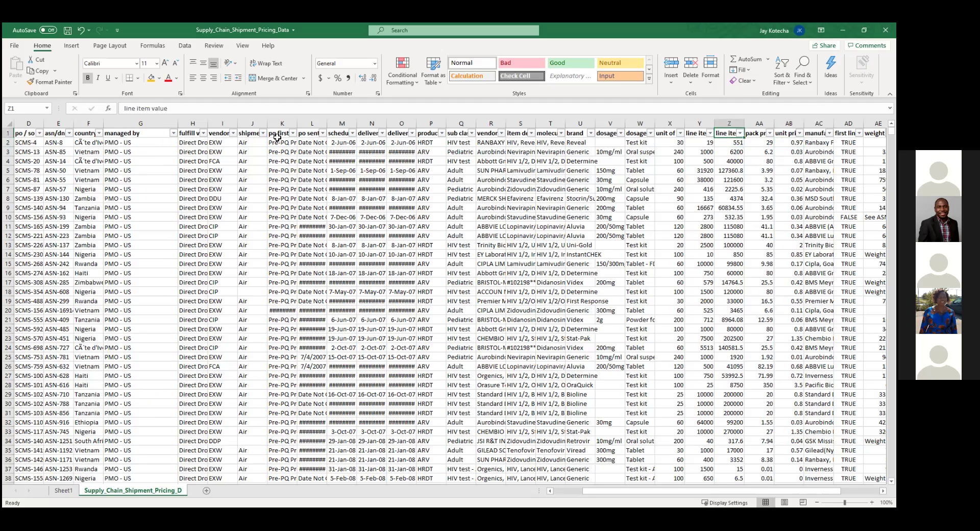
# - Add the line item value field to the PivotTable's values on Sheet1 and check Botswana's Adult amount
pyautogui.click(65, 490)
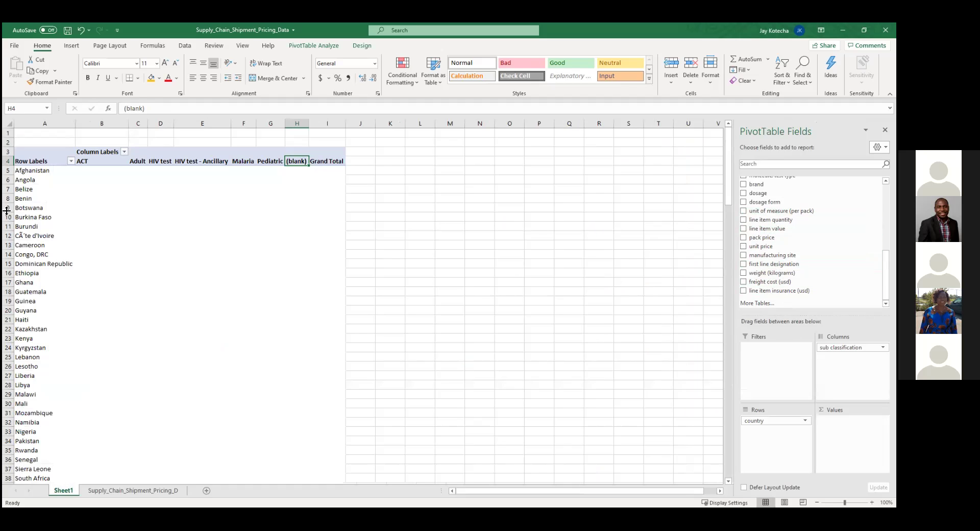
pyautogui.click(743, 228)
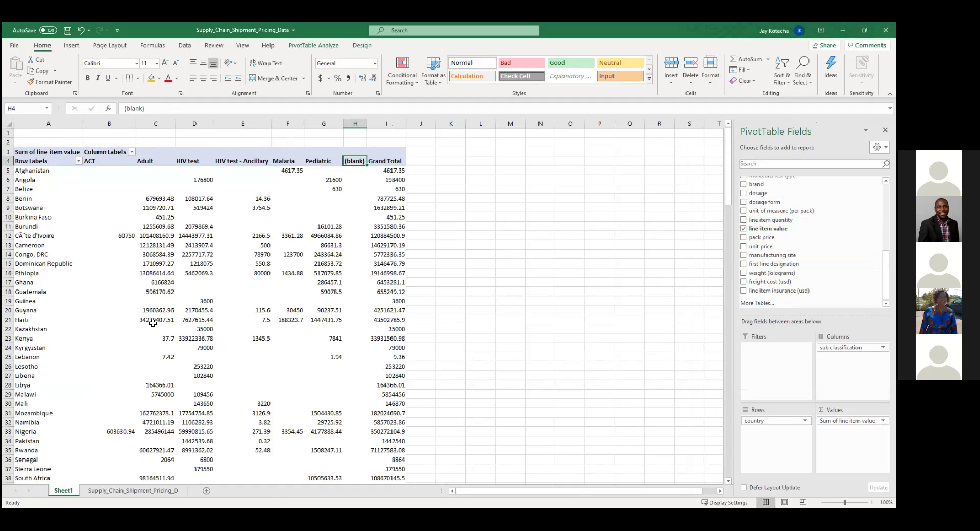
pyautogui.click(164, 208)
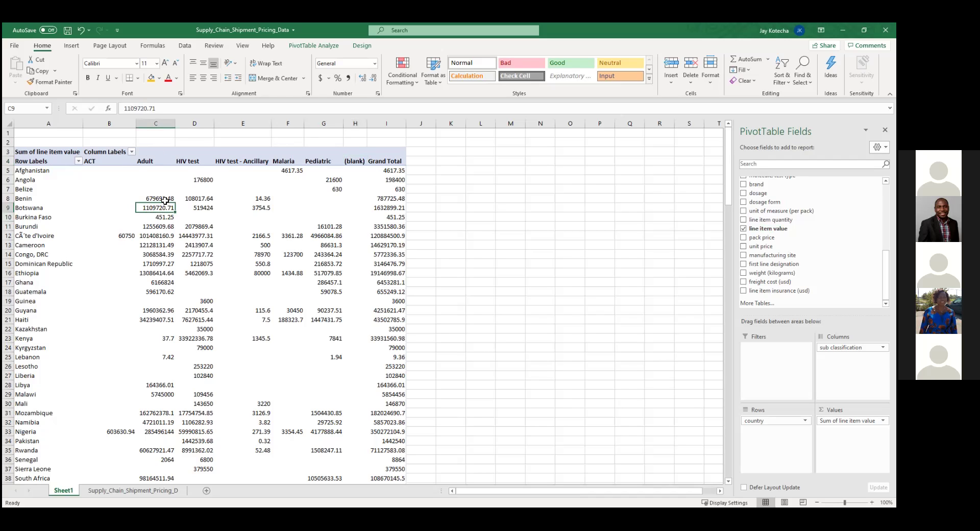
pyautogui.moveTo(166, 208)
# - Open the value field settings for line item value, try Count and Average, and choose Sum as the calculation
pyautogui.click(849, 420)
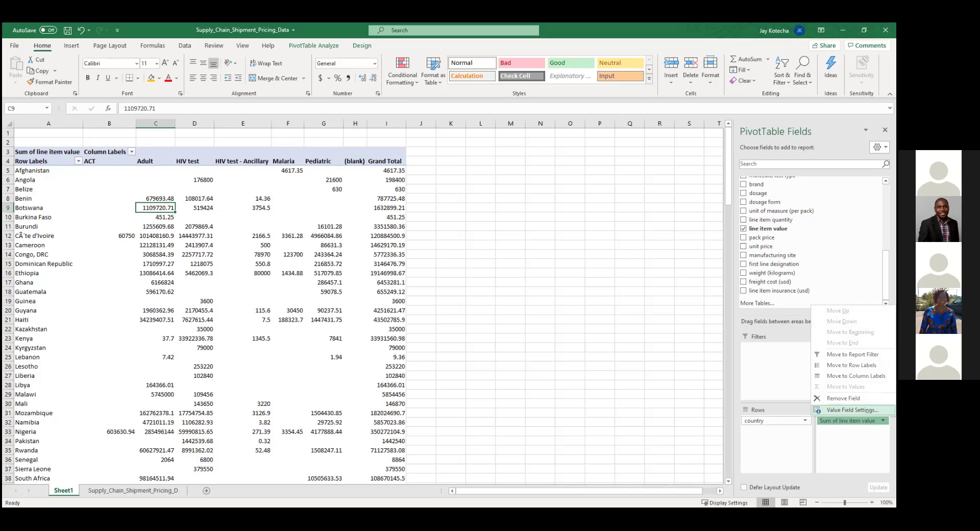
pyautogui.click(852, 410)
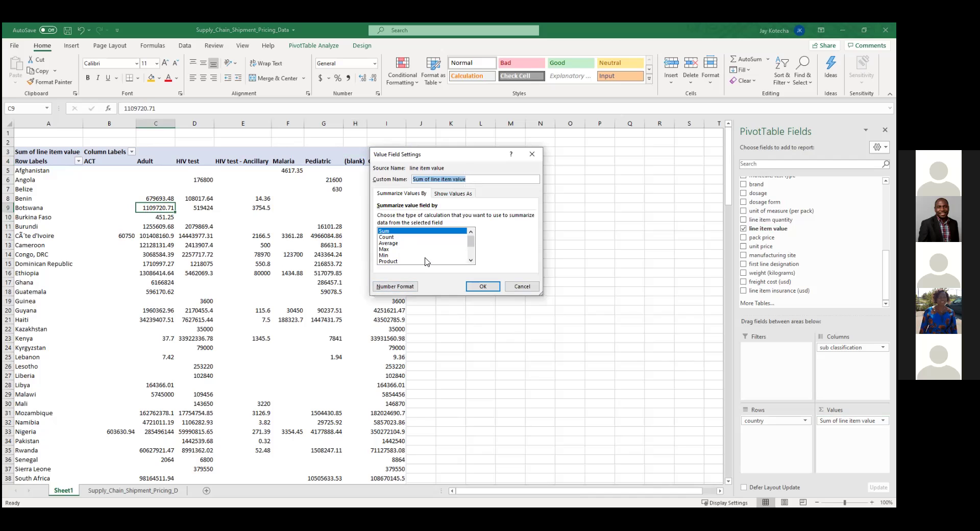
pyautogui.click(400, 237)
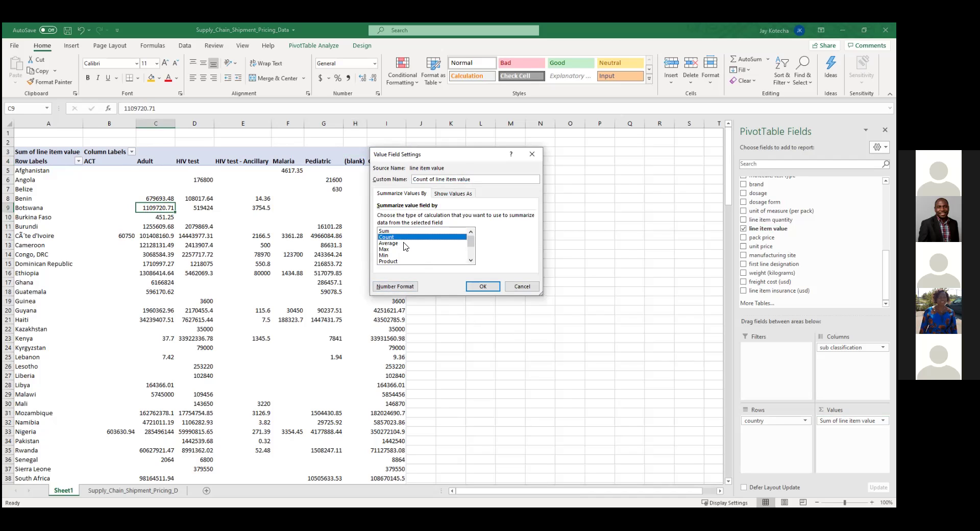
pyautogui.click(403, 243)
pyautogui.moveTo(471, 244)
pyautogui.mouseDown()
pyautogui.moveTo(472, 260)
pyautogui.moveTo(465, 230)
pyautogui.mouseUp()
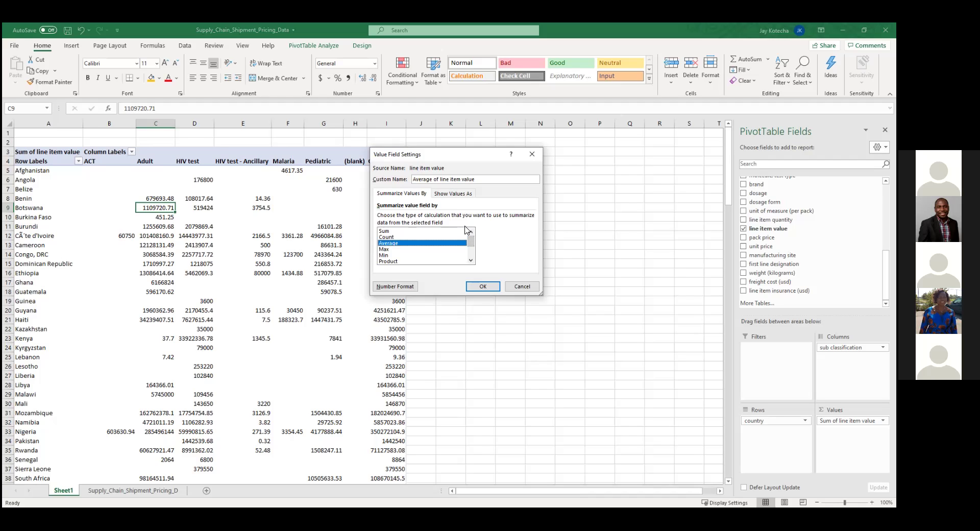
pyautogui.click(412, 231)
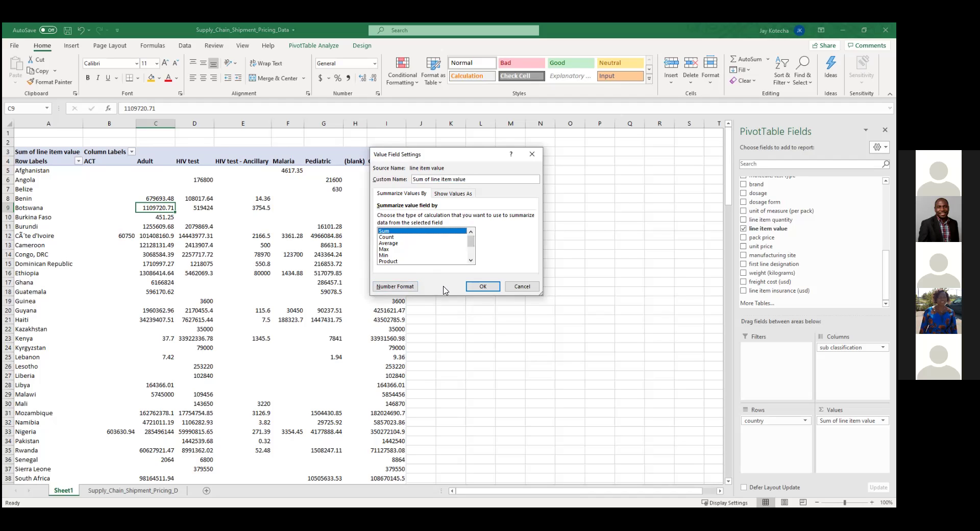
# - Format the summed line item values as $ currency with 0 decimal places and negative numbers in red parentheses
pyautogui.click(395, 287)
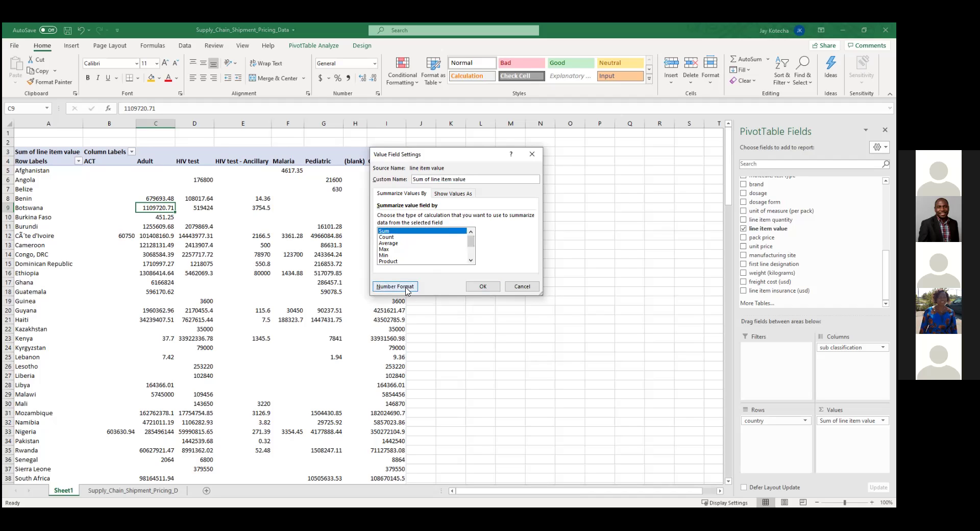
pyautogui.click(358, 164)
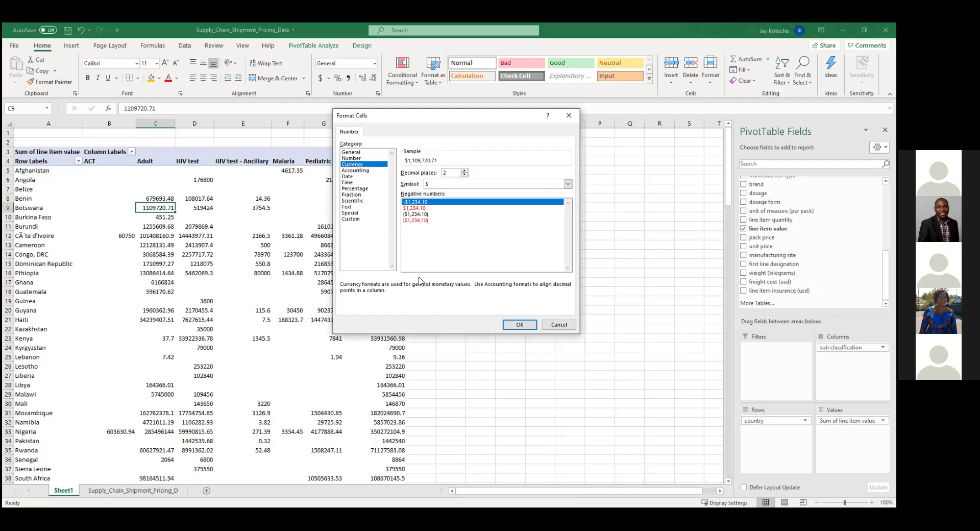
pyautogui.click(465, 175)
pyautogui.click(465, 175)
pyautogui.click(442, 184)
pyautogui.click(442, 199)
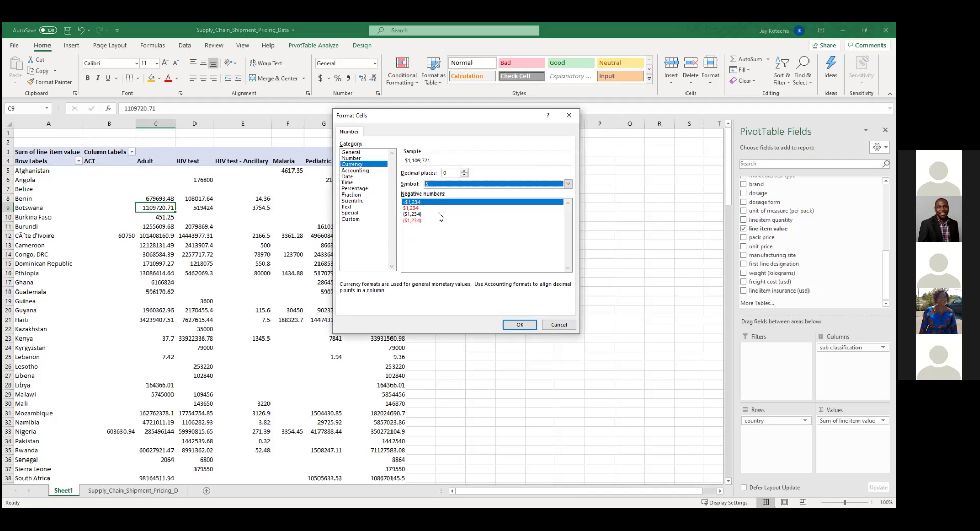
pyautogui.click(440, 220)
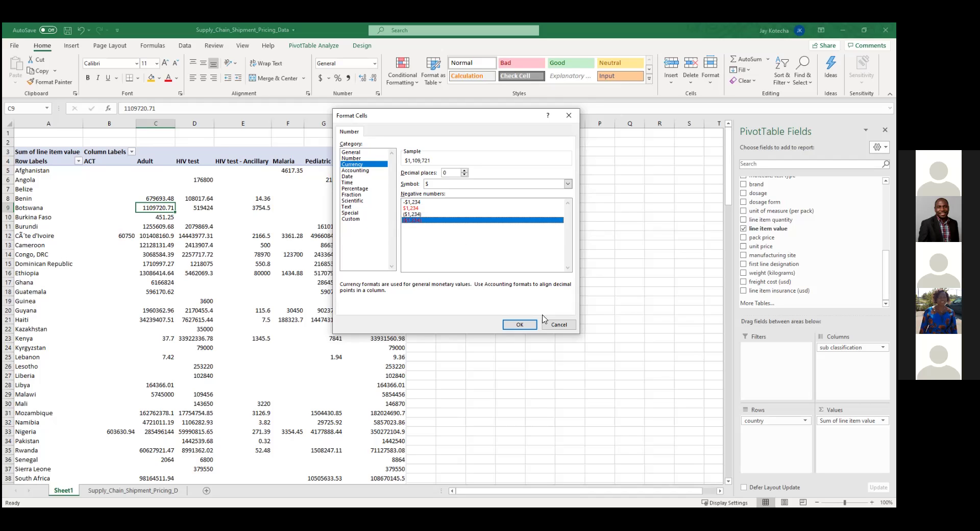
pyautogui.click(528, 326)
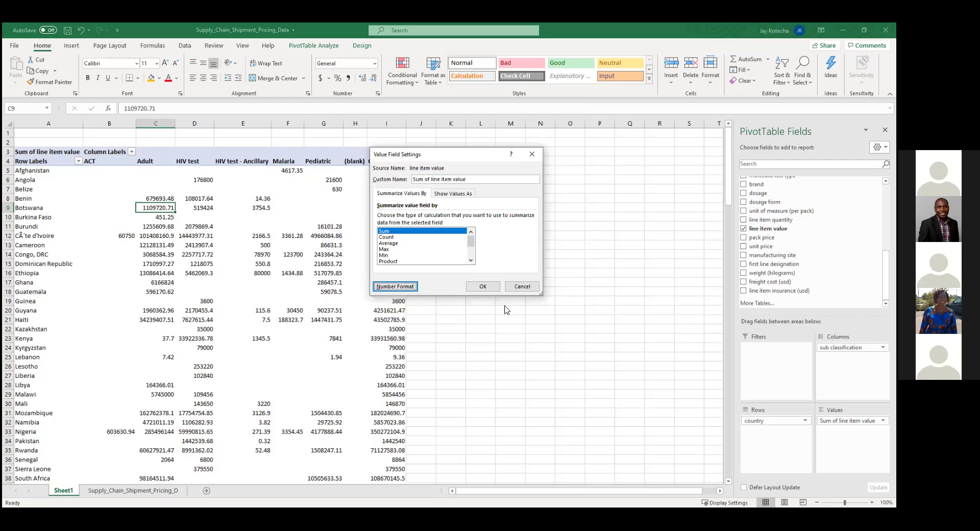
pyautogui.click(489, 287)
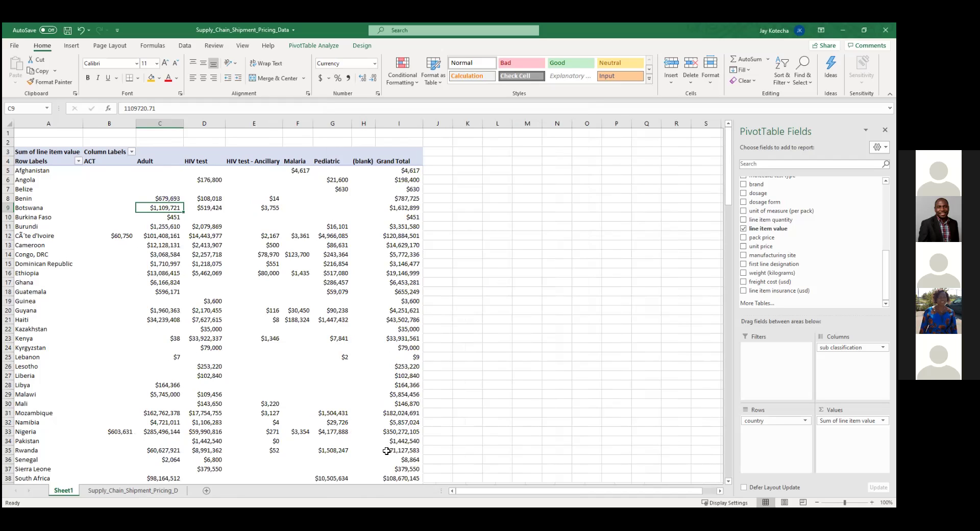
# - Examine the PivotTable's line item values by country and sub classification, including Haiti's Pediatric and grand total amounts and Pakistan's HIV test amount
pyautogui.moveTo(389, 448)
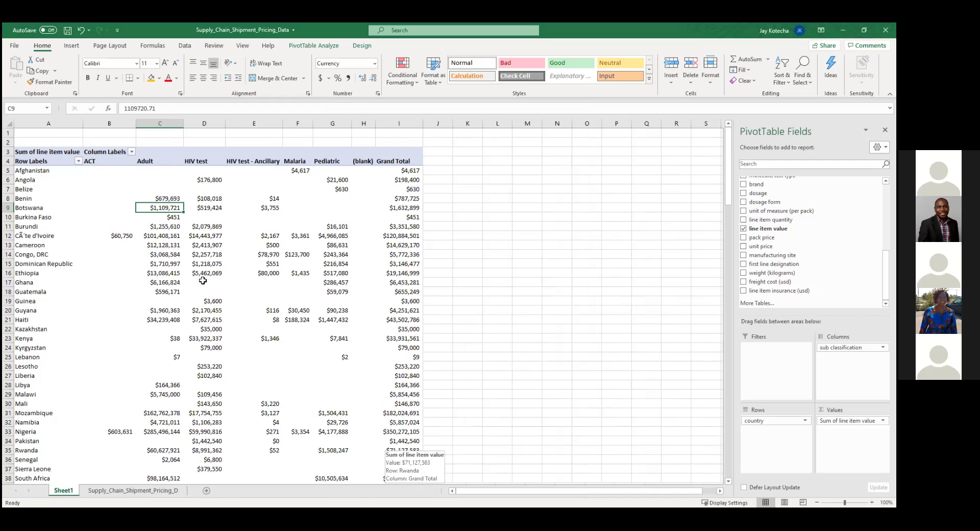
pyautogui.moveTo(203, 280)
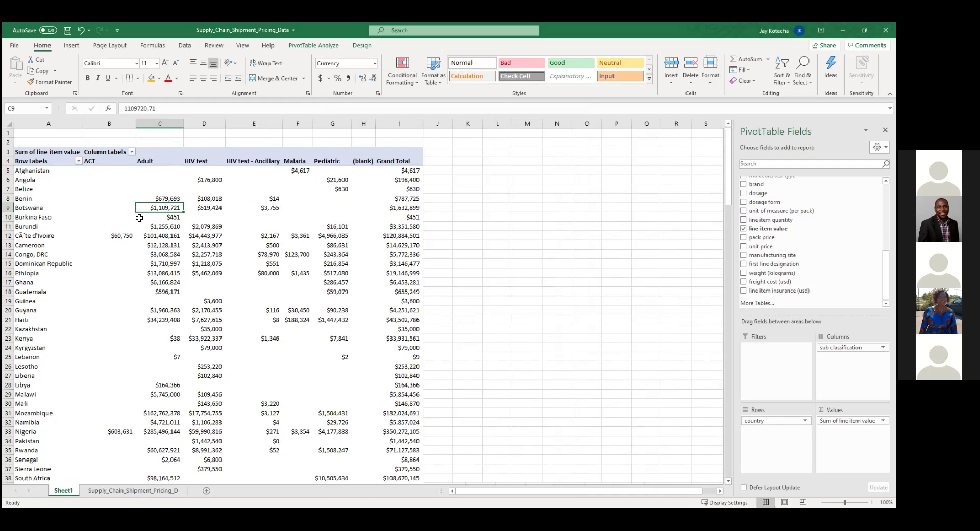
pyautogui.click(37, 321)
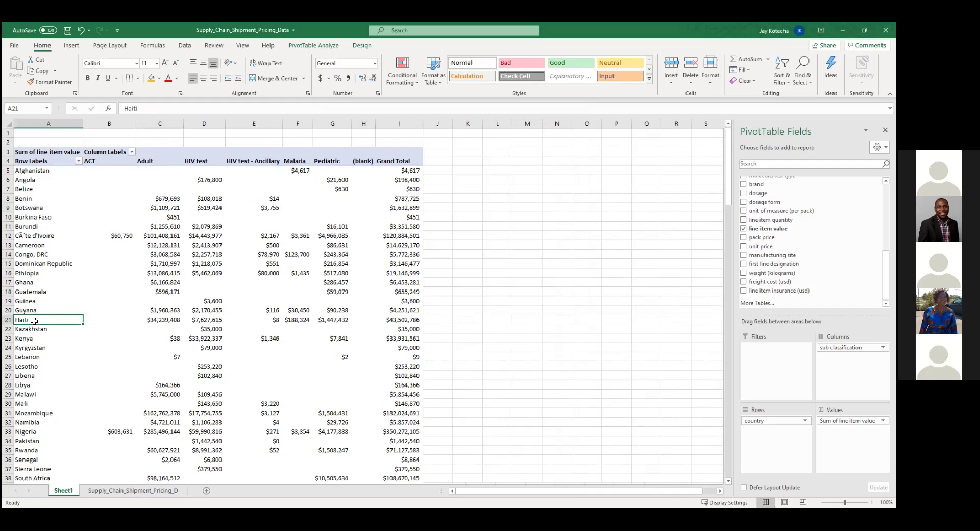
pyautogui.click(329, 320)
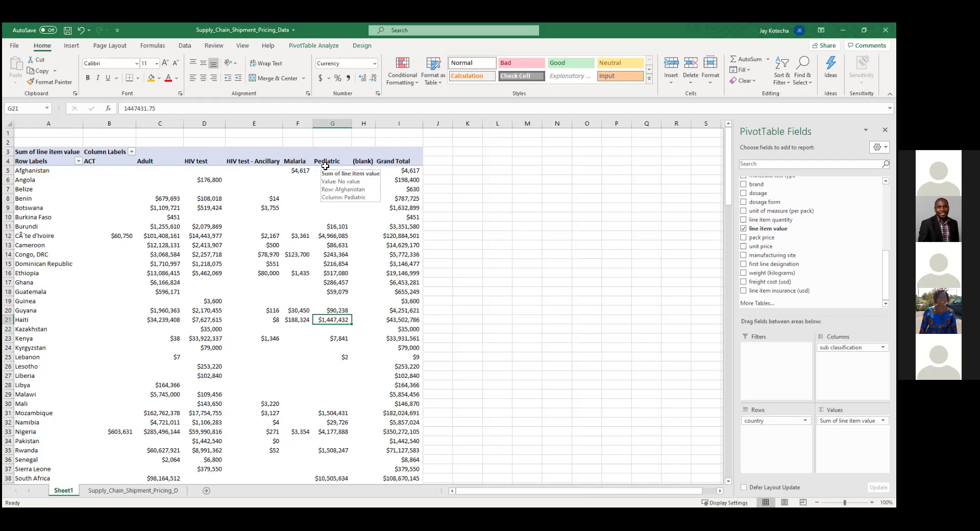
pyautogui.click(412, 320)
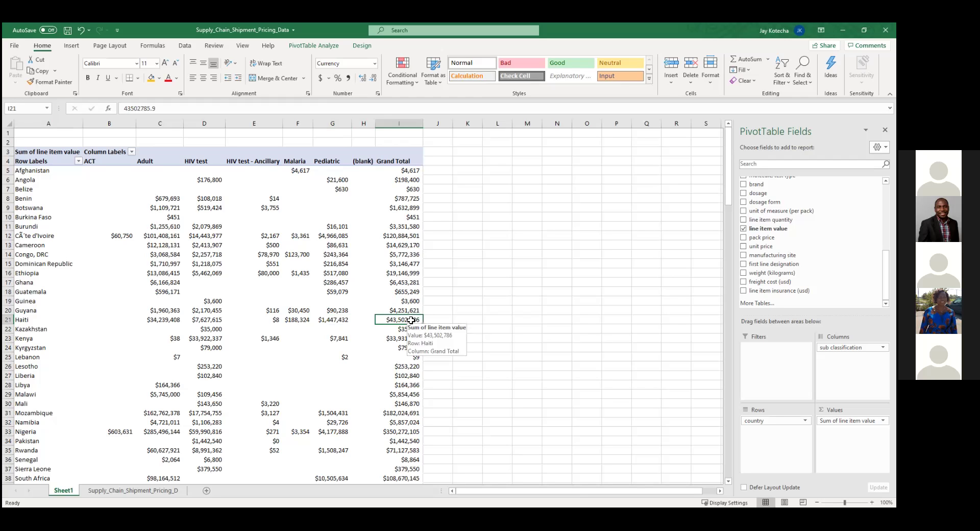
pyautogui.scroll(-6, 174, 409)
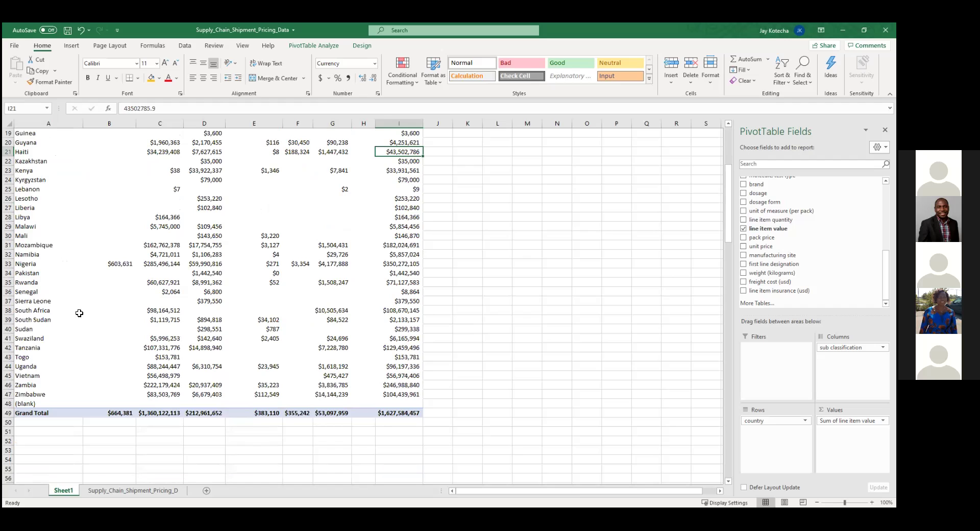
pyautogui.click(62, 274)
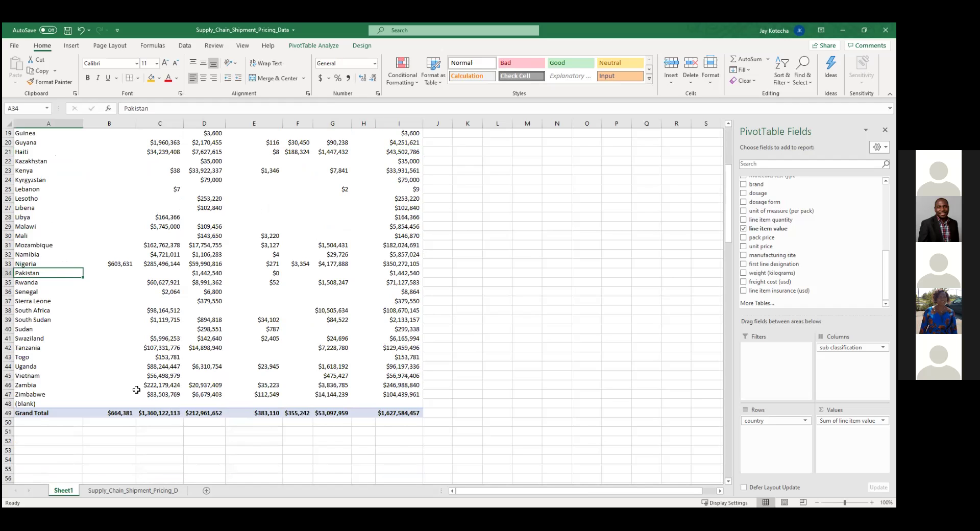
pyautogui.scroll(5, 136, 389)
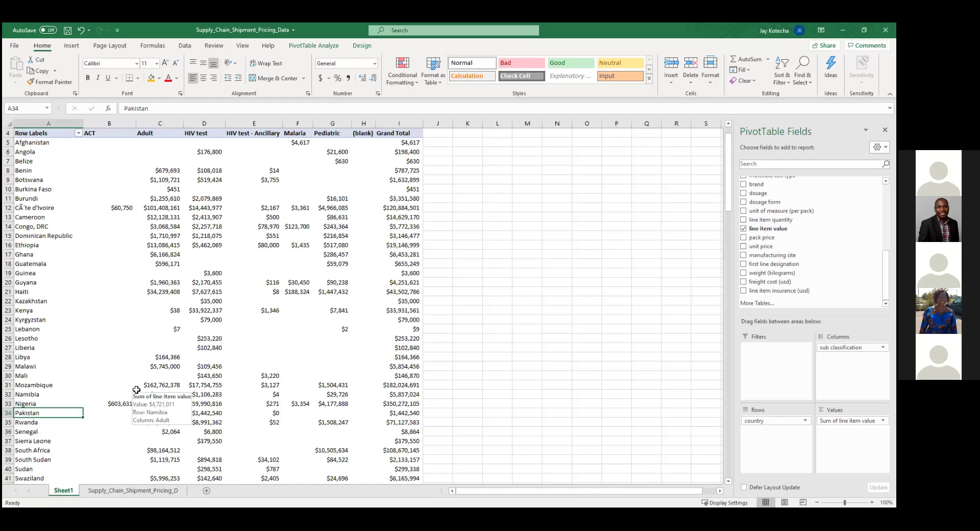
pyautogui.click(213, 413)
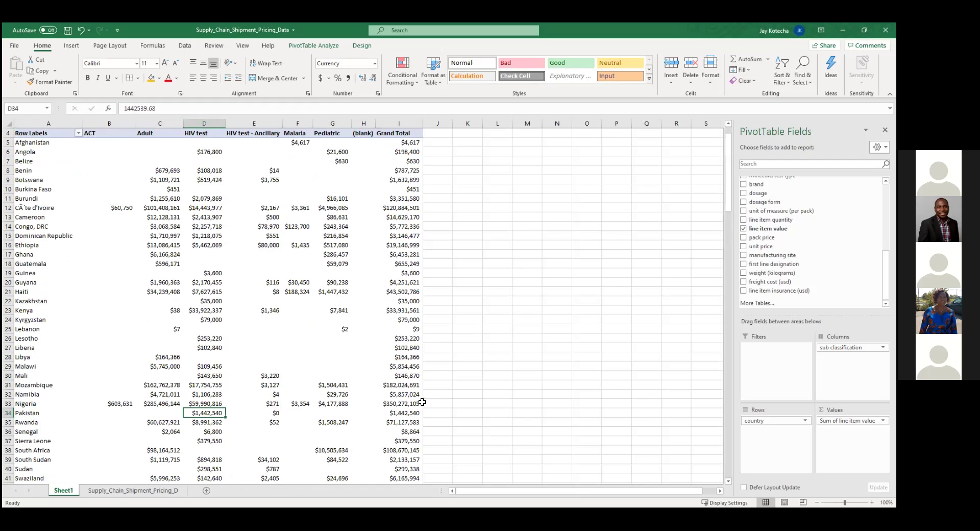
pyautogui.moveTo(421, 402)
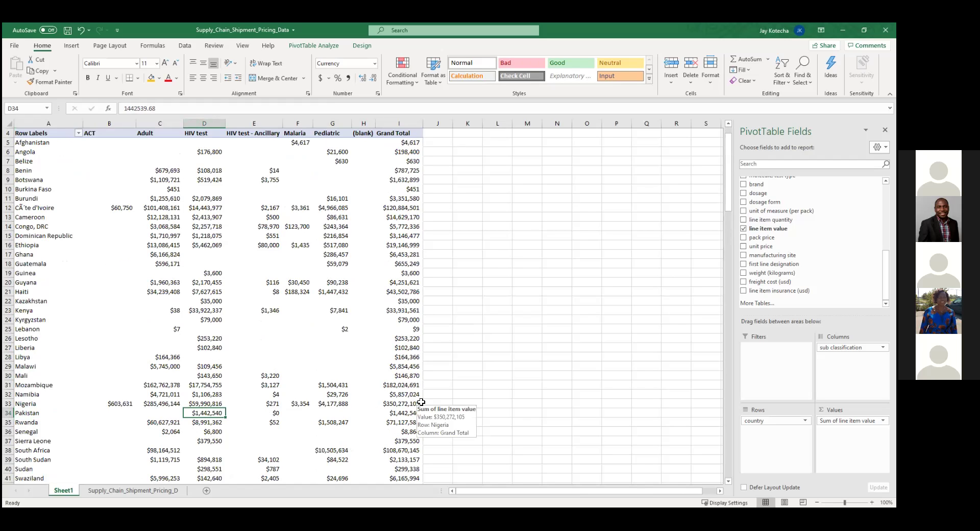
# - Examine Kenya's line item values across the sub classifications in the PivotTable, including ACT and Malaria, and Zimbabwe's Pediatric amount
pyautogui.scroll(1, 421, 402)
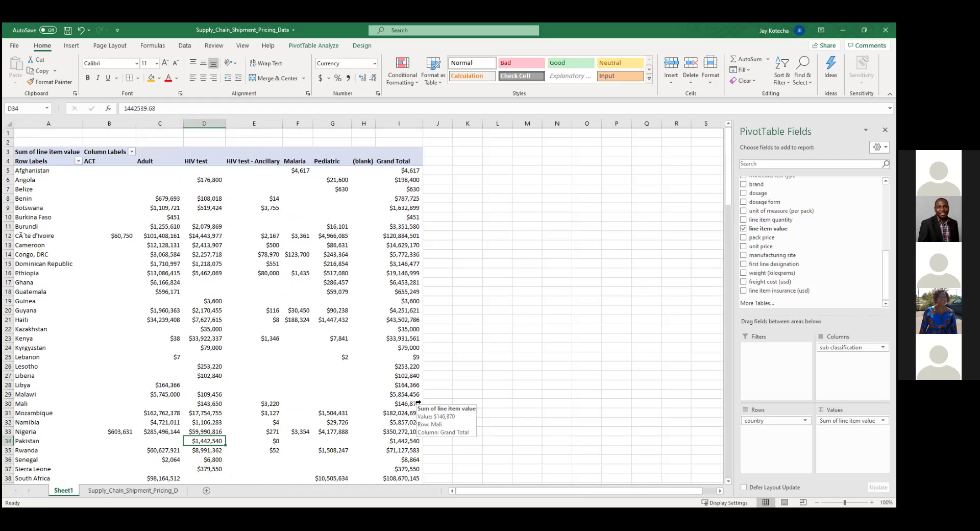
pyautogui.click(26, 338)
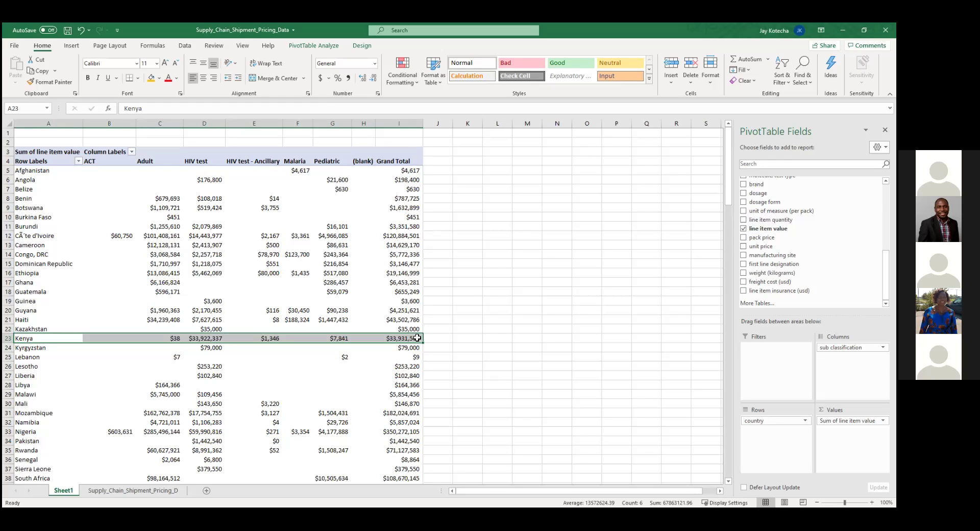
pyautogui.moveTo(199, 340)
pyautogui.moveTo(167, 337)
pyautogui.click(94, 336)
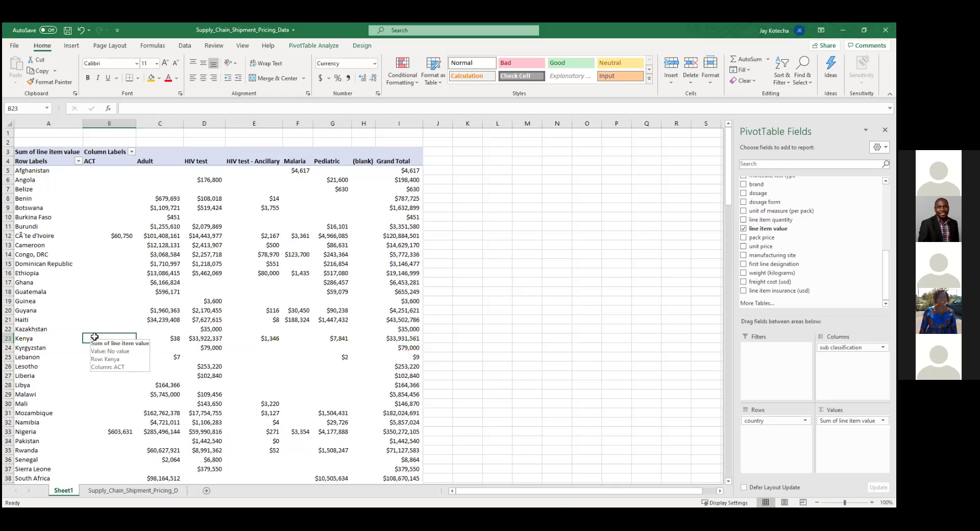
pyautogui.click(301, 338)
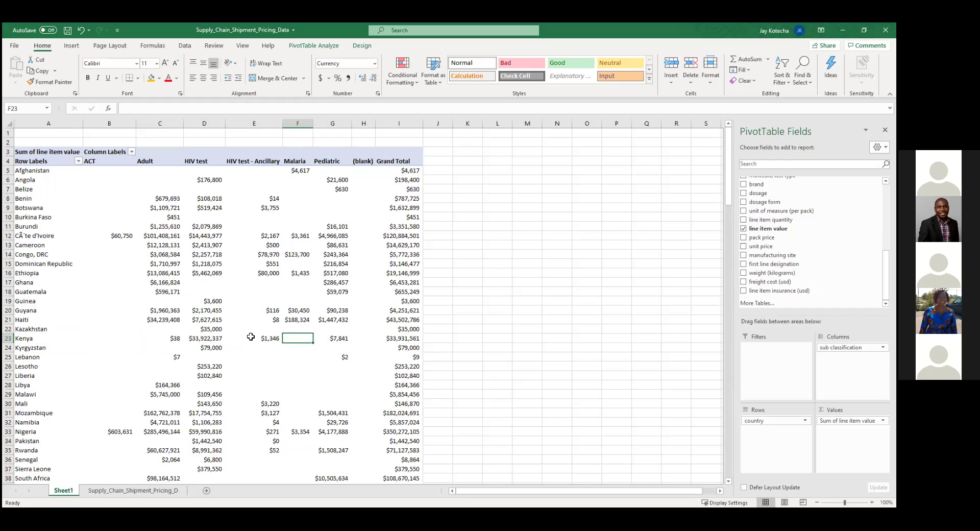
pyautogui.scroll(-11, 250, 337)
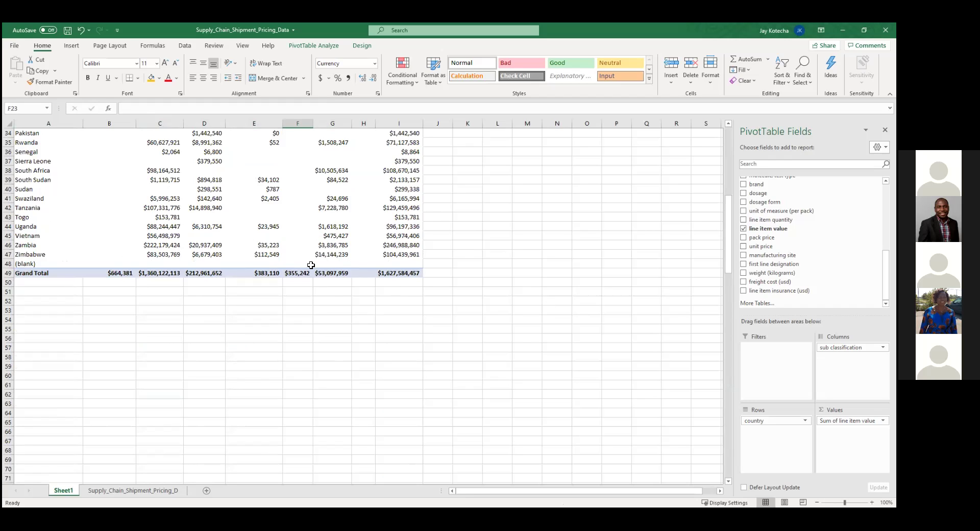
pyautogui.moveTo(340, 255)
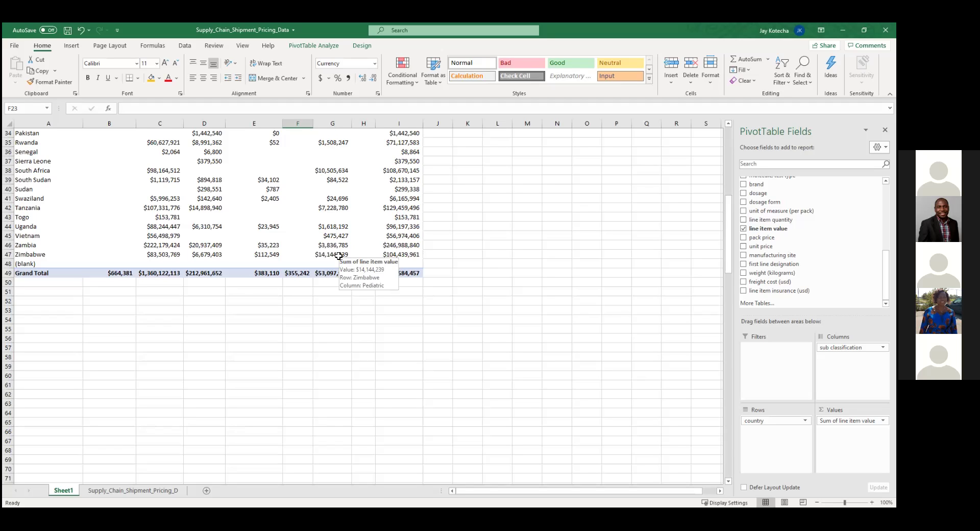
pyautogui.click(339, 255)
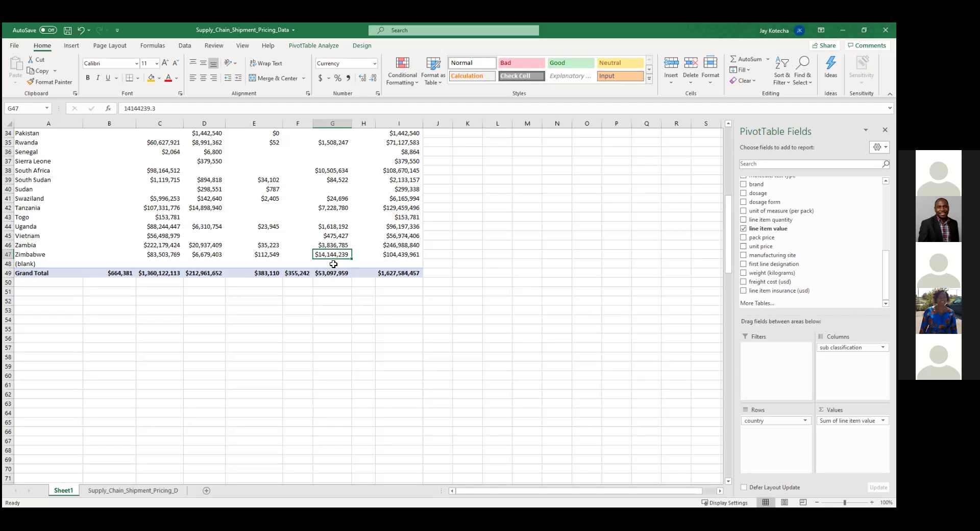
pyautogui.scroll(1, 333, 264)
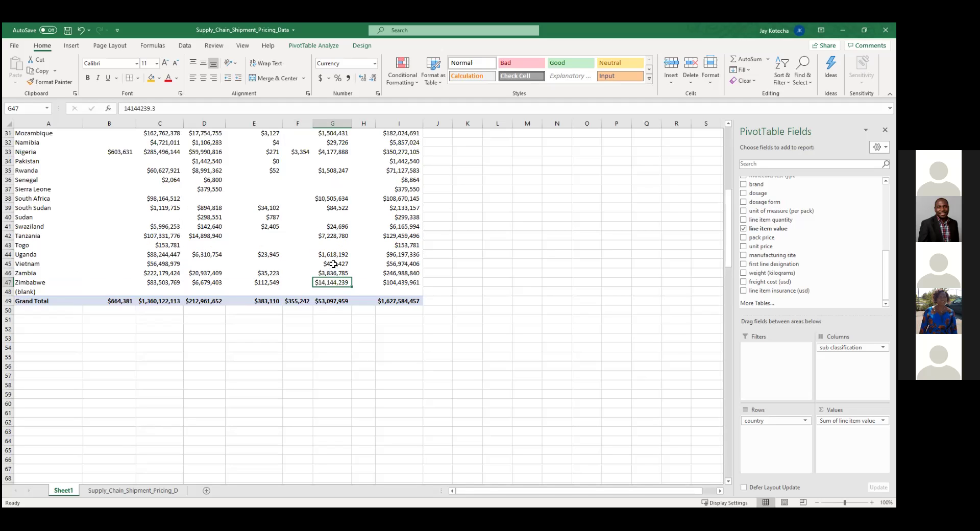
pyautogui.moveTo(333, 264)
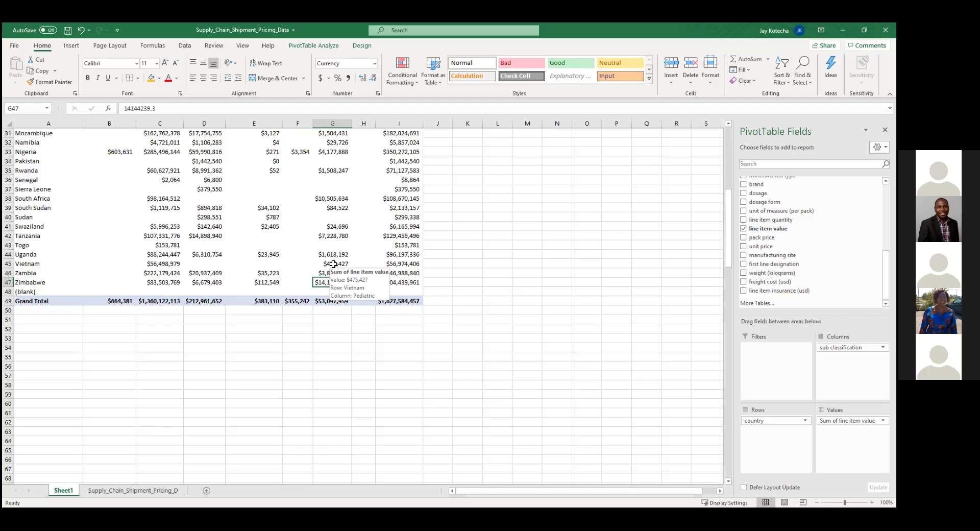
# - Filter the country column of the Supply_Chain_Shipment_Pricing_D sheet to show only Zimbabwe
pyautogui.click(149, 491)
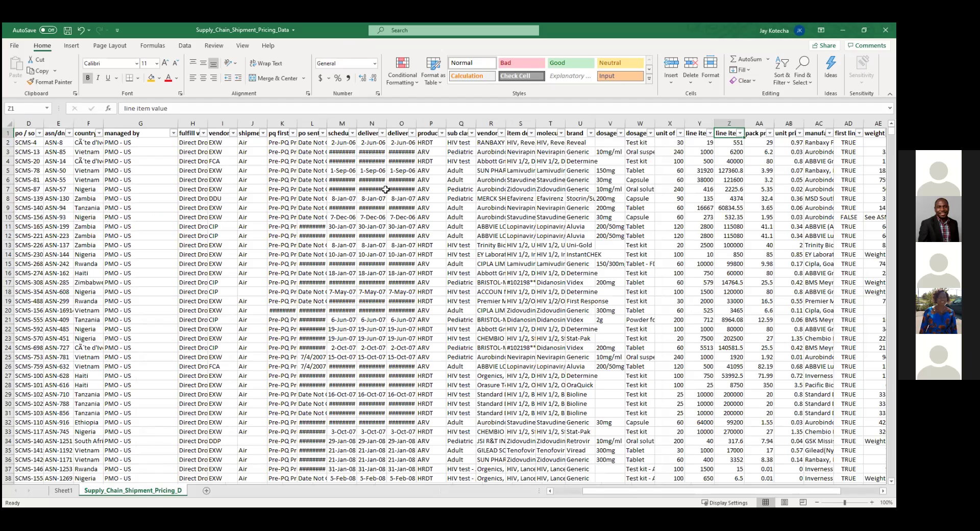
pyautogui.click(99, 132)
pyautogui.click(32, 244)
pyautogui.moveTo(118, 254); pyautogui.dragTo(121, 309)
pyautogui.click(30, 311)
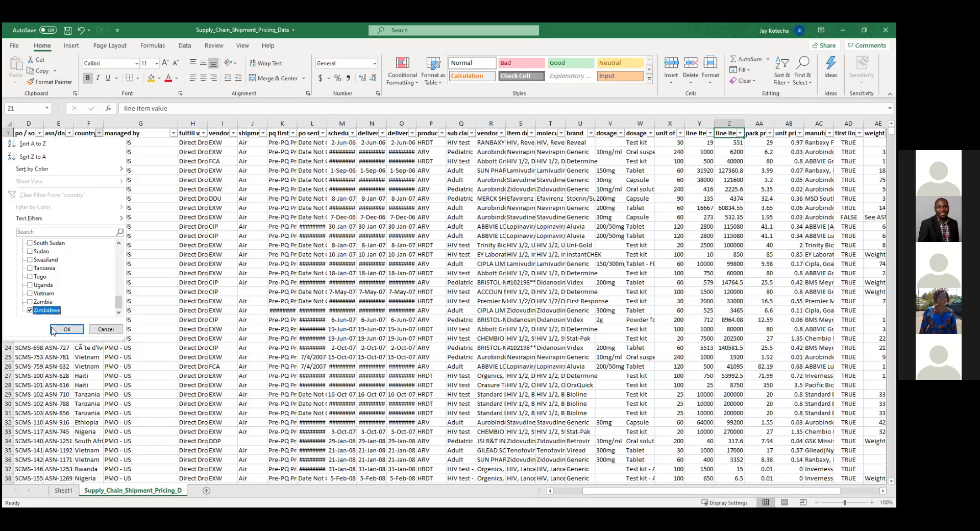
pyautogui.click(57, 328)
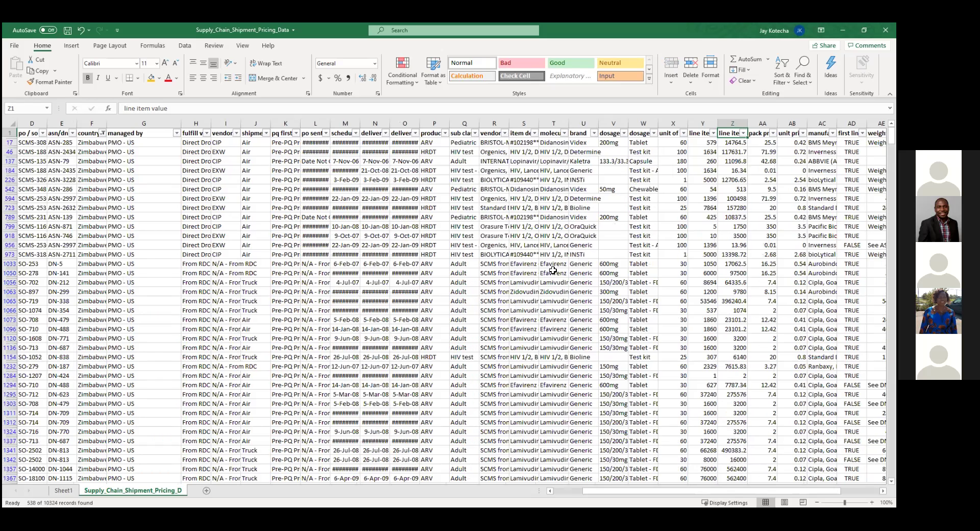
# - Recheck Zimbabwe's Pediatric amount on Sheet1 and filter the shipment data's sub classification column to show only Pediatric
pyautogui.click(64, 491)
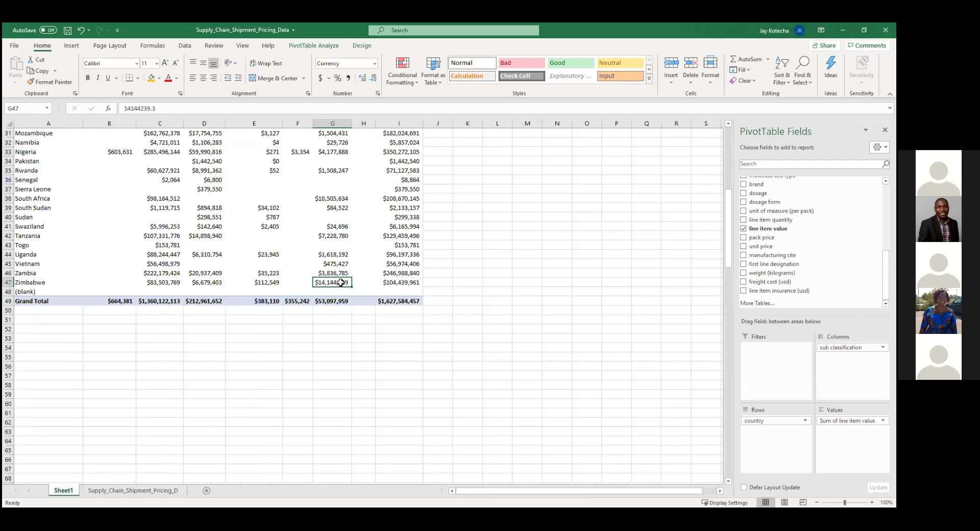
pyautogui.moveTo(340, 282)
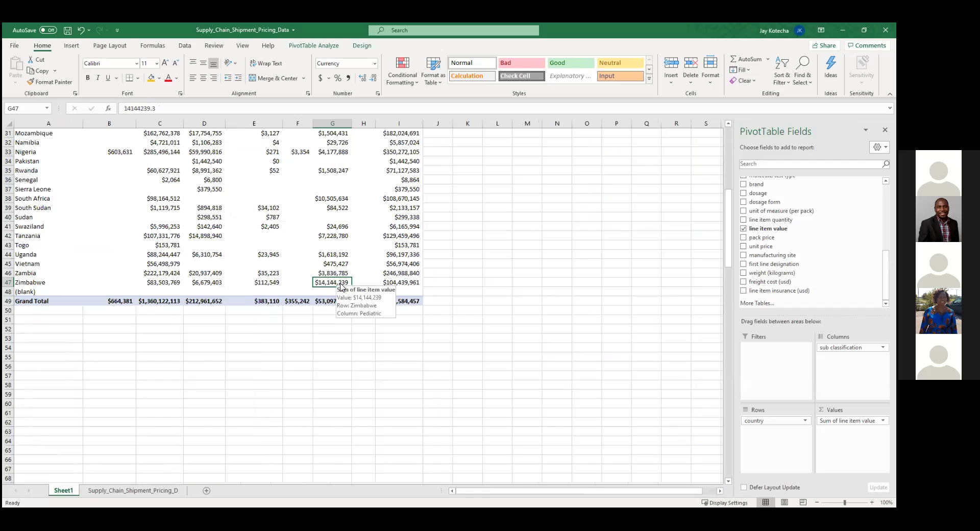
pyautogui.click(151, 489)
pyautogui.click(453, 135)
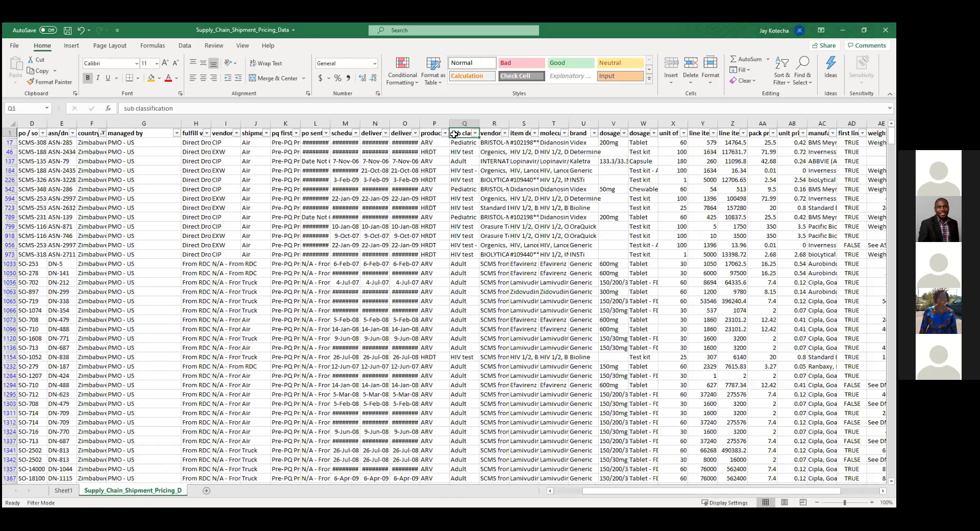
pyautogui.hotkey('alt', 'Down')
pyautogui.click(403, 243)
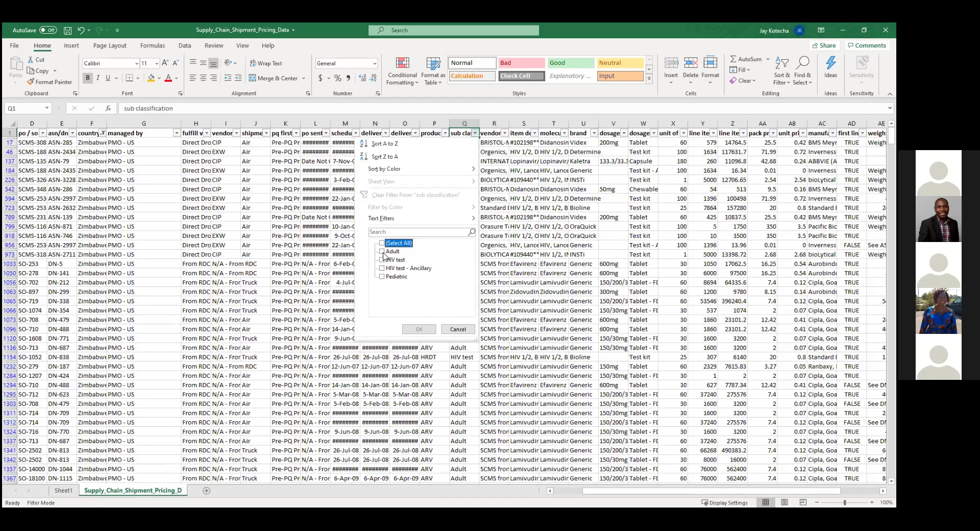
pyautogui.click(382, 276)
pyautogui.click(417, 329)
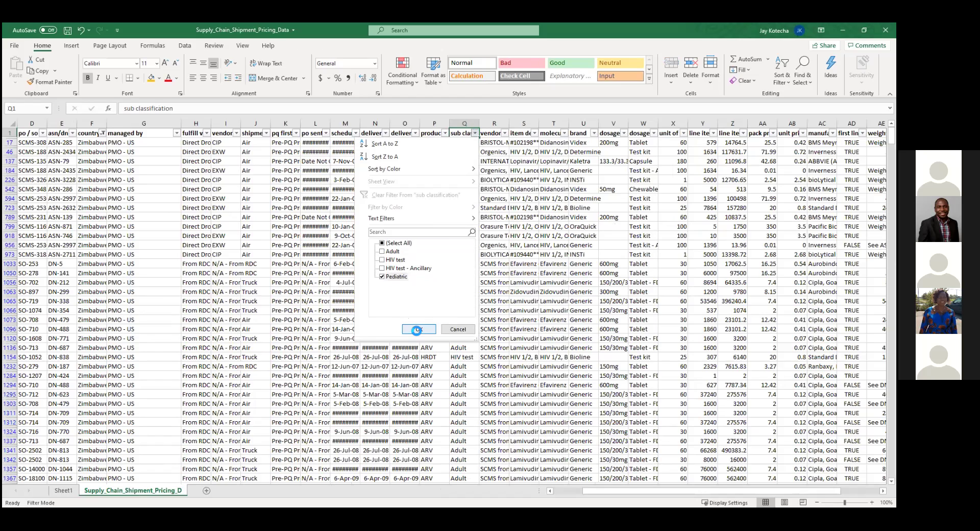